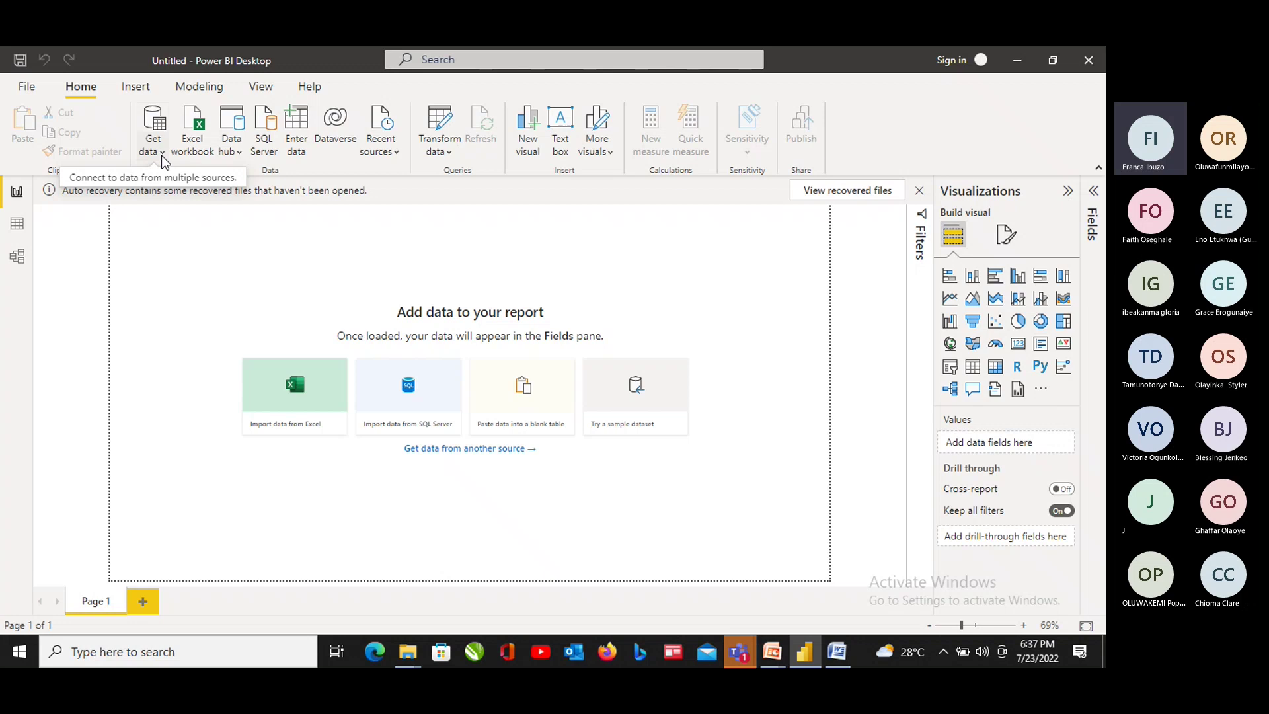
left_click(161, 156)
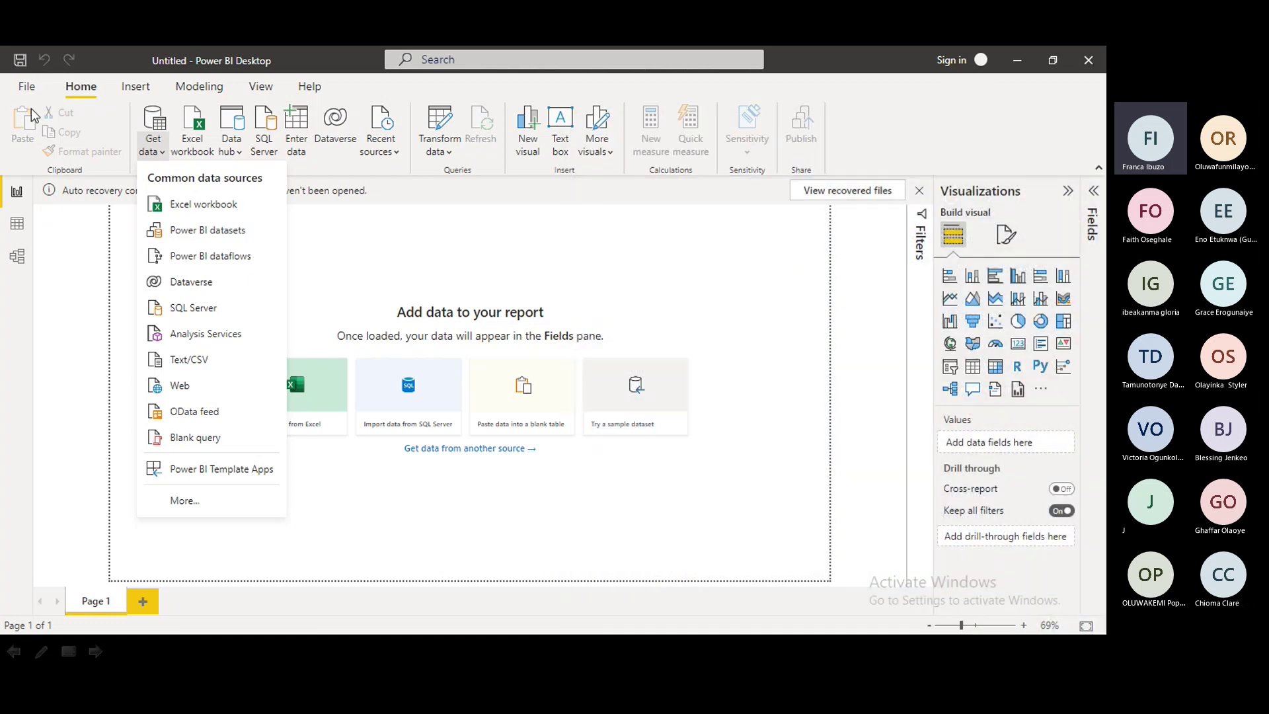
left_click(31, 88)
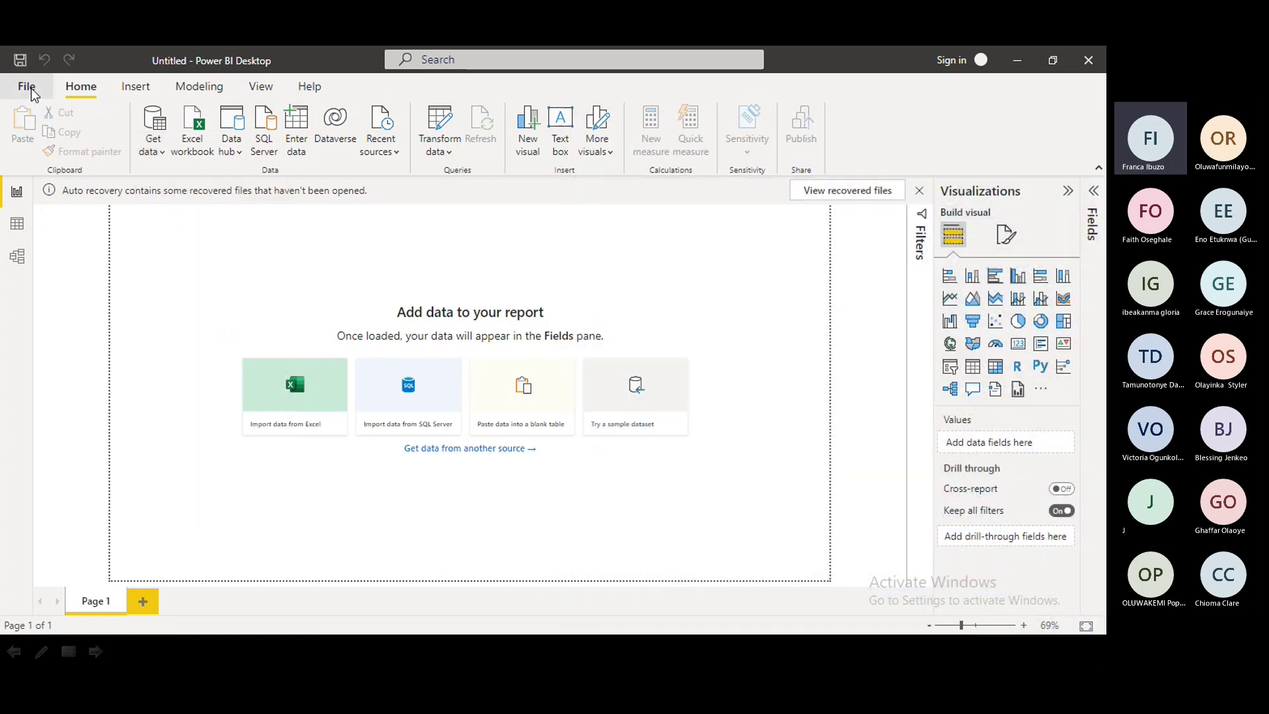
left_click(30, 89)
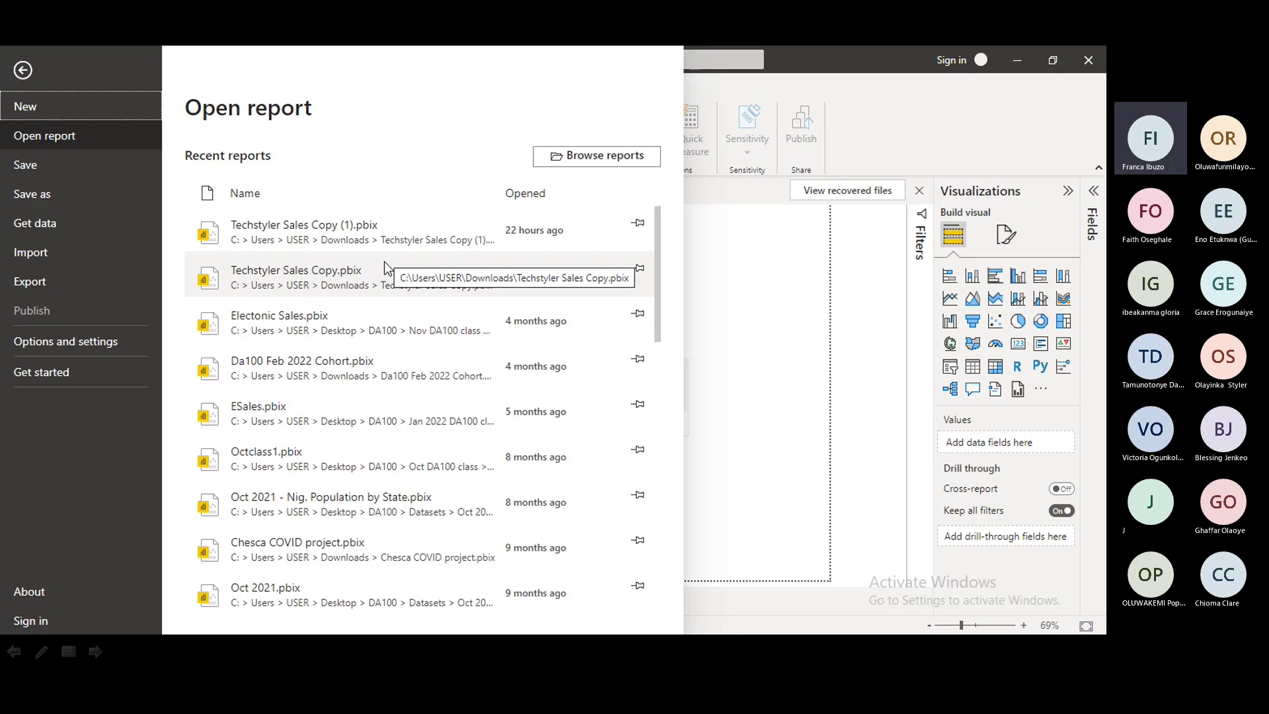
left_click(794, 310)
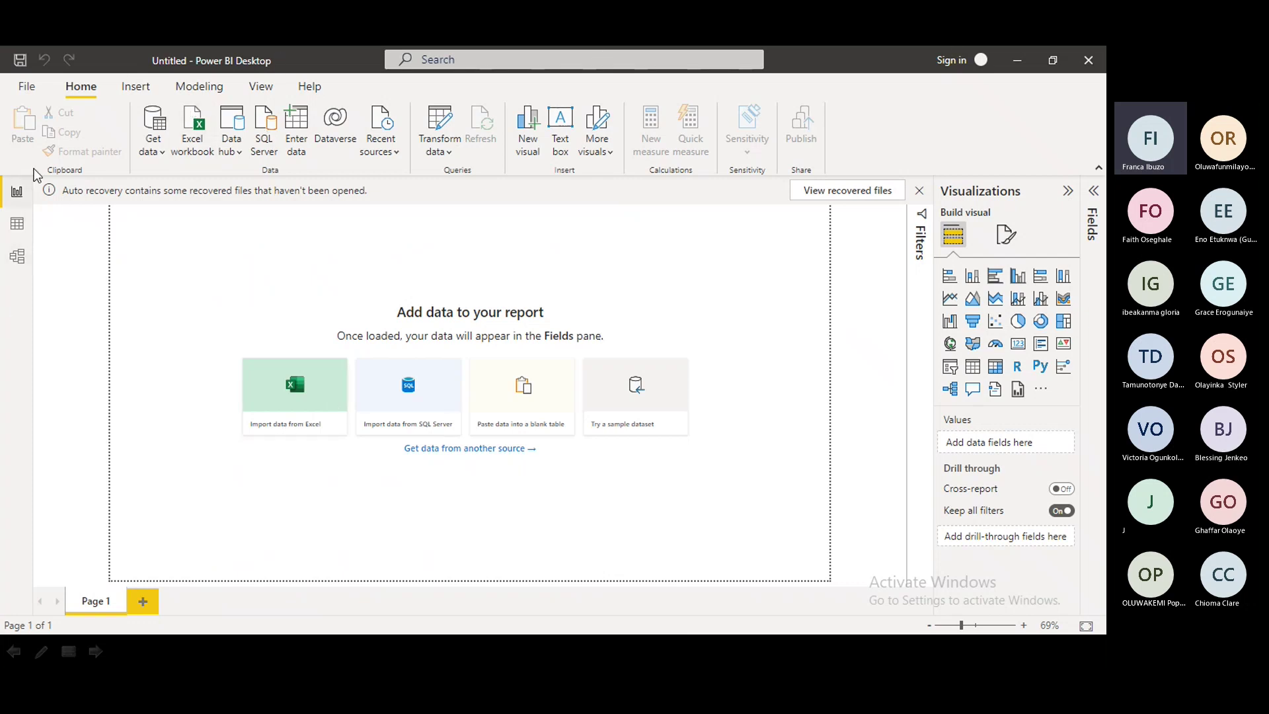
left_click(154, 157)
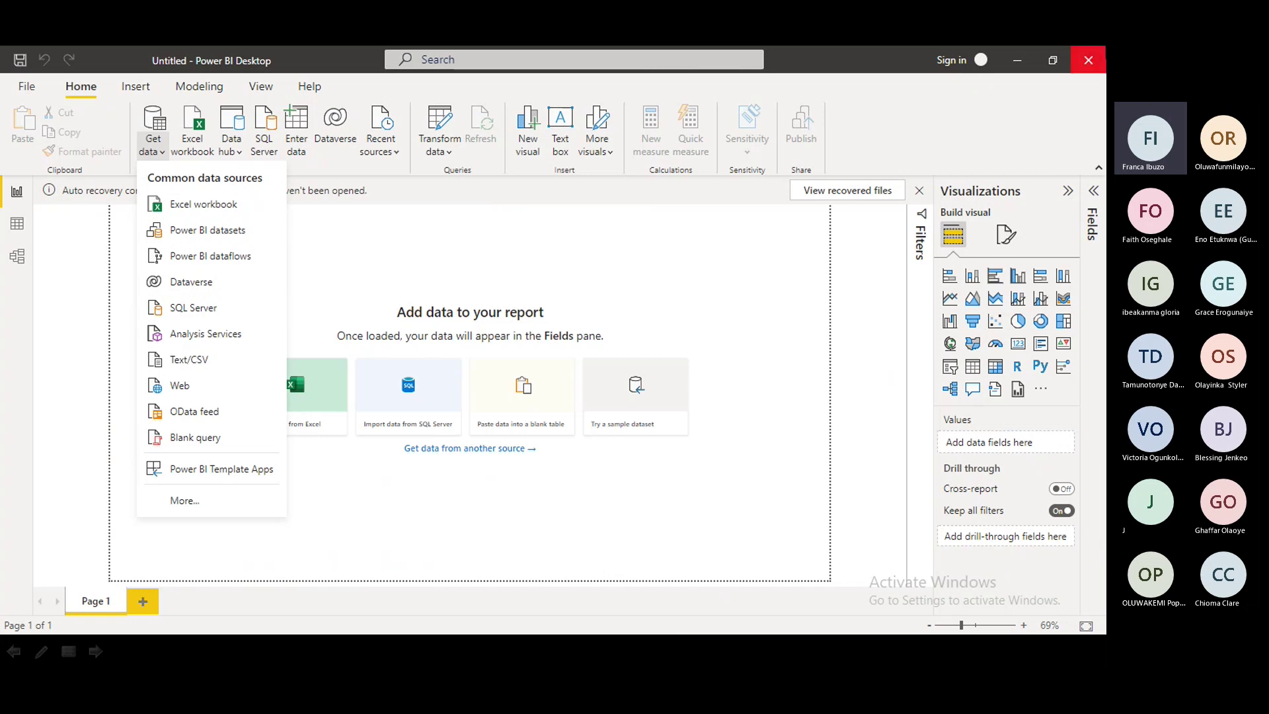
Minimize the report window, exit the ended slide show and return to the untitled Power BI Desktop report
left_click(1017, 66)
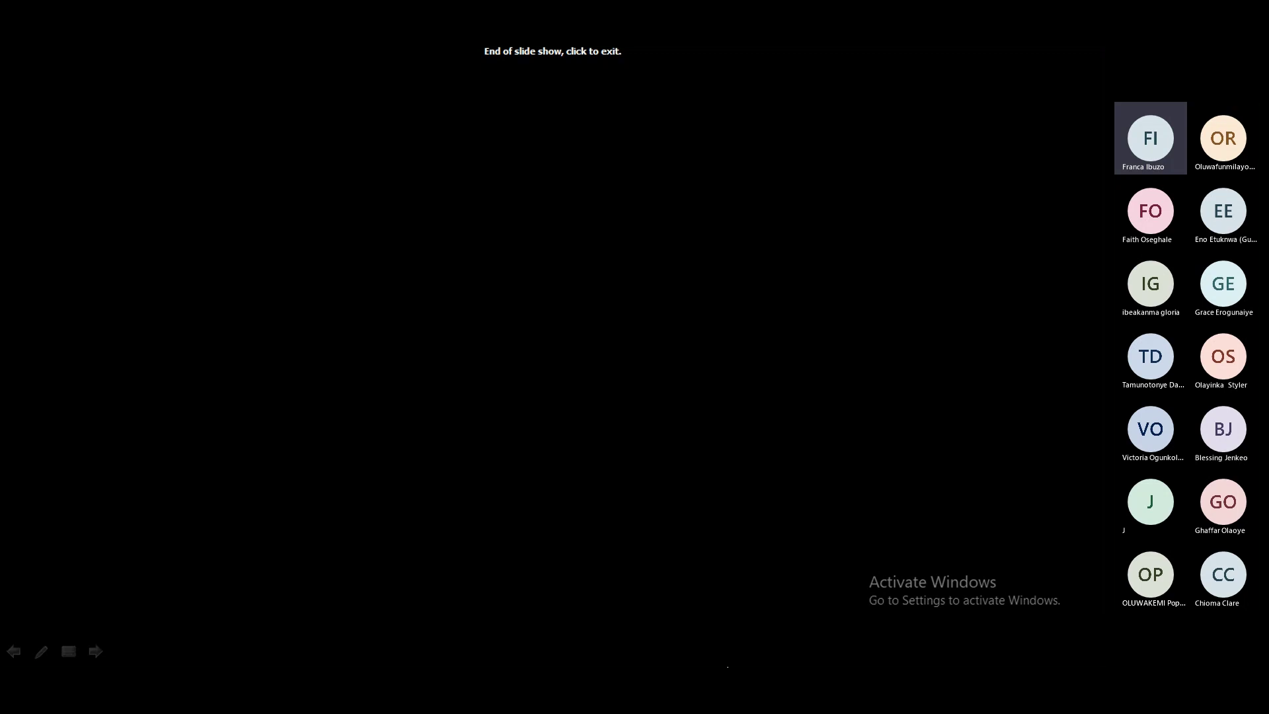
left_click(701, 662)
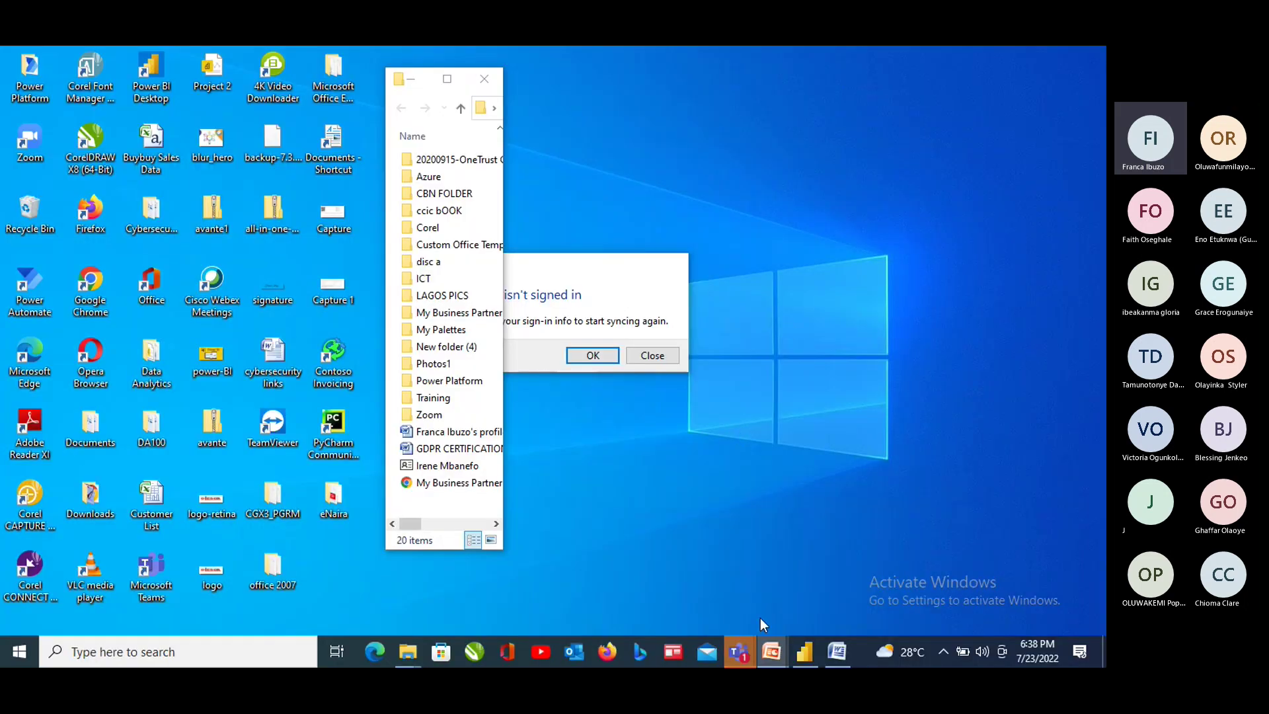
left_click(803, 653)
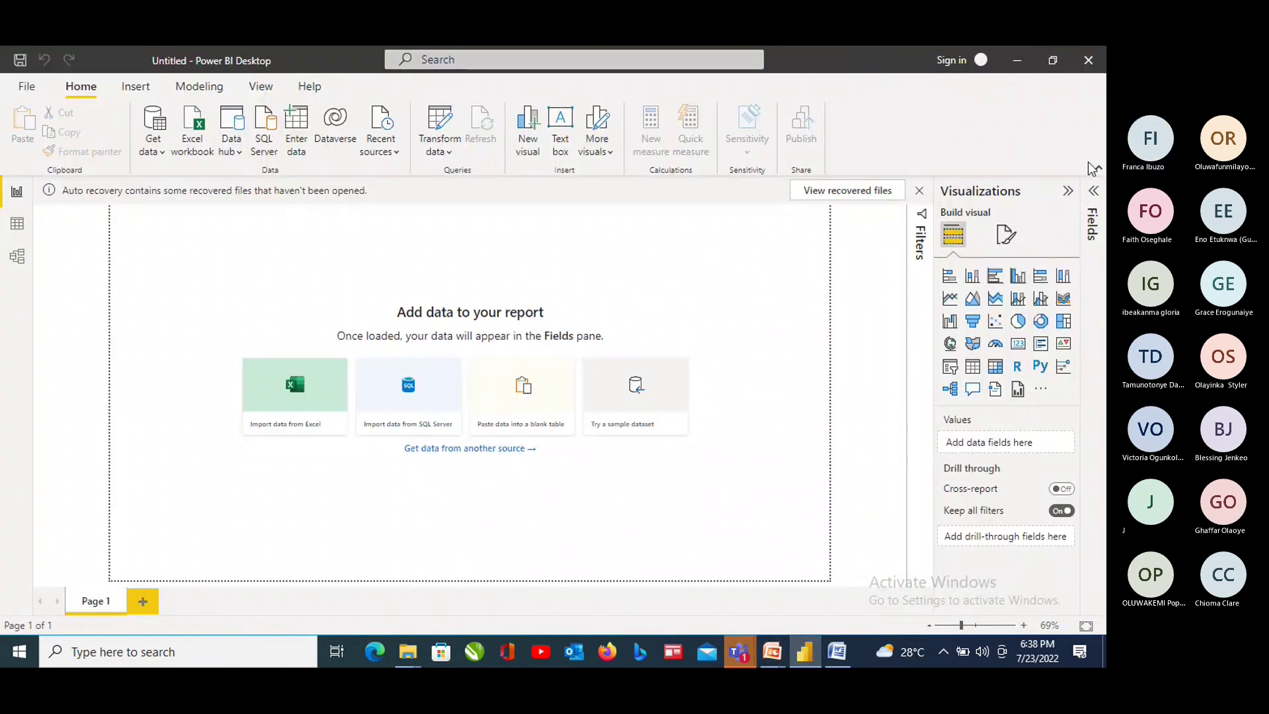
Examine the complete list of available data connectors in Get Data and close it without connecting
left_click(152, 147)
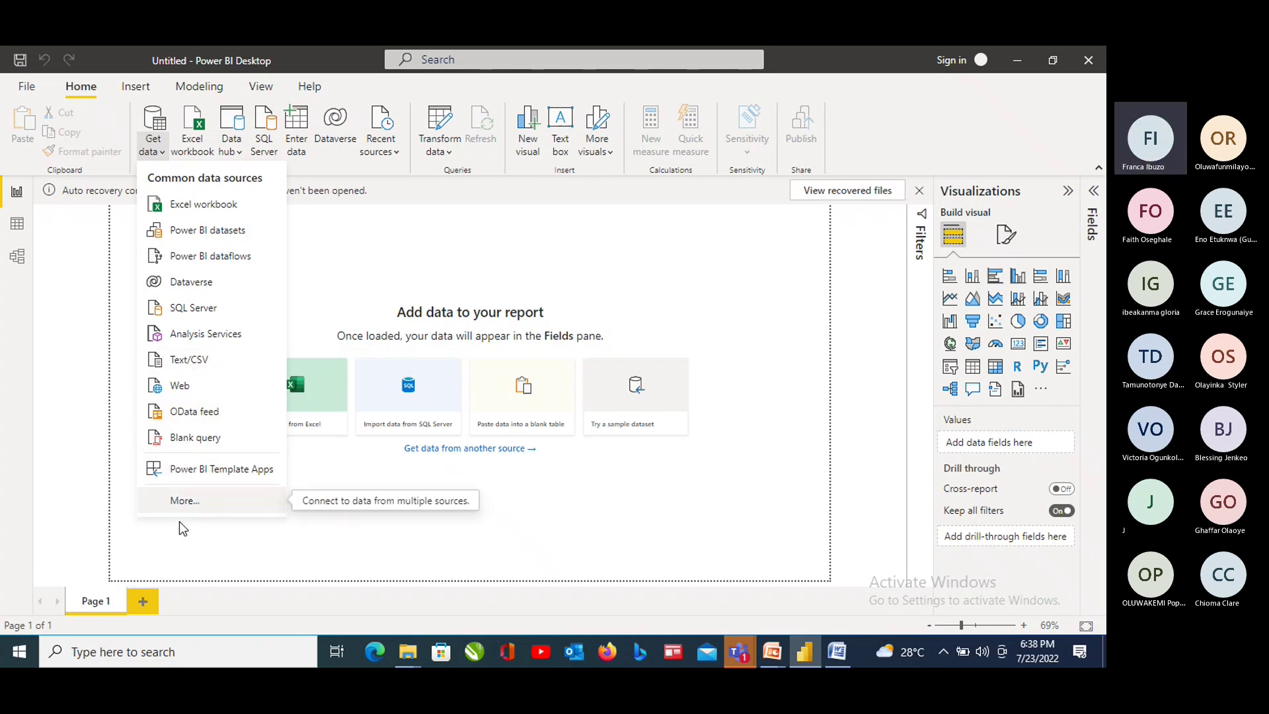
left_click(179, 501)
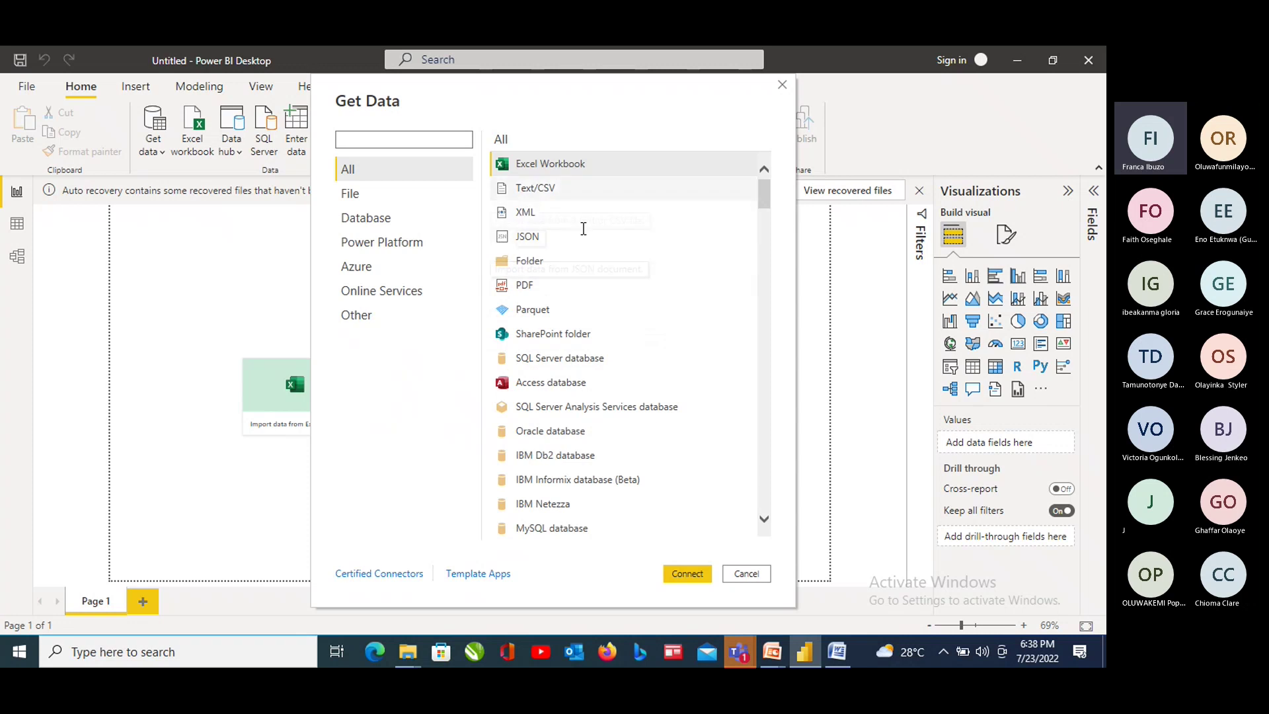
left_click_drag(767, 192, 767, 201)
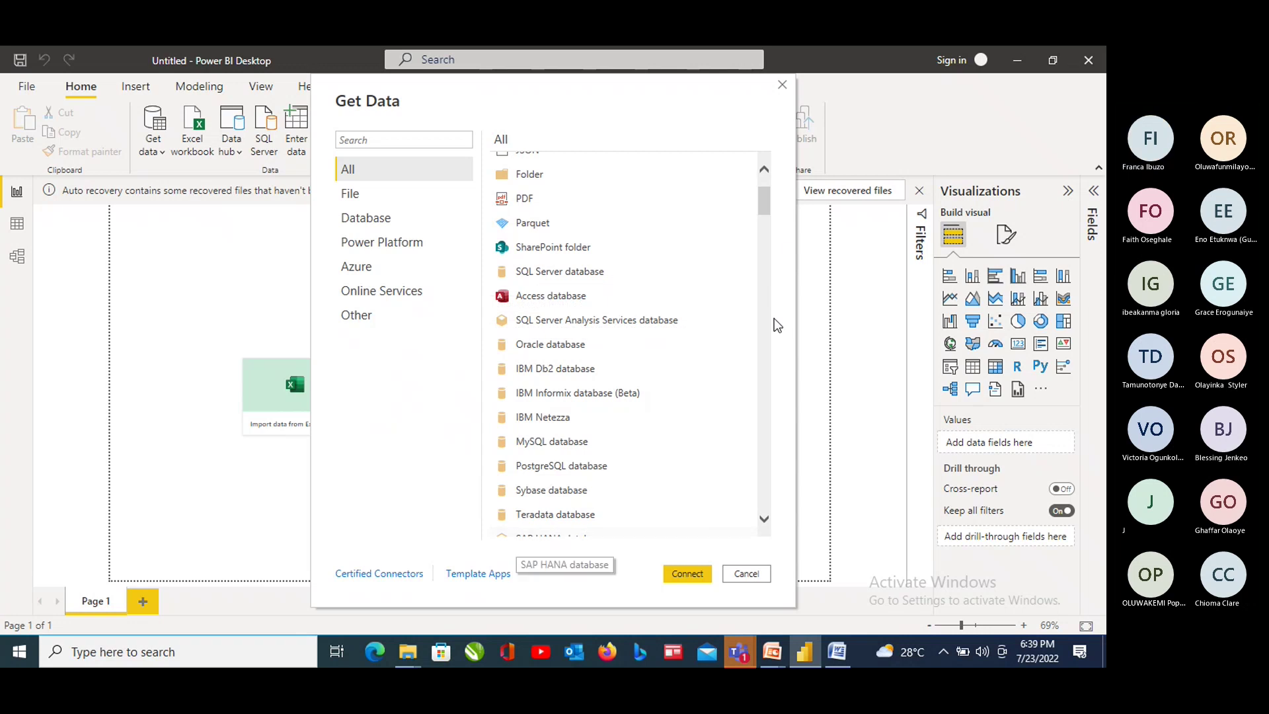
left_click_drag(763, 205, 763, 246)
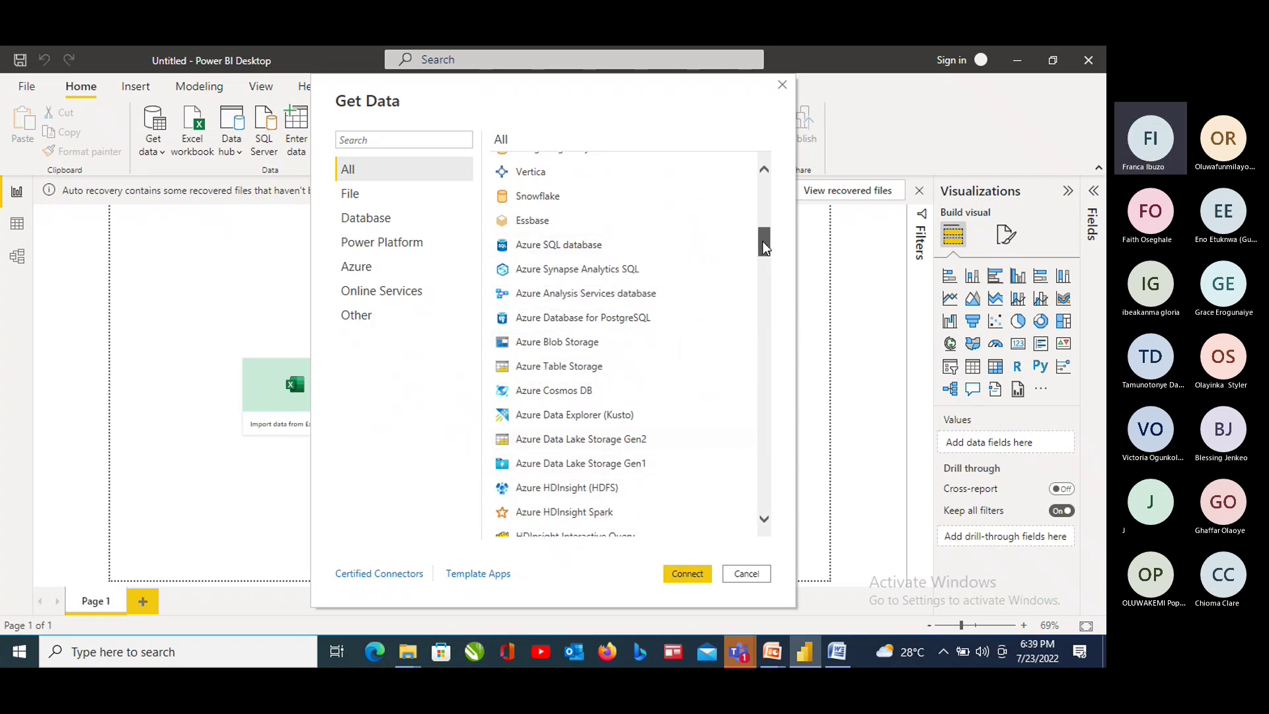
left_click_drag(762, 240, 711, 601)
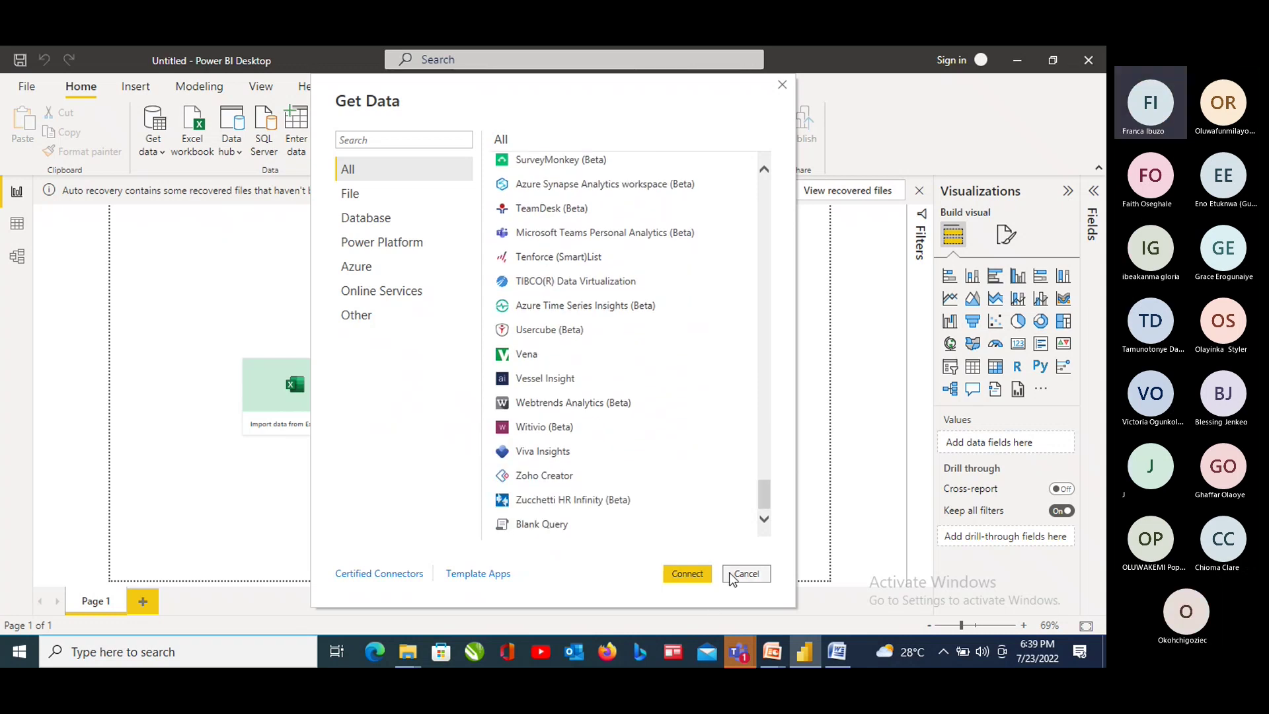
left_click_drag(763, 503, 751, 85)
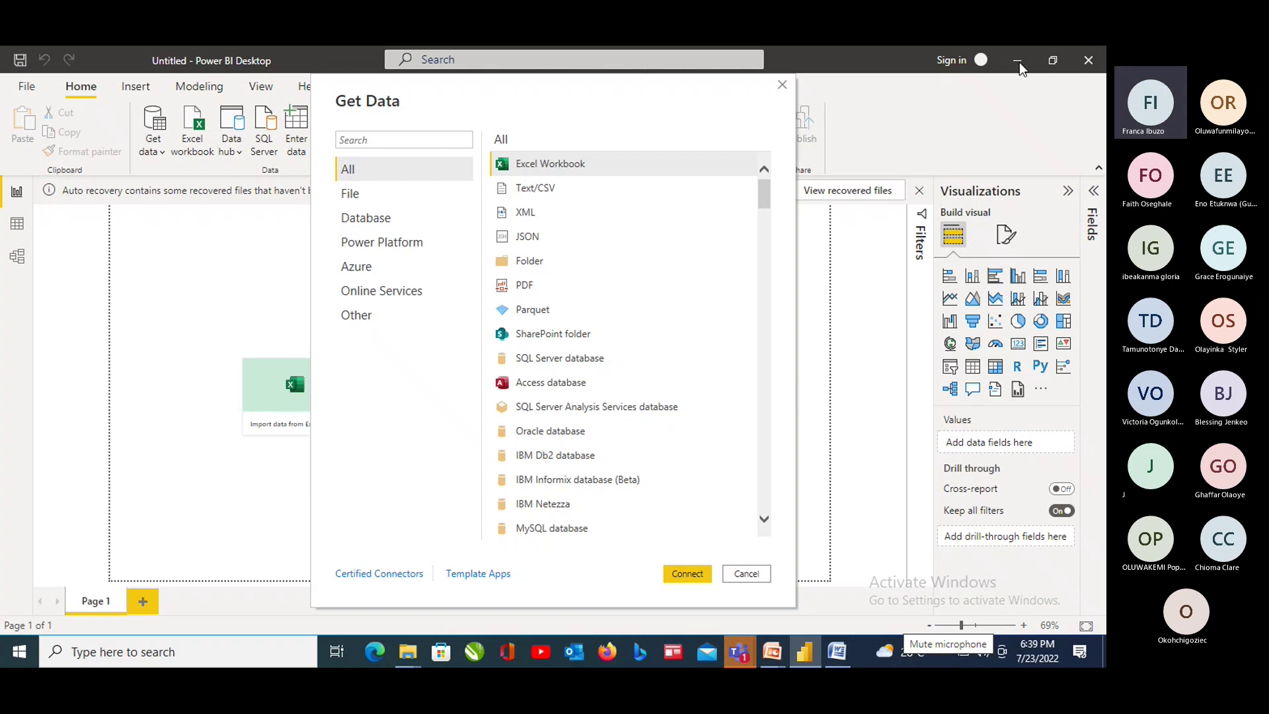
left_click(746, 573)
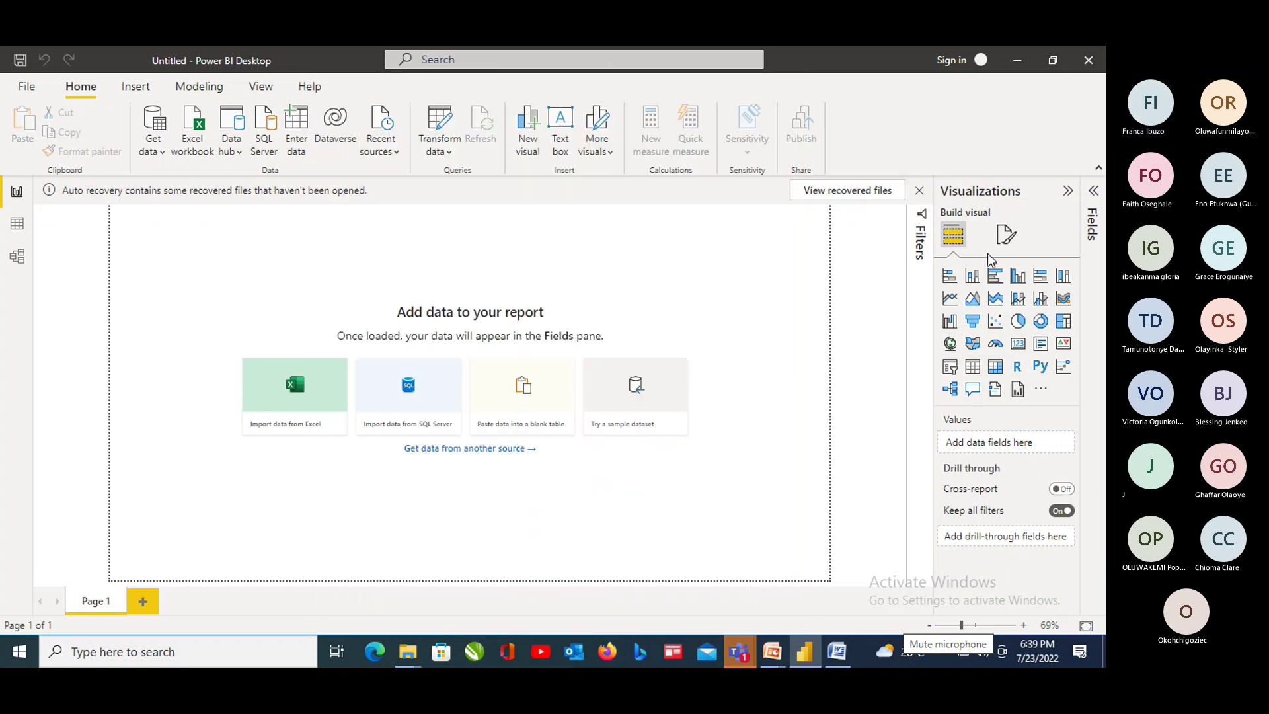
Switch to File Explorer and open the Electronic Sales (3) workbook from the Cohort 3 Intermediate folder in a maximized Excel window
left_click(1019, 62)
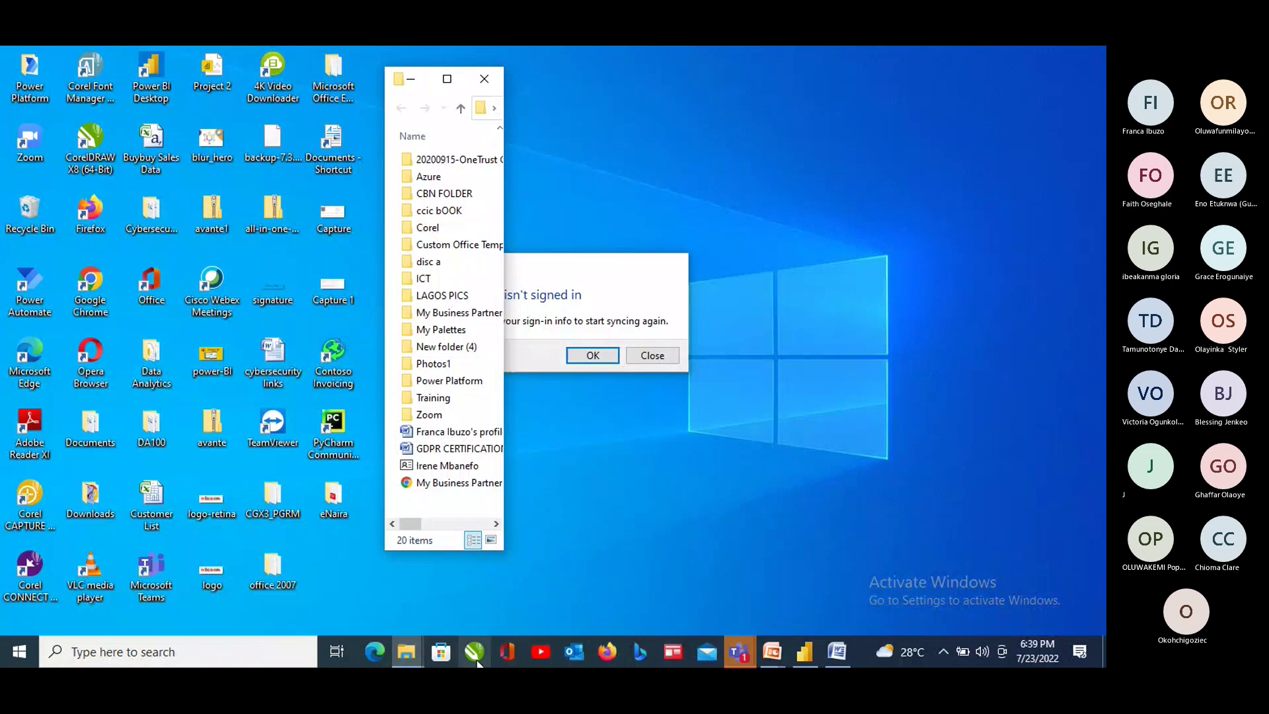
mouse_move(419, 662)
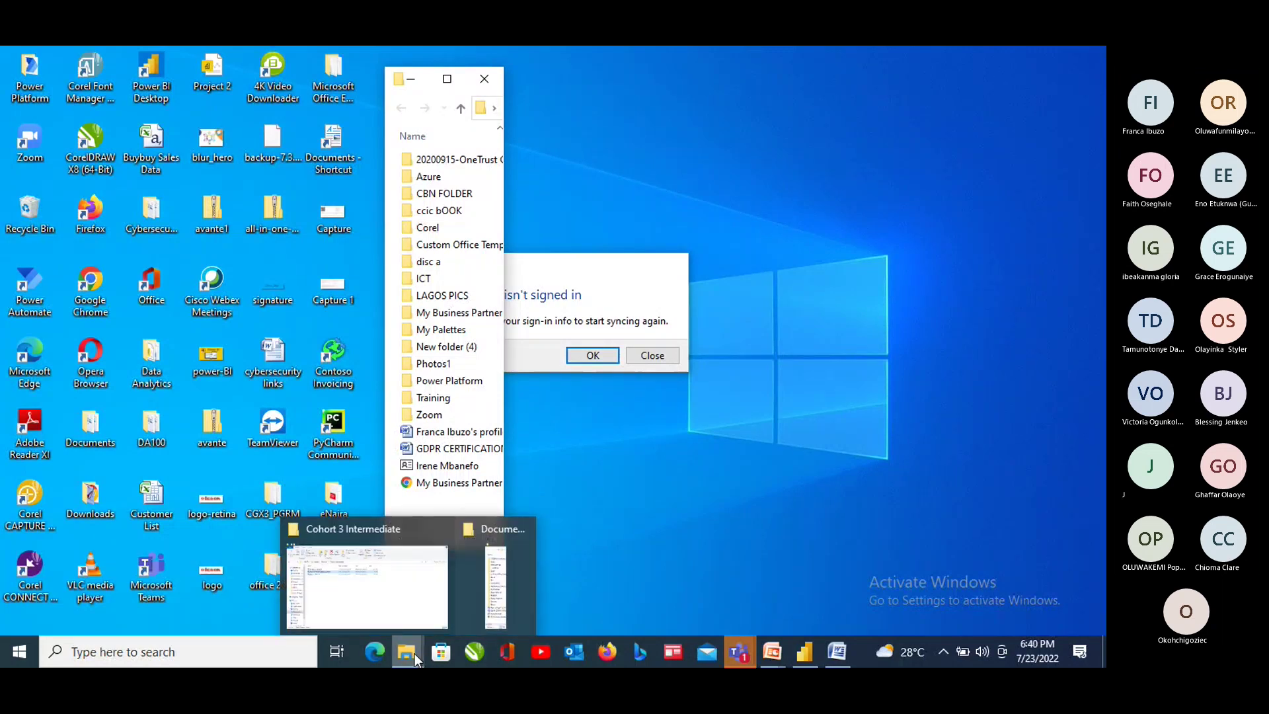
left_click(410, 614)
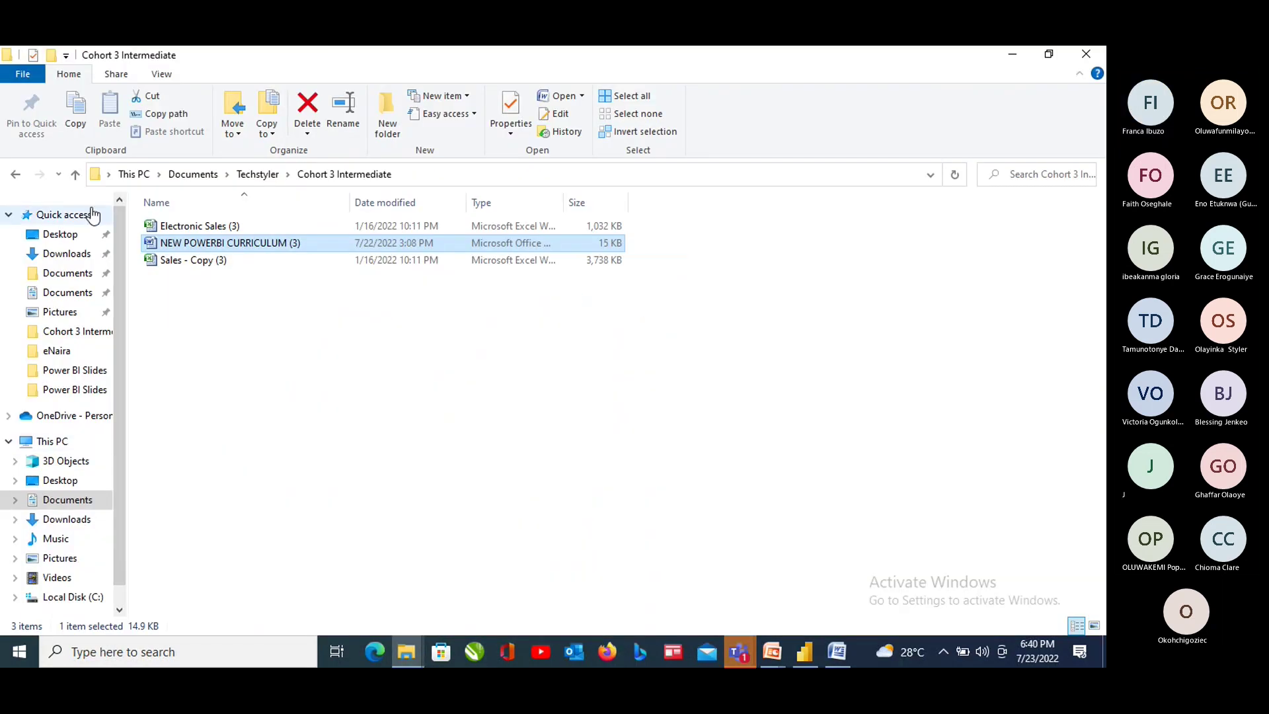
left_click(196, 228)
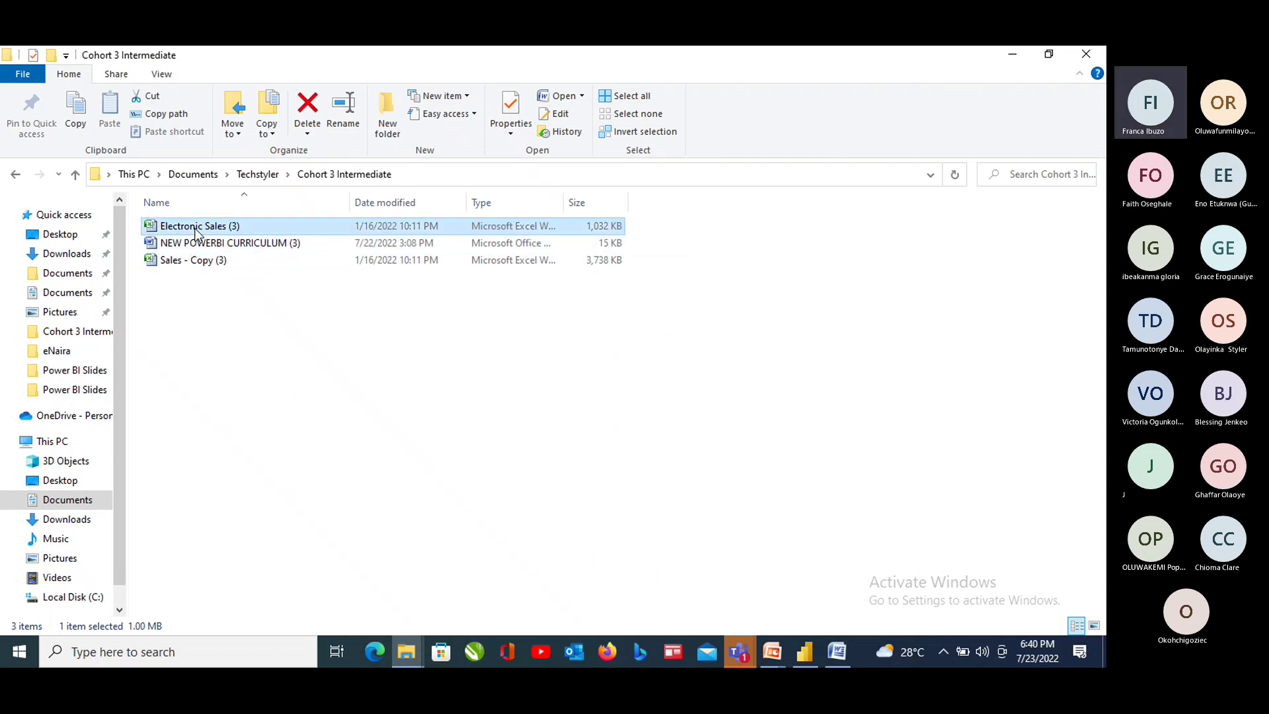
double_click(195, 230)
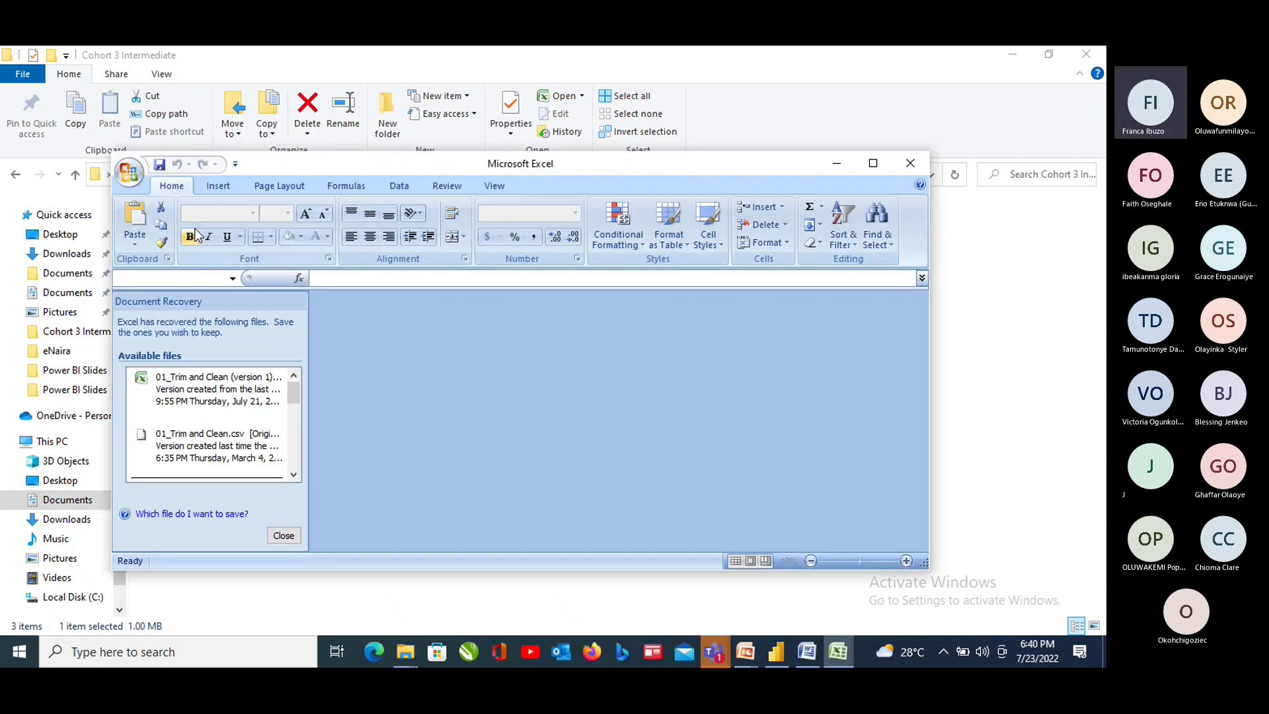
left_click(872, 162)
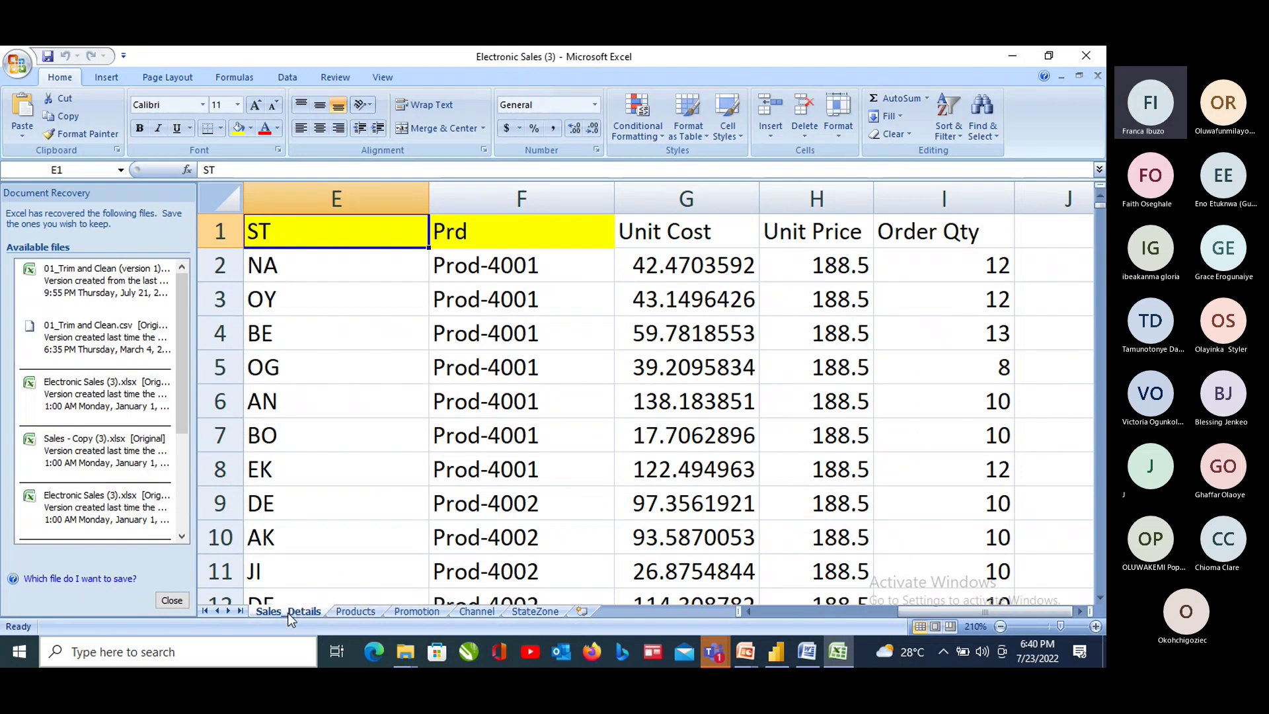
Review the workbook's Products, Promotion, Channel and StateZone sheets, and return to Sales_Details
left_click(356, 612)
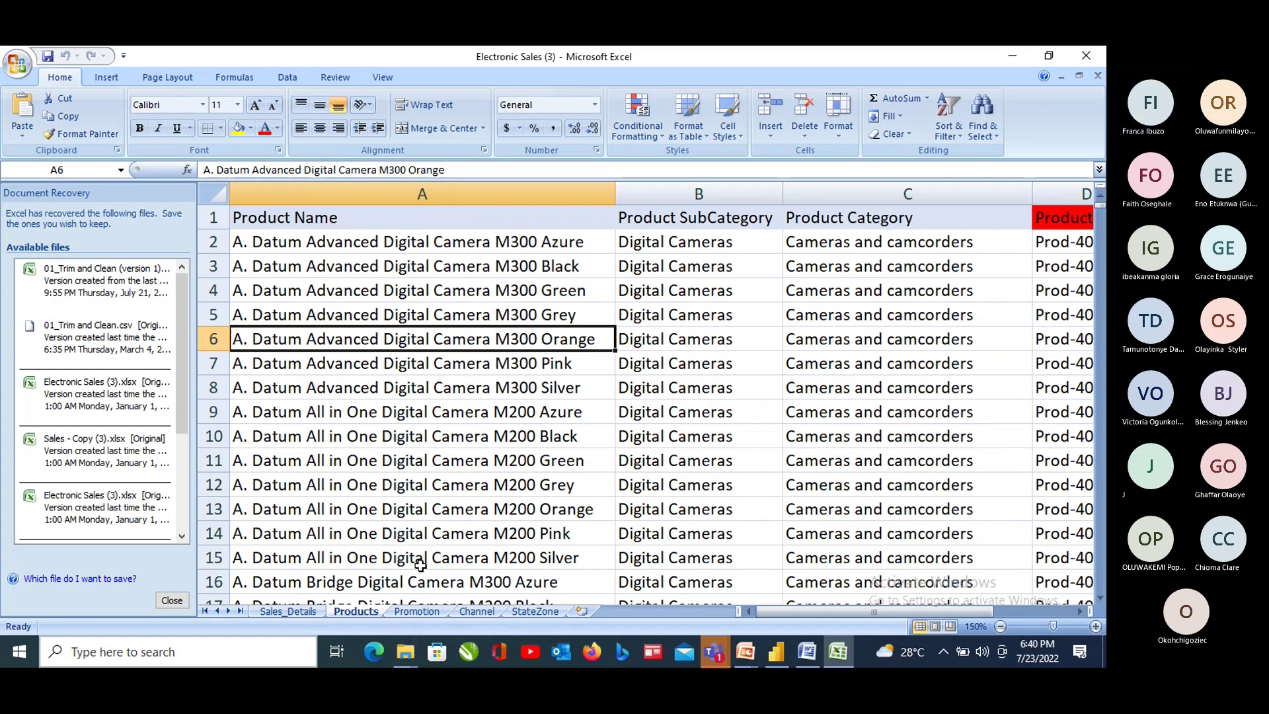
left_click(423, 612)
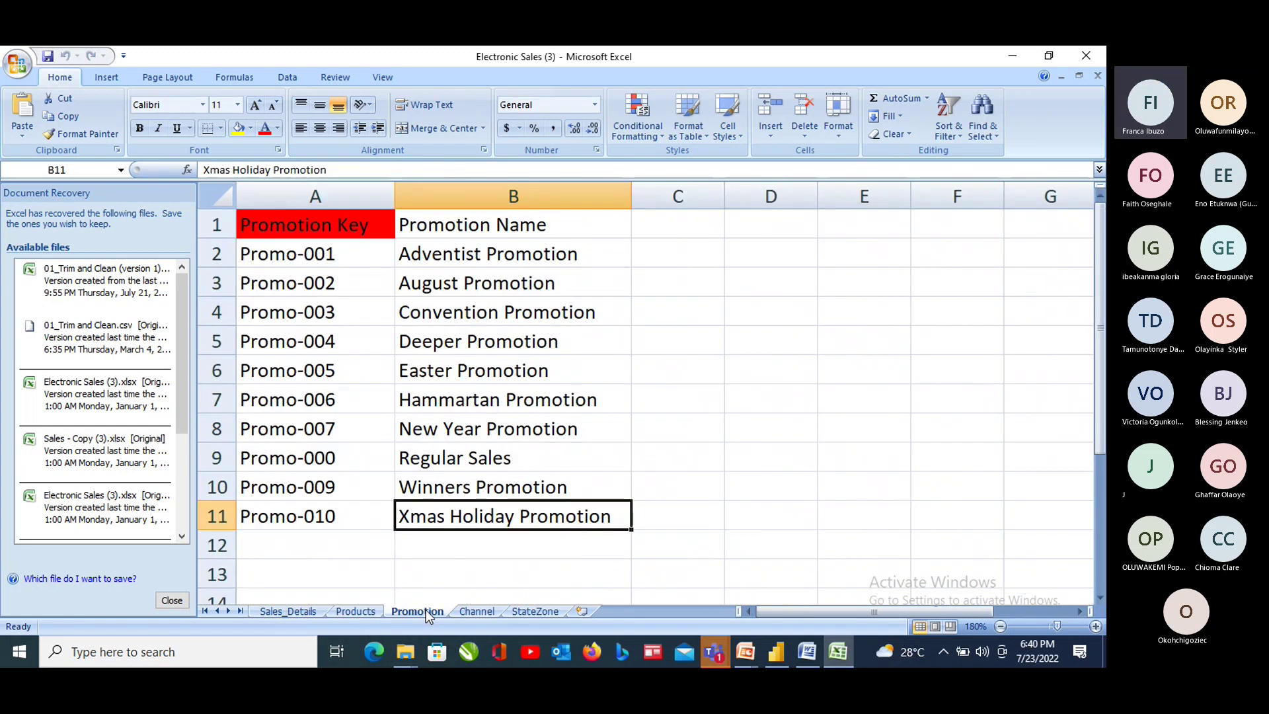
left_click(476, 613)
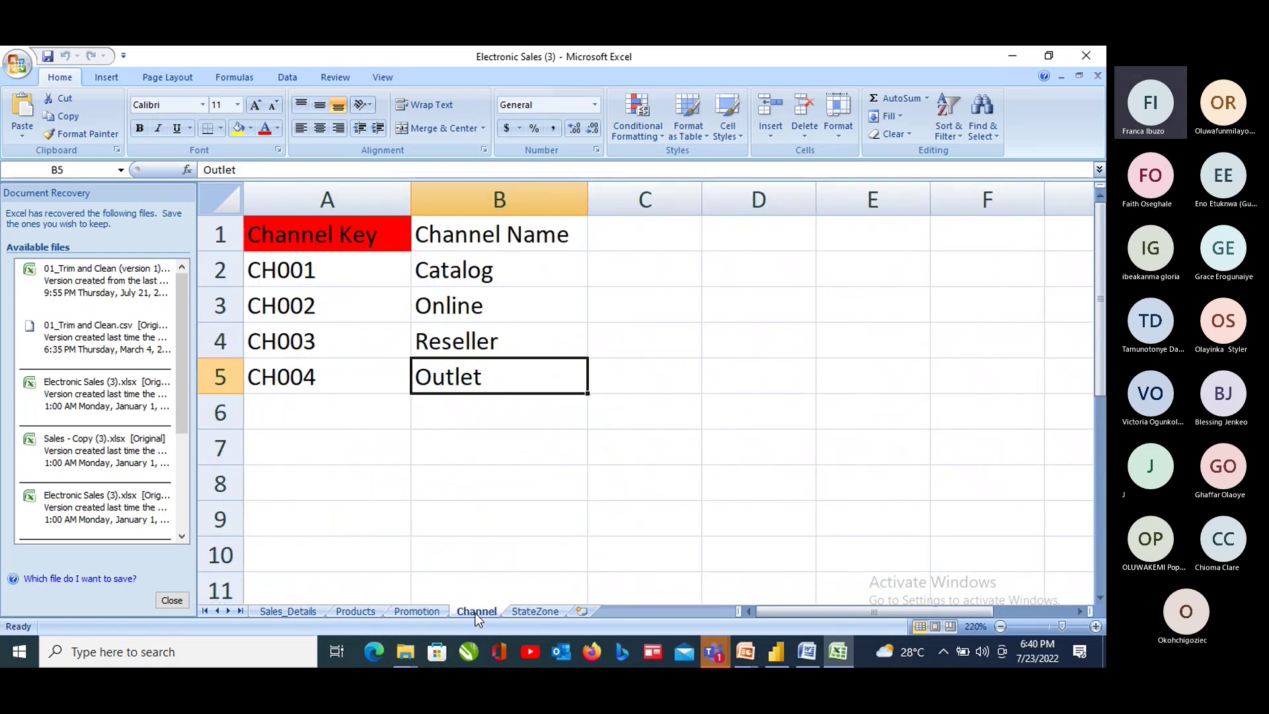
left_click(533, 612)
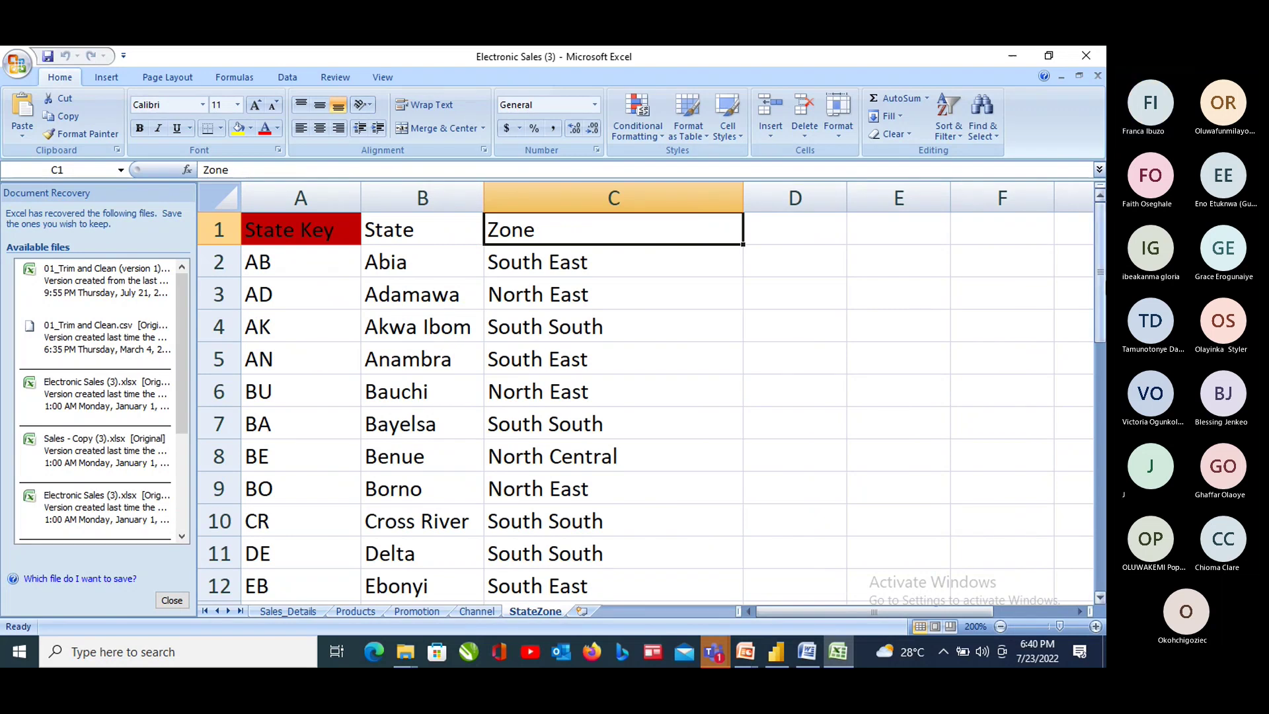
left_click(292, 615)
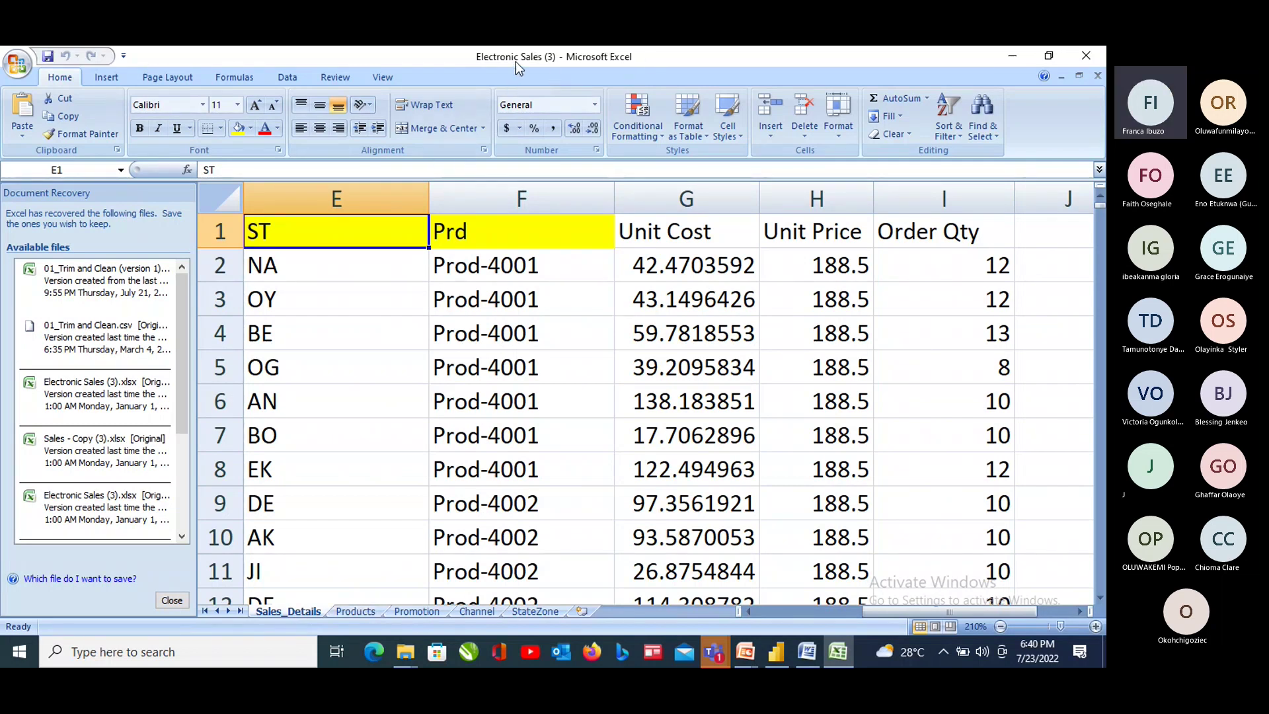
Switch to Power BI Desktop and connect to the Electronic Sales (3) Excel workbook as a data source
left_click(776, 654)
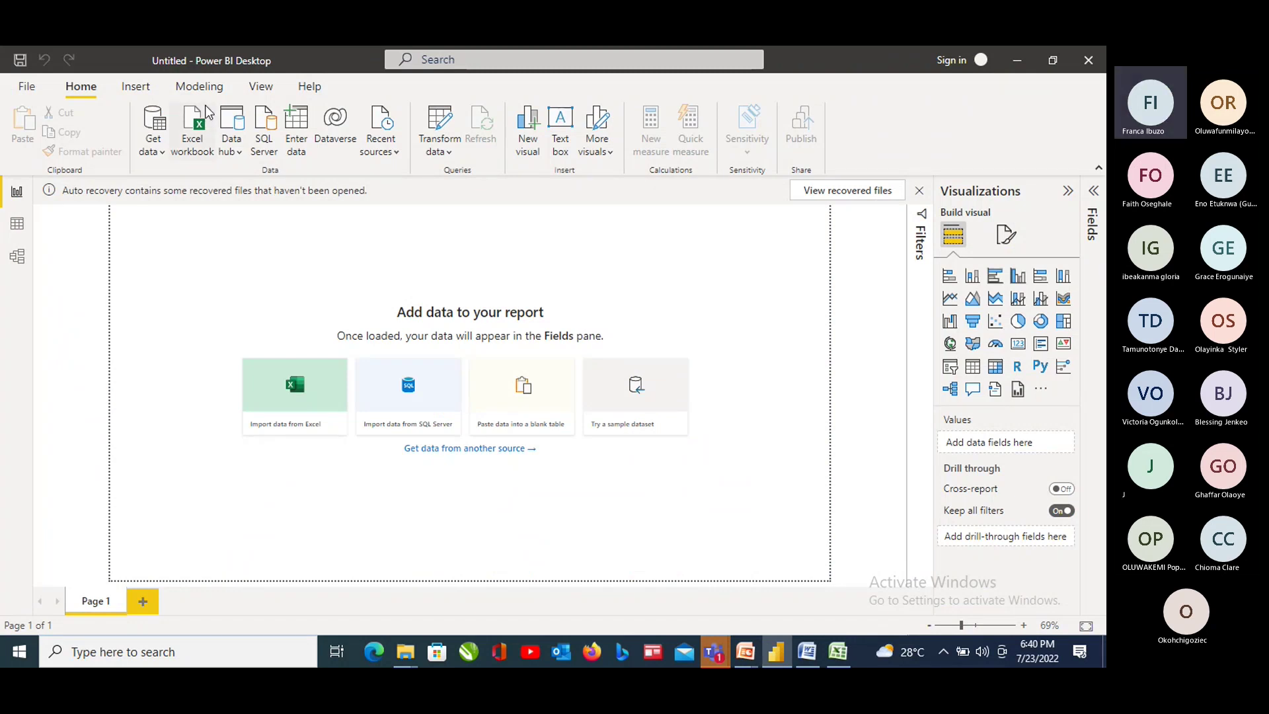
left_click(162, 153)
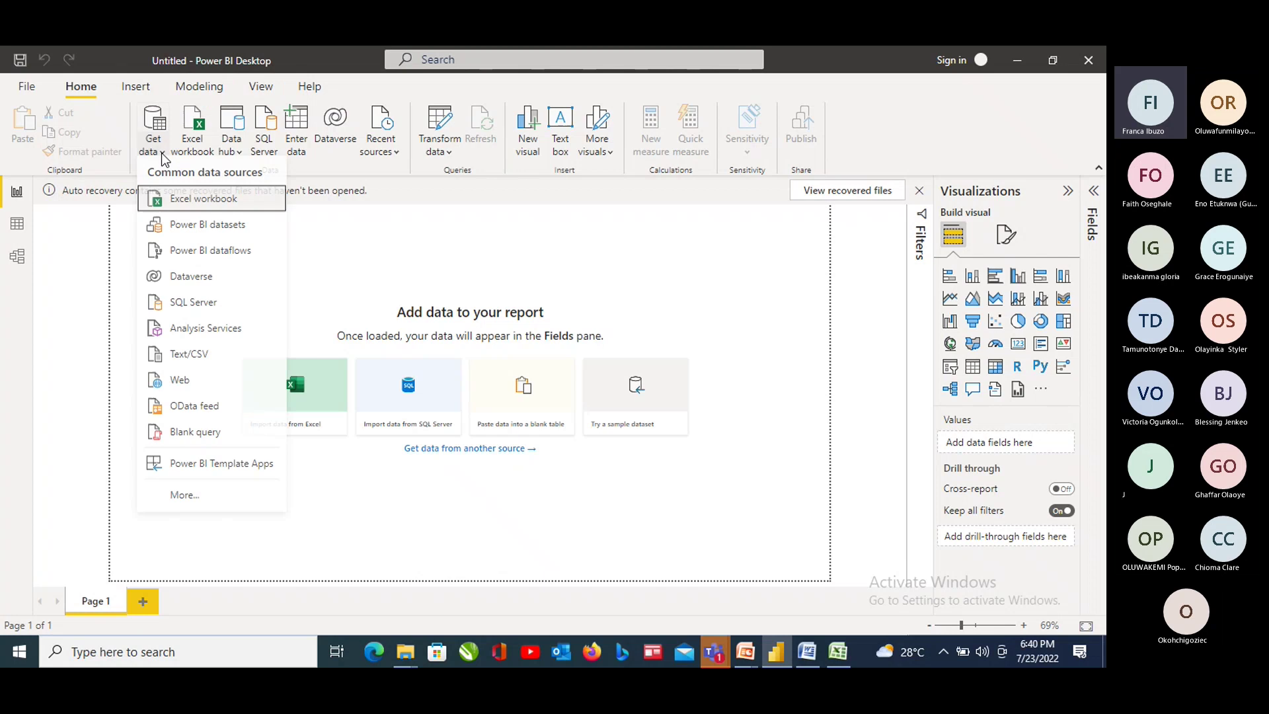
left_click(209, 209)
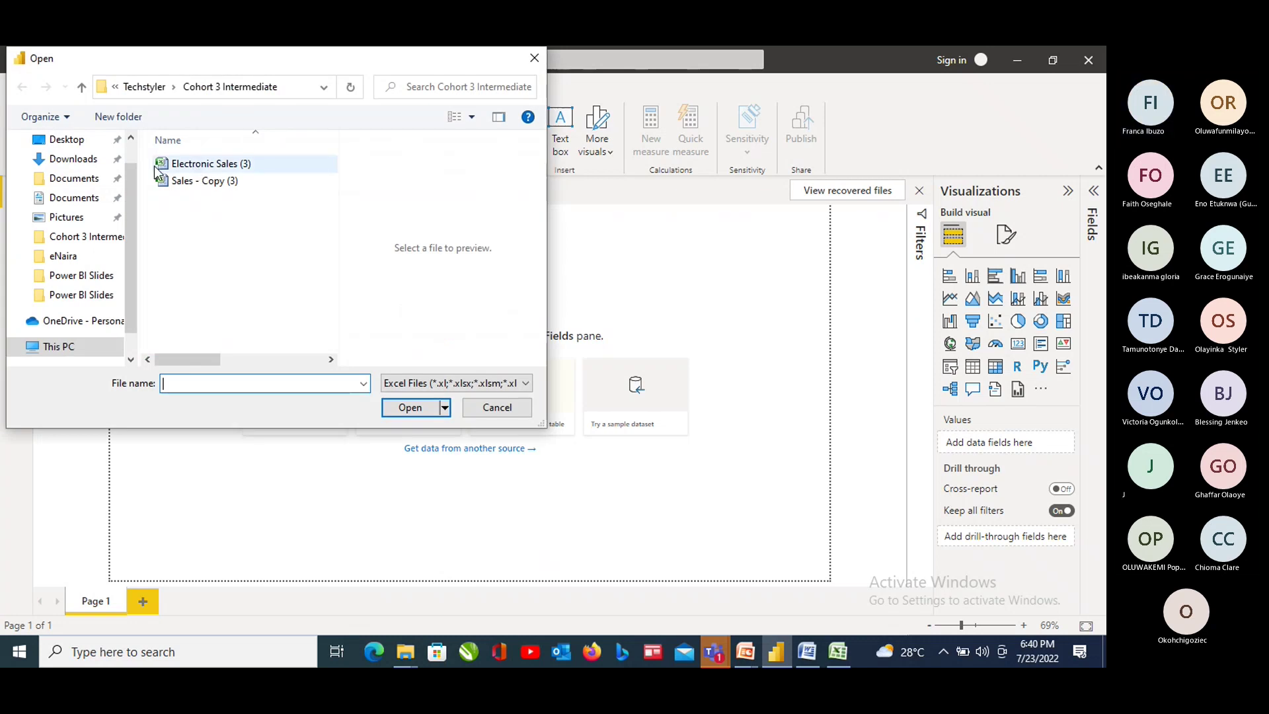
left_click(191, 164)
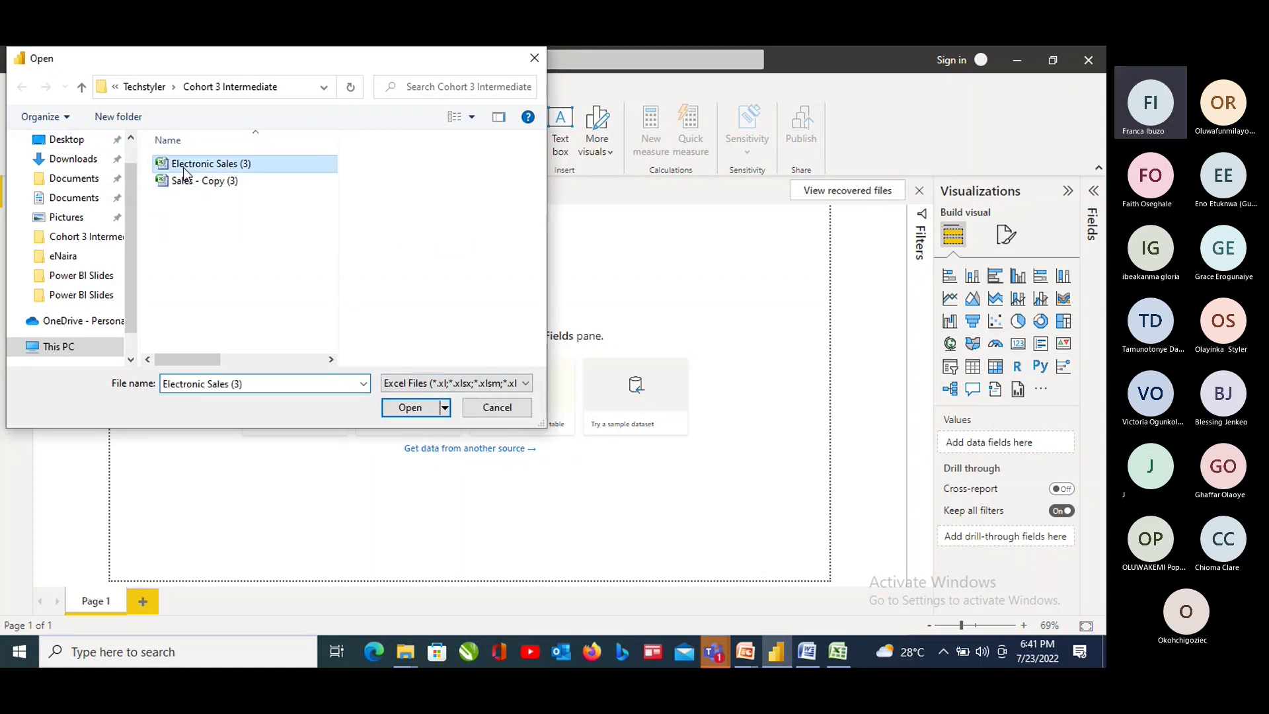
left_click(404, 408)
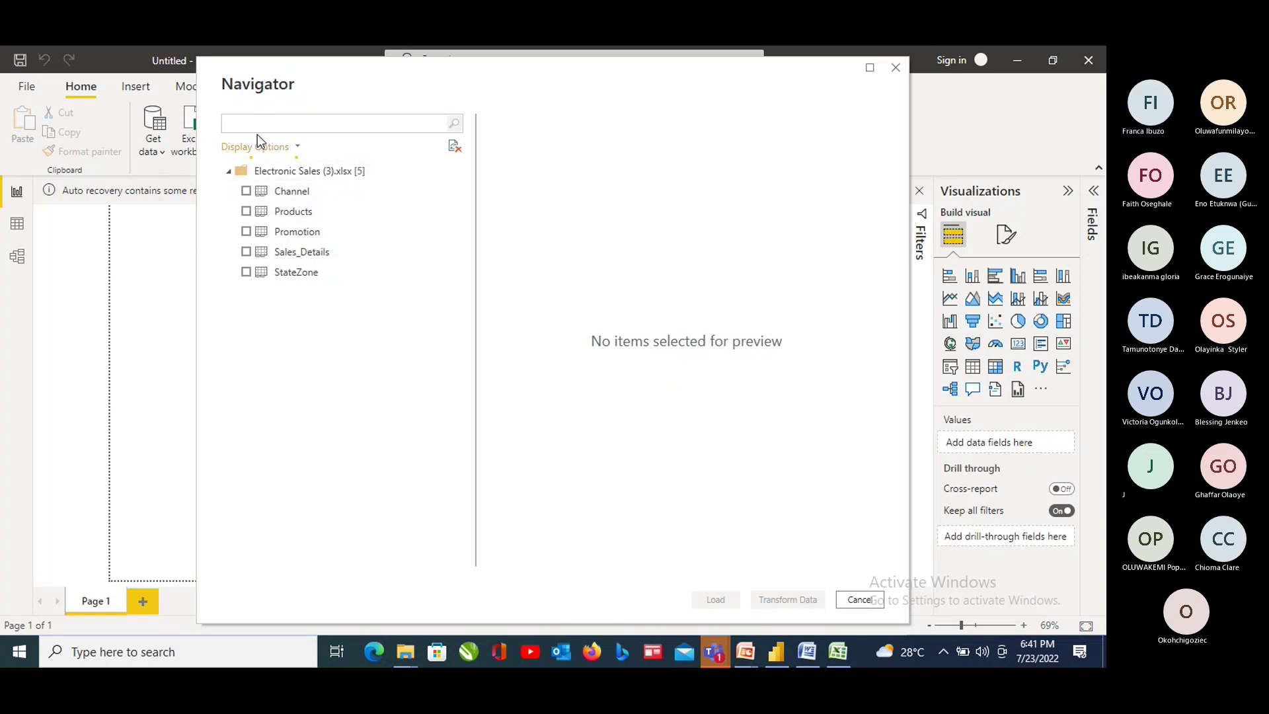
Select the Channel, Products, Promotion, Sales_Details and StateZone sheets of the workbook for import
left_click(246, 191)
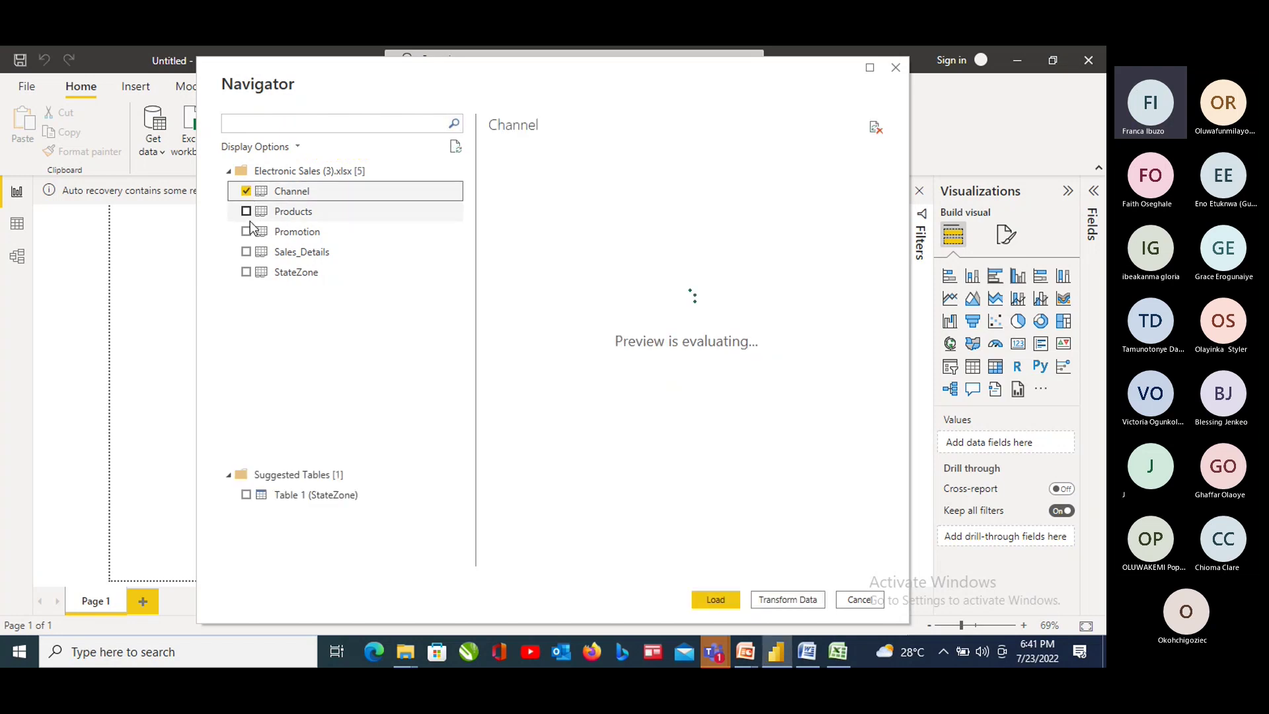
left_click(246, 211)
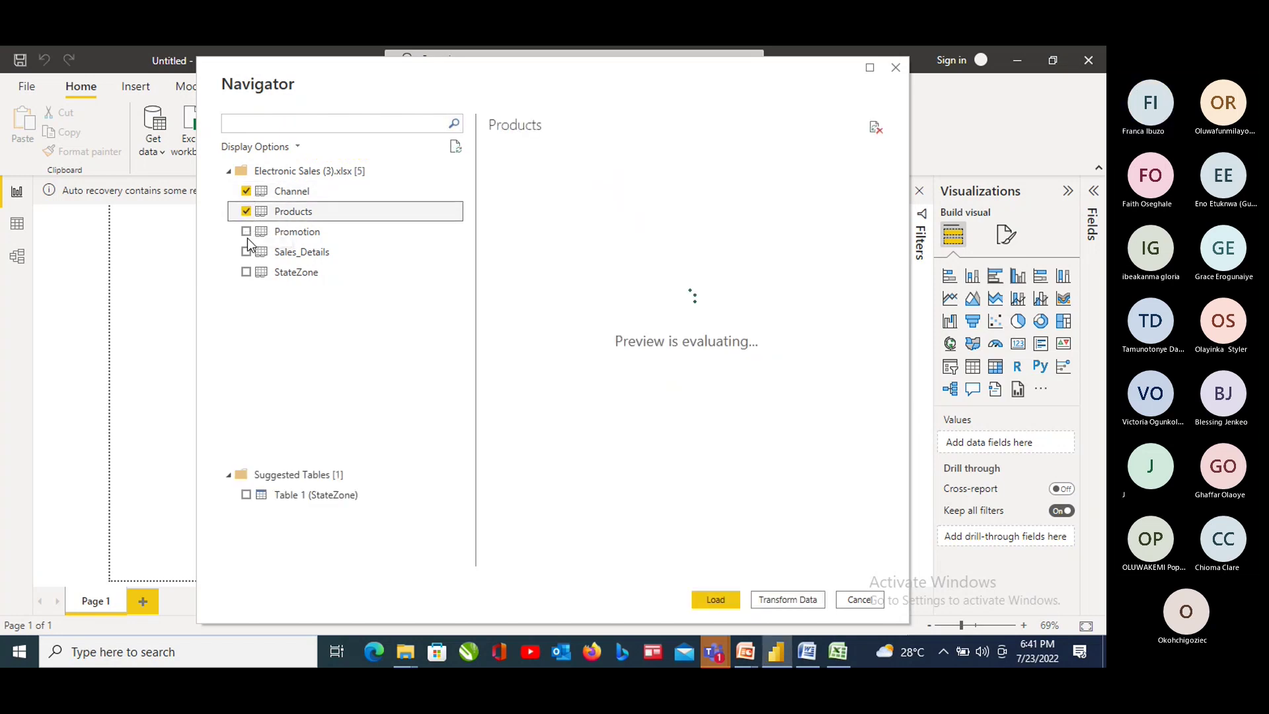
left_click(246, 231)
left_click(246, 251)
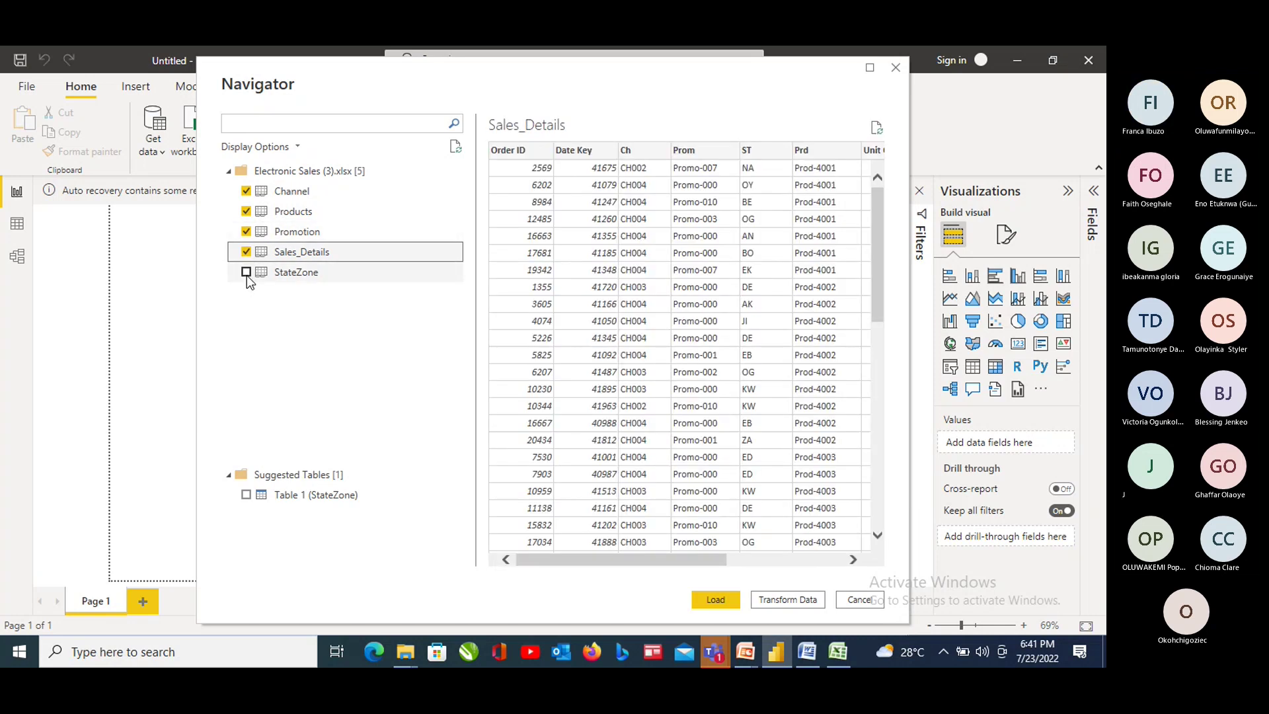
left_click(246, 271)
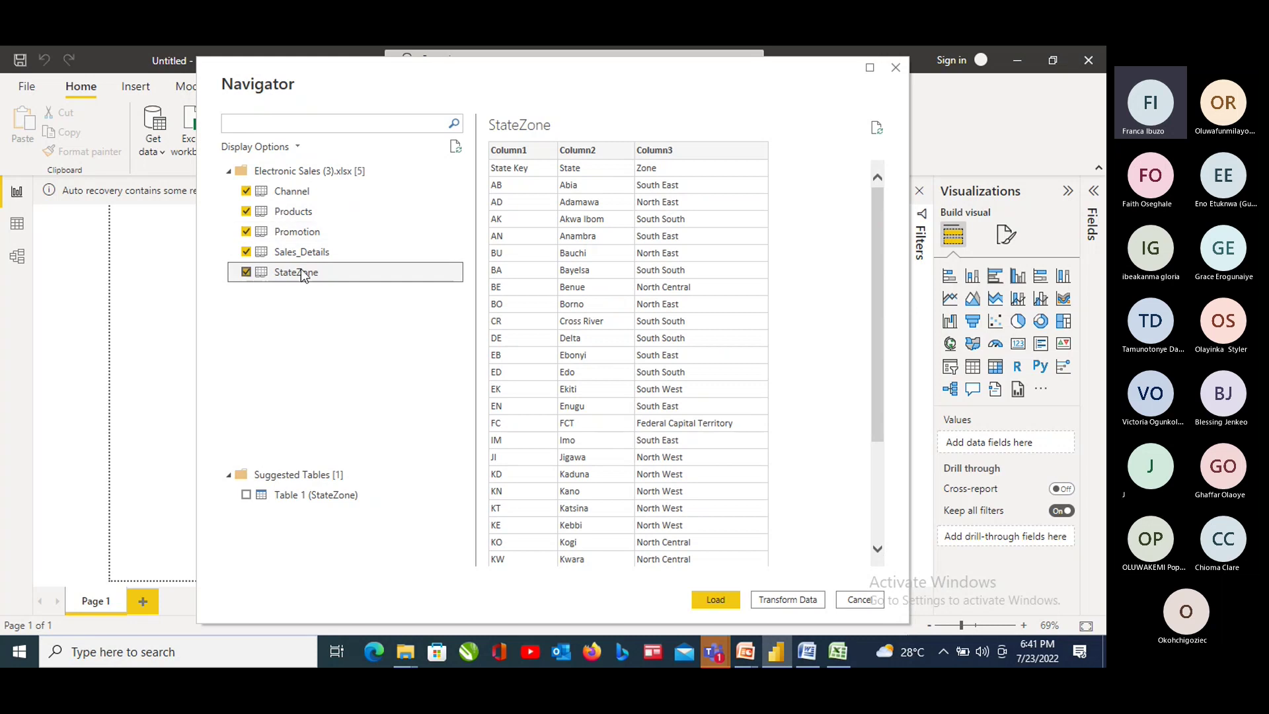
Preview the five selected sheets, and open them for transformation in a maximized Power Query Editor window
left_click(272, 193)
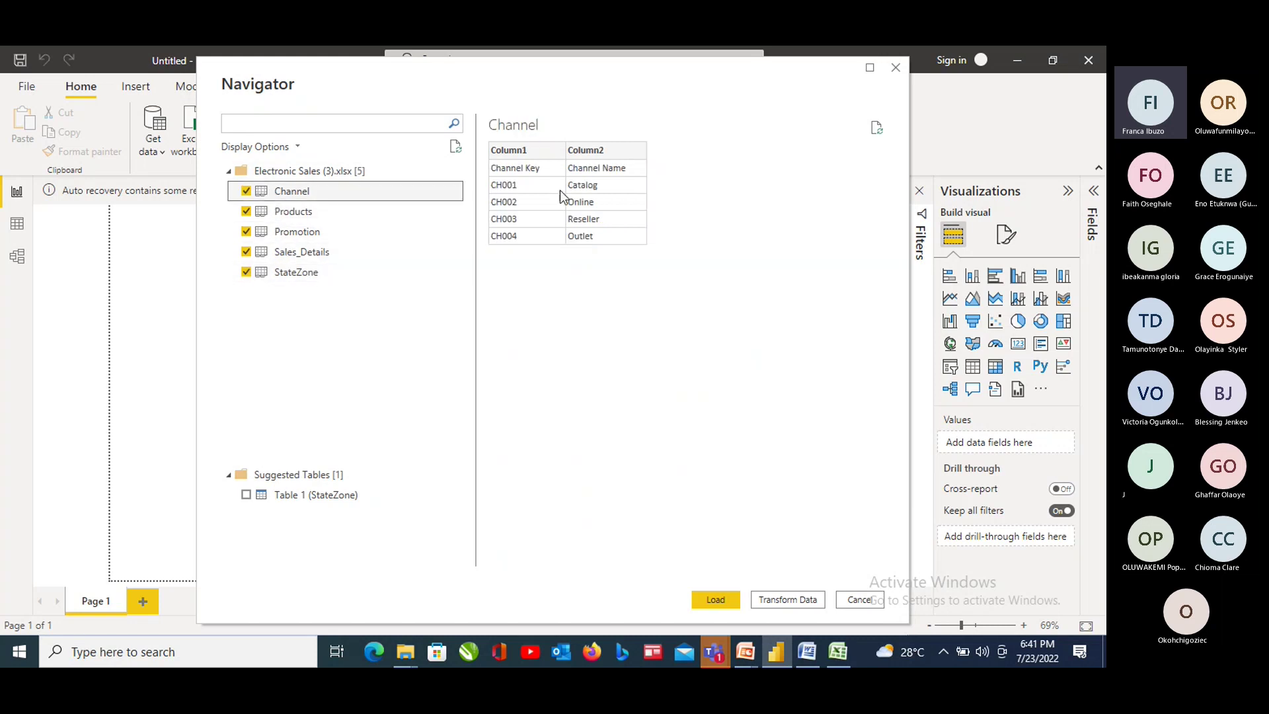
left_click(296, 213)
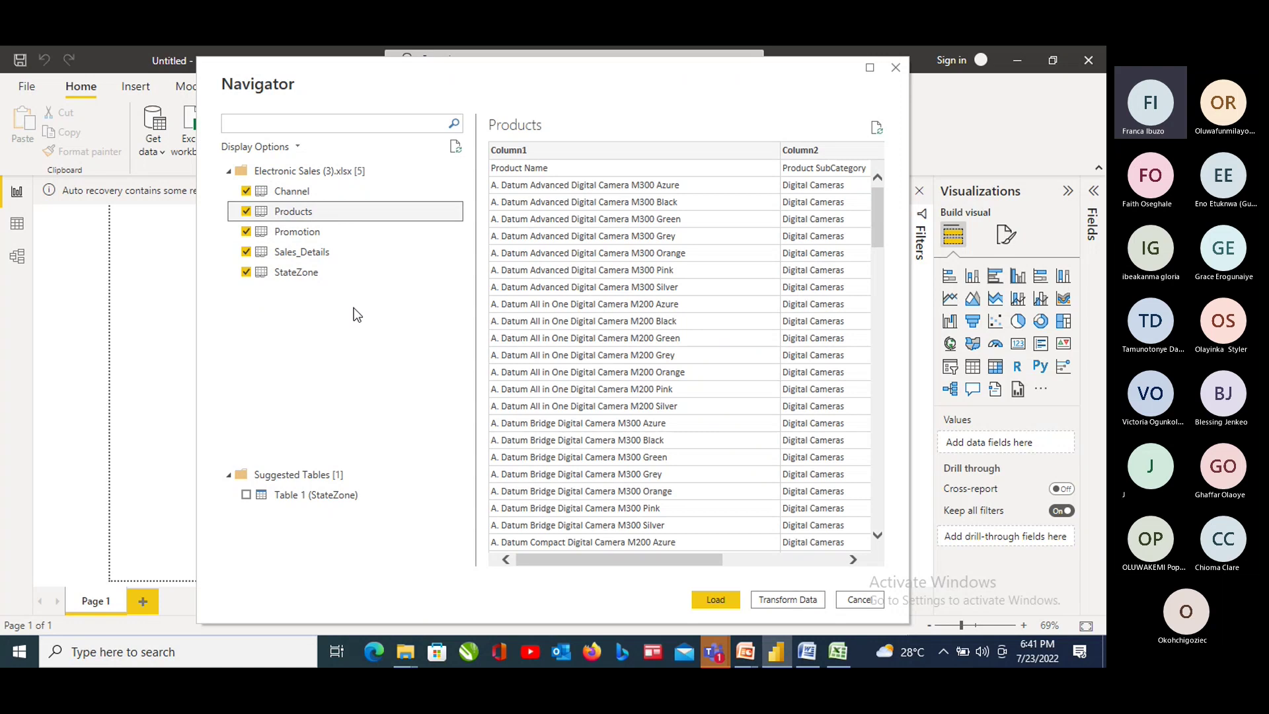
left_click(296, 233)
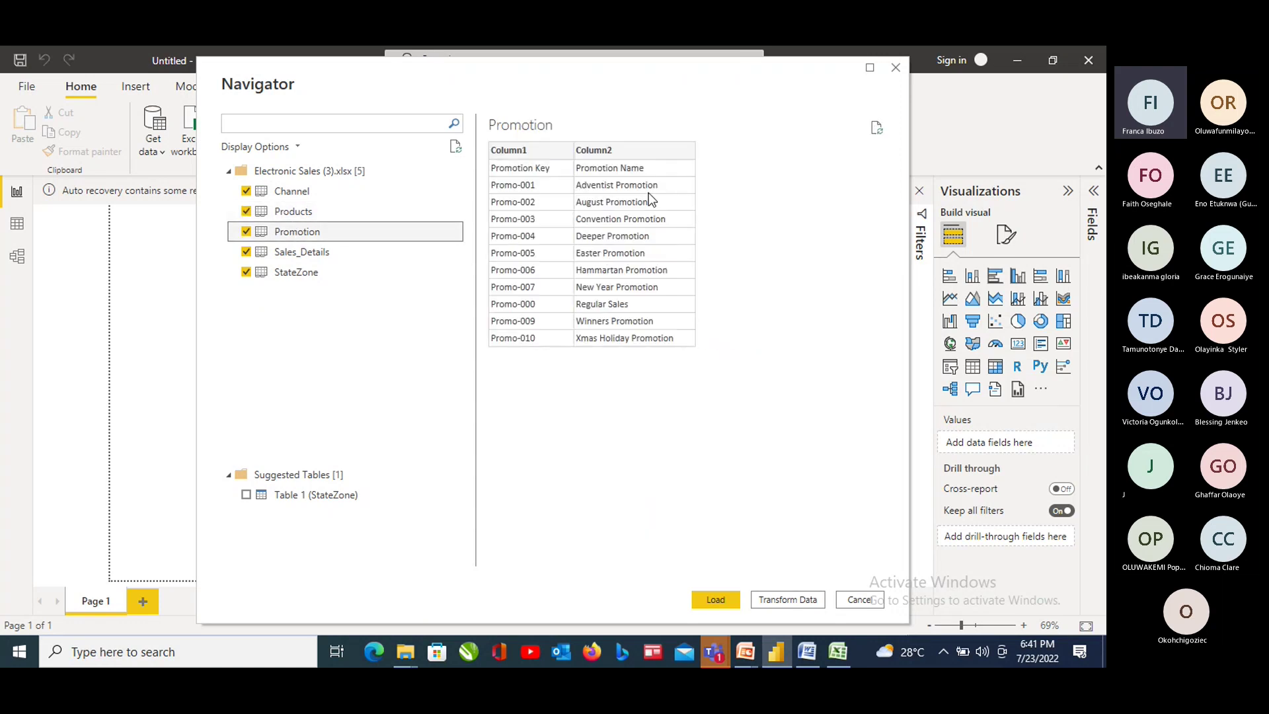
left_click(325, 256)
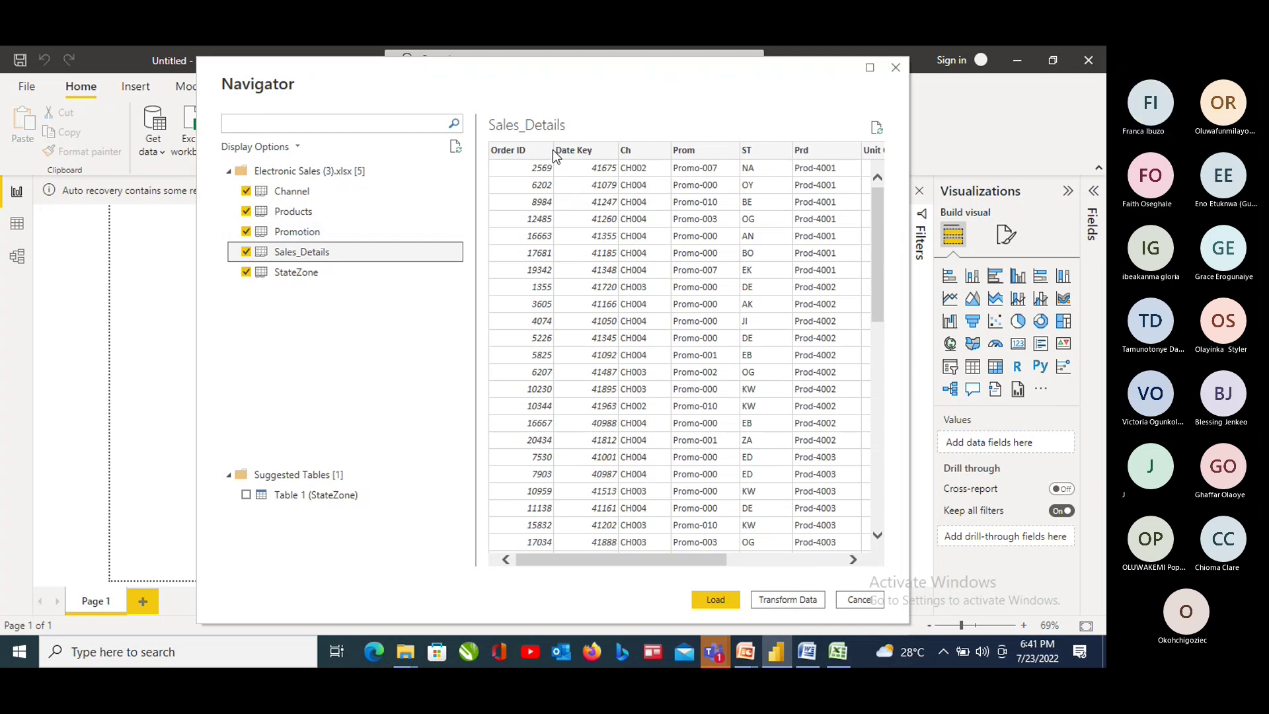
left_click(307, 272)
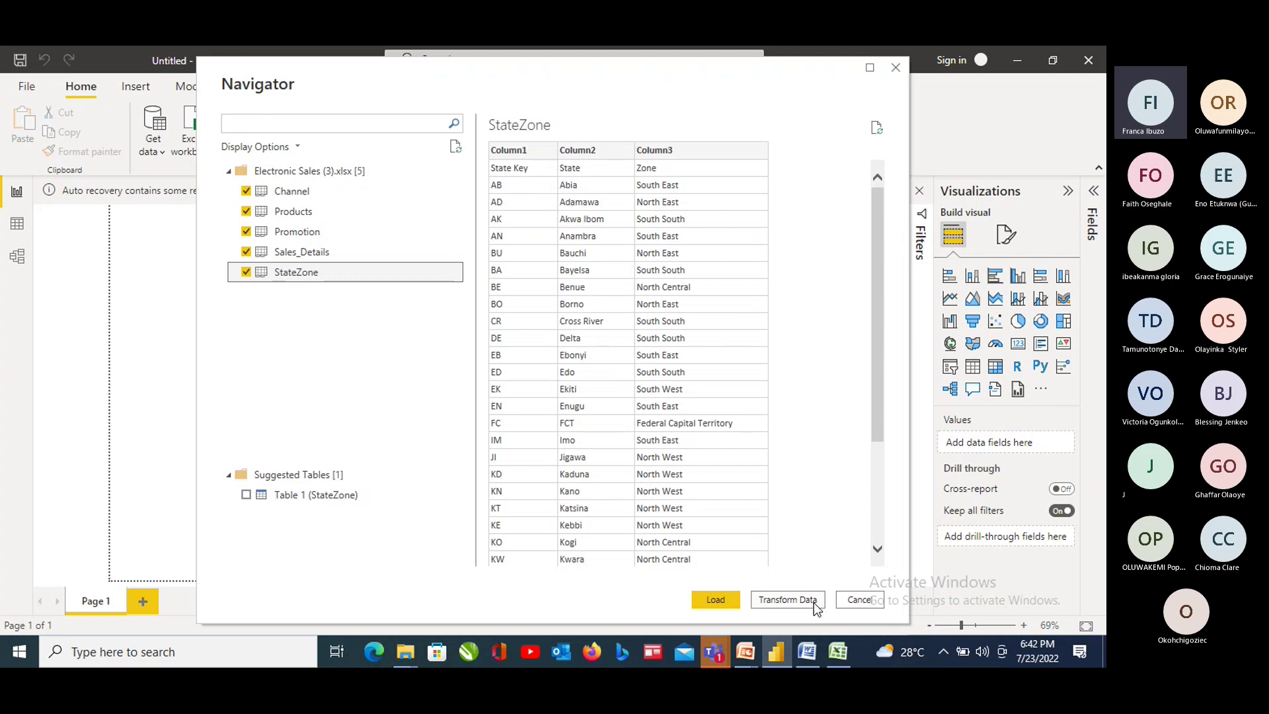
left_click(796, 597)
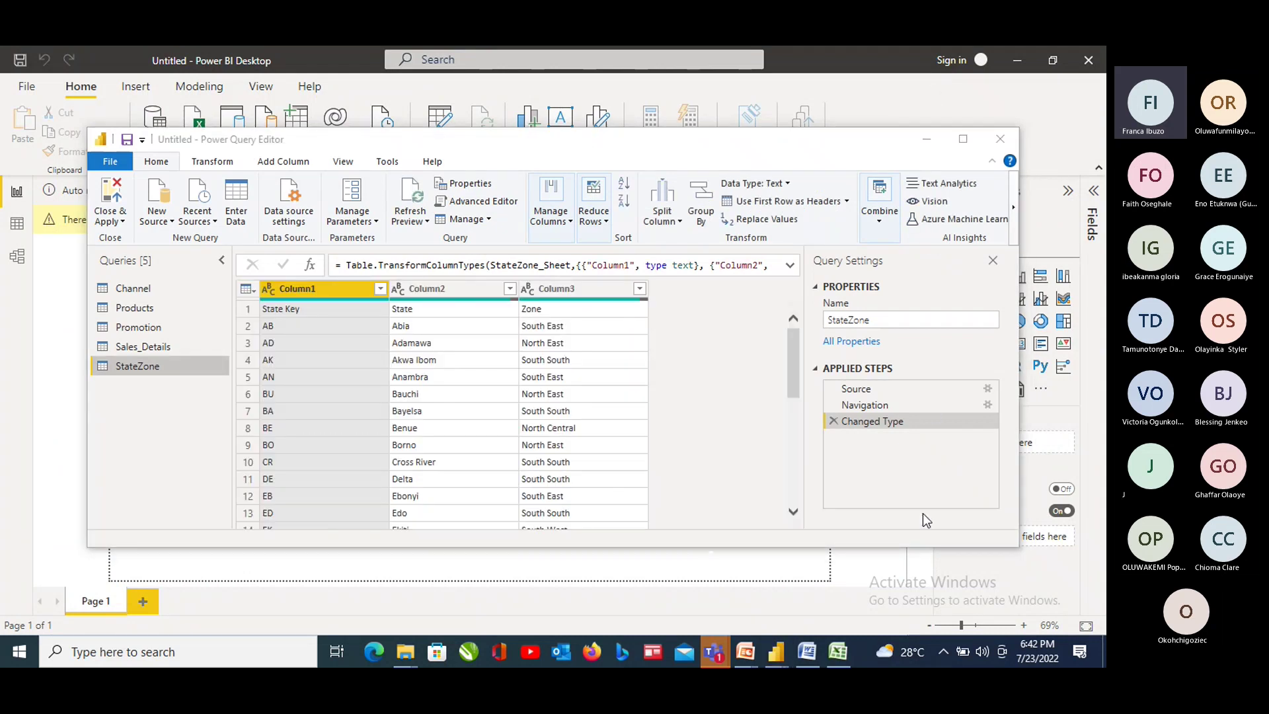
left_click(958, 139)
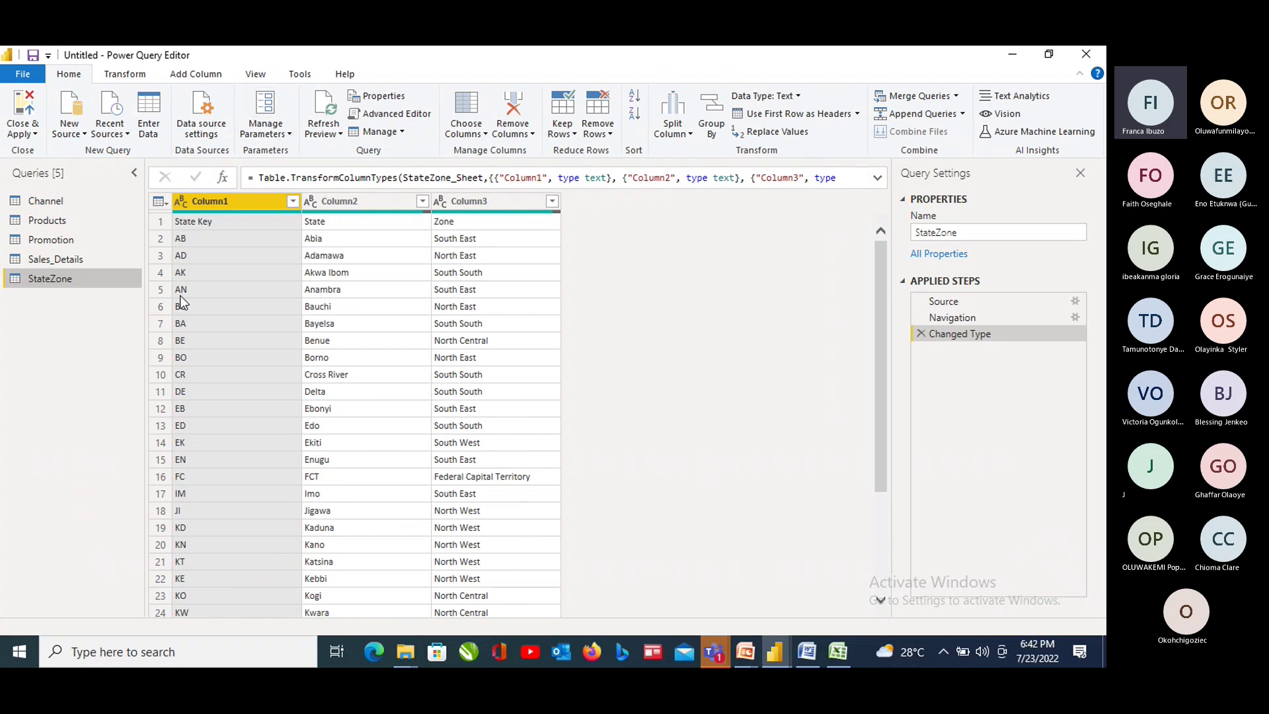
Examine the column headers and first rows of the Channel, Products, Promotion, Sales_Details and StateZone queries, returning to Channel
left_click(48, 199)
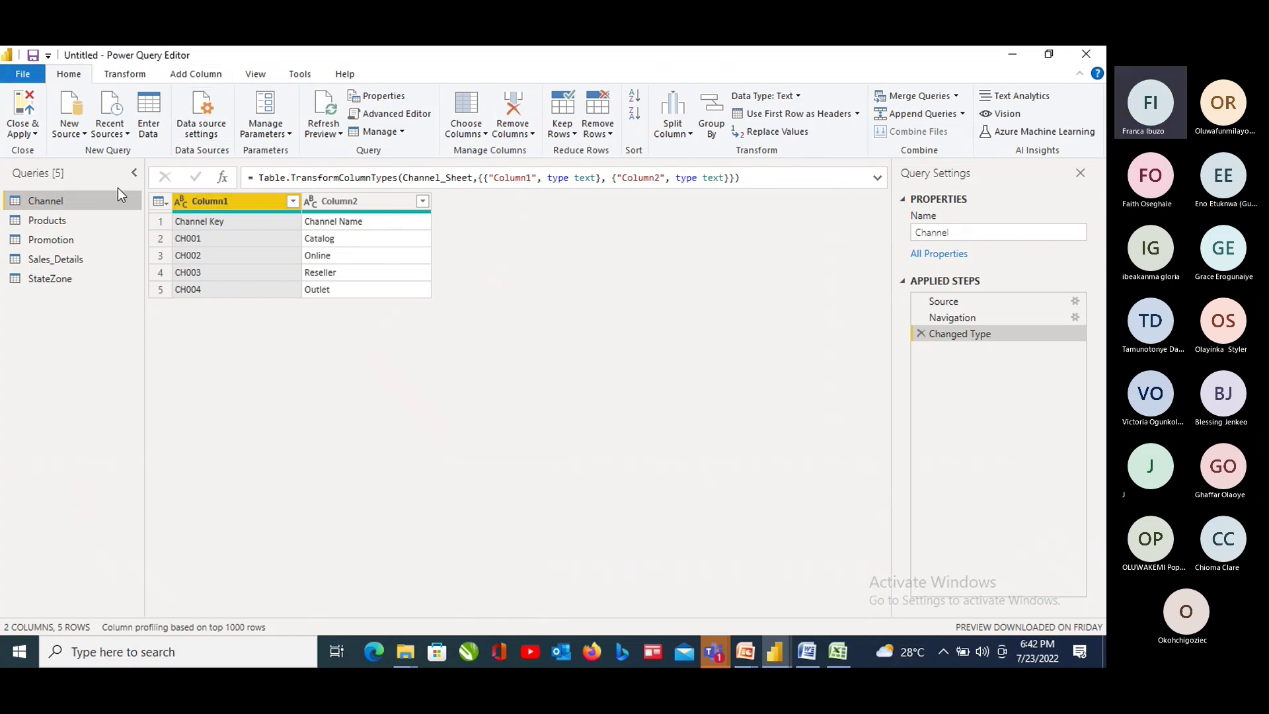
left_click(52, 220)
left_click(55, 243)
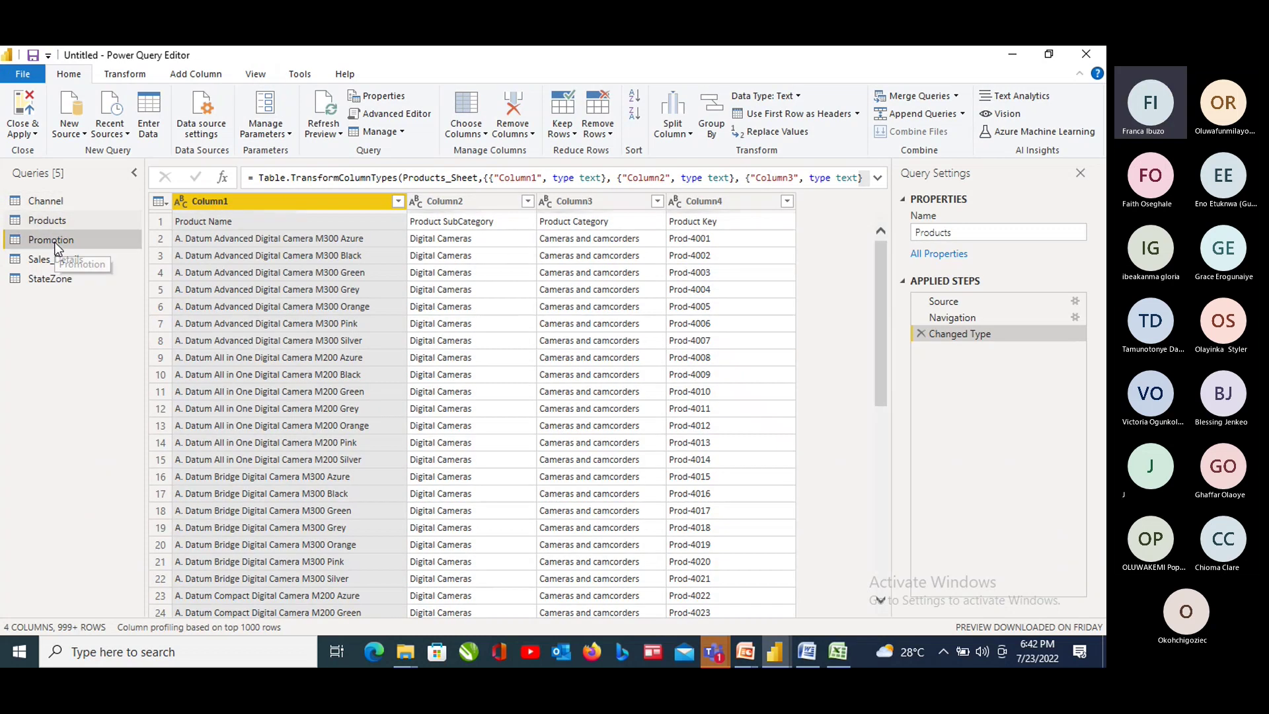
left_click(66, 260)
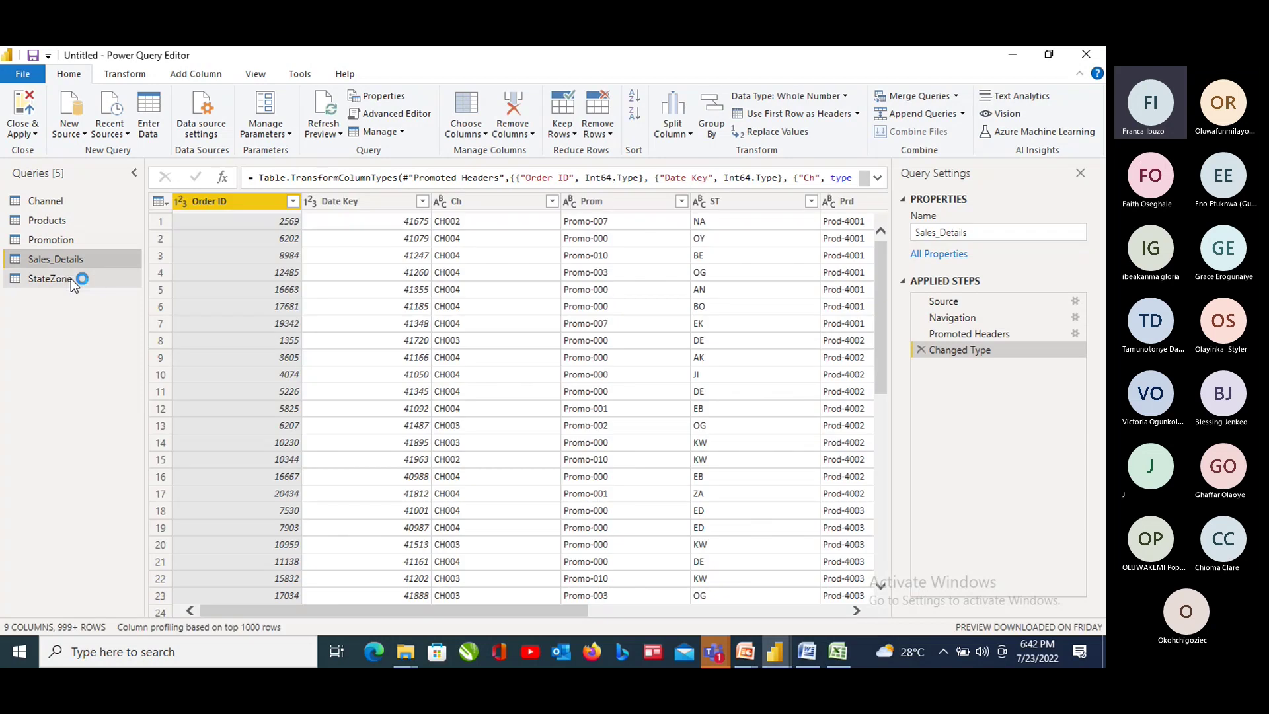
left_click(70, 279)
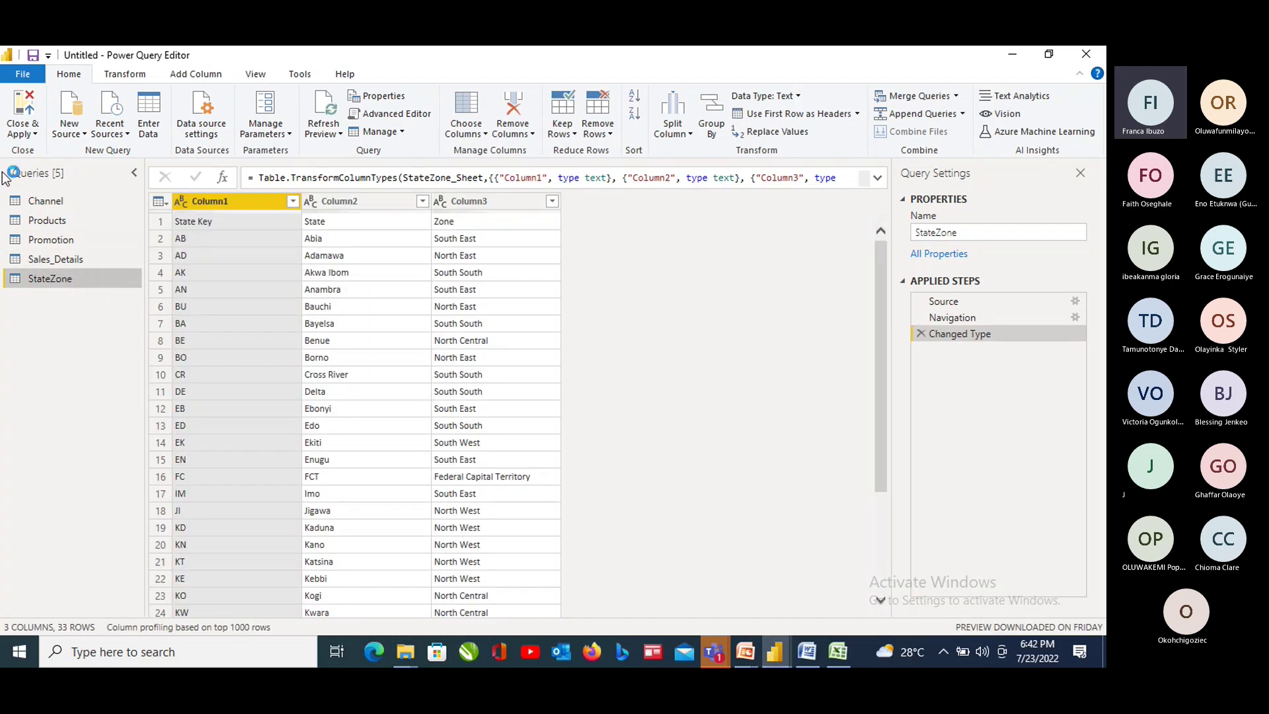
left_click(47, 200)
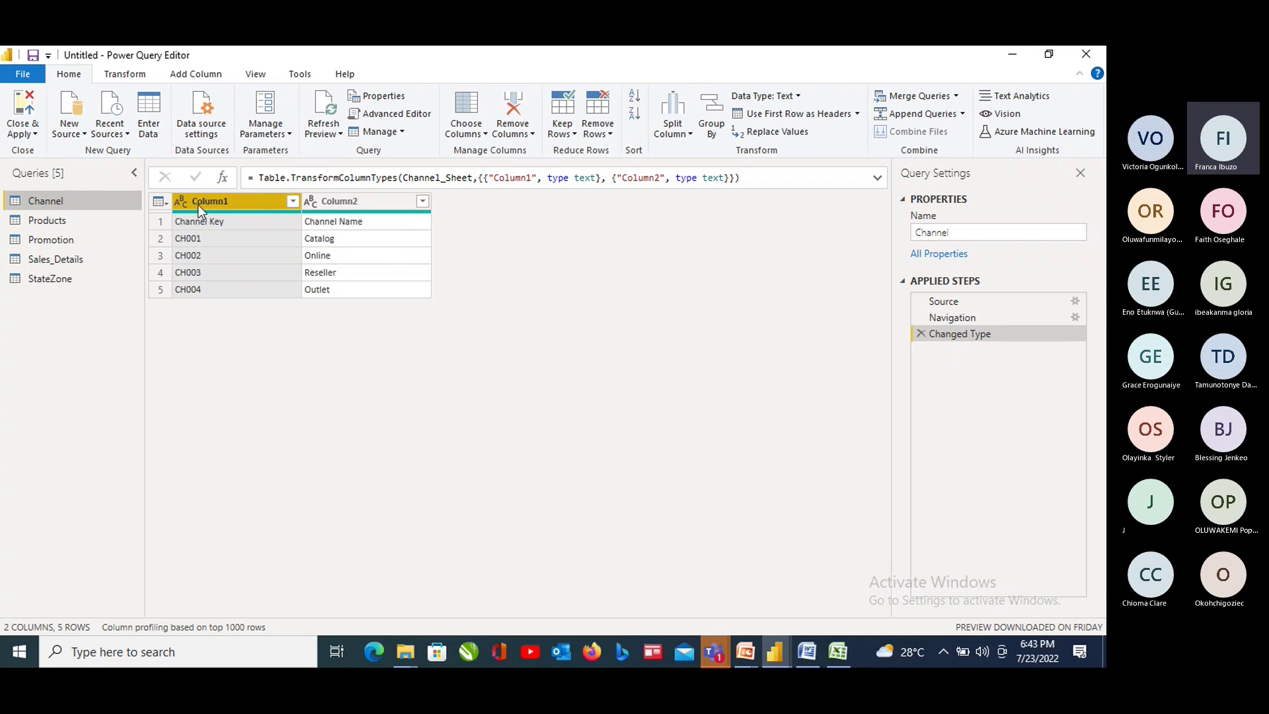
left_click(373, 206, "ctrl")
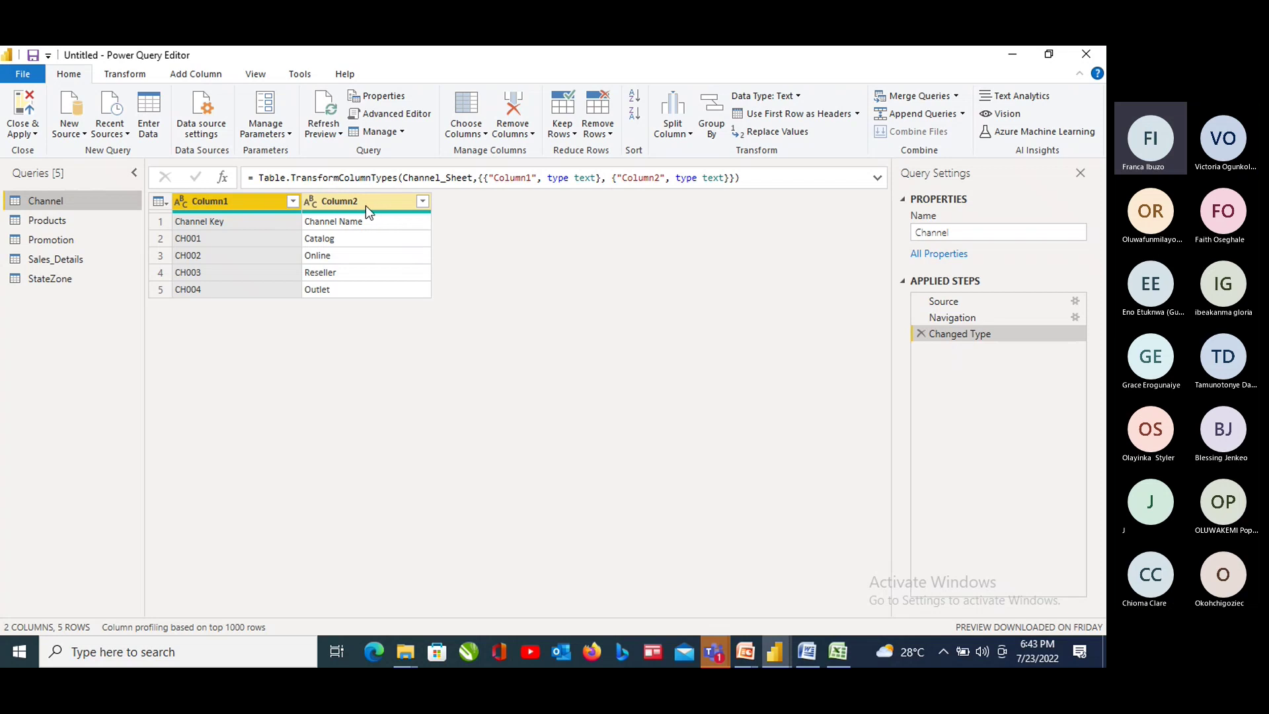
left_click(357, 206, "ctrl")
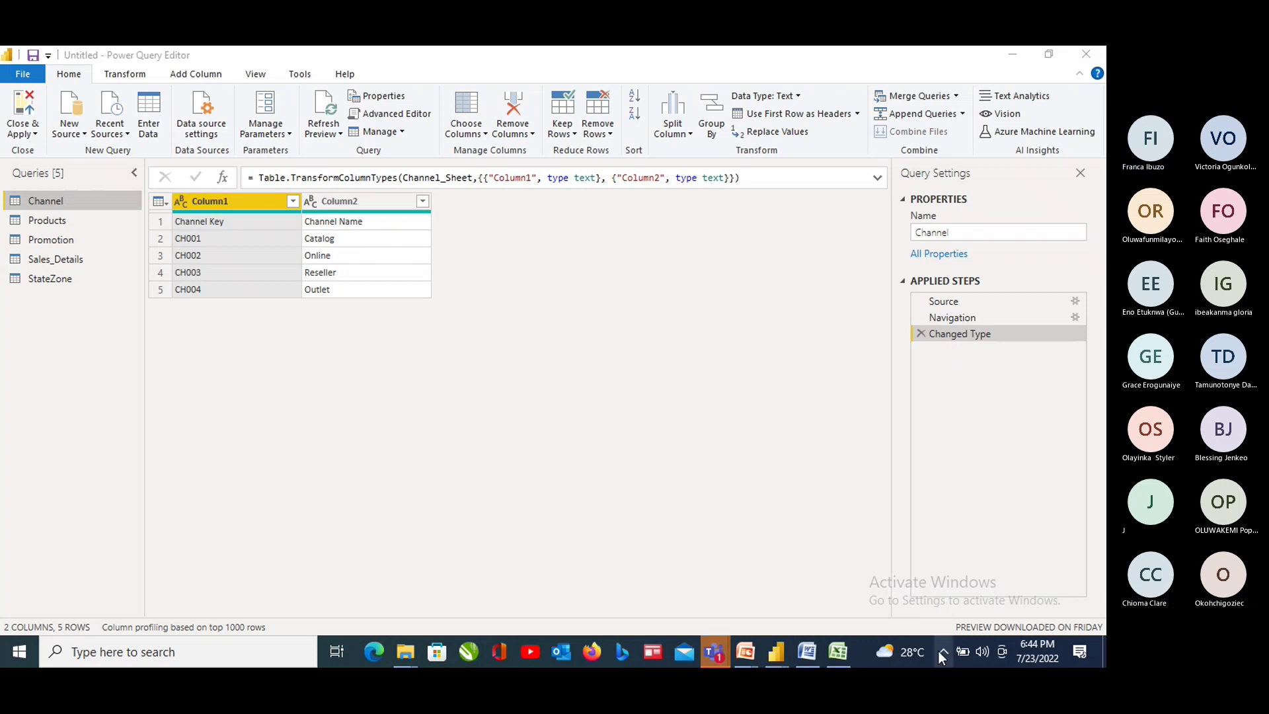
left_click(902, 651)
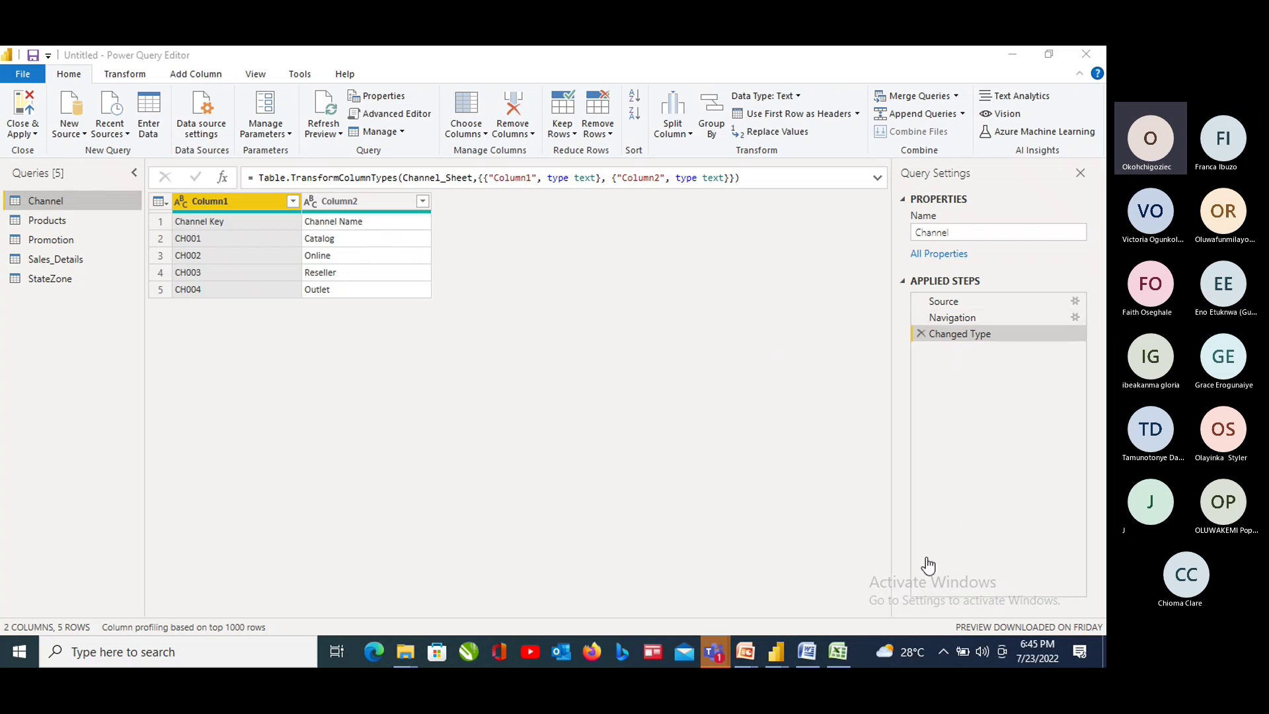
mouse_move(838, 653)
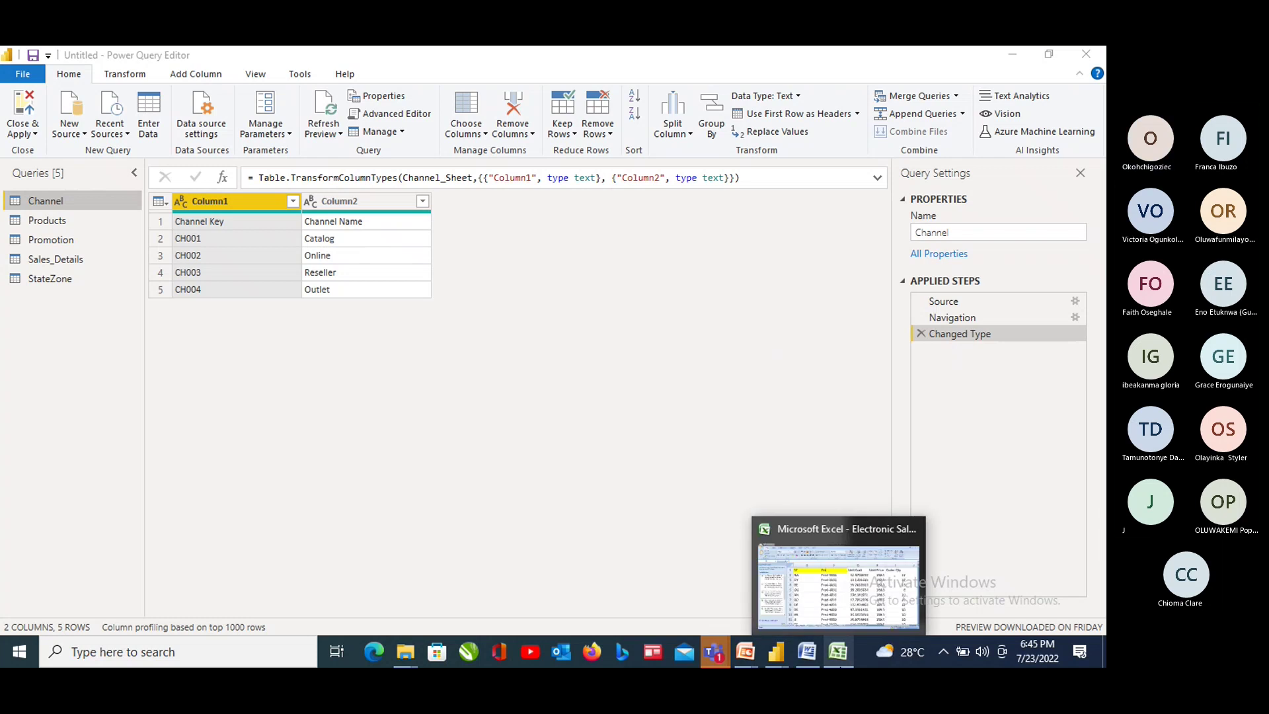
right_click(869, 624)
left_click(1033, 549)
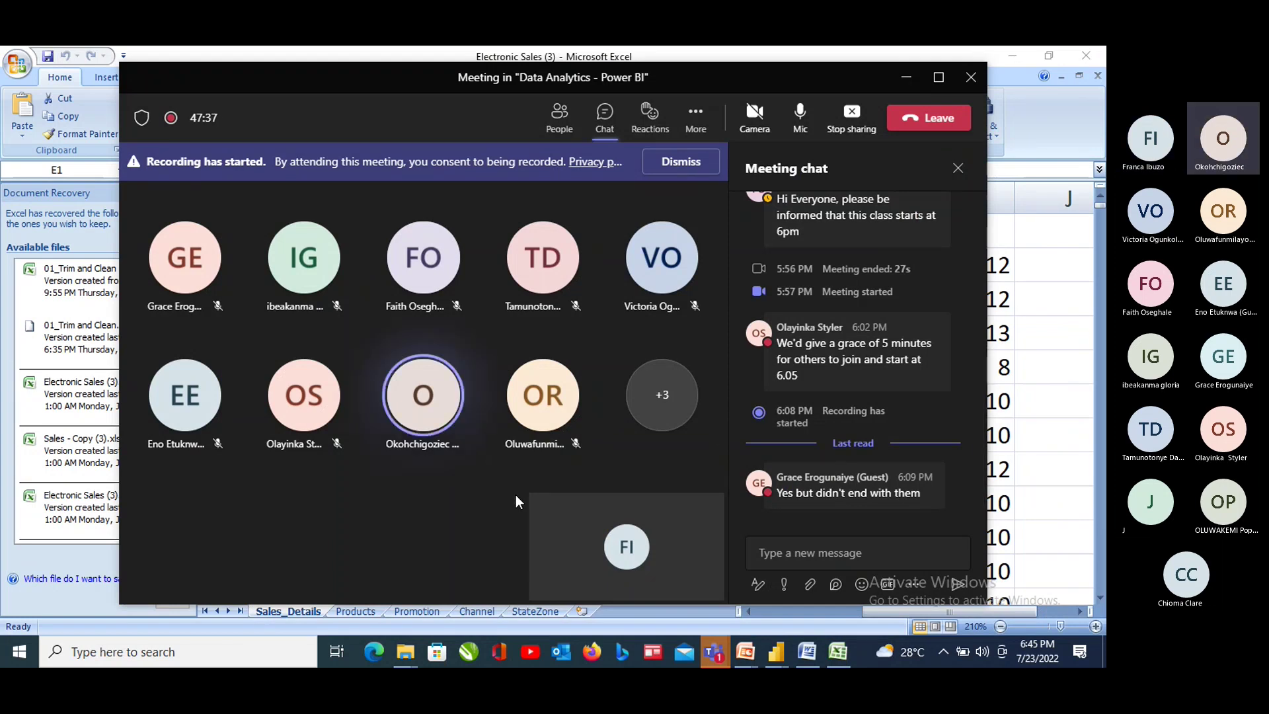
left_click(901, 77)
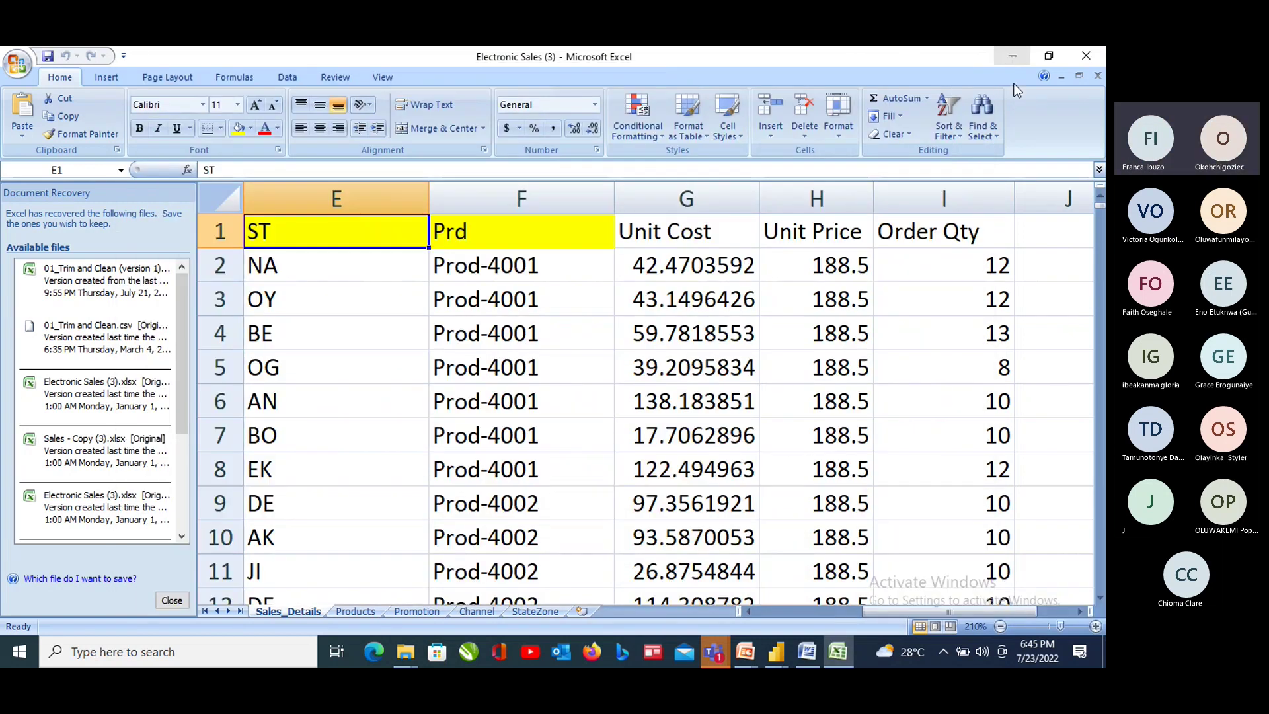
mouse_move(786, 650)
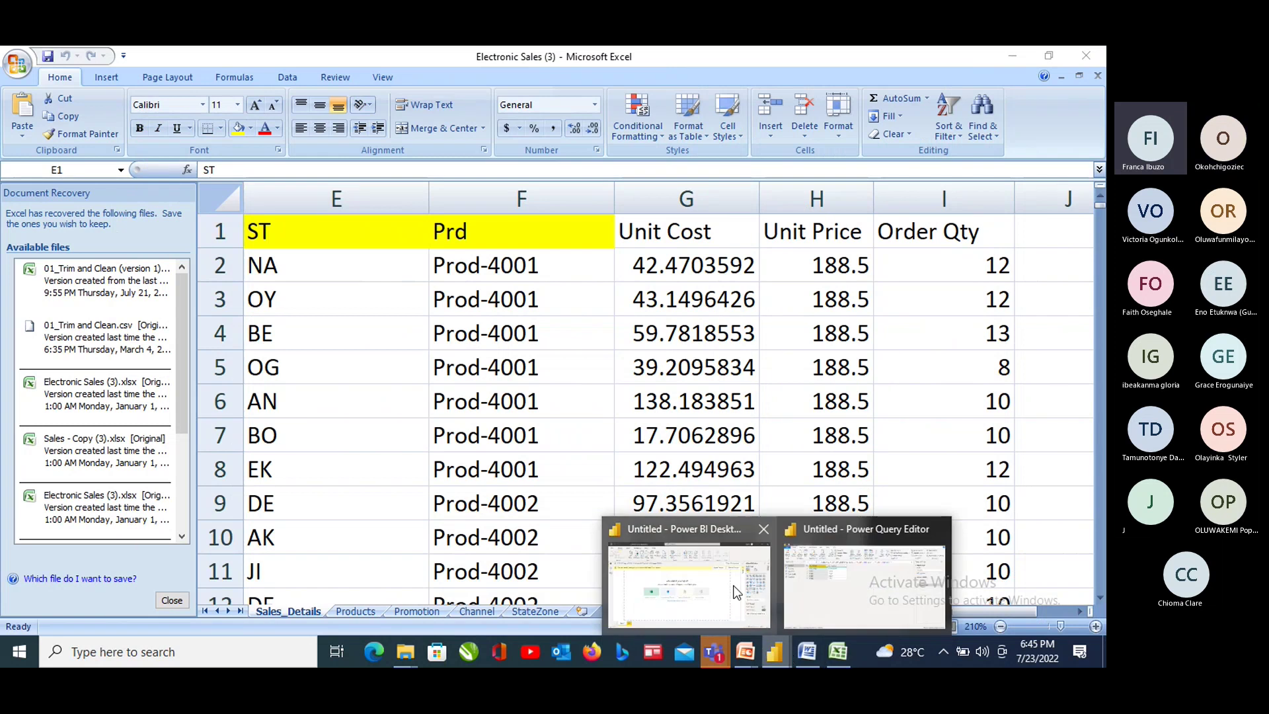
mouse_move(726, 607)
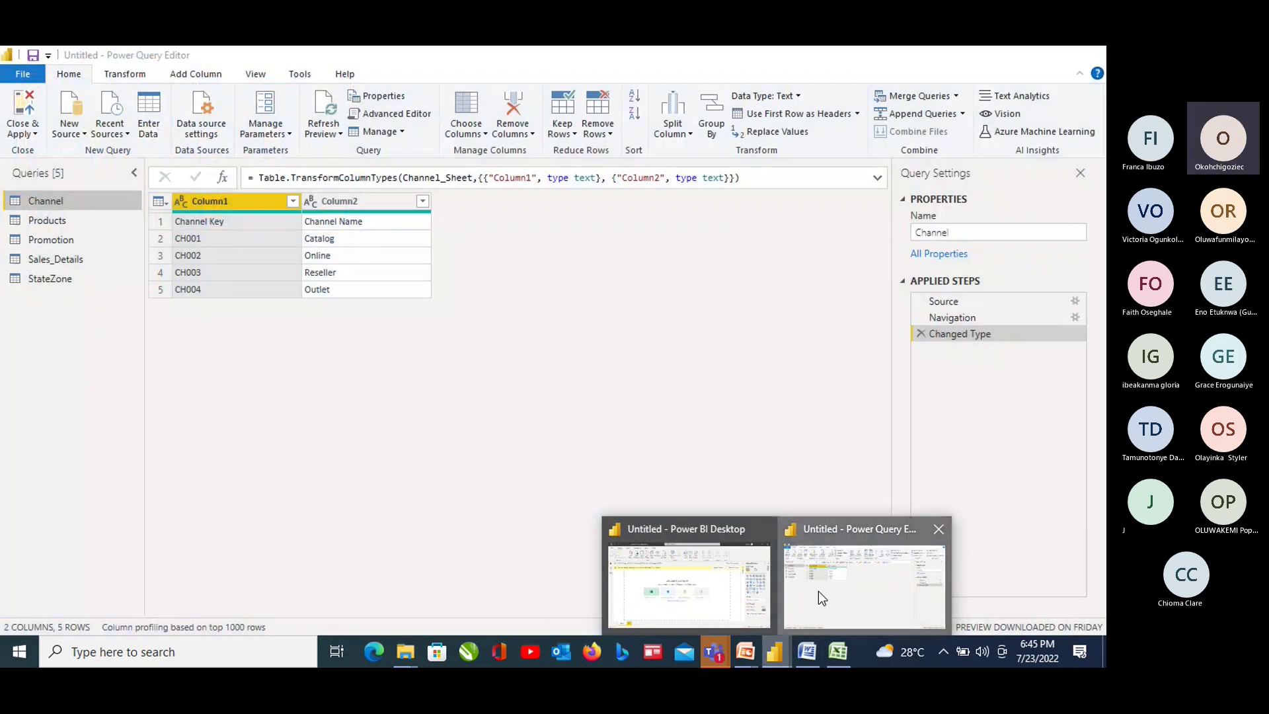
Return to Power Query Editor, use the first row as headers in the Channel query, and open the Products query
left_click(818, 591)
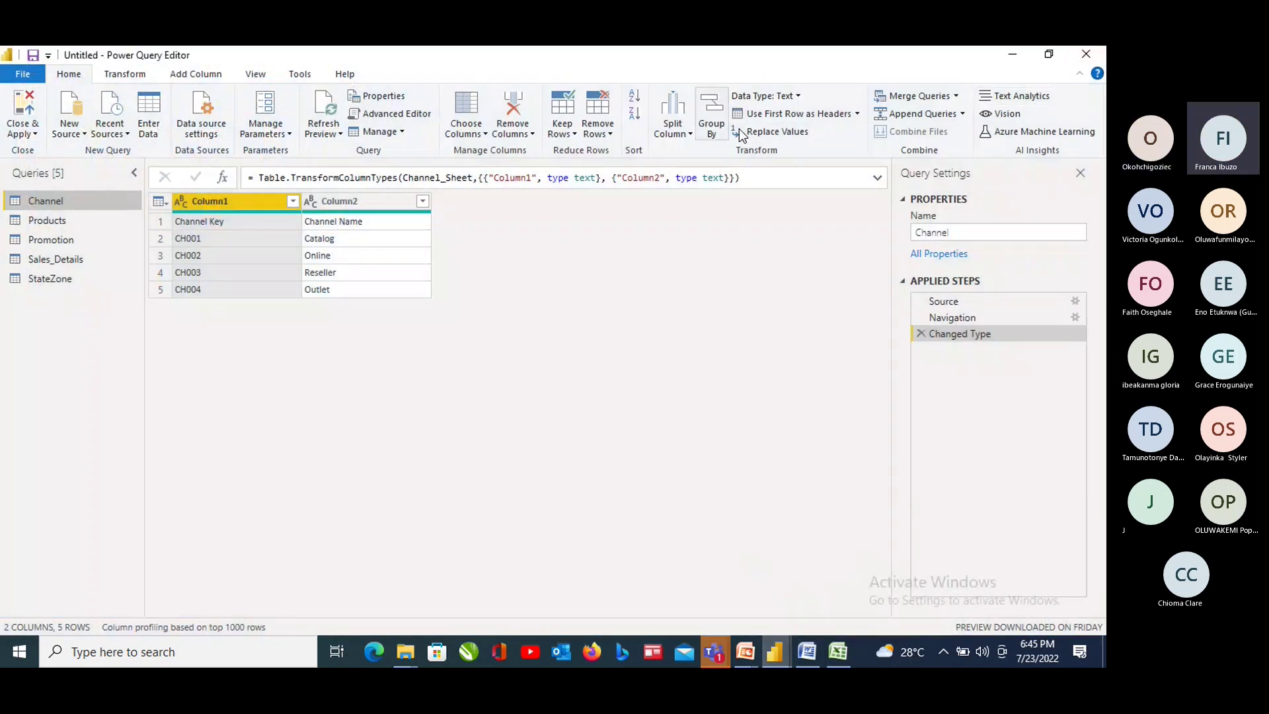
left_click(837, 115)
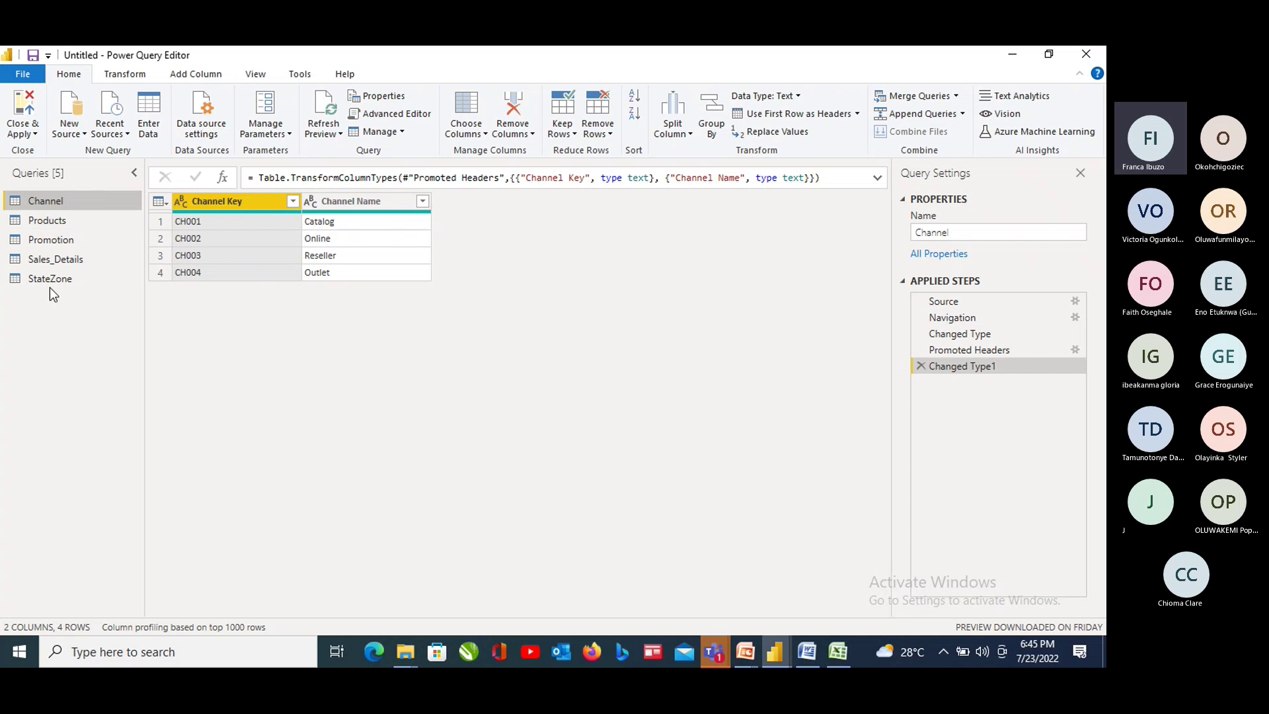
left_click(63, 226)
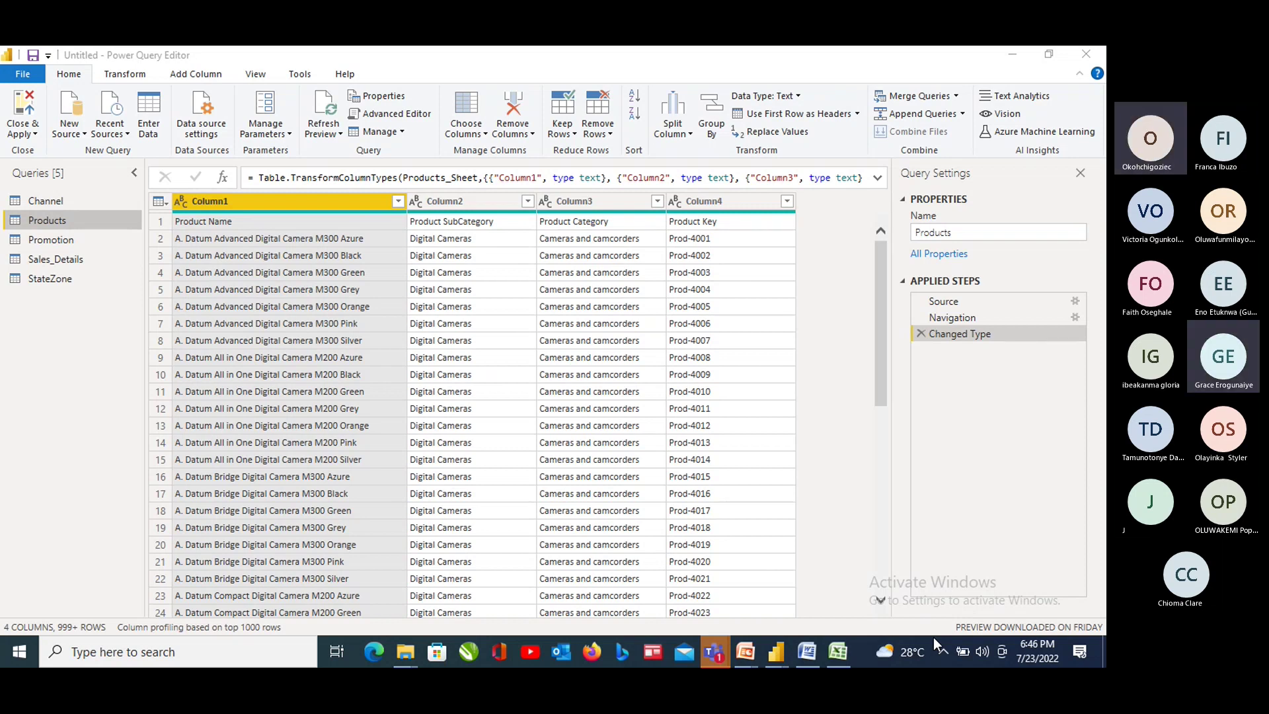
left_click(1033, 553)
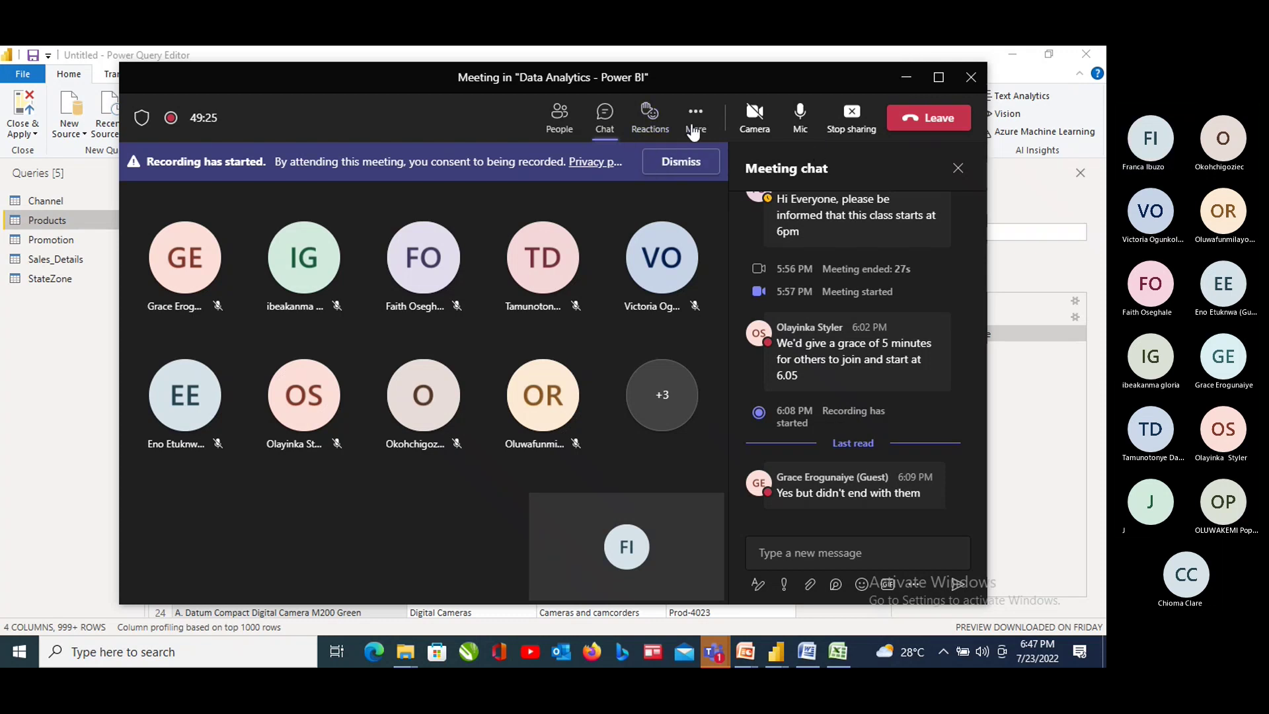
left_click(905, 78)
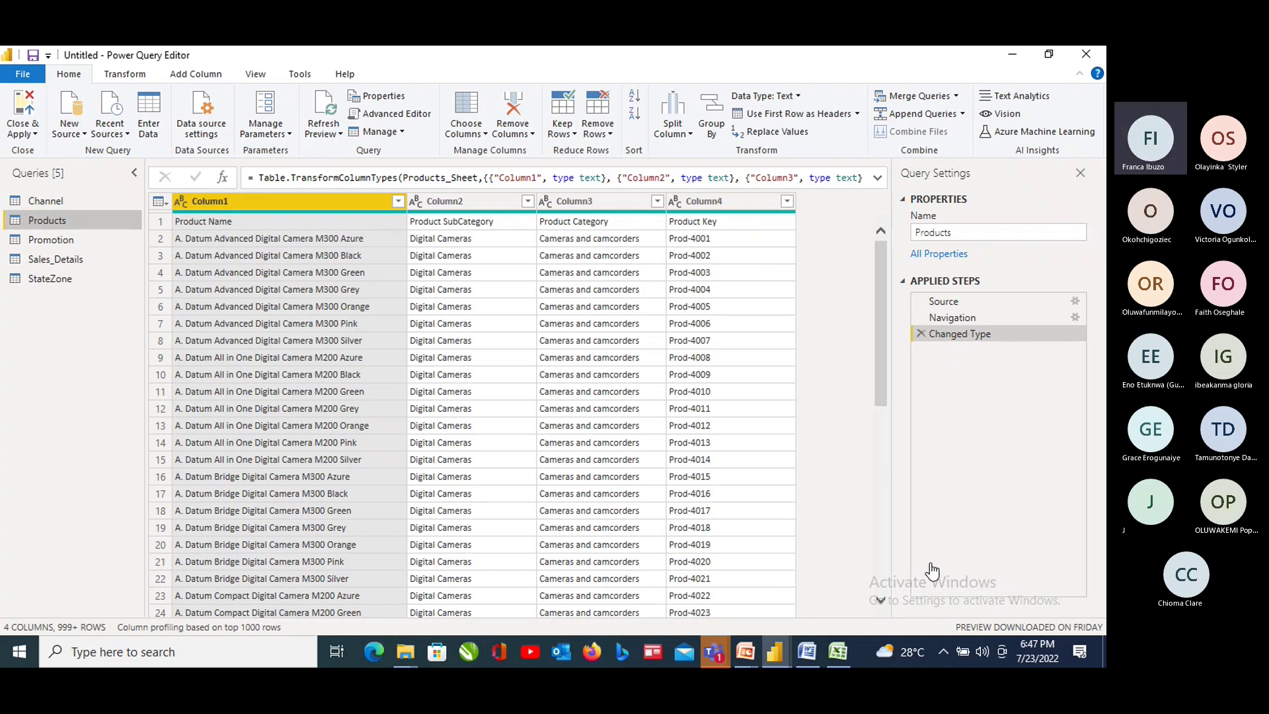
left_click(714, 651)
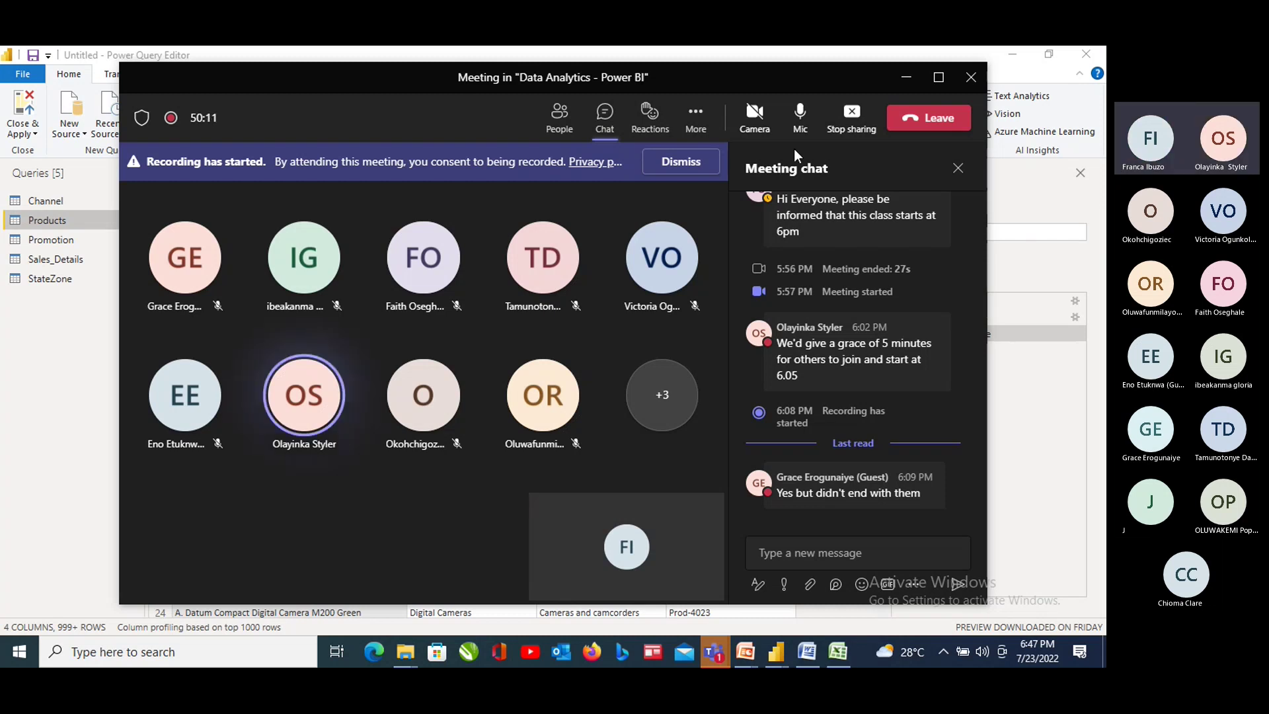
left_click(904, 80)
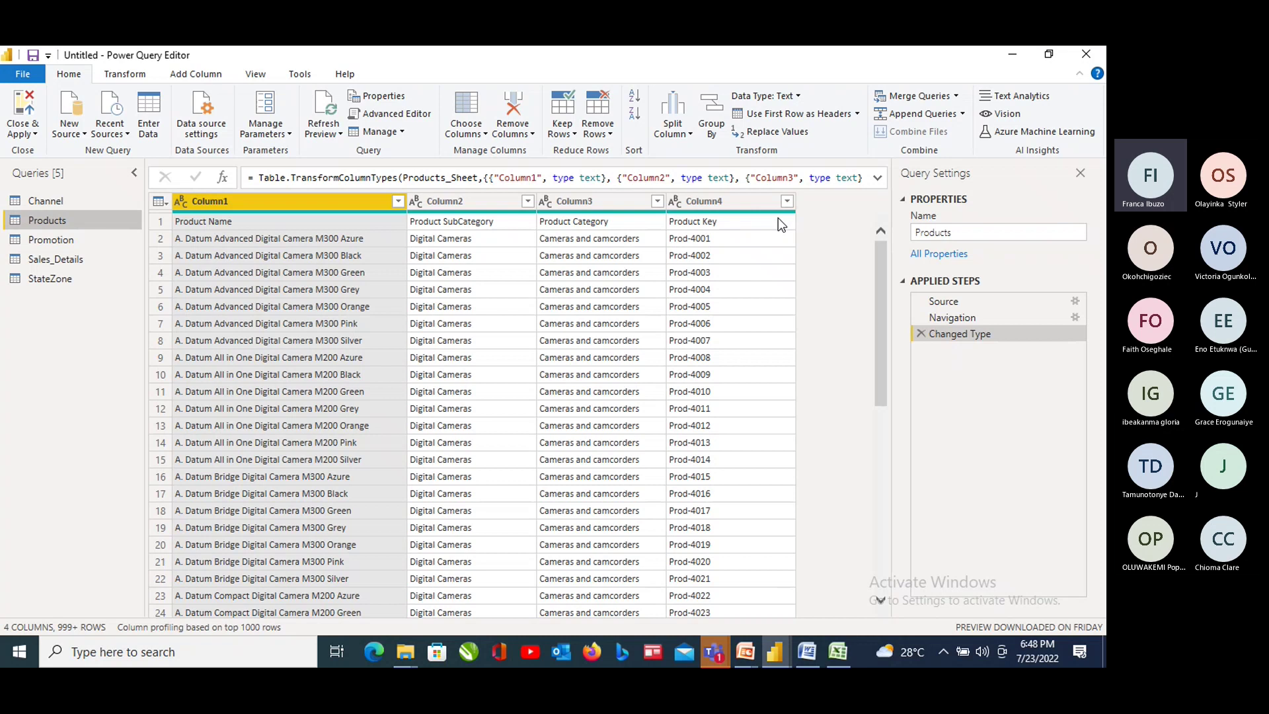
Use the first row as headers in the Products query and in the Promotion query
left_click(797, 114)
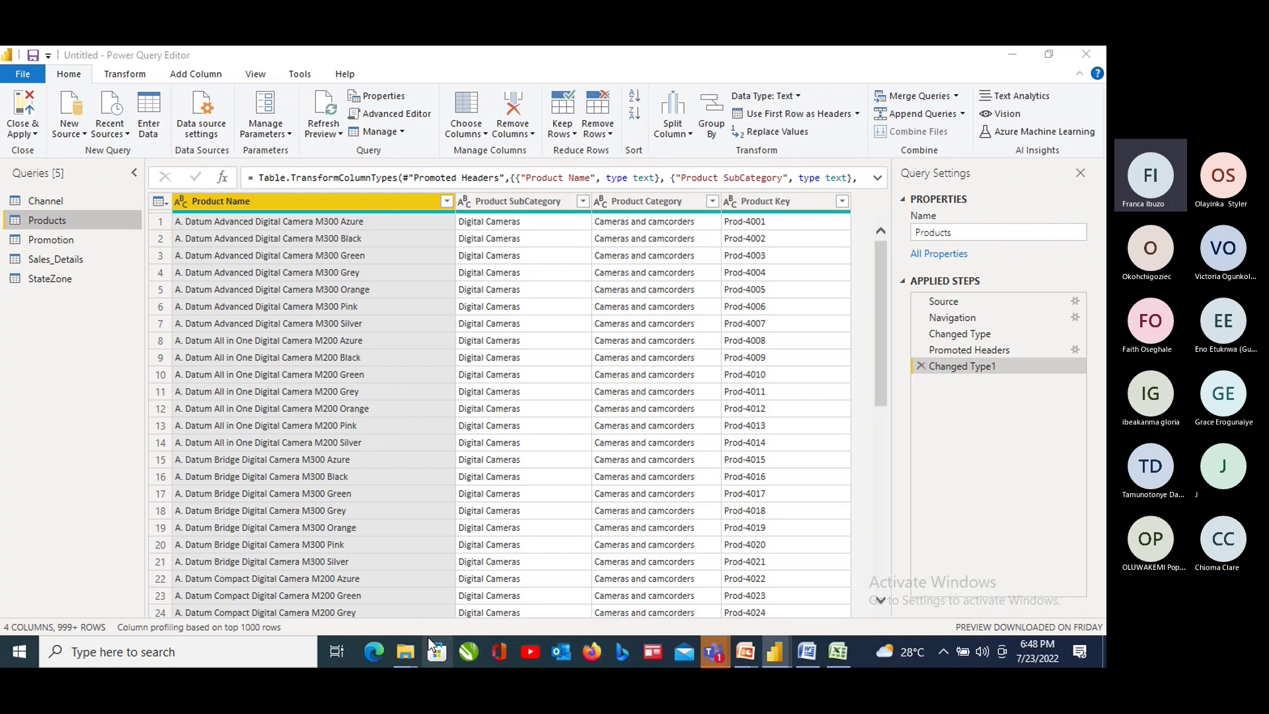
left_click(71, 243)
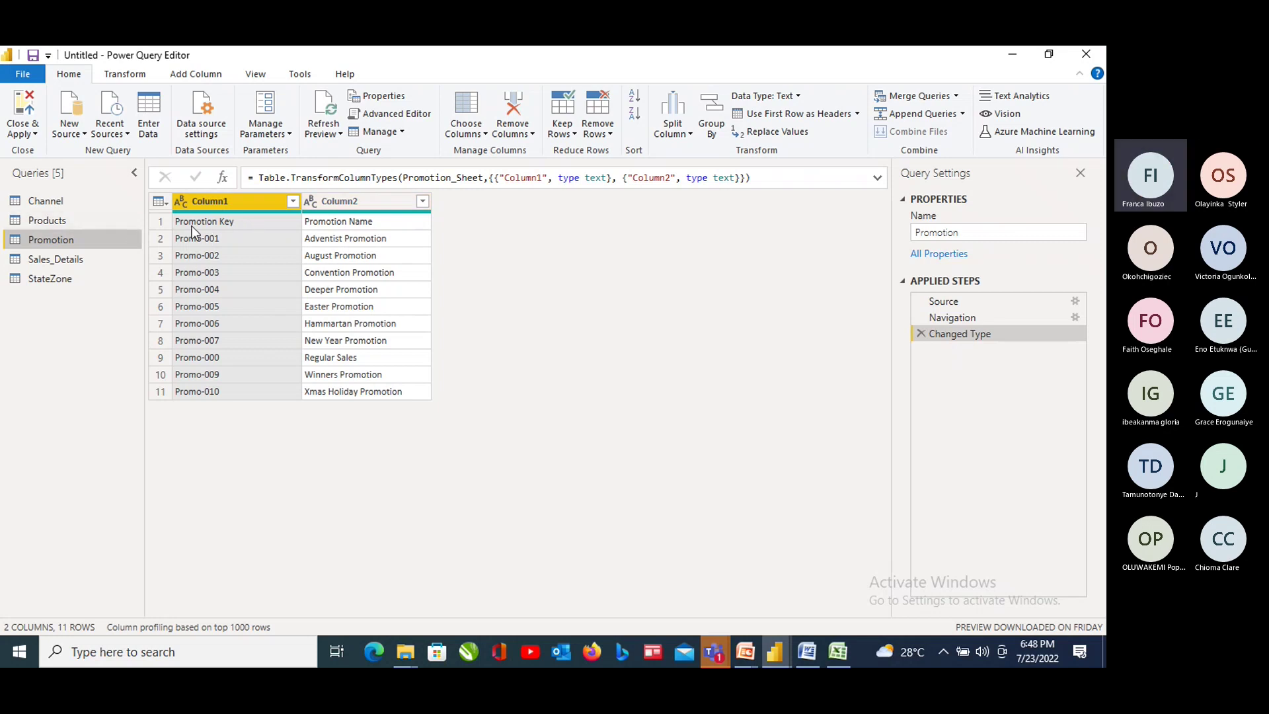
left_click(771, 115)
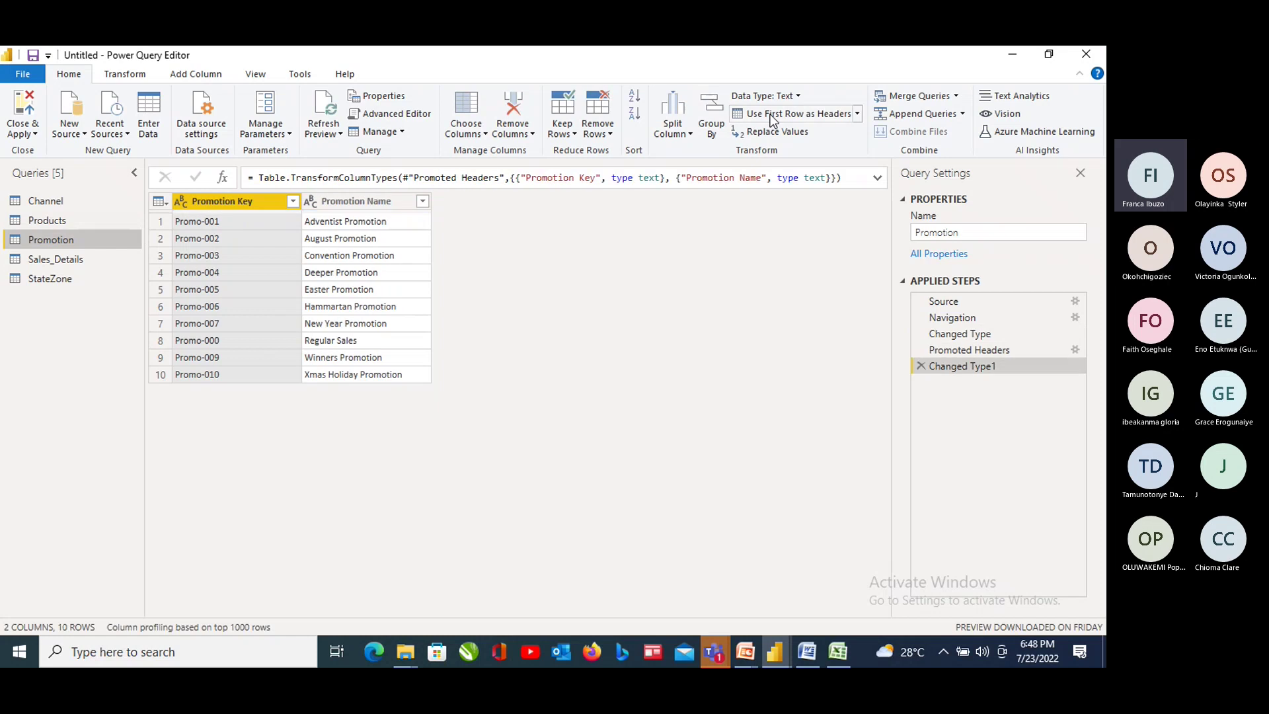
Change the data type of the Order ID column in Sales_Details to Text, replacing the current type conversion
left_click(73, 262)
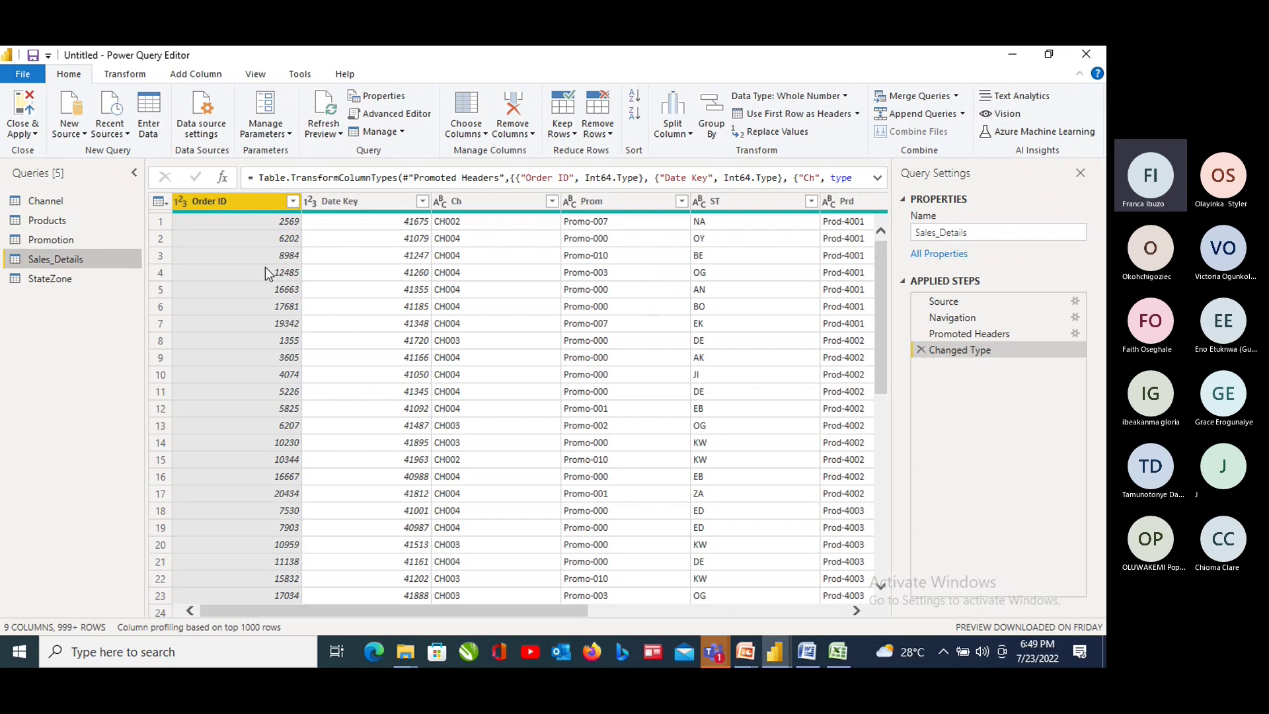
left_click(184, 204)
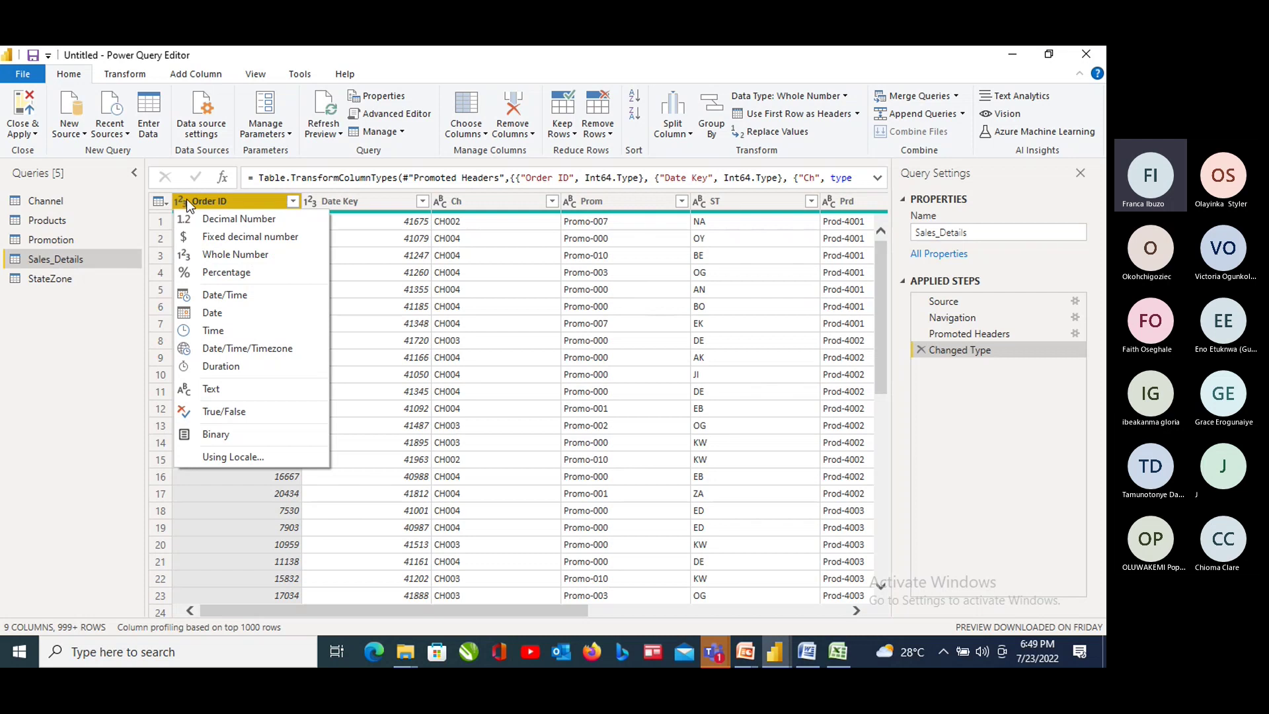
left_click(213, 390)
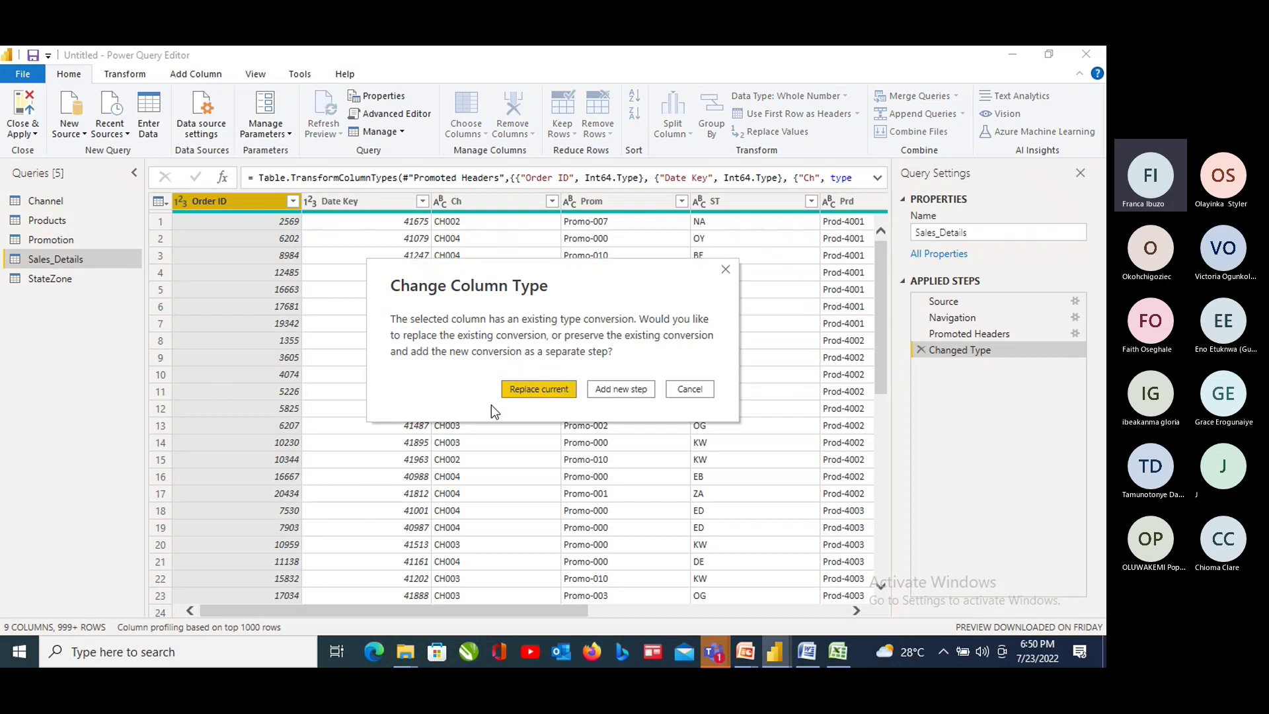
left_click(552, 390)
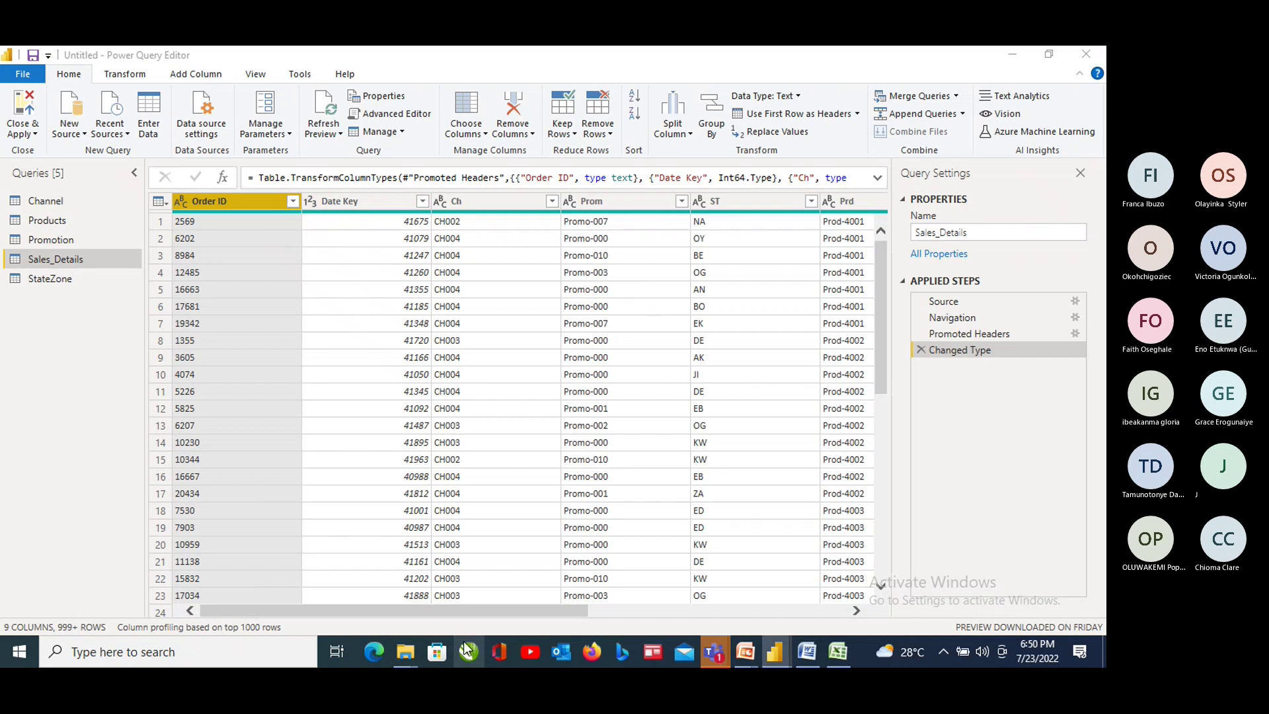
left_click(444, 609)
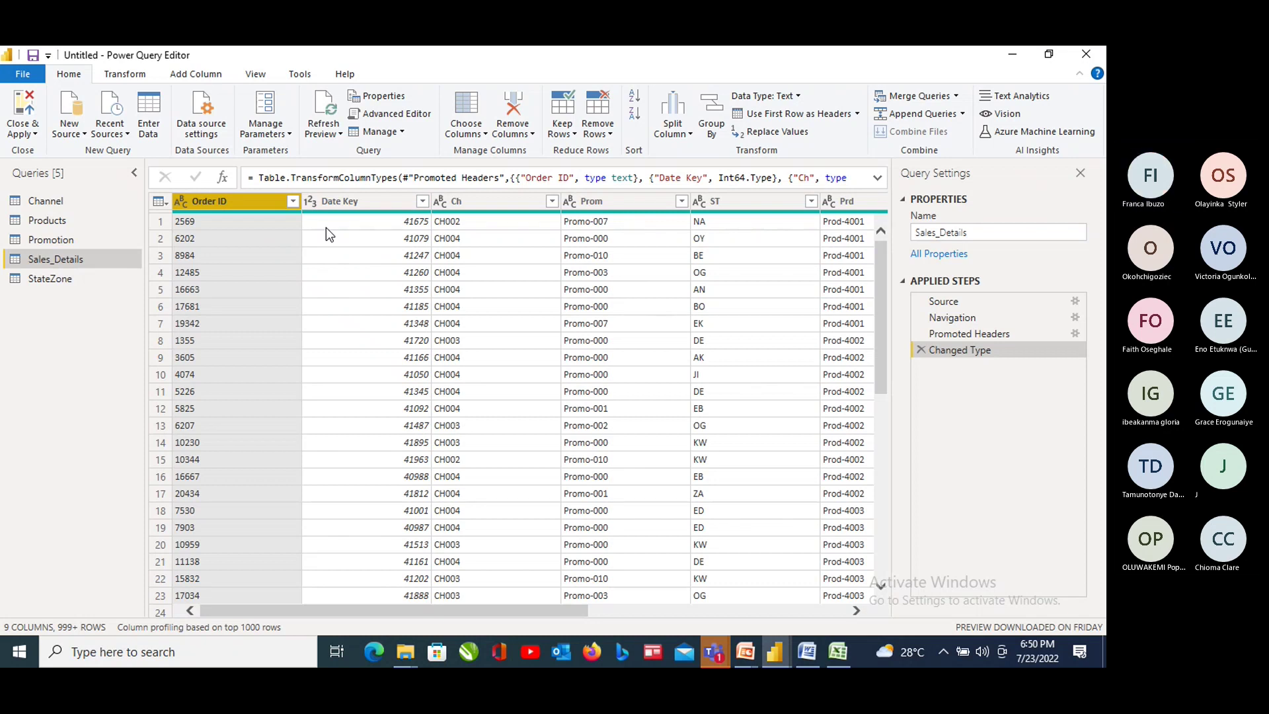
left_click(1041, 562)
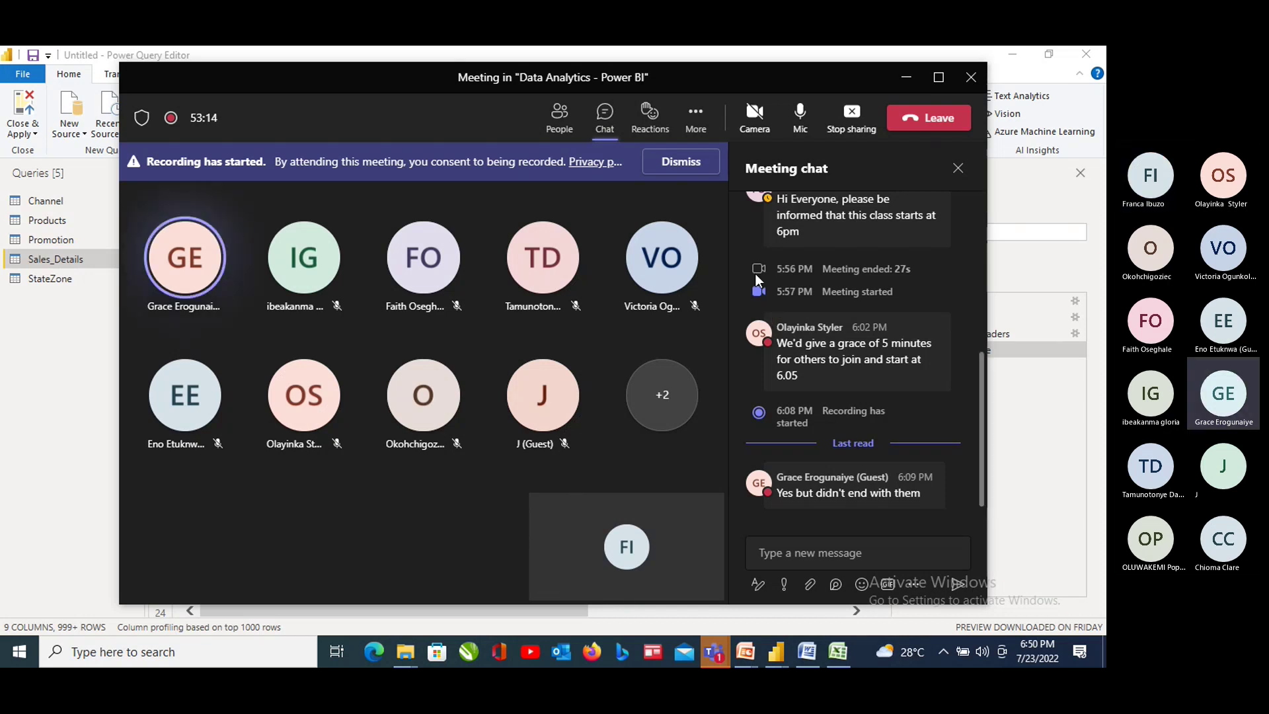
left_click(903, 73)
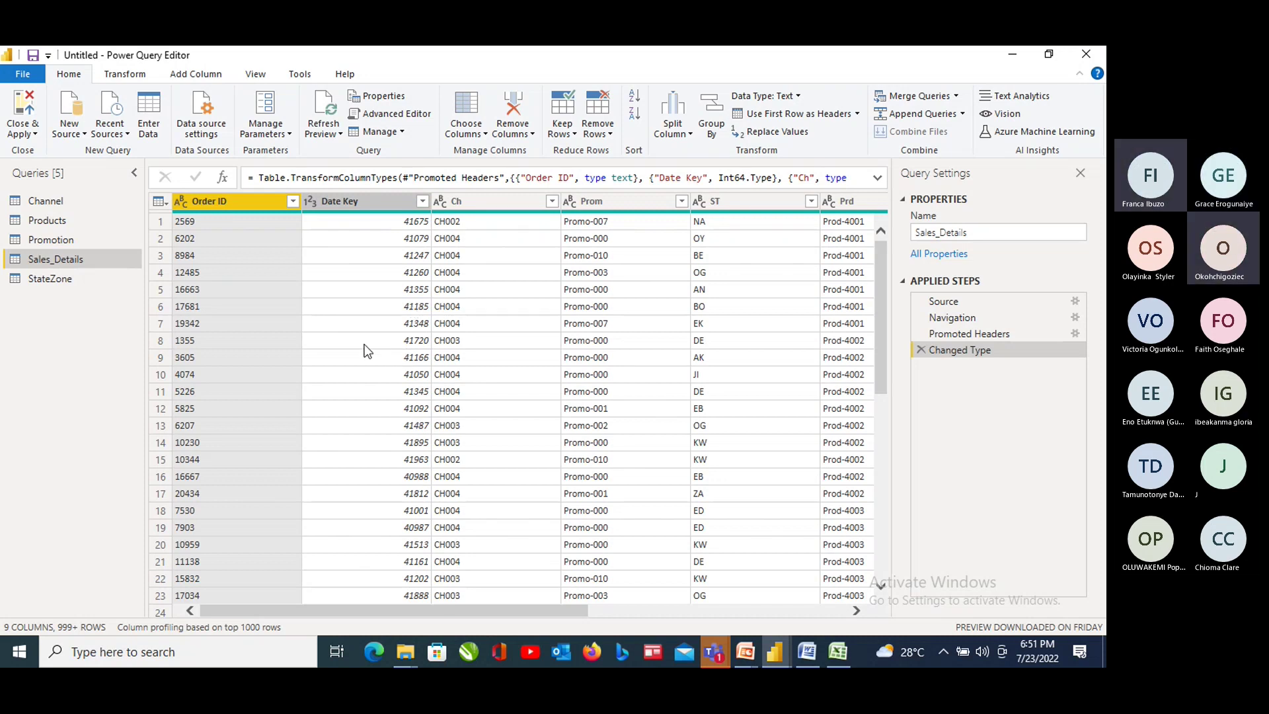
Change the data type of the Date Key column in Sales_Details to Date, replacing the current type conversion
left_click(315, 203)
left_click(310, 201)
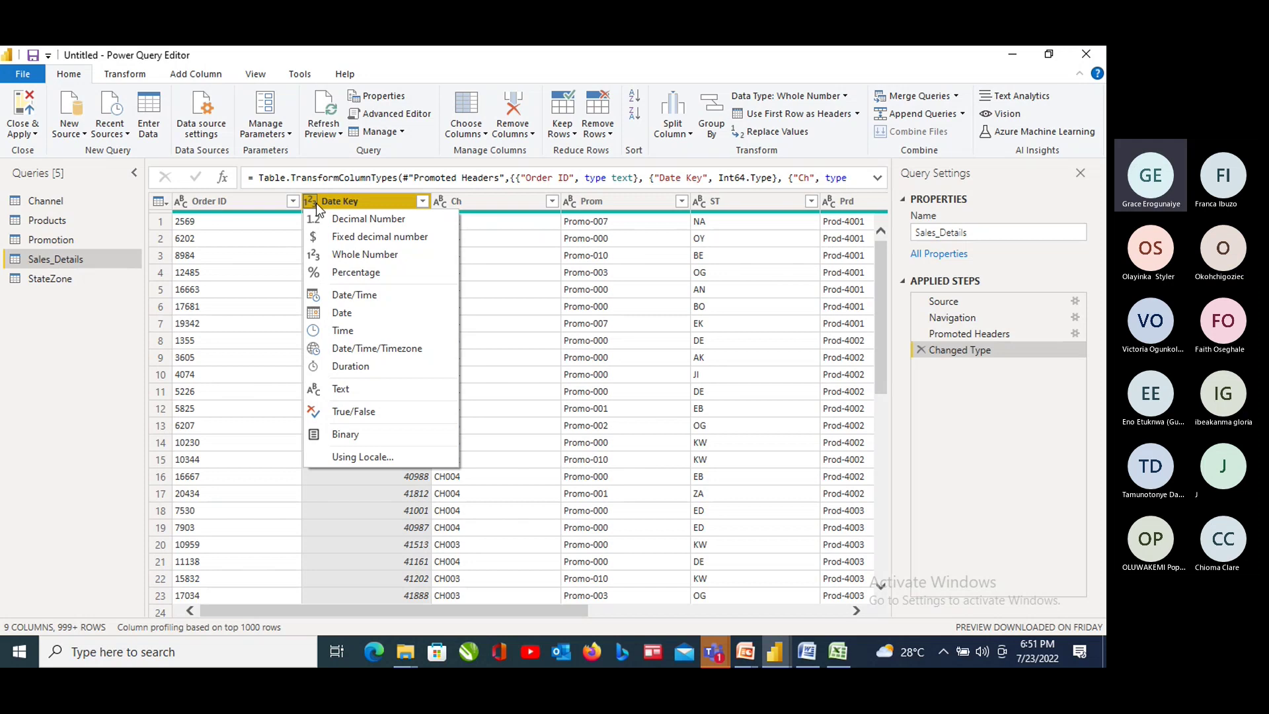
left_click(346, 313)
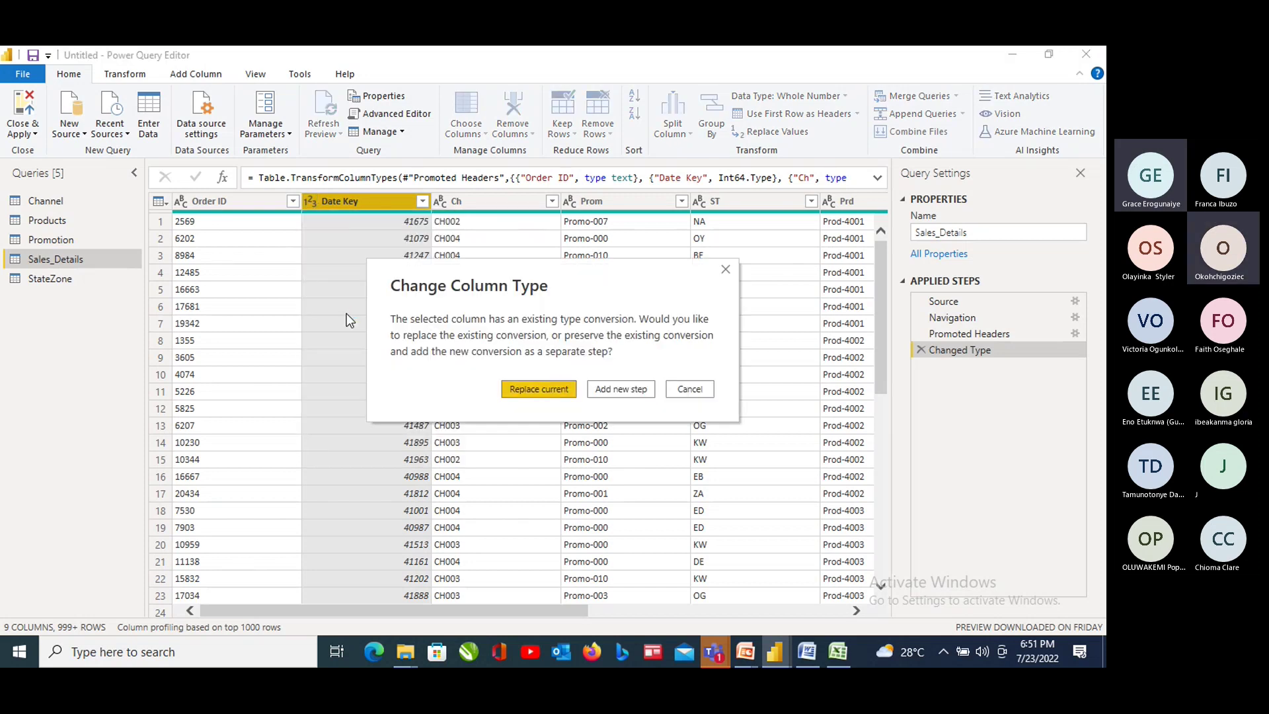
left_click(538, 388)
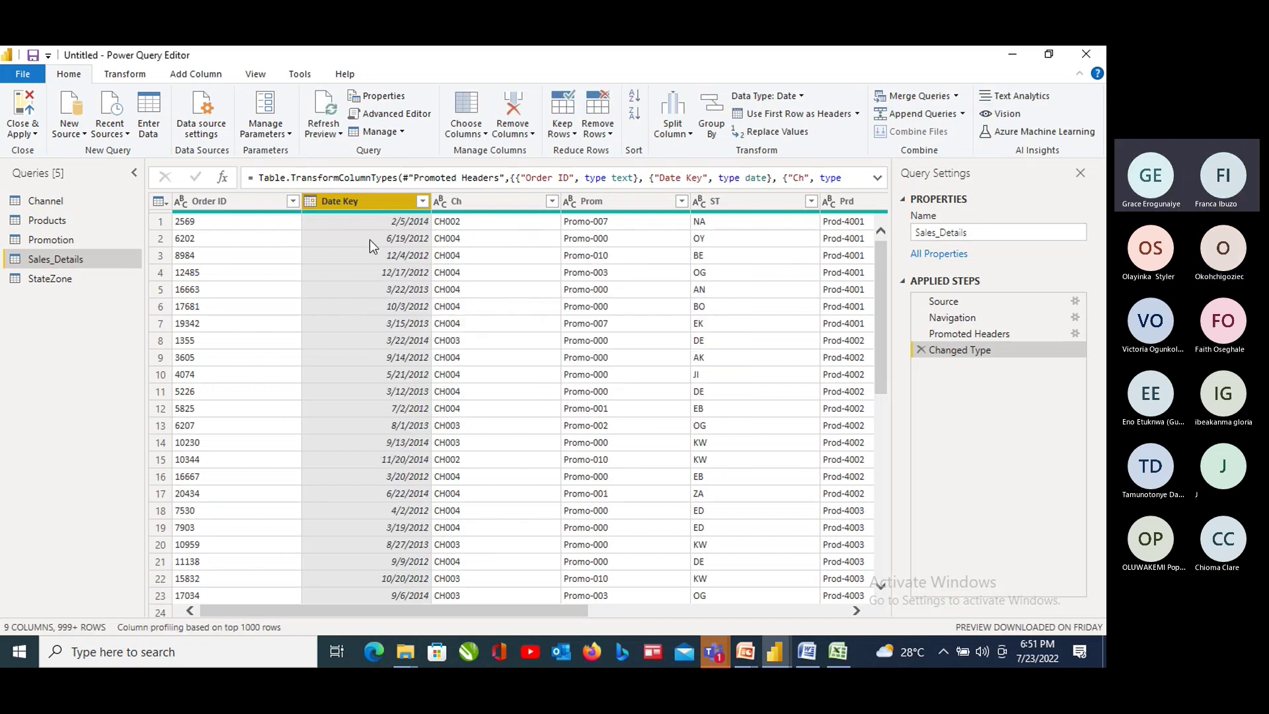
left_click(370, 306)
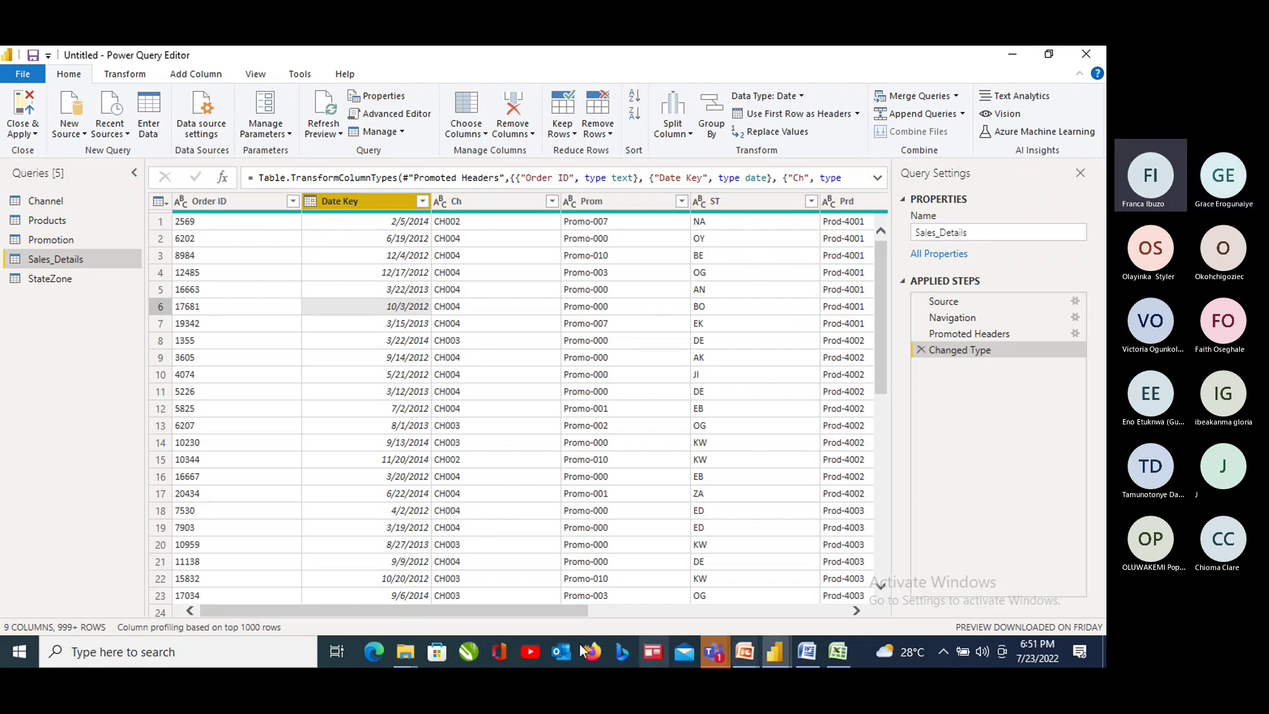
left_click_drag(523, 612, 815, 612)
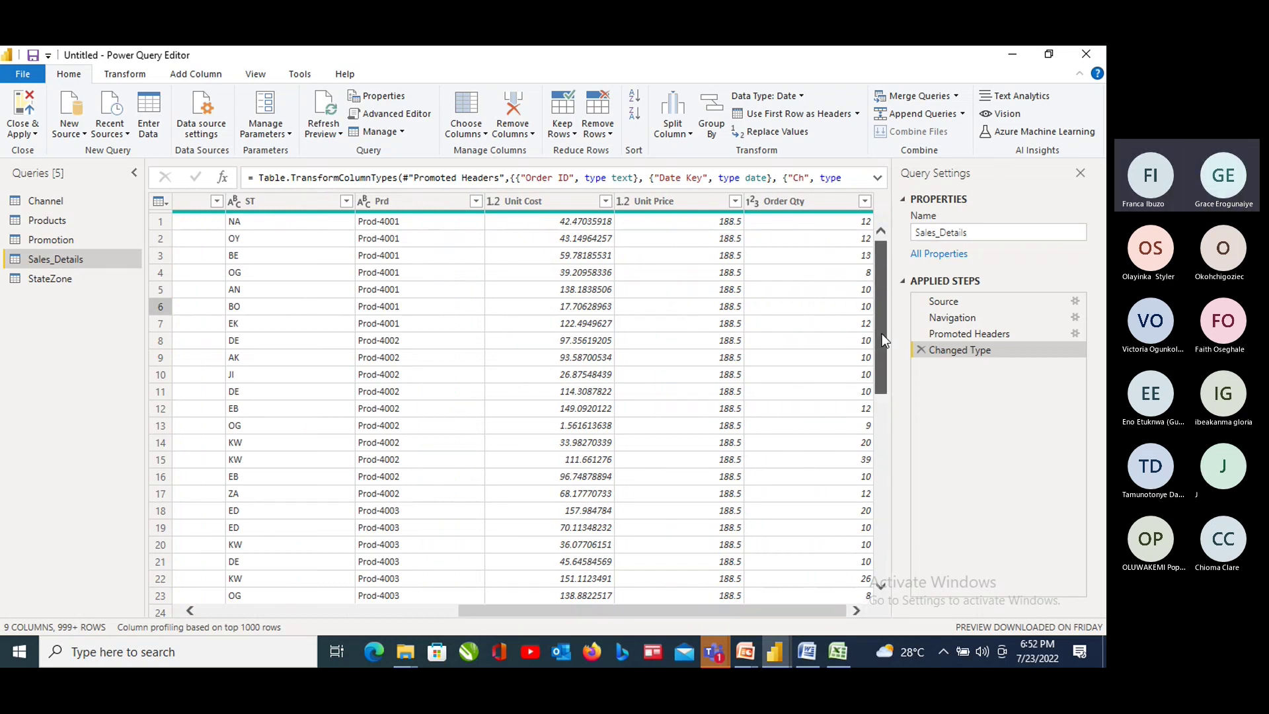
left_click_drag(885, 341, 903, 250)
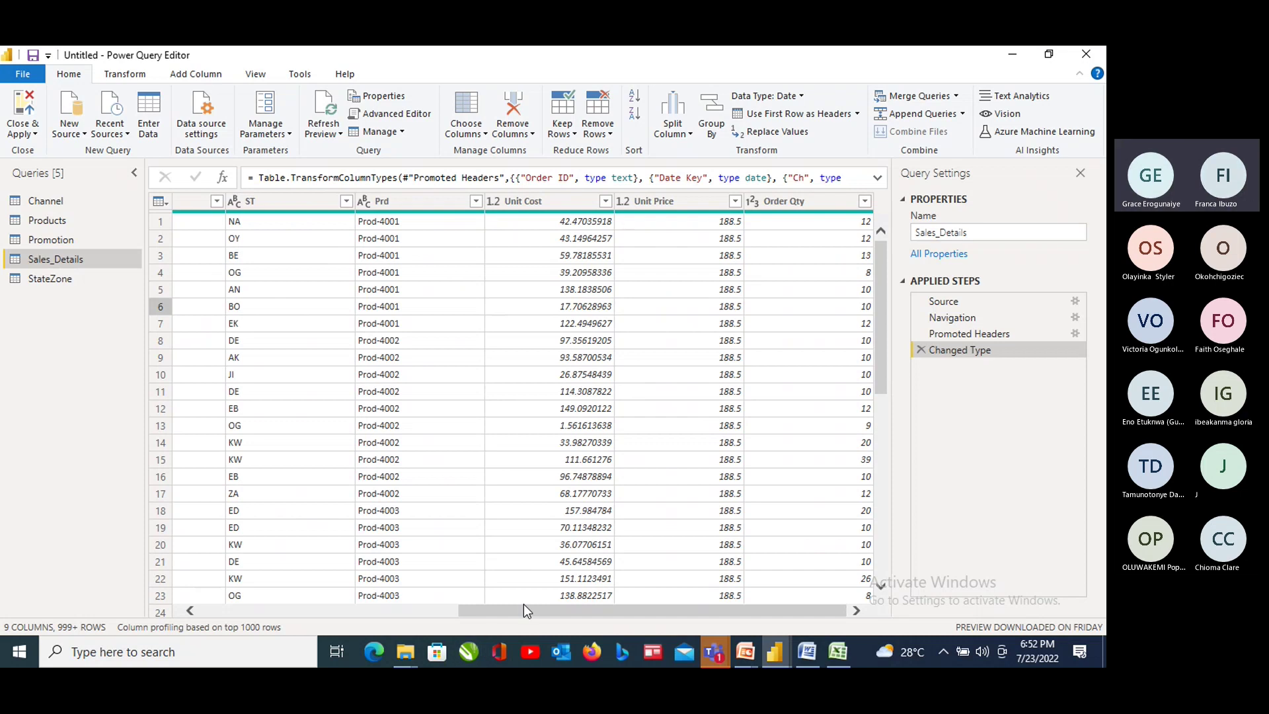
Open the StateZone query and use its first row as headers
left_click(38, 281)
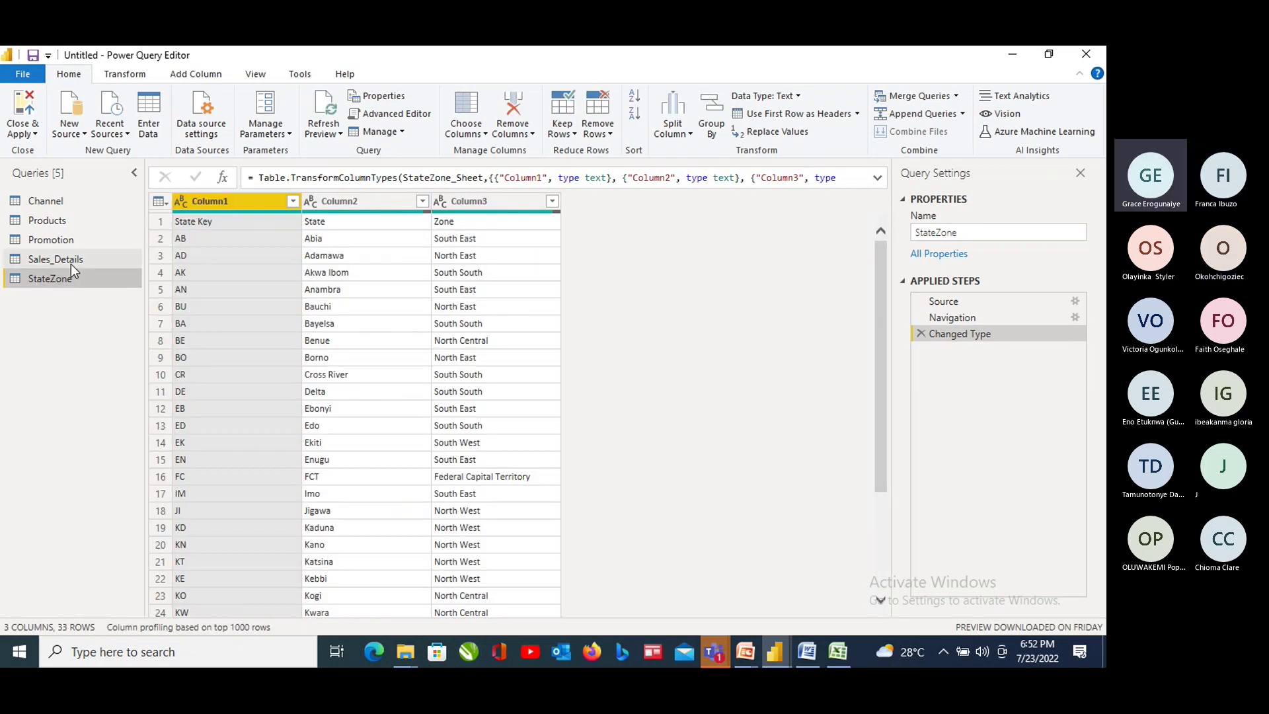
left_click(70, 263)
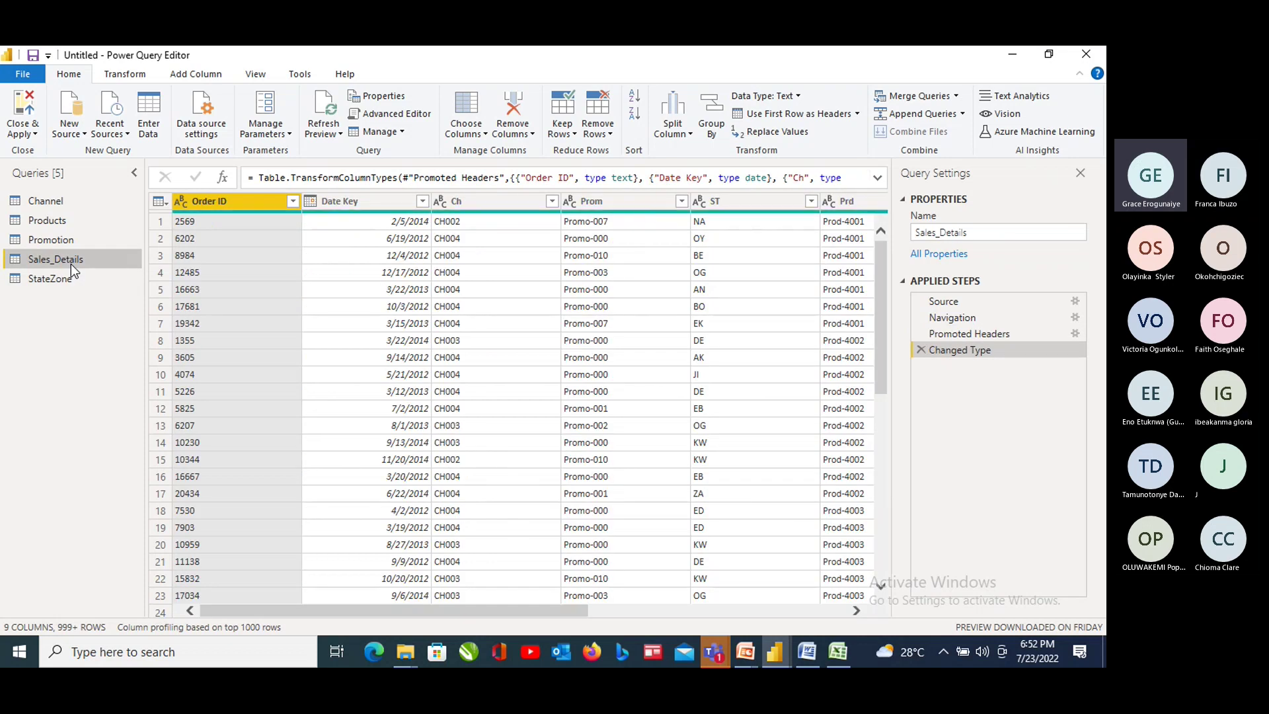
left_click(66, 281)
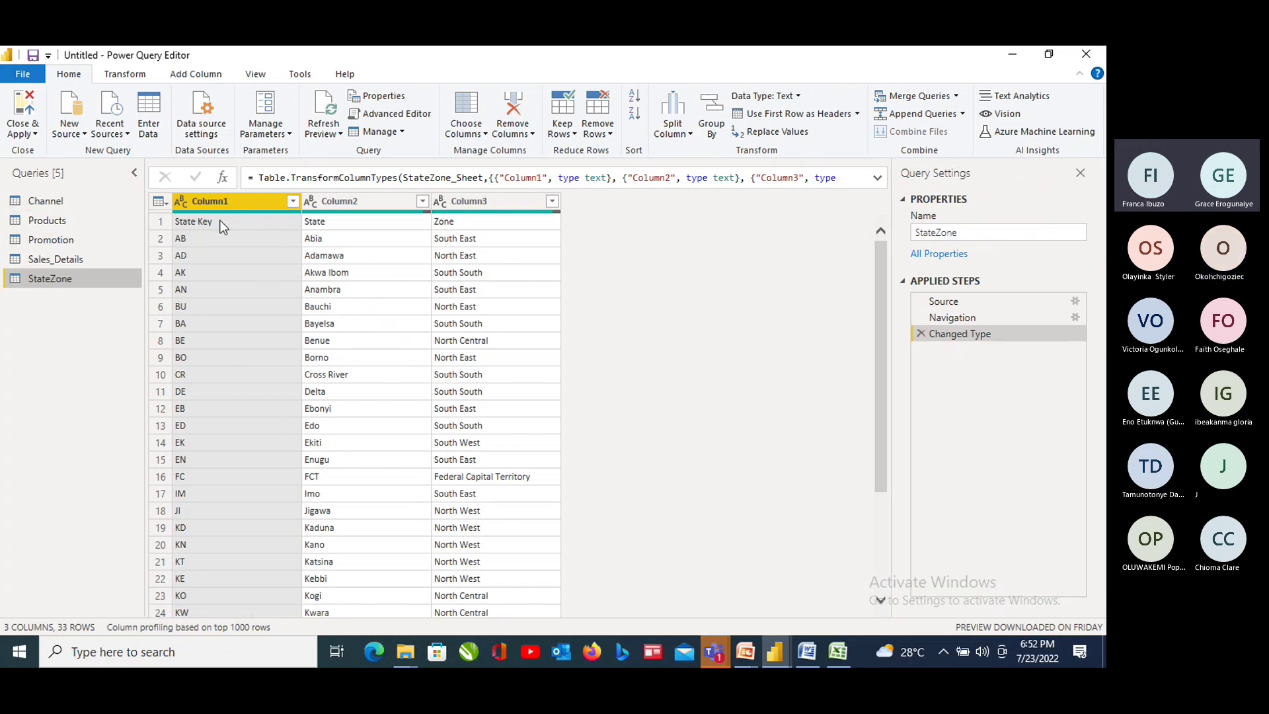
left_click(798, 114)
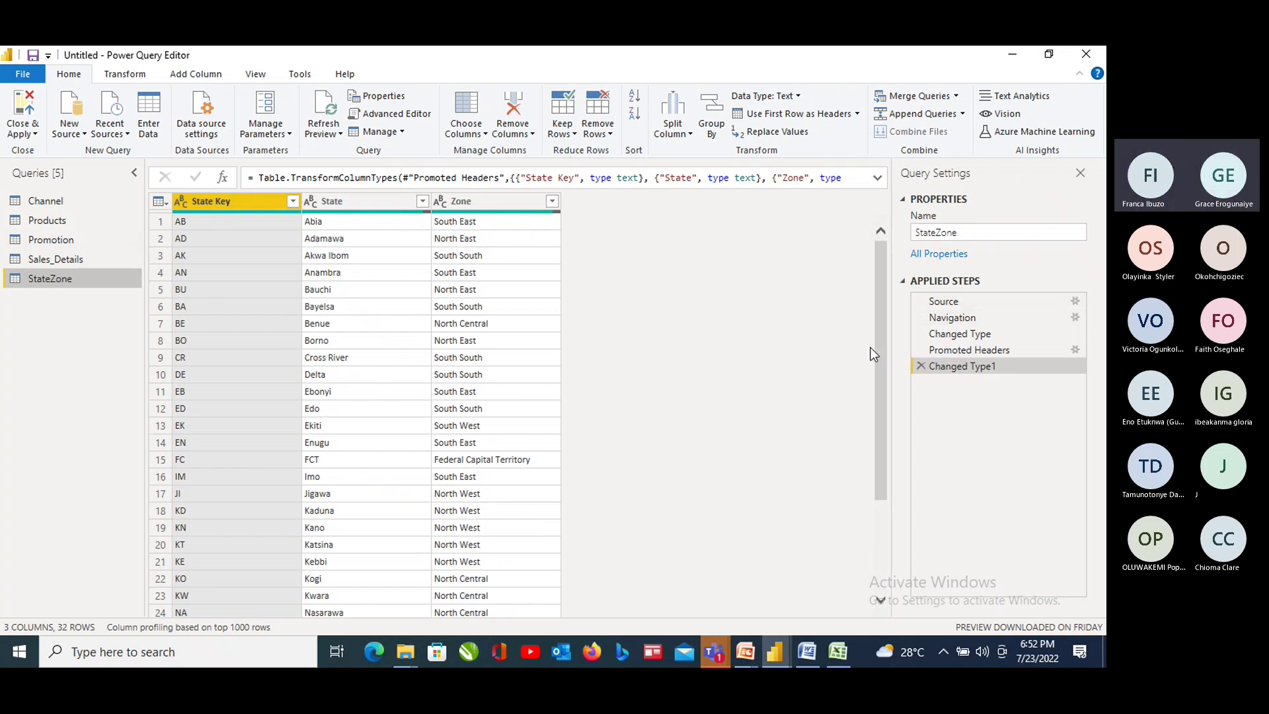
scroll(882, 364, "down", 1)
scroll(882, 359, "up", 1)
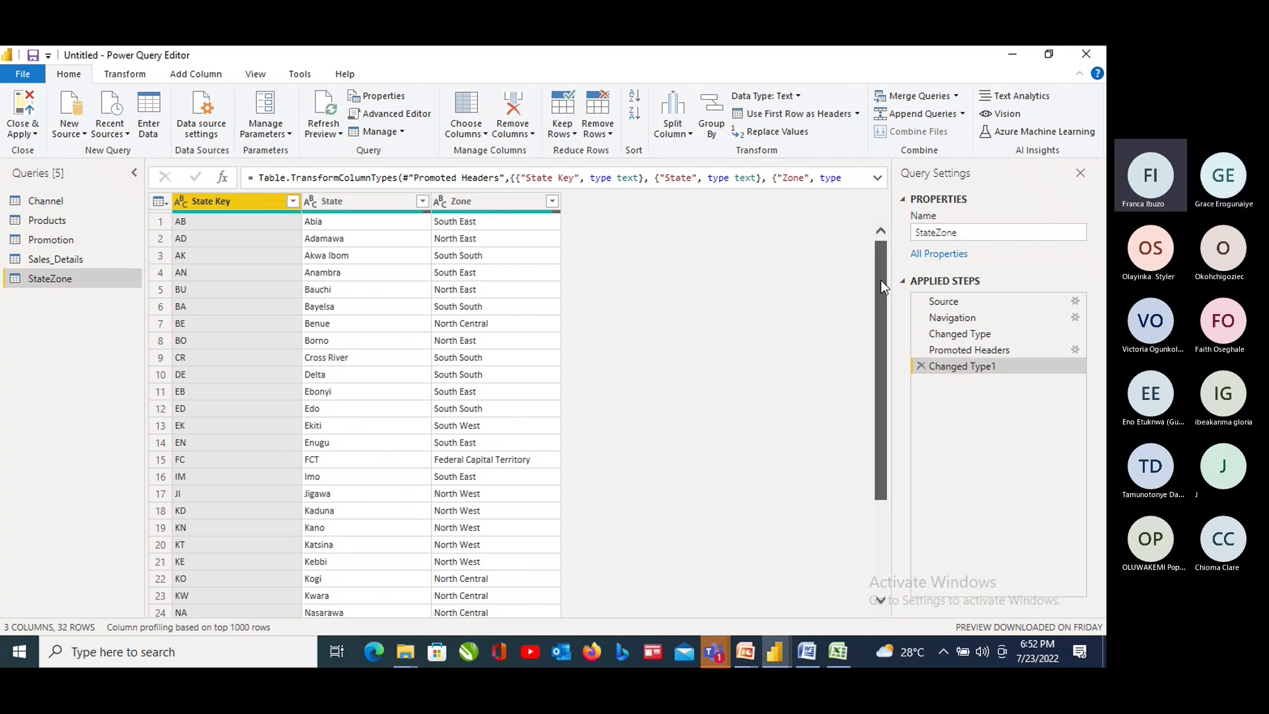
left_click(535, 53)
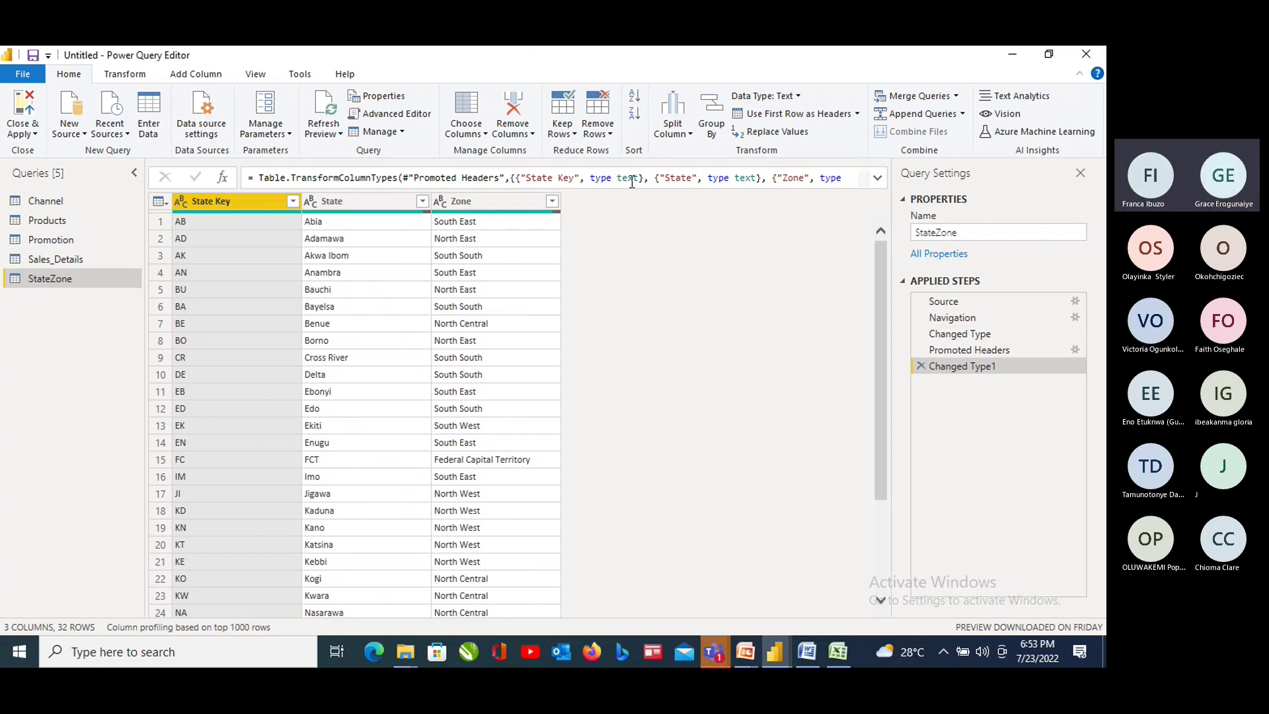
Close Power Query Editor and apply the query changes, returning to the Power BI Desktop report
left_click(38, 136)
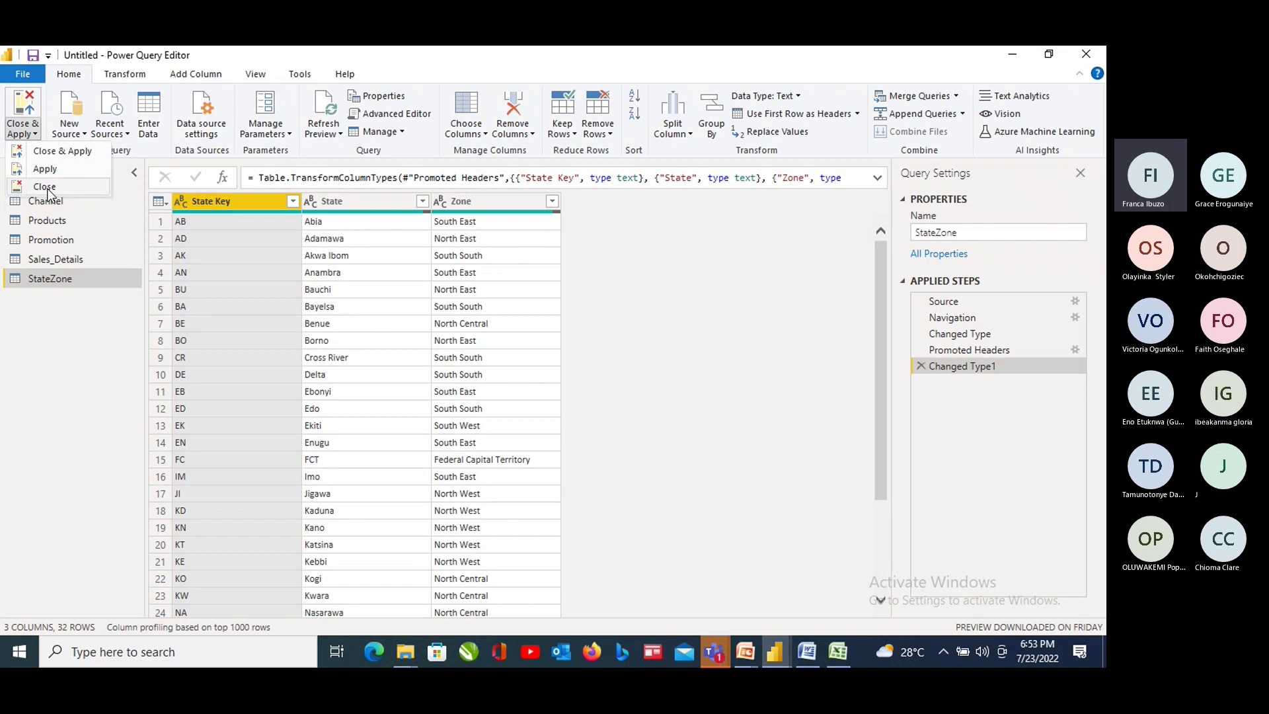
left_click(73, 152)
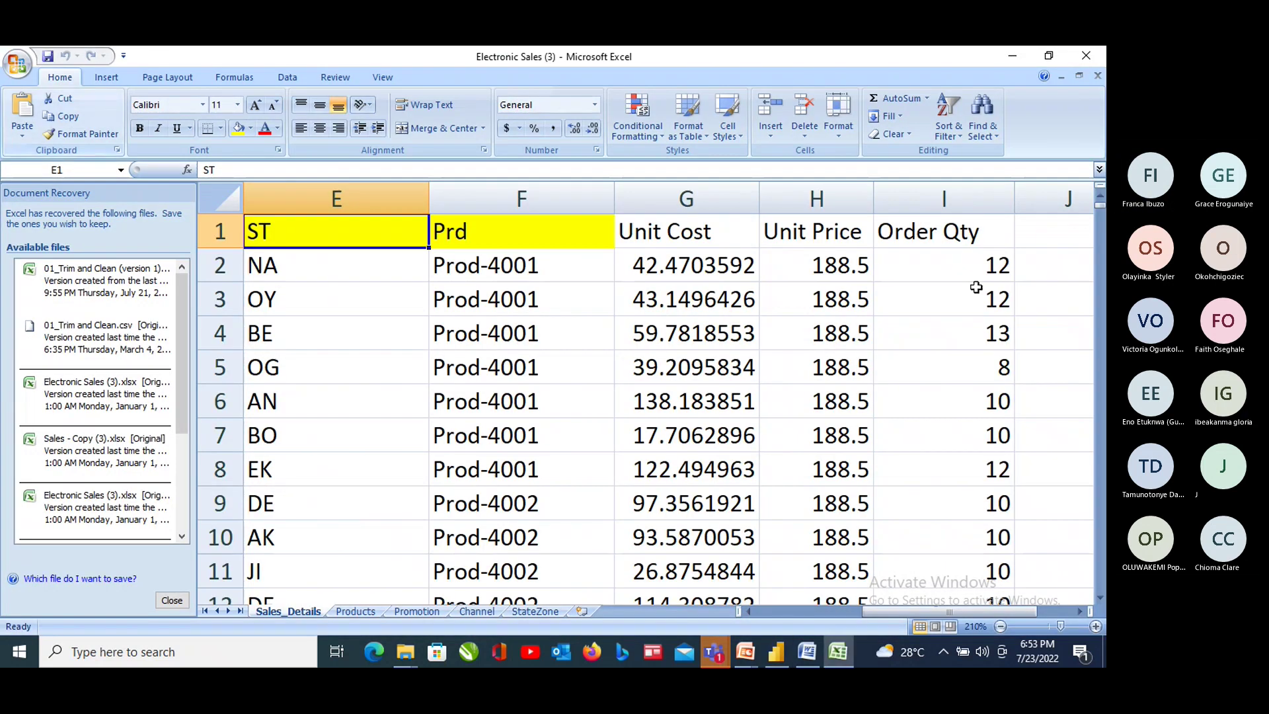
left_click(1012, 58)
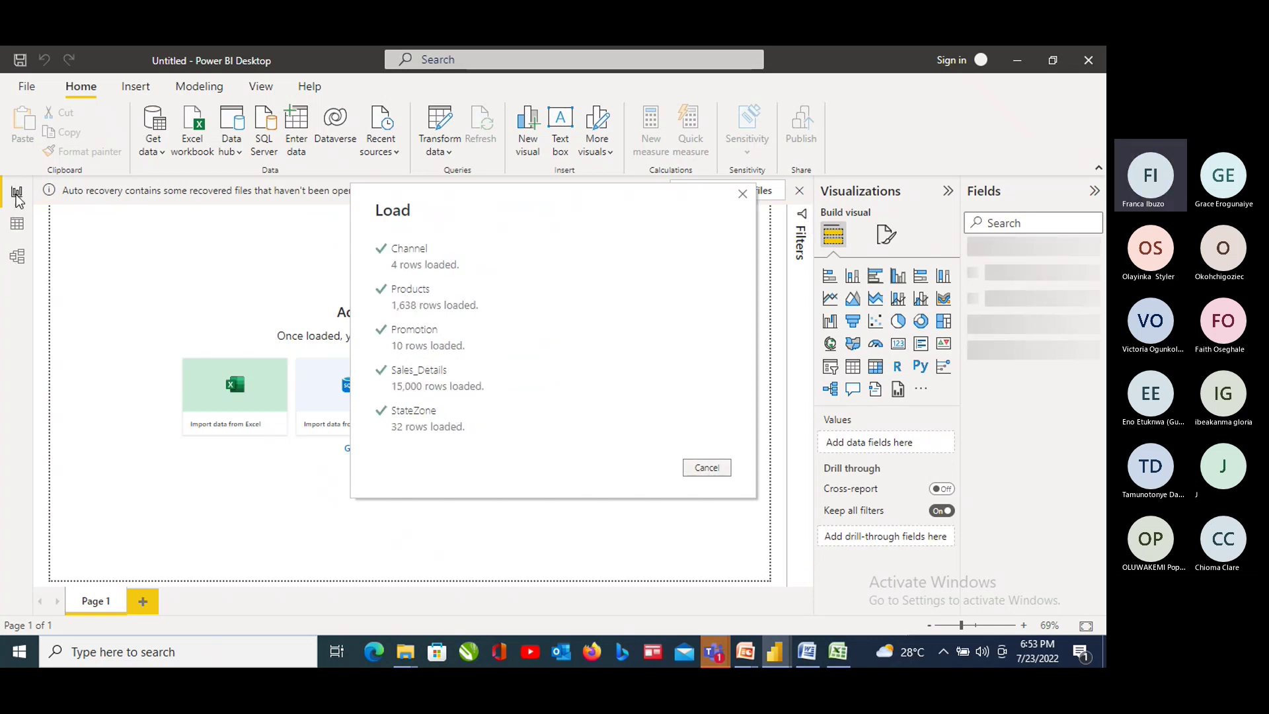
left_click(324, 413)
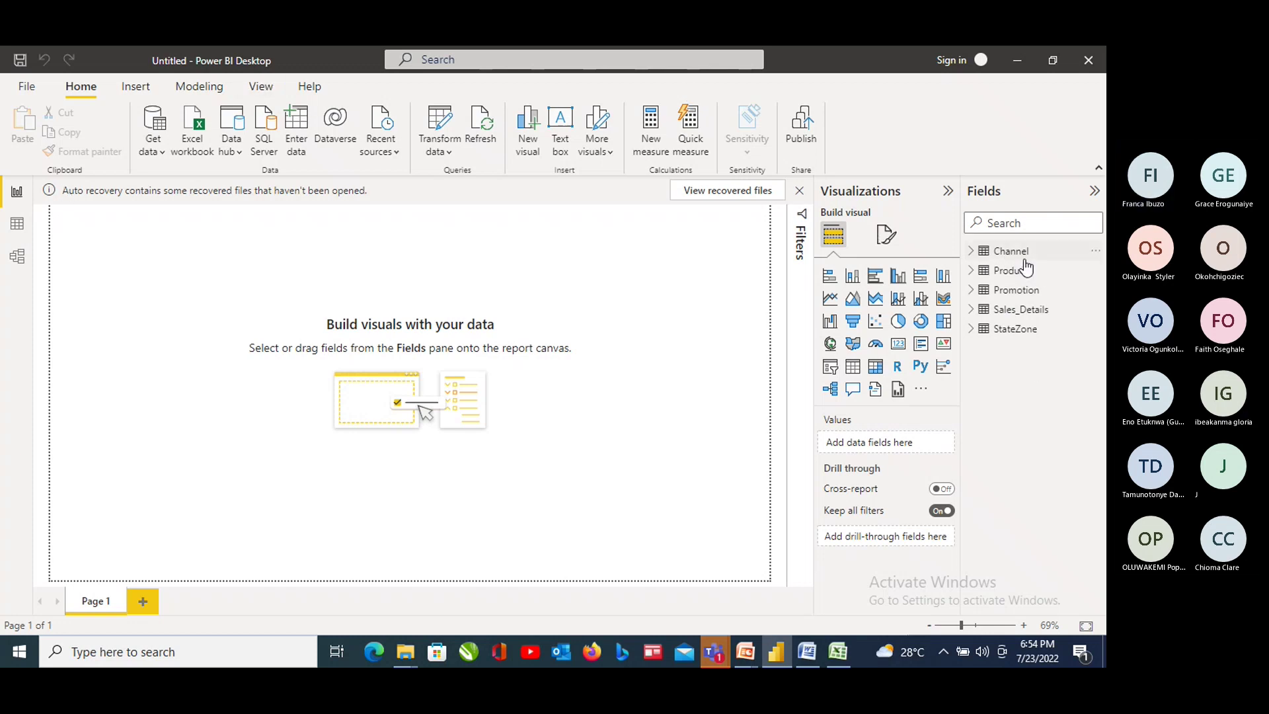
Examine the loaded Channel, Products, Promotion, Sales_Details and StateZone tables in Data view
left_click(18, 228)
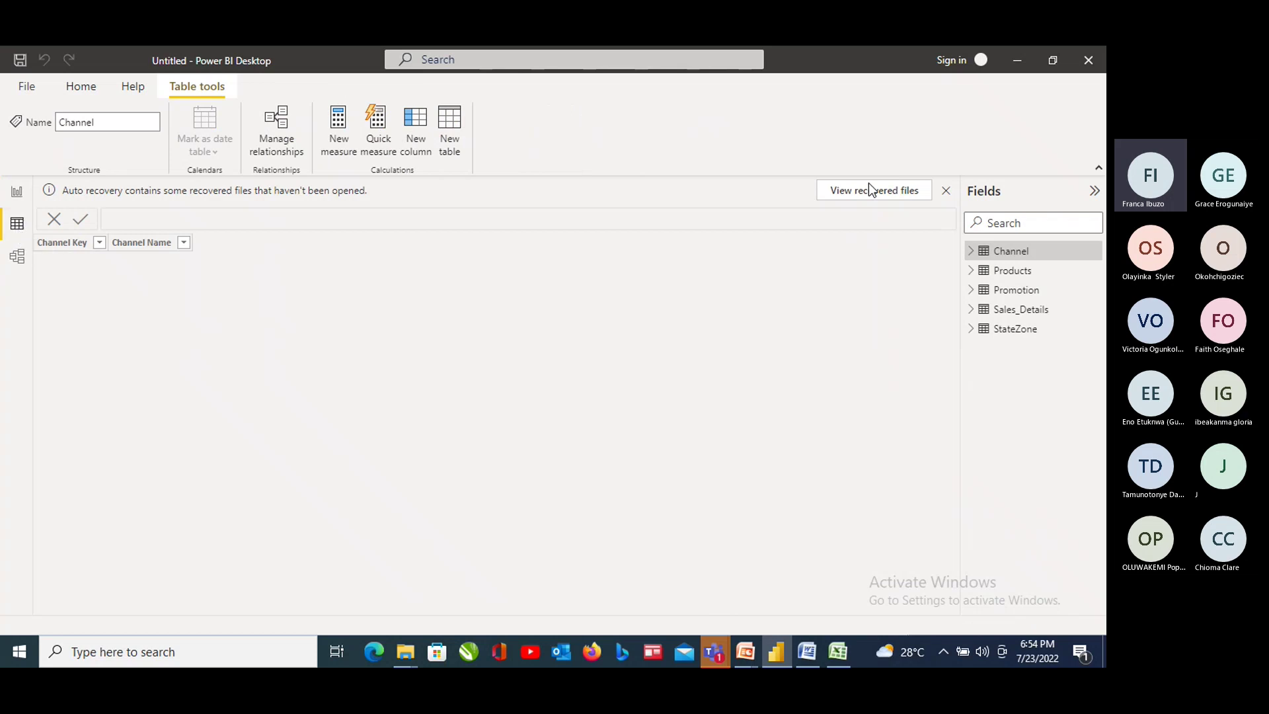
left_click(1009, 274)
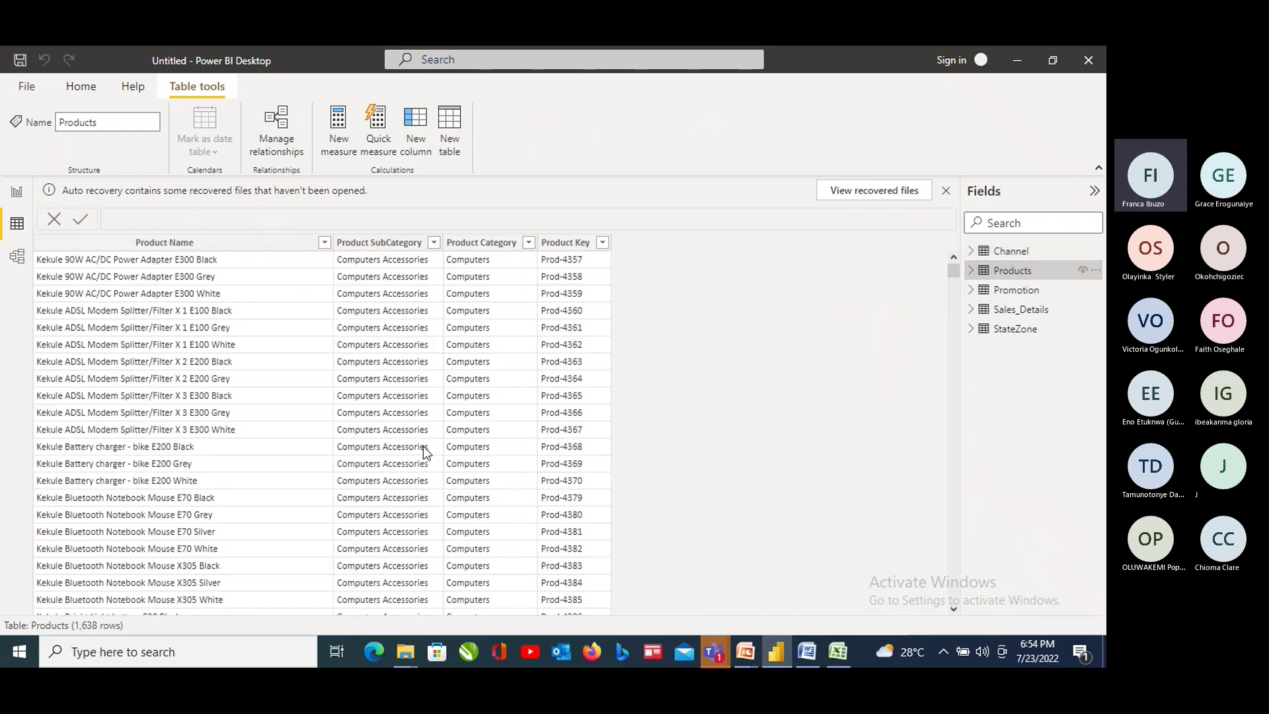
left_click(1016, 295)
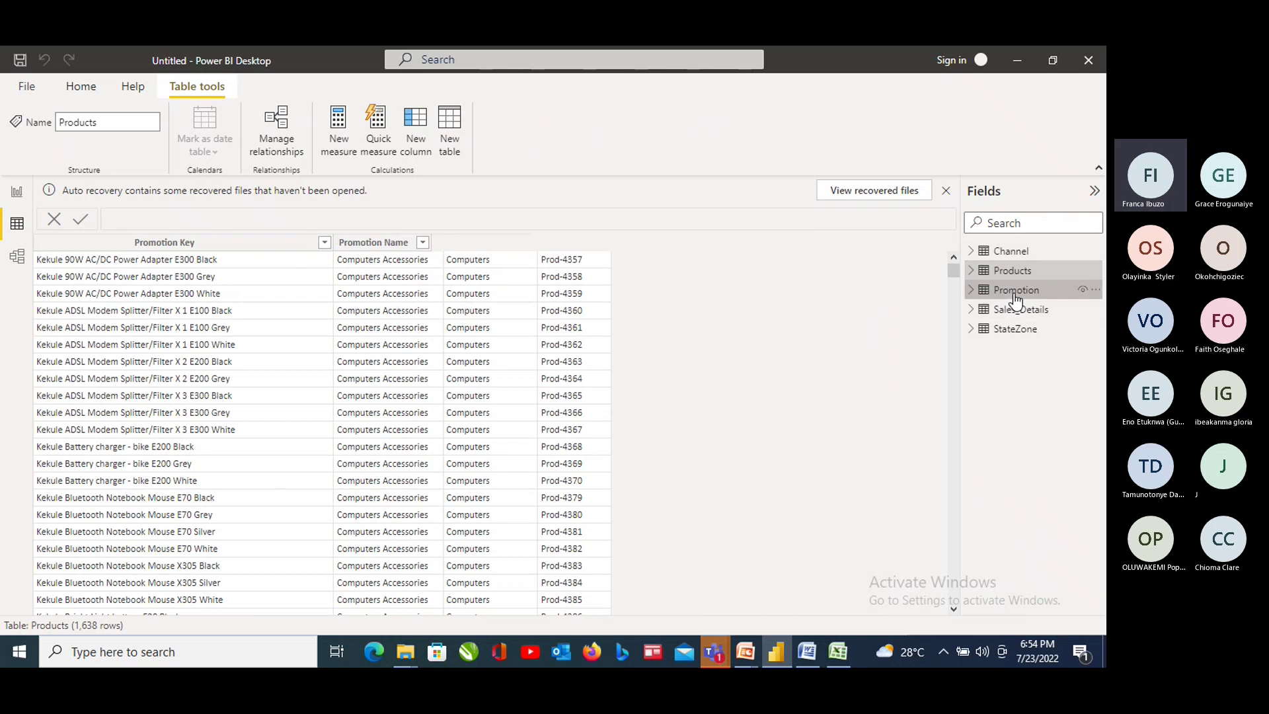
left_click(1013, 315)
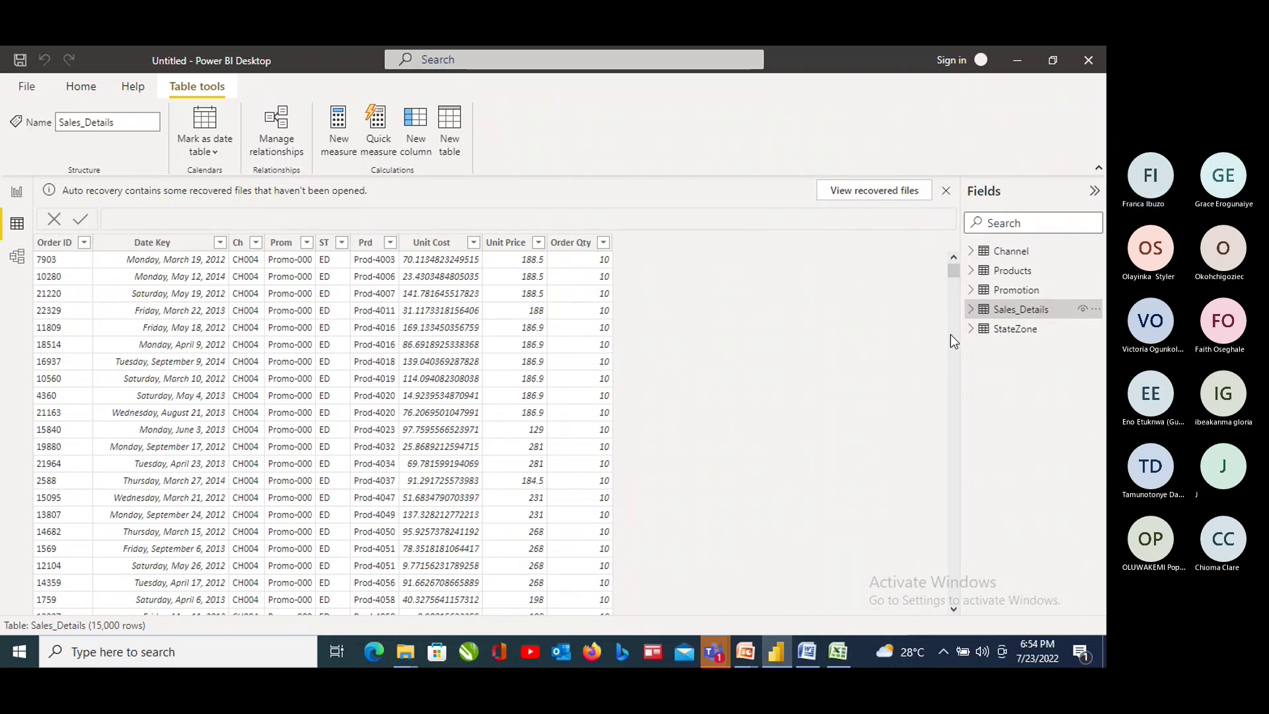
left_click(1001, 335)
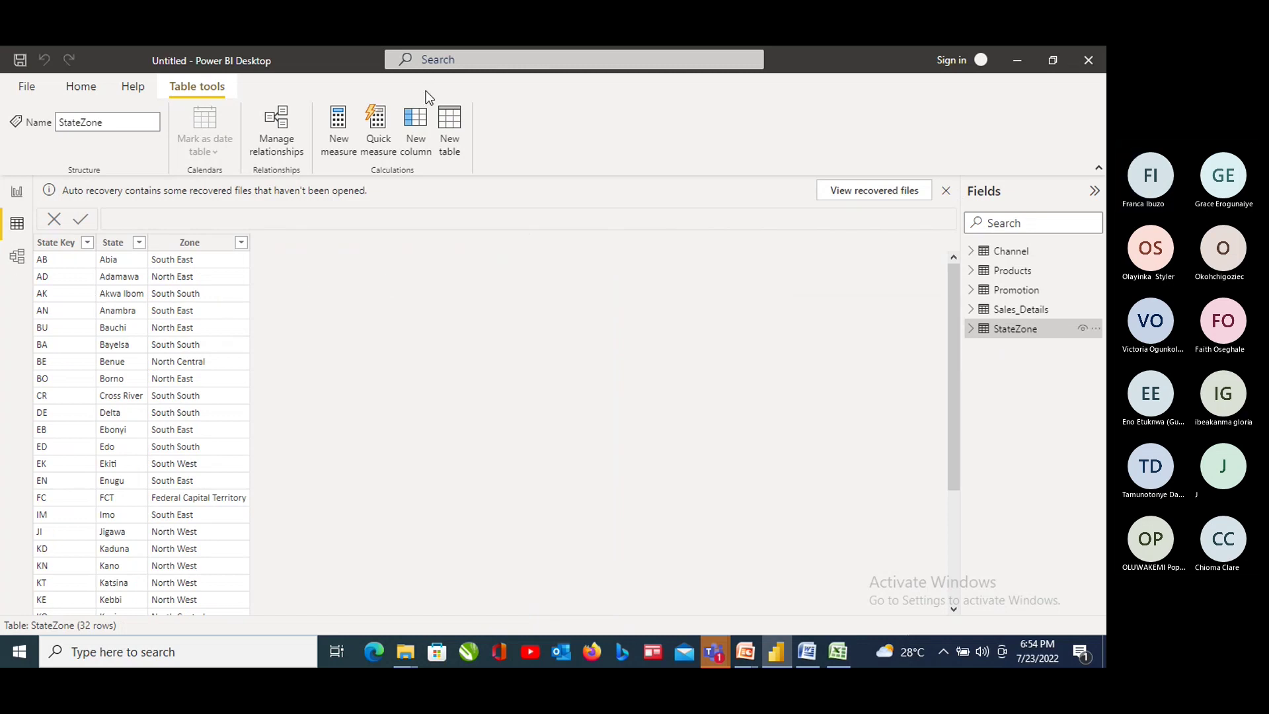
Switch to Model view, collapse the Properties pane, and arrange the Products table directly below the Channel table
left_click(18, 259)
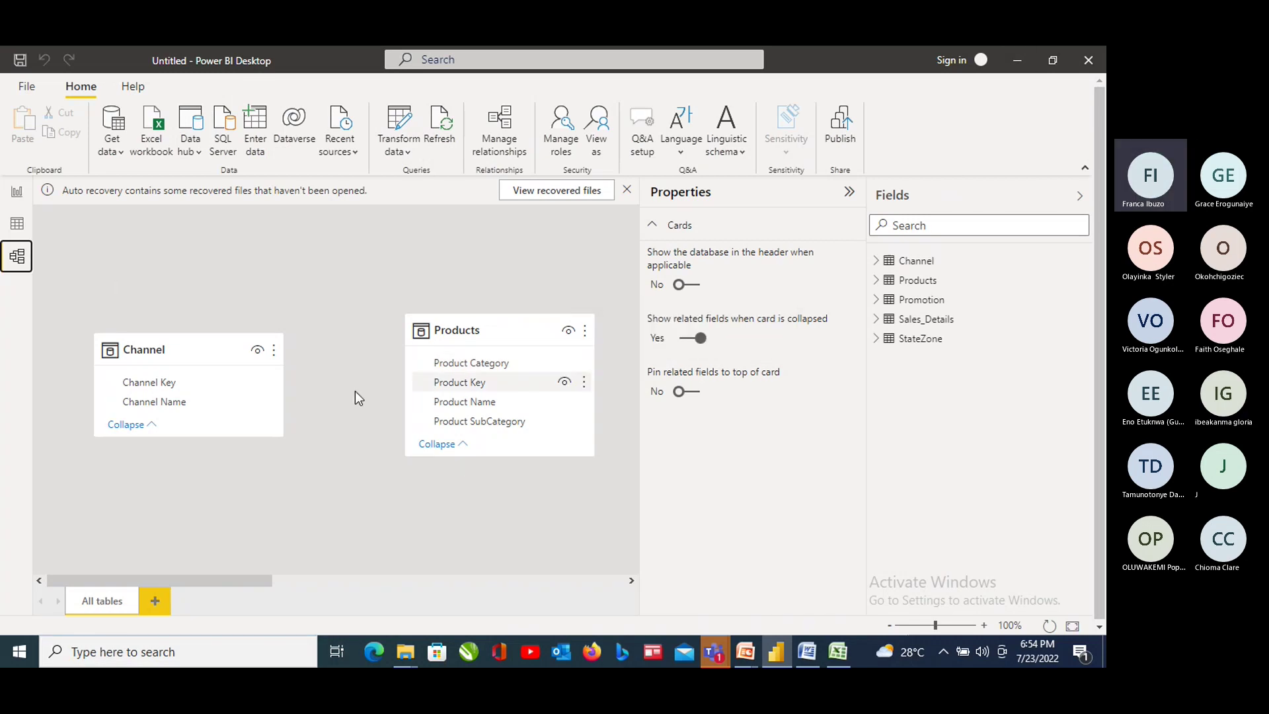
left_click_drag(184, 325, 116, 242)
left_click_drag(196, 281, 112, 242)
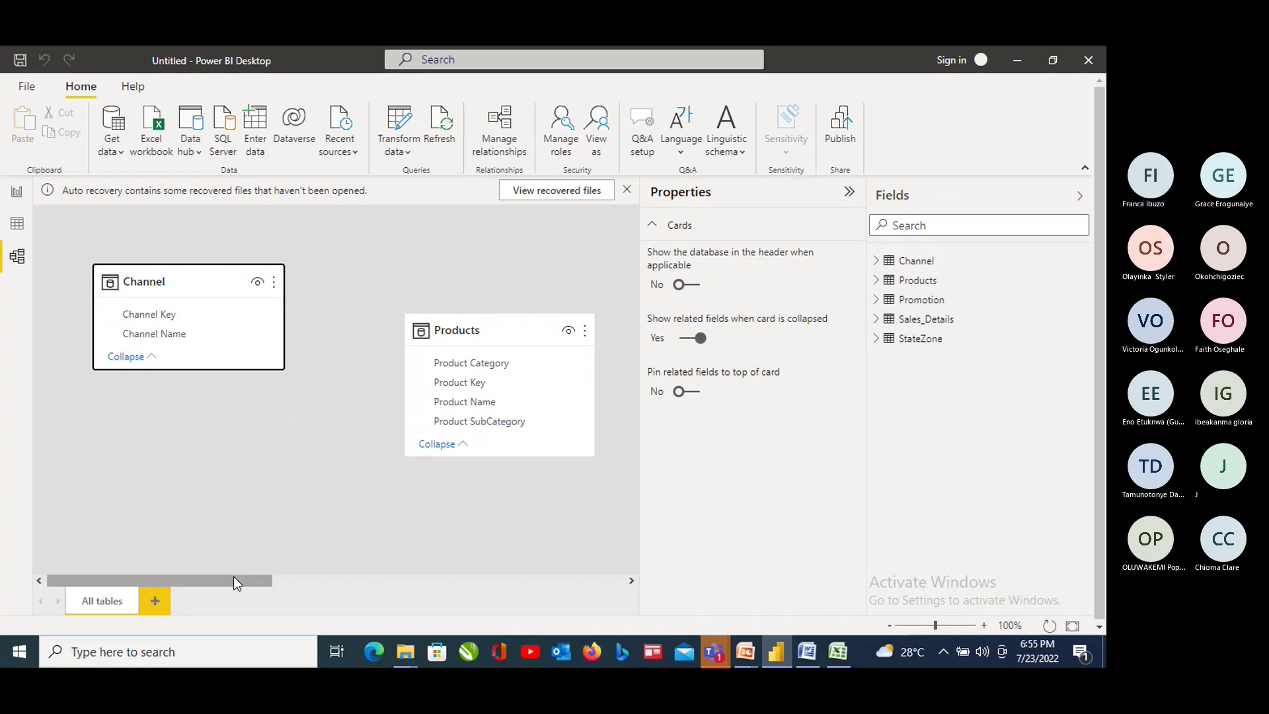
left_click_drag(232, 577, 203, 557)
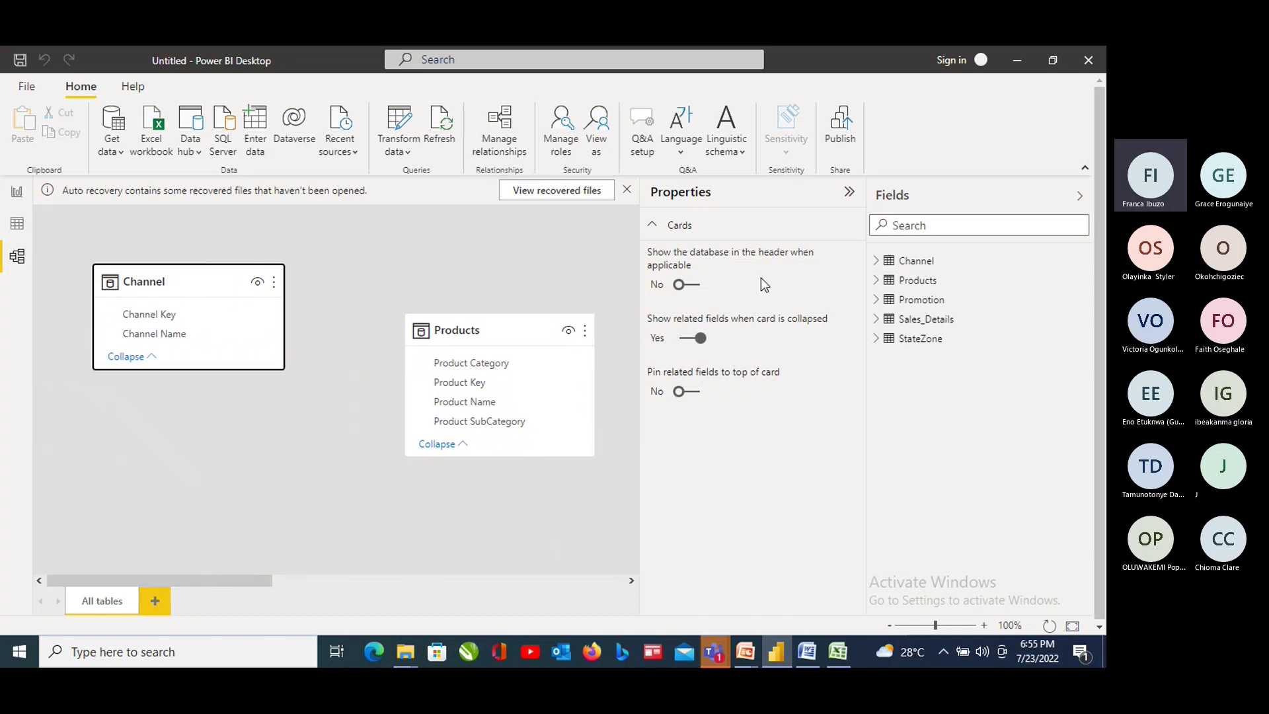
left_click(849, 193)
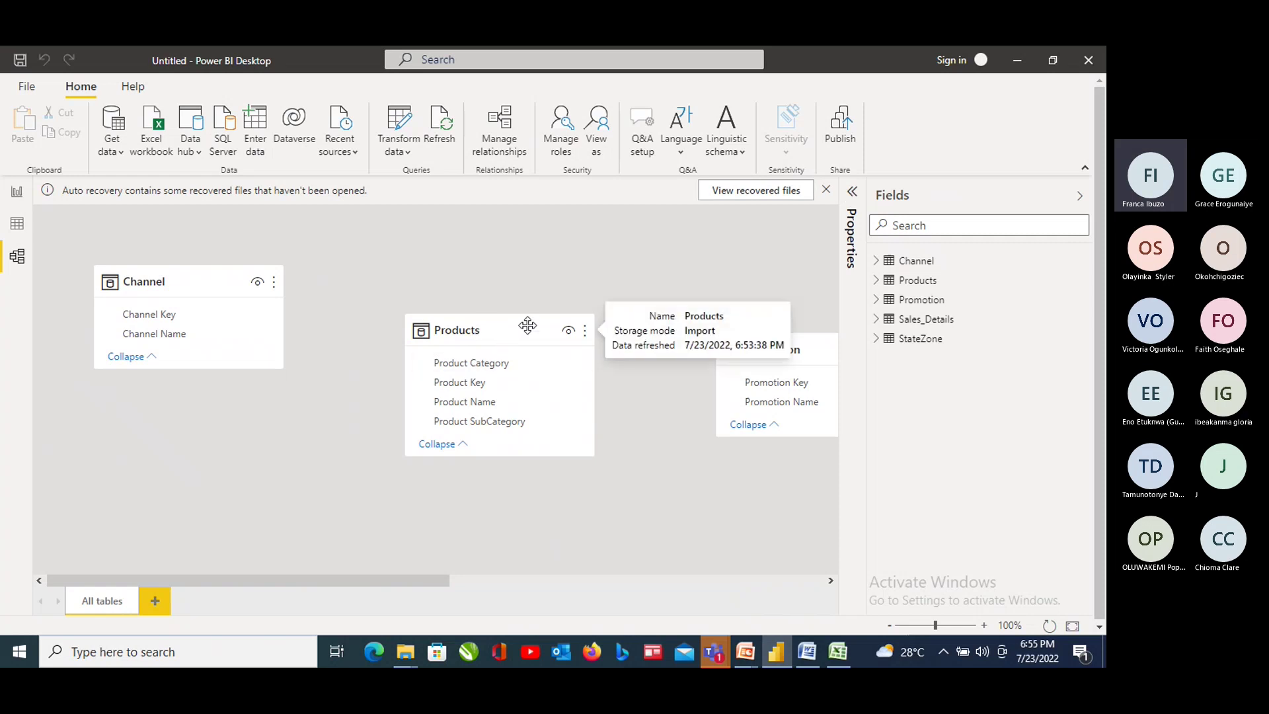
left_click_drag(520, 326, 194, 417)
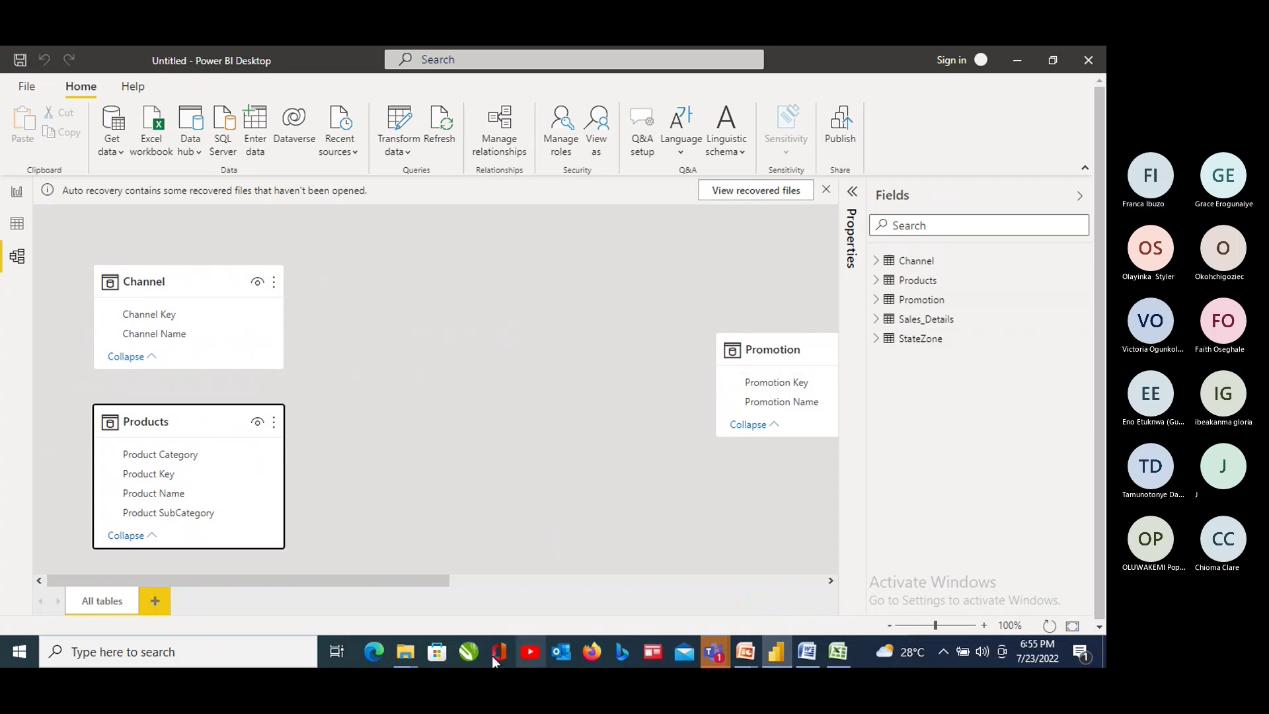
Move Sales_Details to the left of the Promotion table in the model diagram and place StateZone below Promotion
left_click_drag(417, 577, 670, 557)
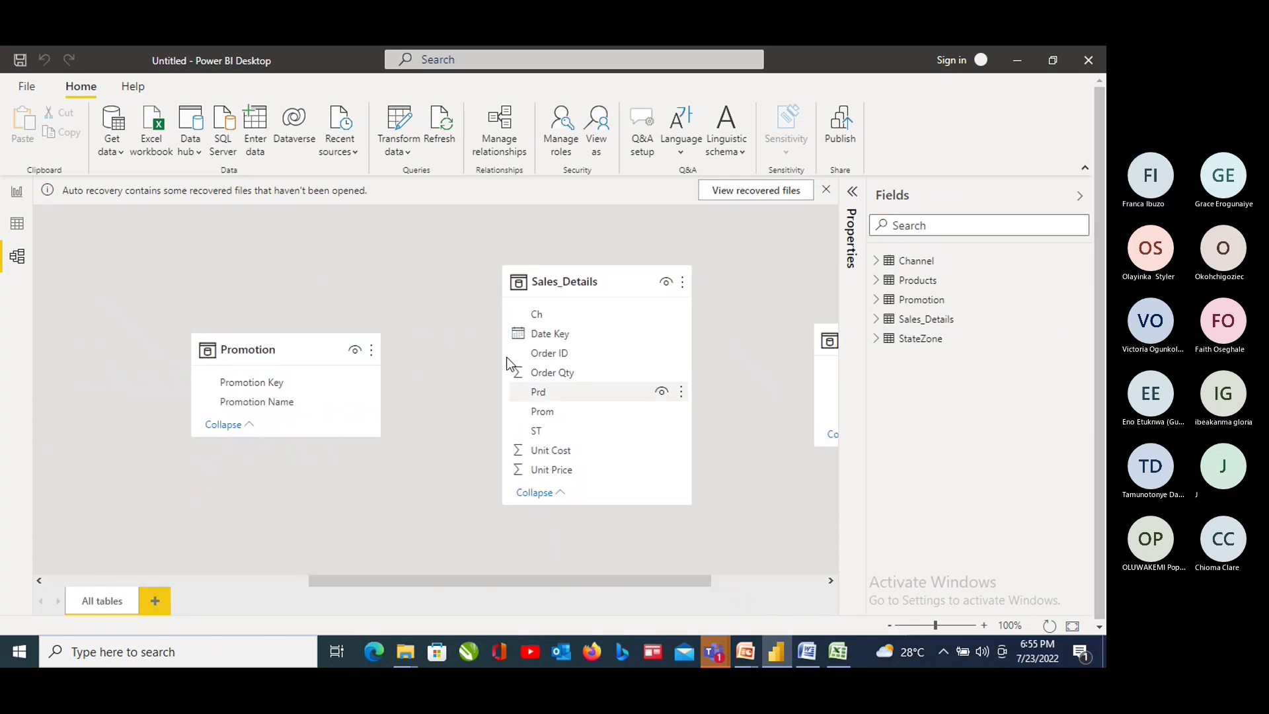
left_click_drag(584, 271, 97, 293)
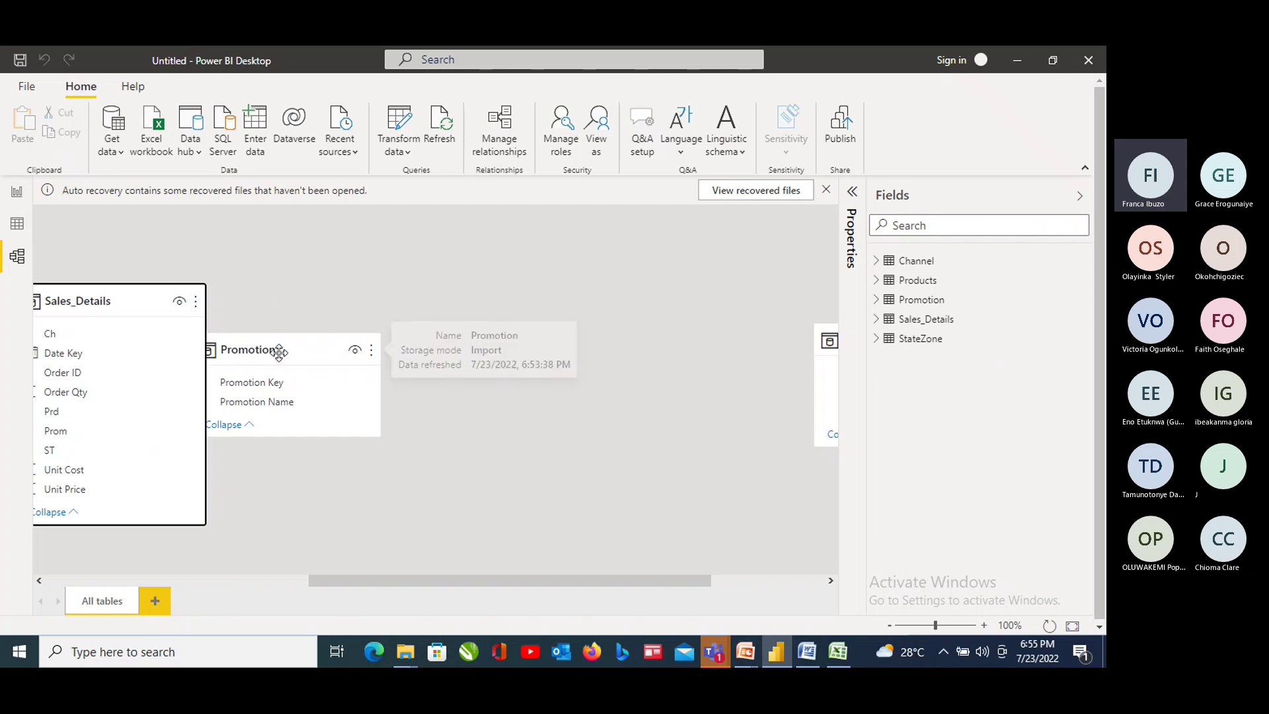
left_click_drag(277, 351, 396, 244)
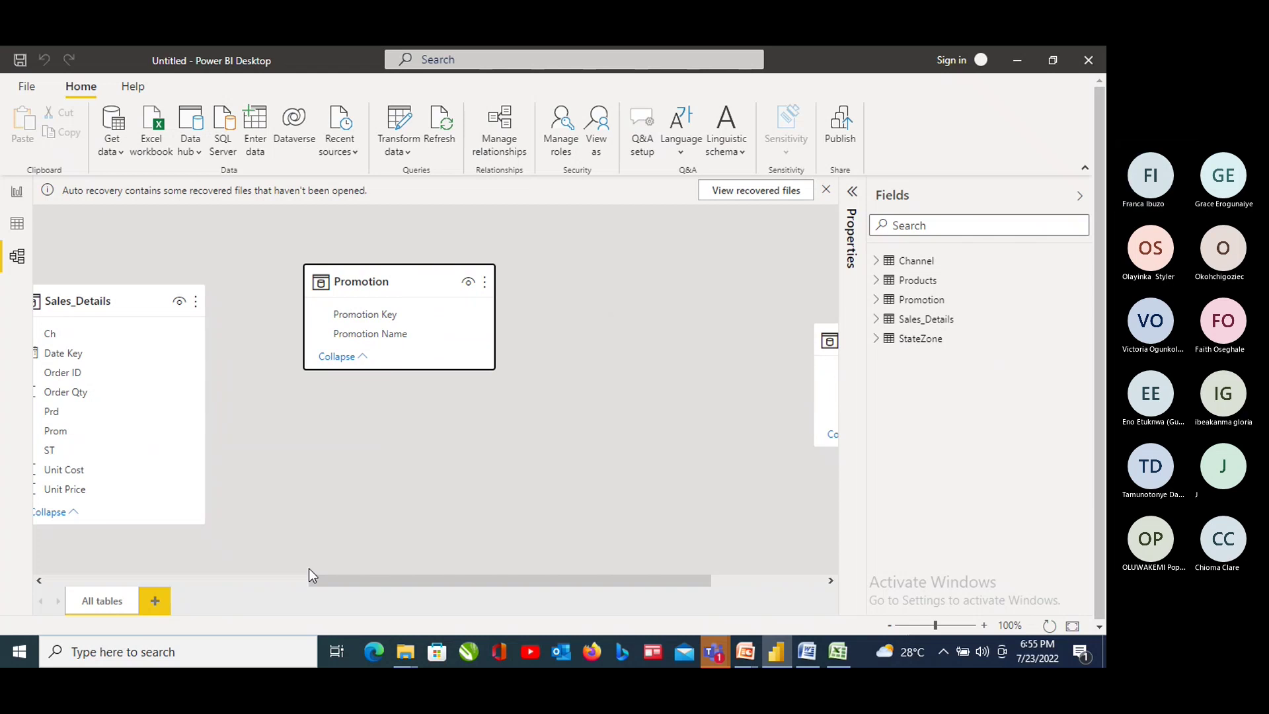
left_click_drag(414, 577, 529, 525)
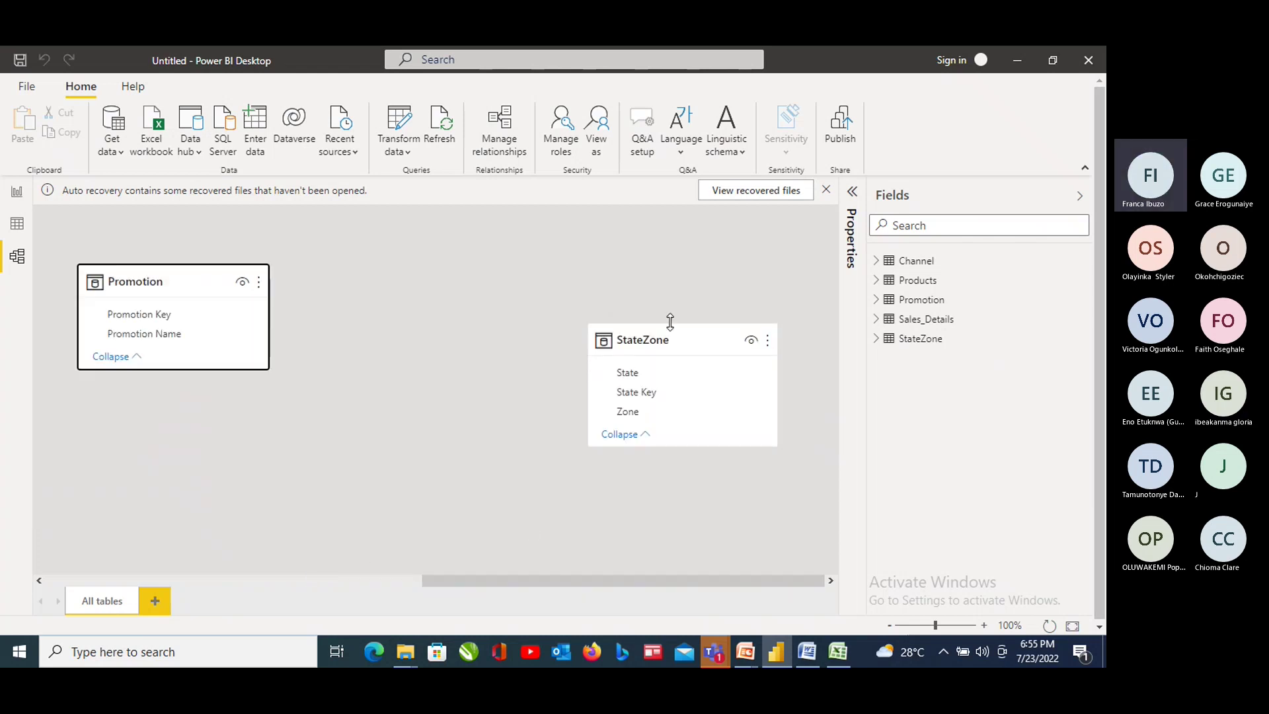
left_click_drag(671, 334, 655, 448)
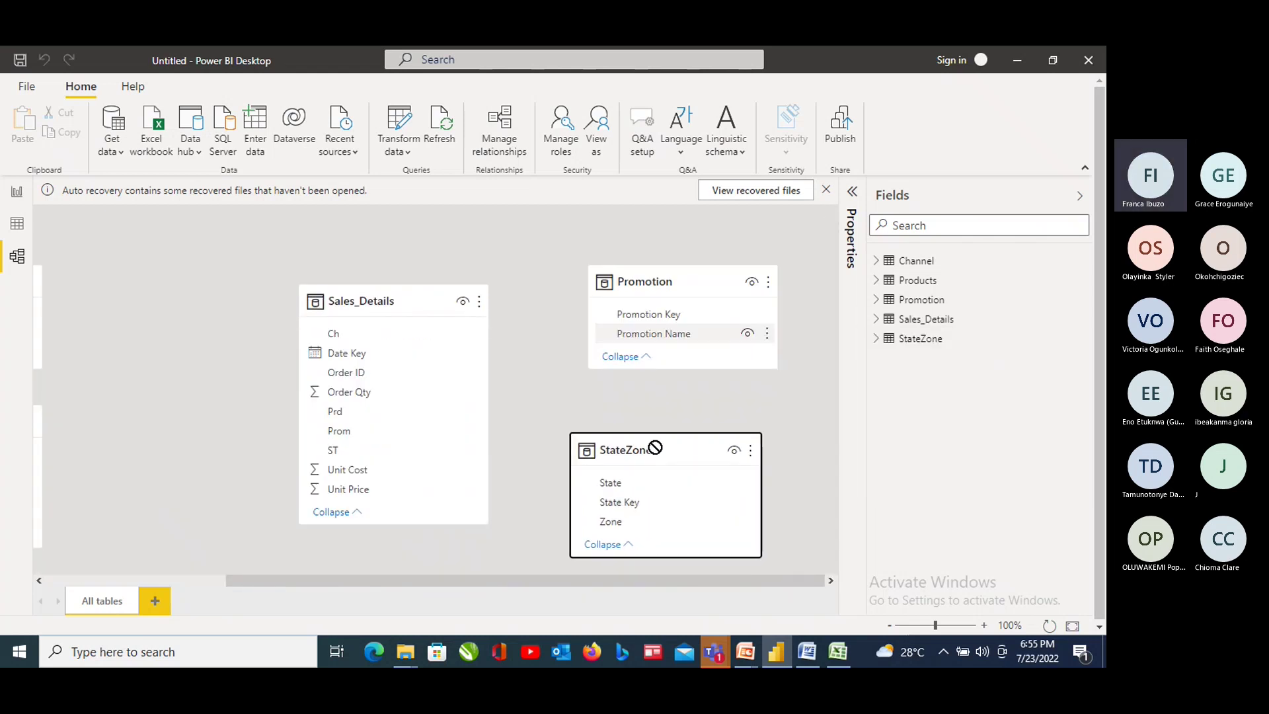
Move the Sales_Details table close beside the Channel and Products tables, level with the top of Channel
left_click_drag(271, 581, 78, 567)
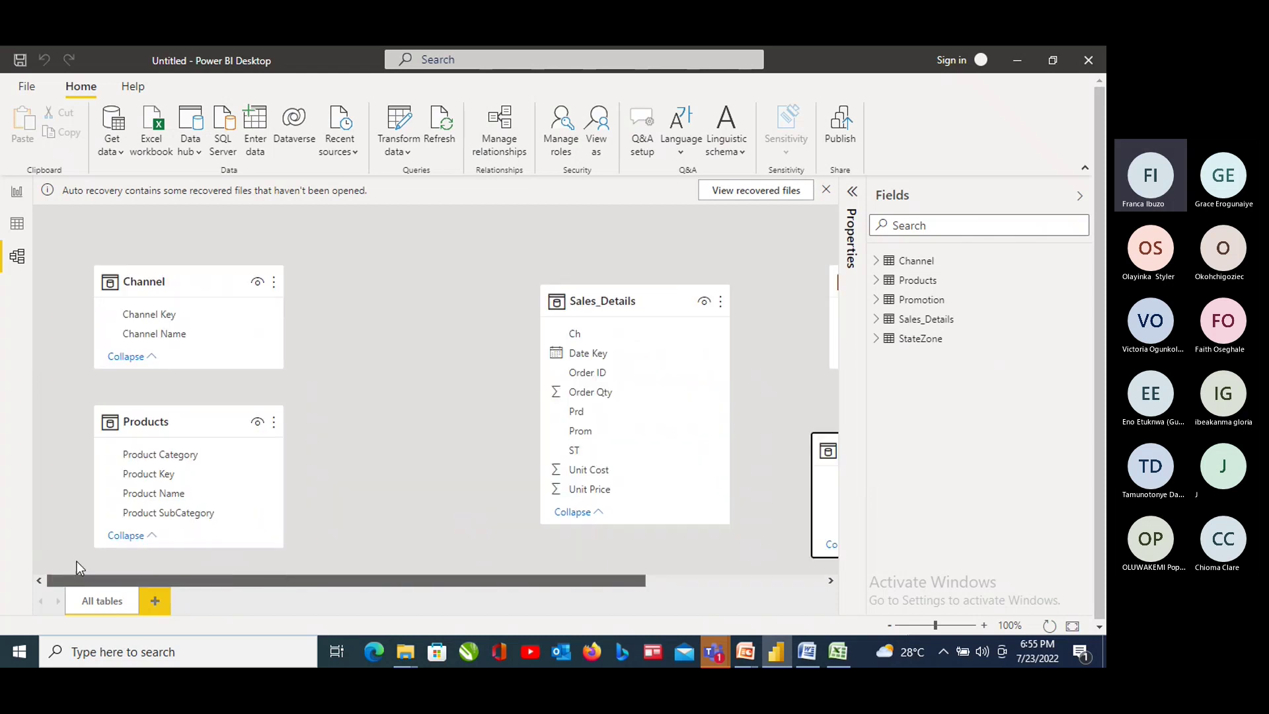
left_click_drag(631, 304, 423, 285)
left_click(692, 545)
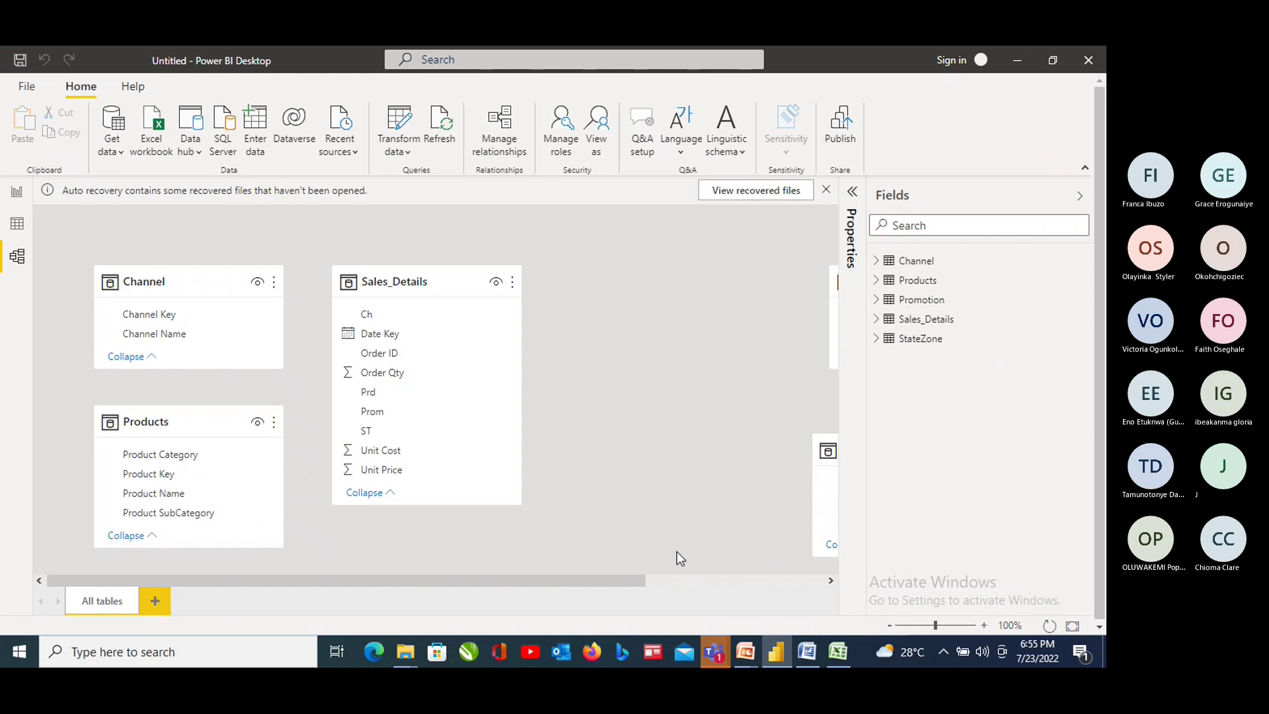
Move the Promotion table beside Sales_Details, level with its top edge, and place StateZone below Promotion
left_click_drag(615, 580, 701, 580)
left_click_drag(759, 283, 507, 232)
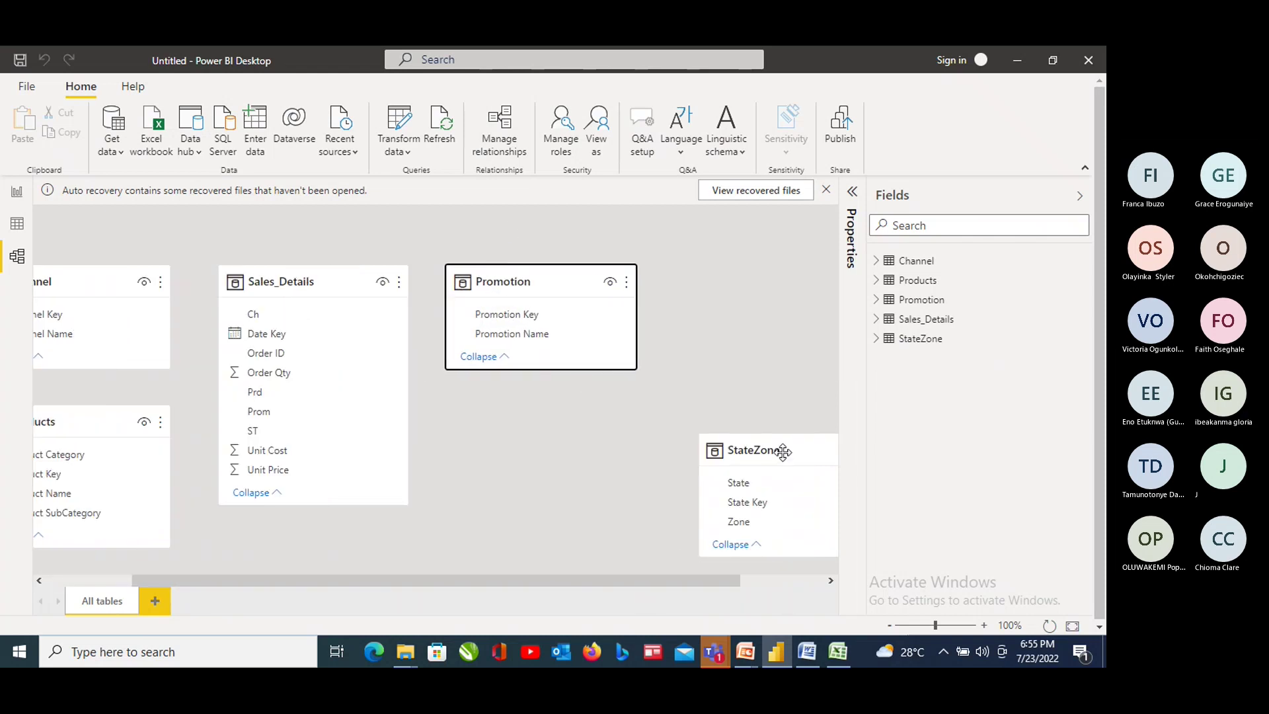
left_click_drag(783, 451, 634, 468)
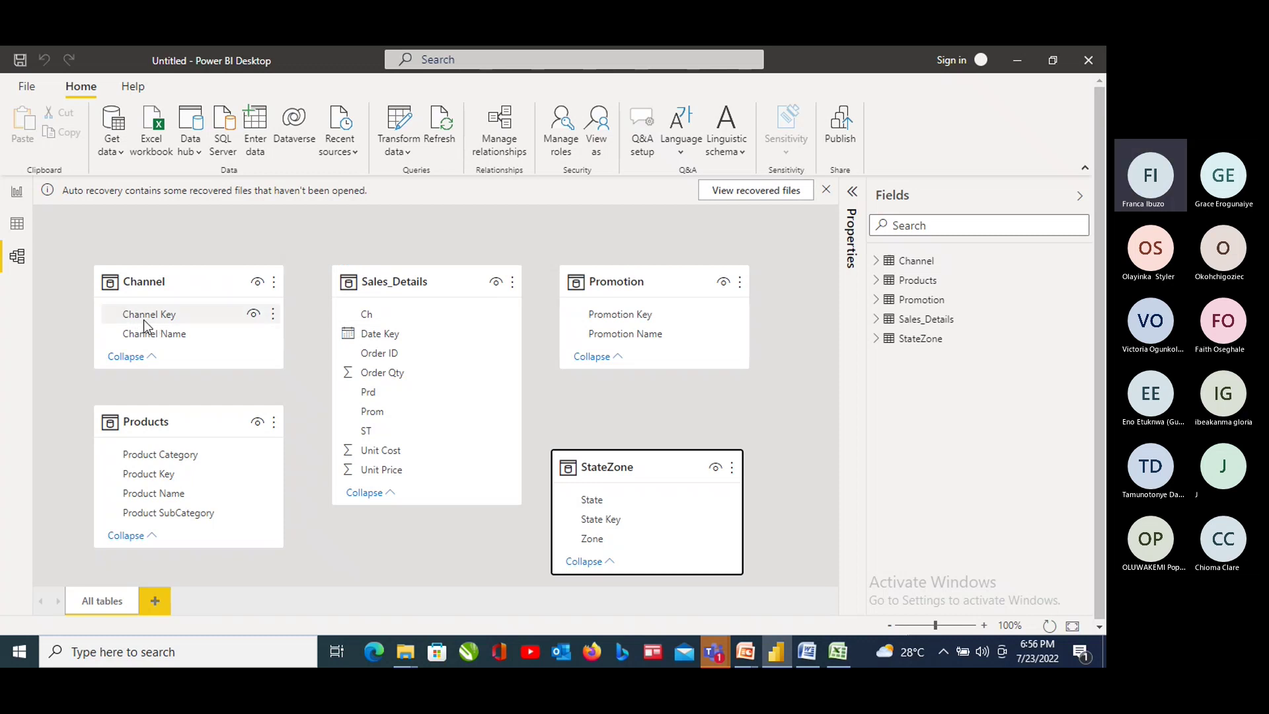
Relate Channel Key to the Ch column of Sales_Details, and Product Key from Products to its Prd column
left_click_drag(146, 317, 373, 315)
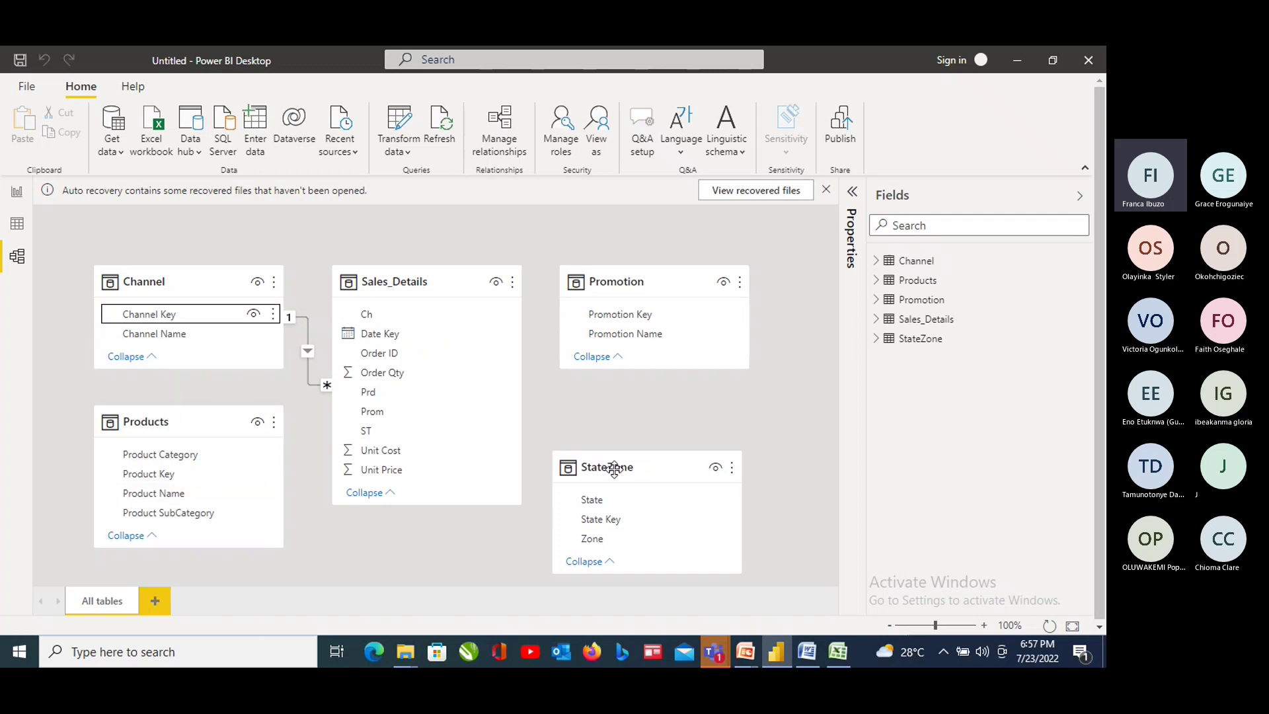
left_click(292, 323)
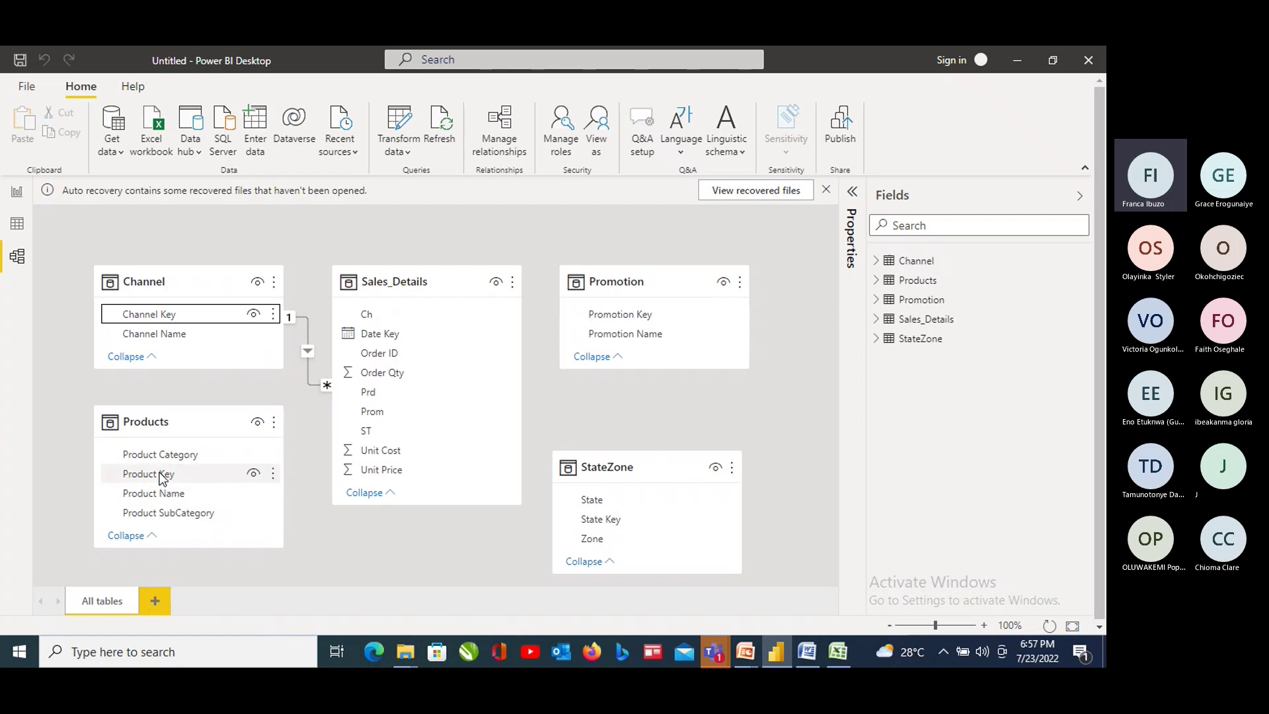
left_click(189, 475)
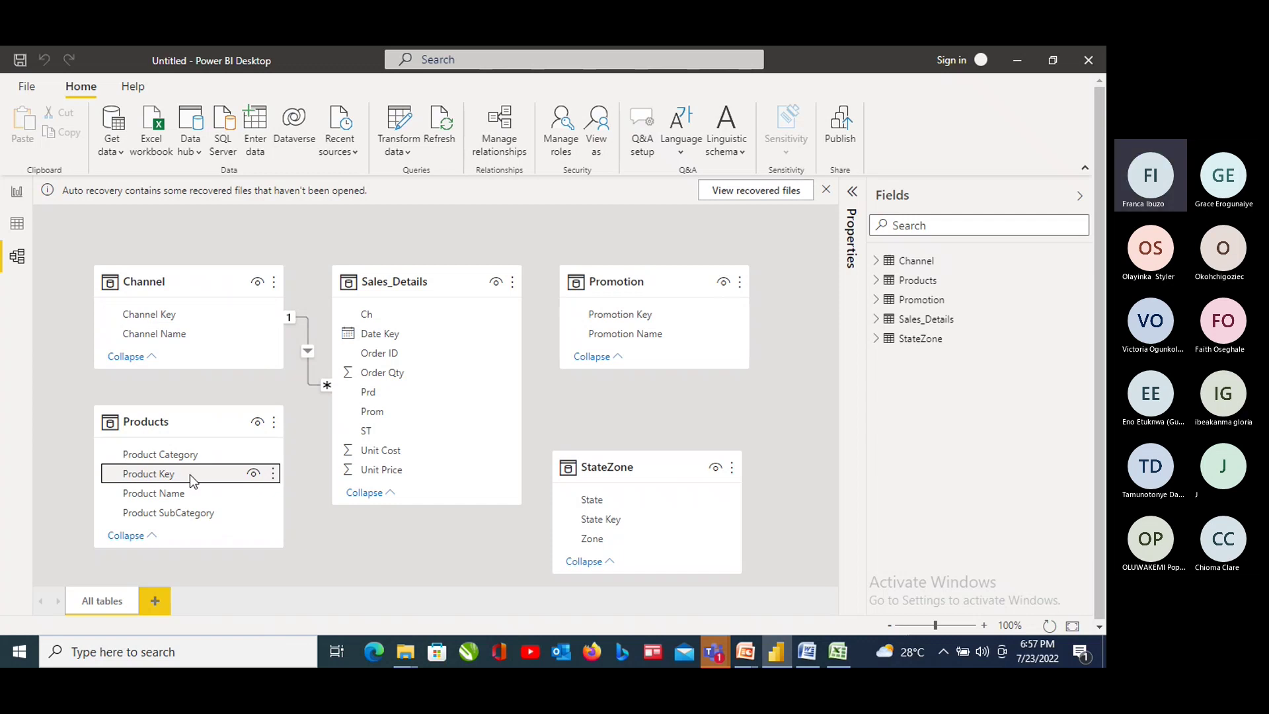
left_click_drag(189, 474, 414, 396)
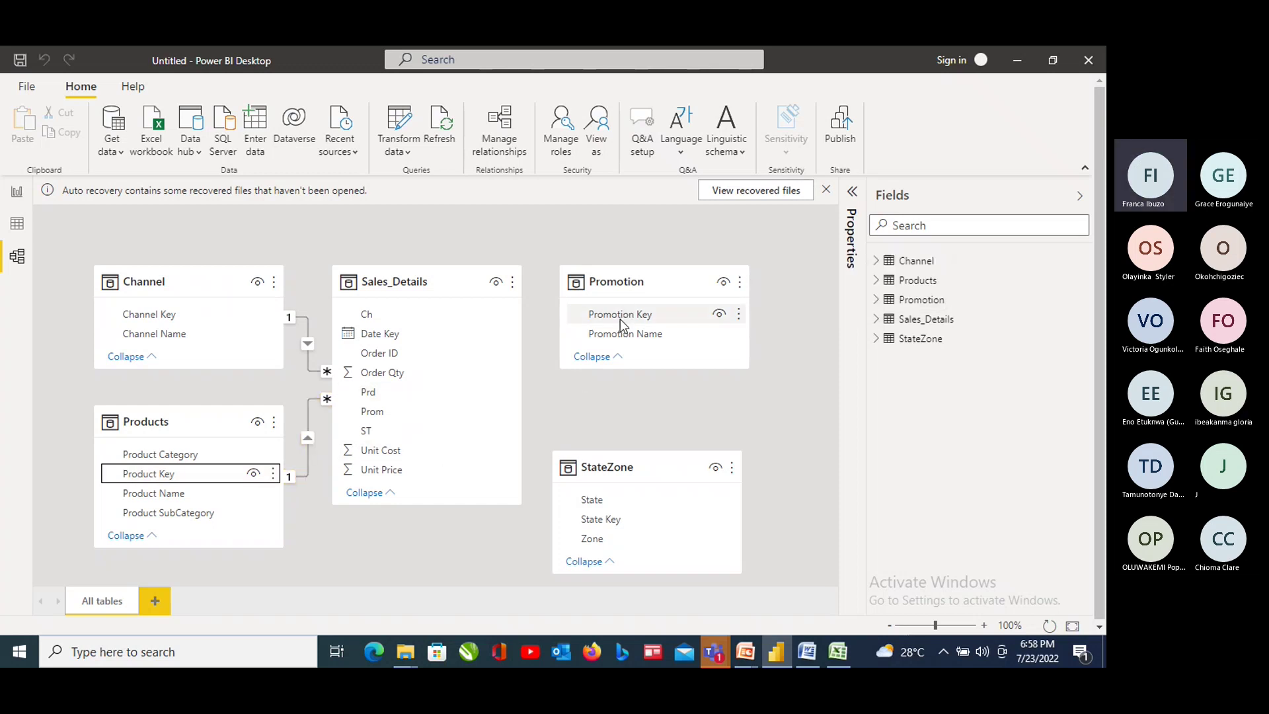
Relate Promotion Key to the Prom column of Sales_Details, and State Key from StateZone to its ST column
left_click_drag(620, 319, 451, 410)
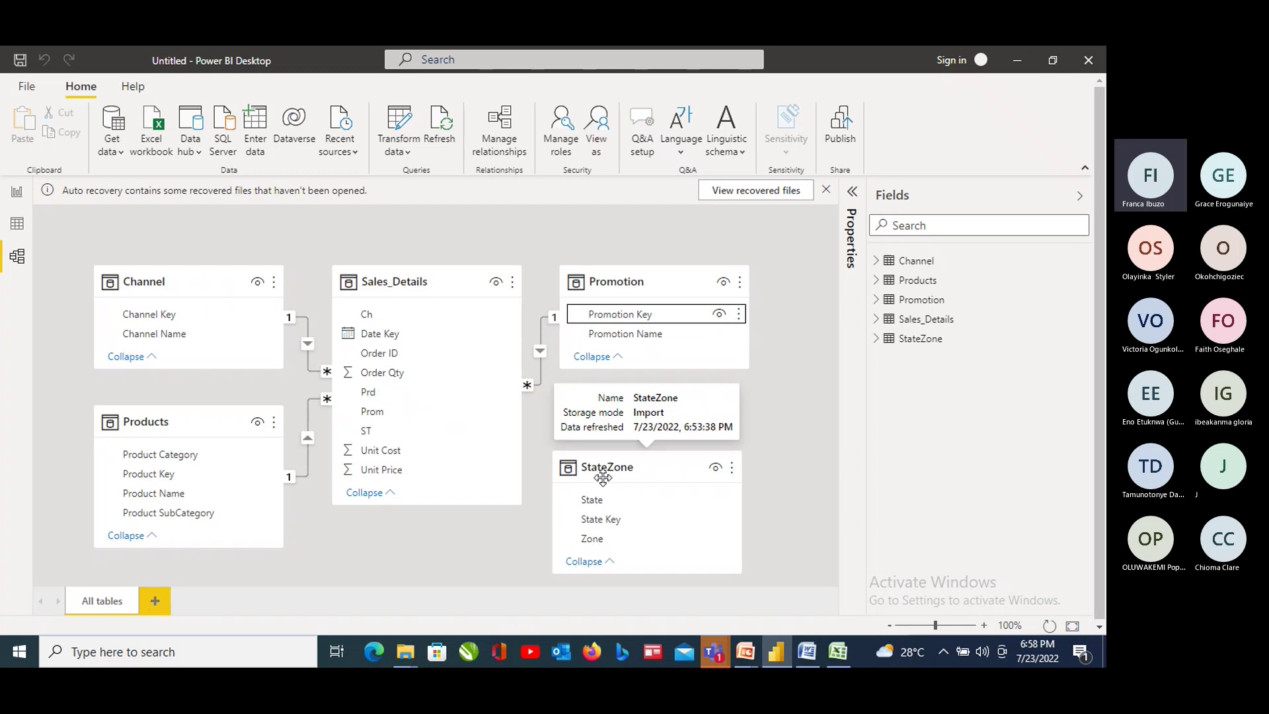
left_click(586, 520)
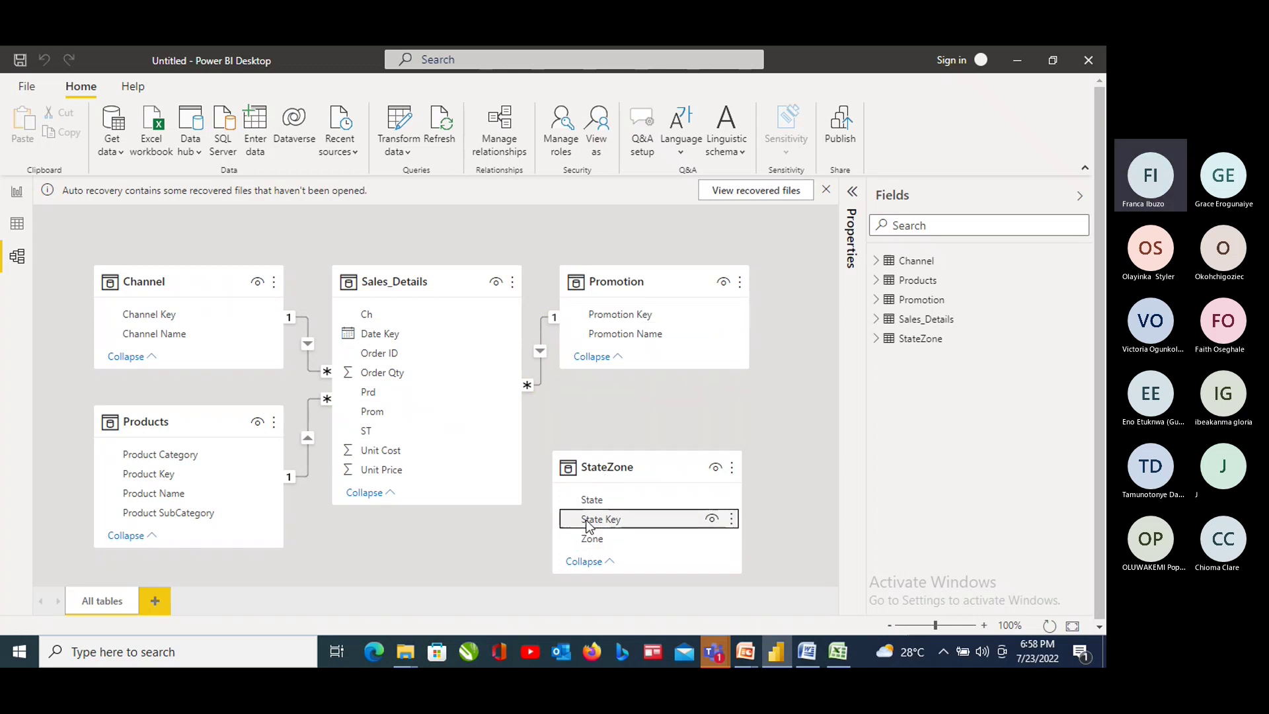
left_click_drag(586, 522, 416, 429)
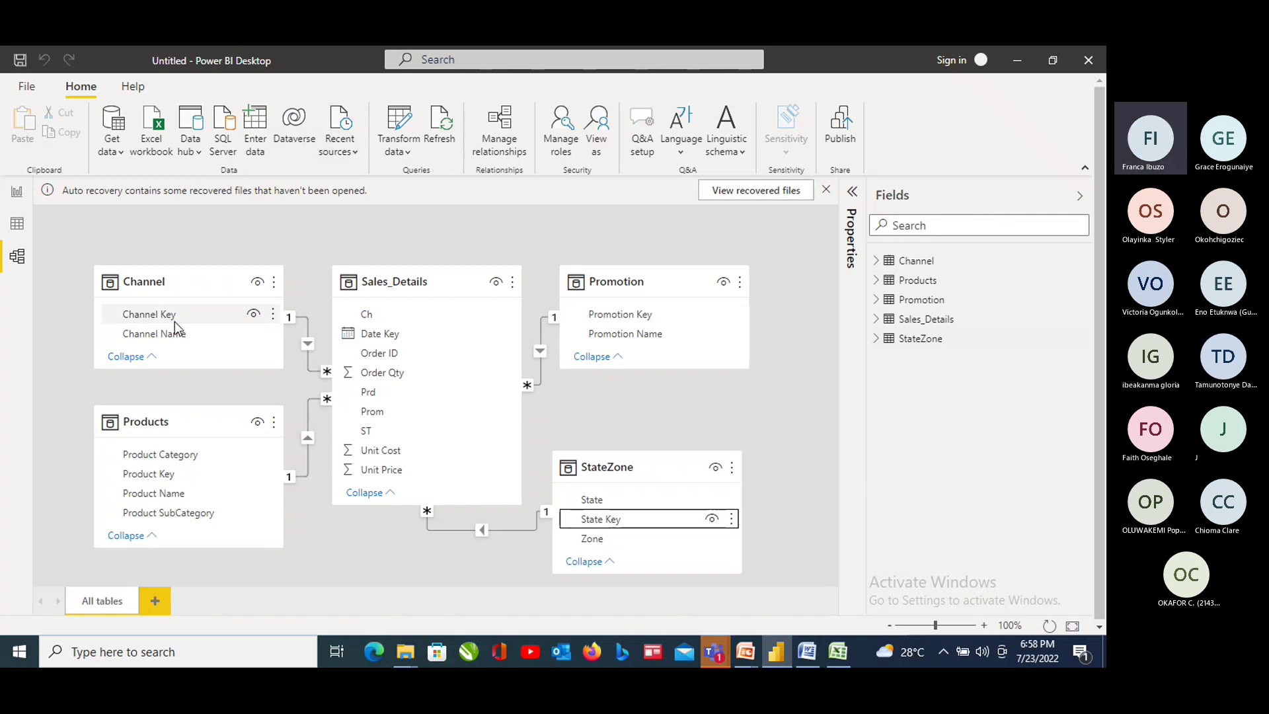
Delete the relationship between Channel and Sales_Details, and review the remaining relationships in the model's relationship list
right_click(312, 347)
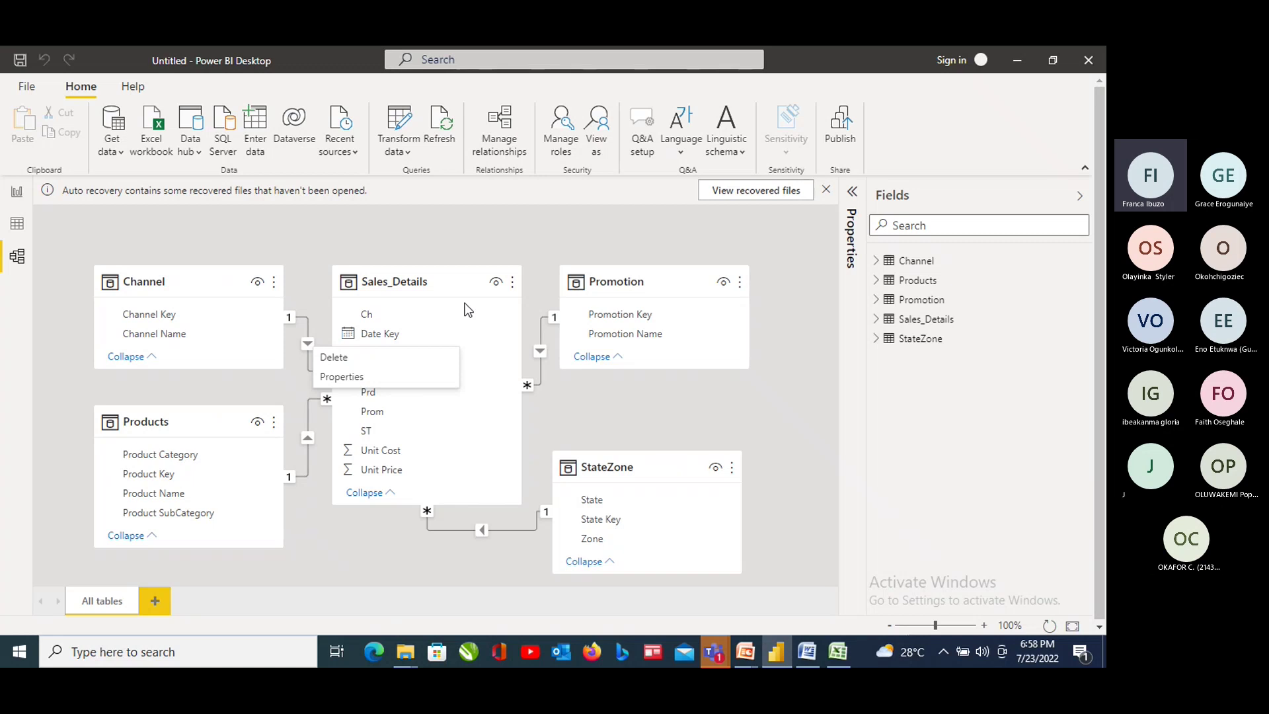
left_click(332, 360)
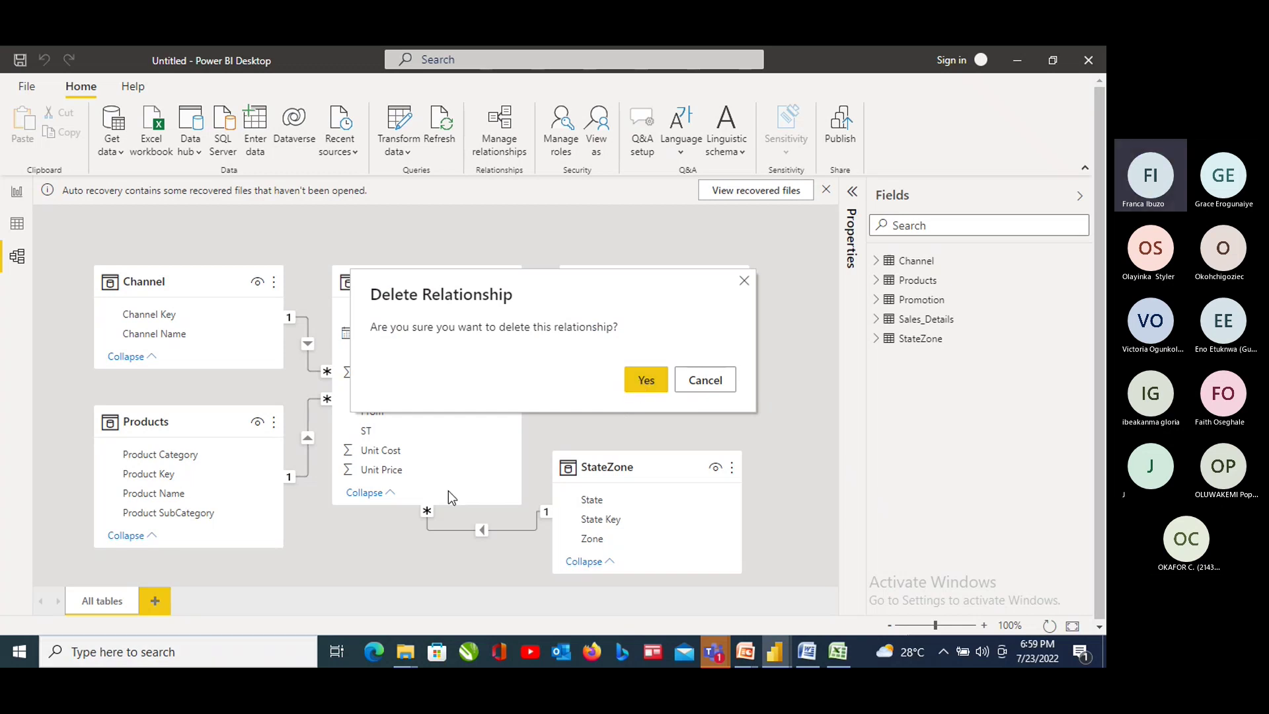
left_click(640, 384)
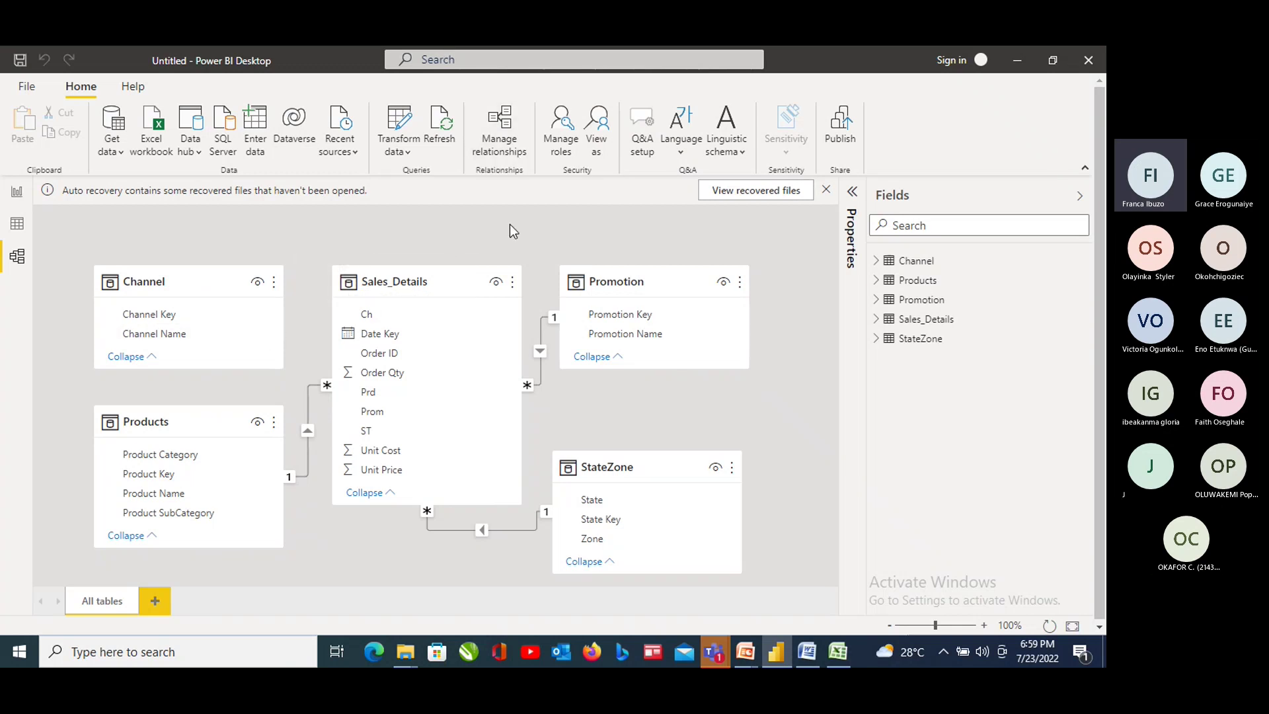
left_click(509, 145)
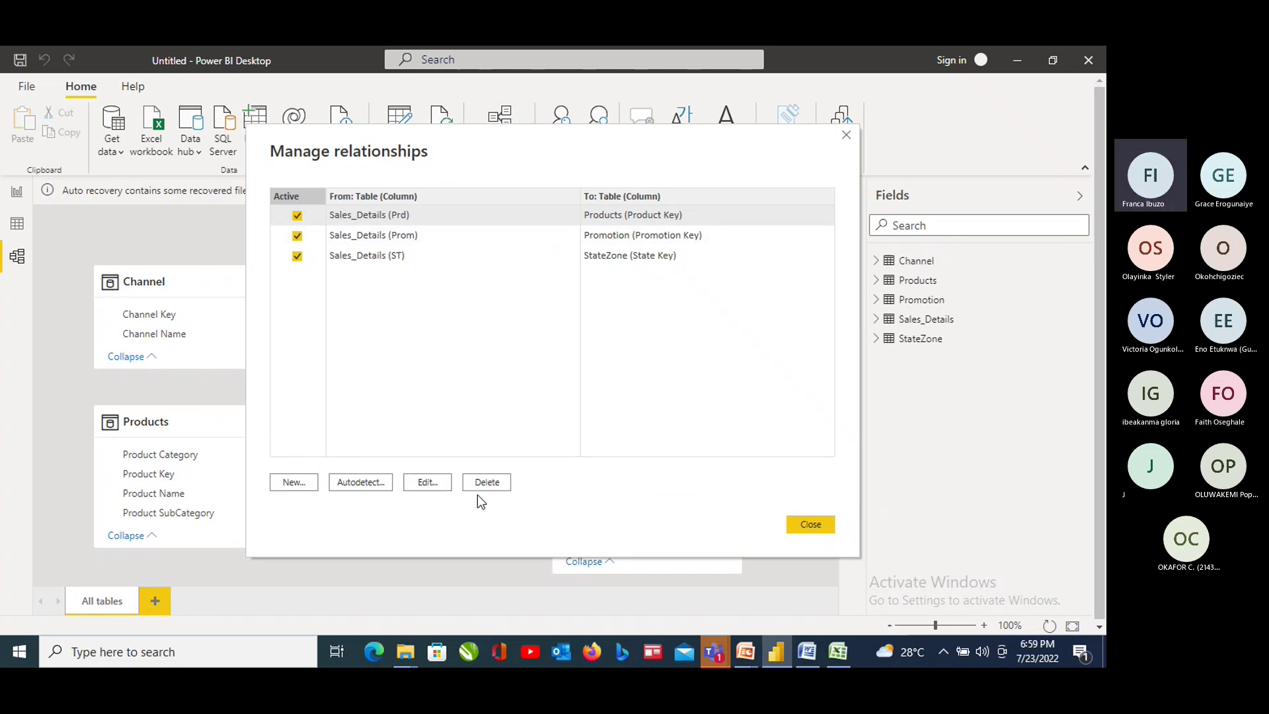
left_click(801, 524)
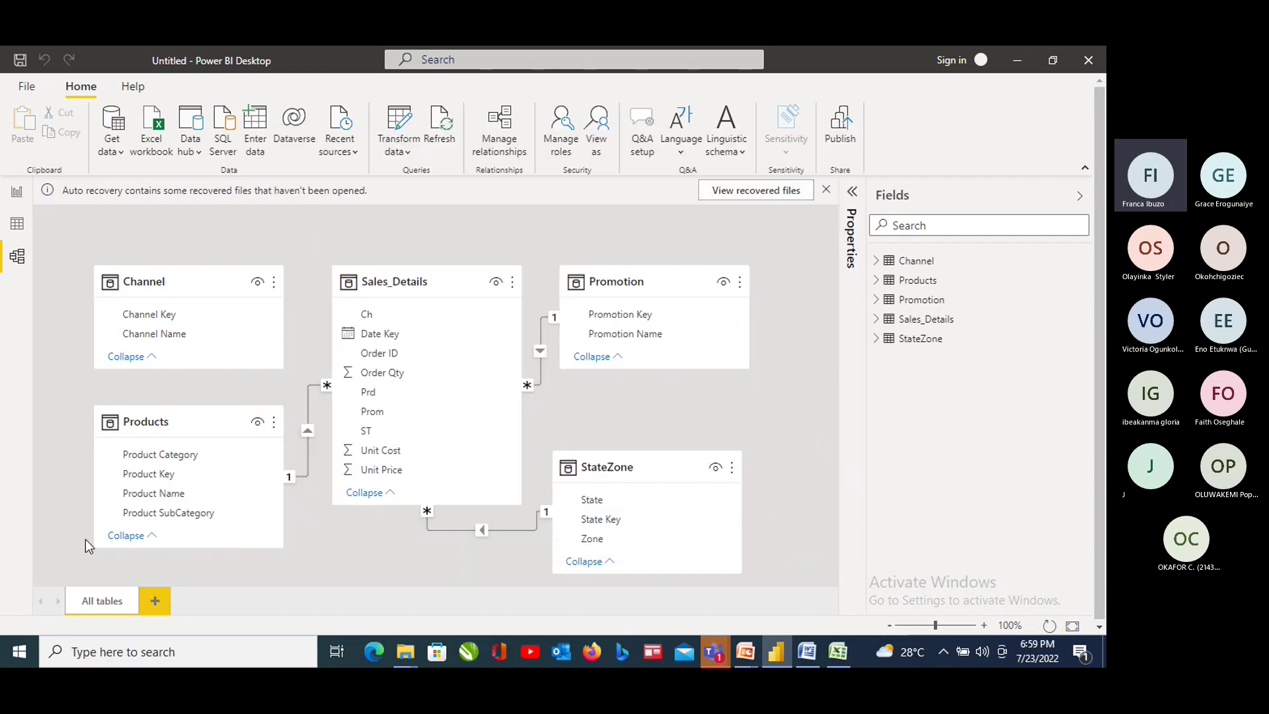
Delete the relationships linking Sales_Details to the Products, Promotion and StateZone tables
right_click(308, 434)
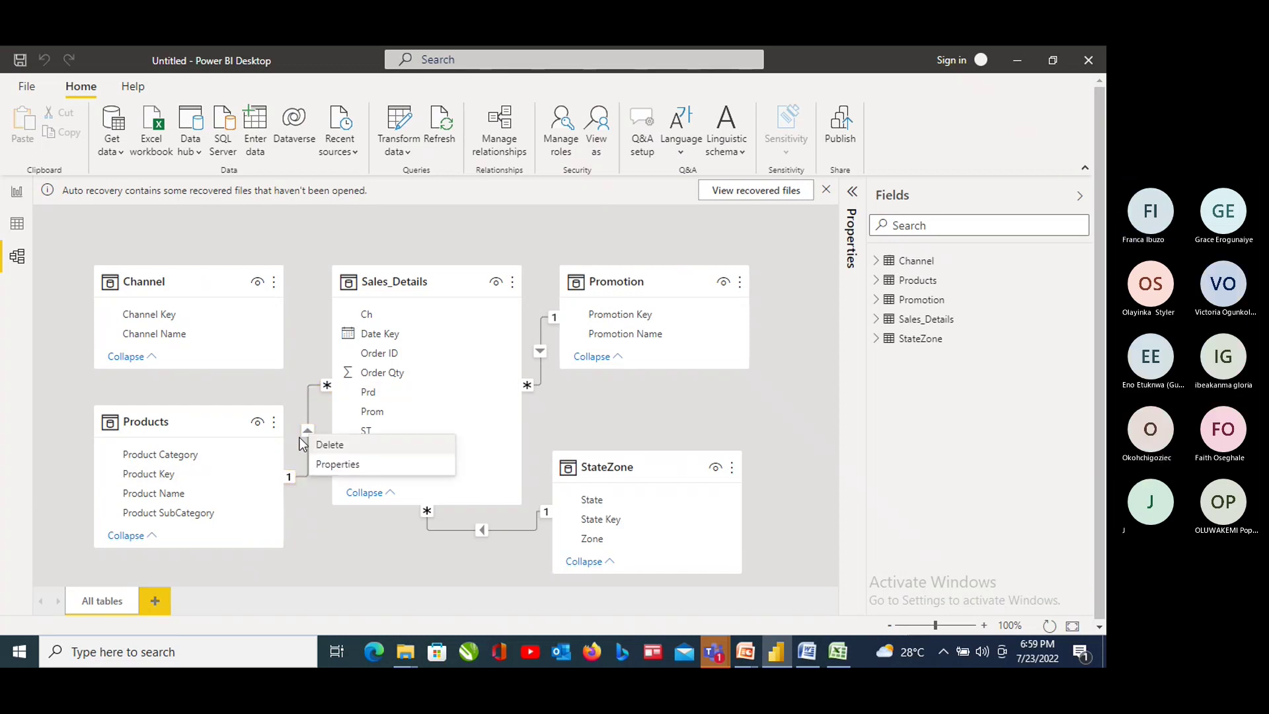
left_click(329, 445)
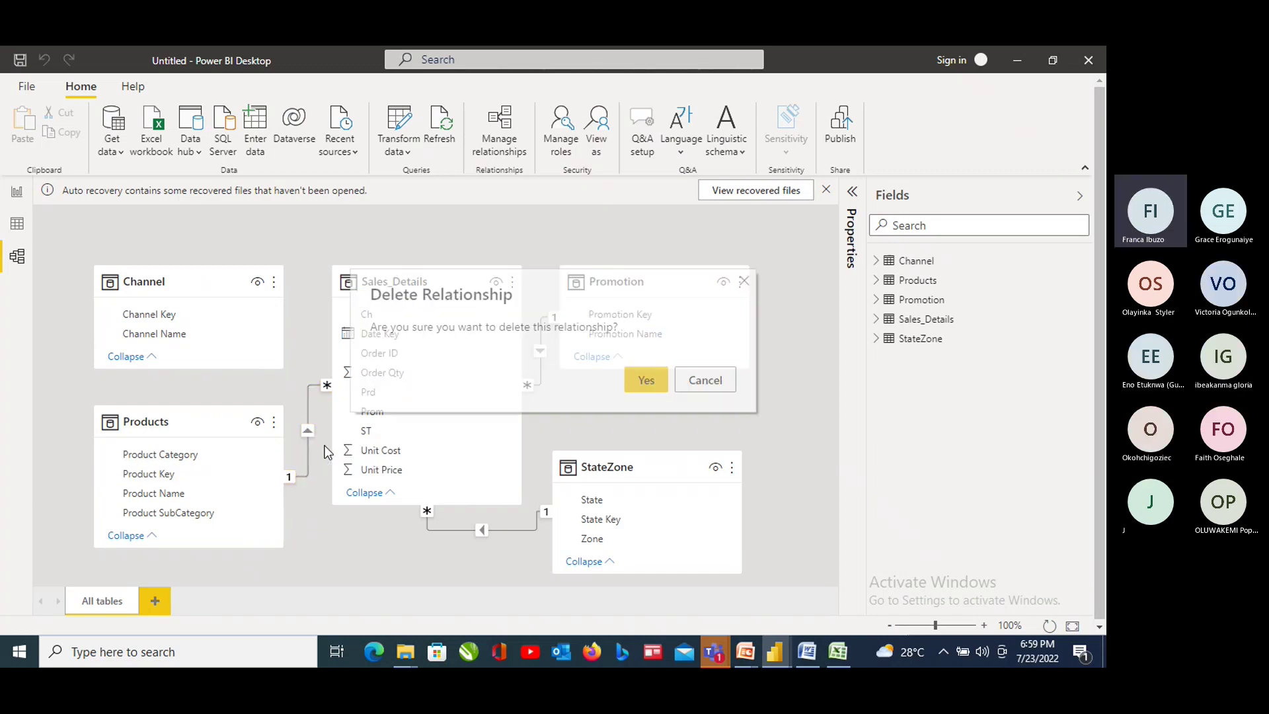
left_click(641, 382)
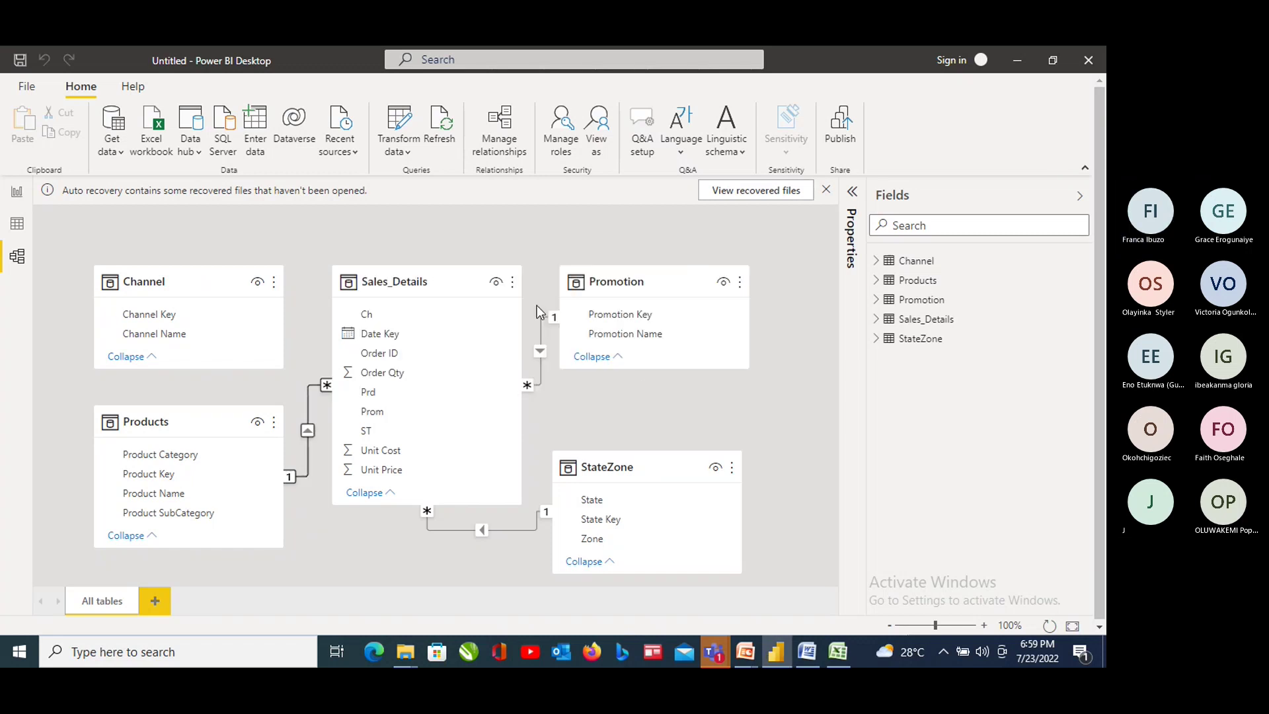
right_click(538, 351)
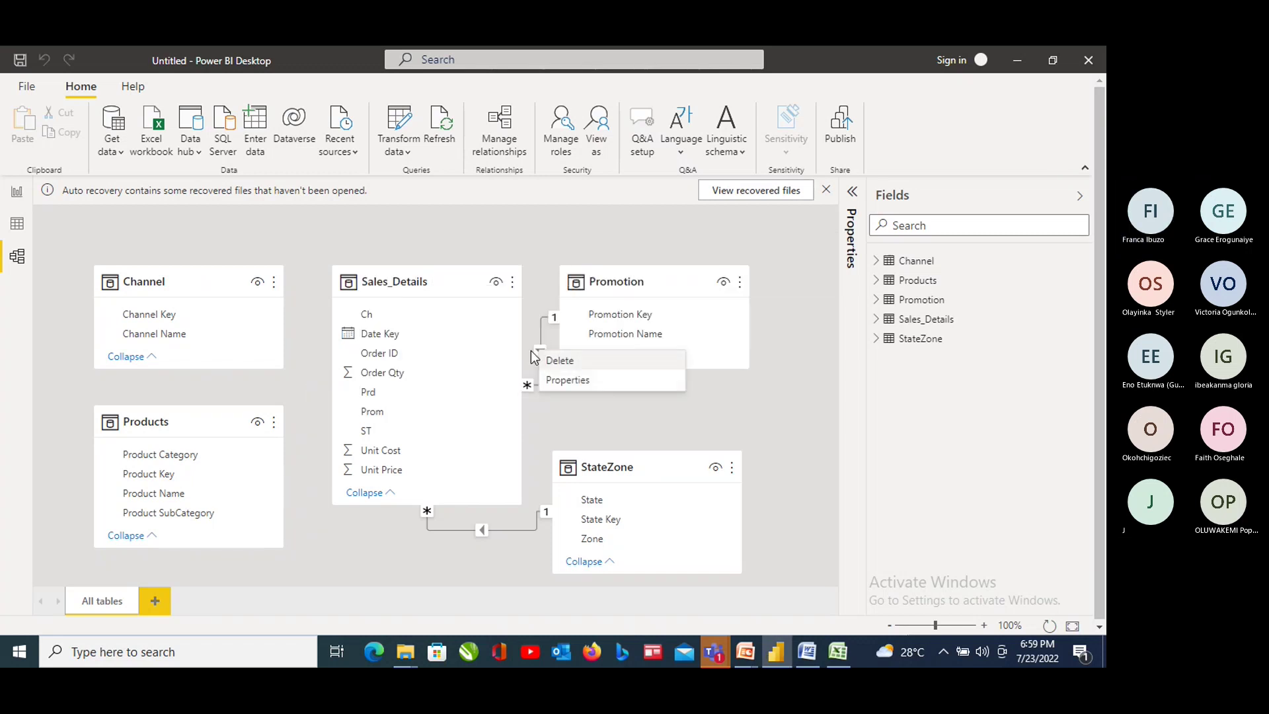
left_click(561, 360)
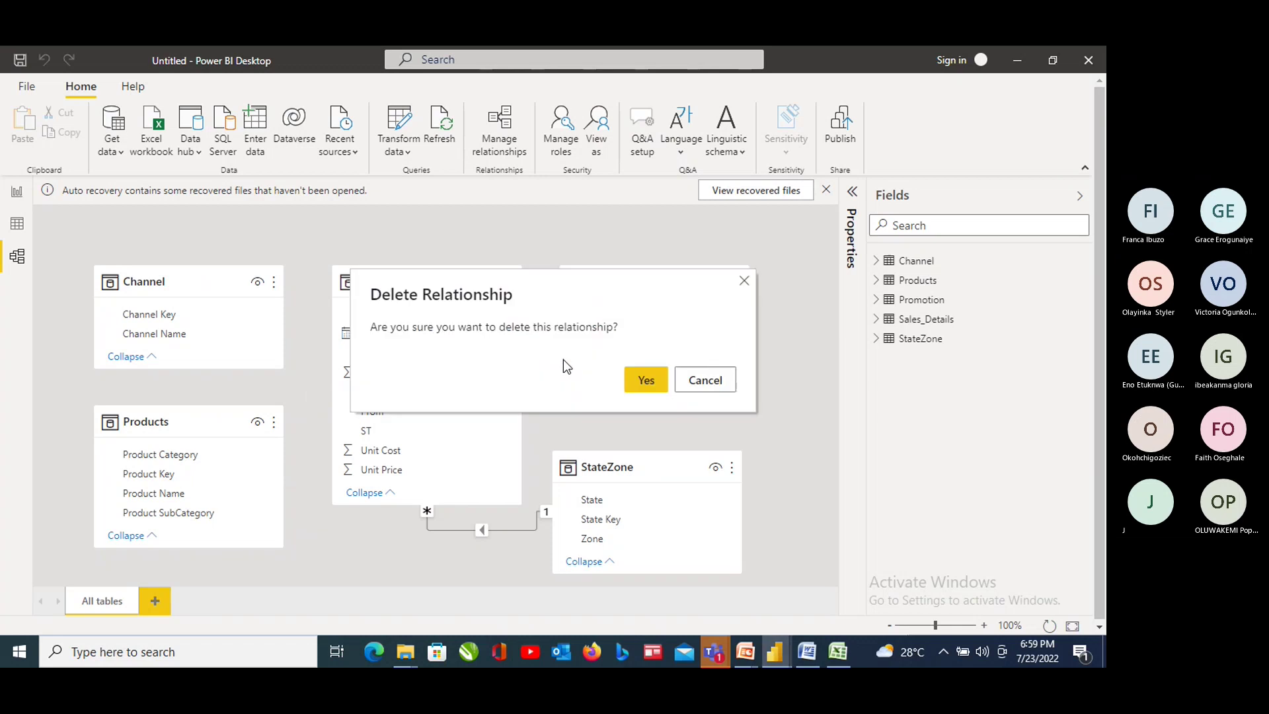
left_click(651, 379)
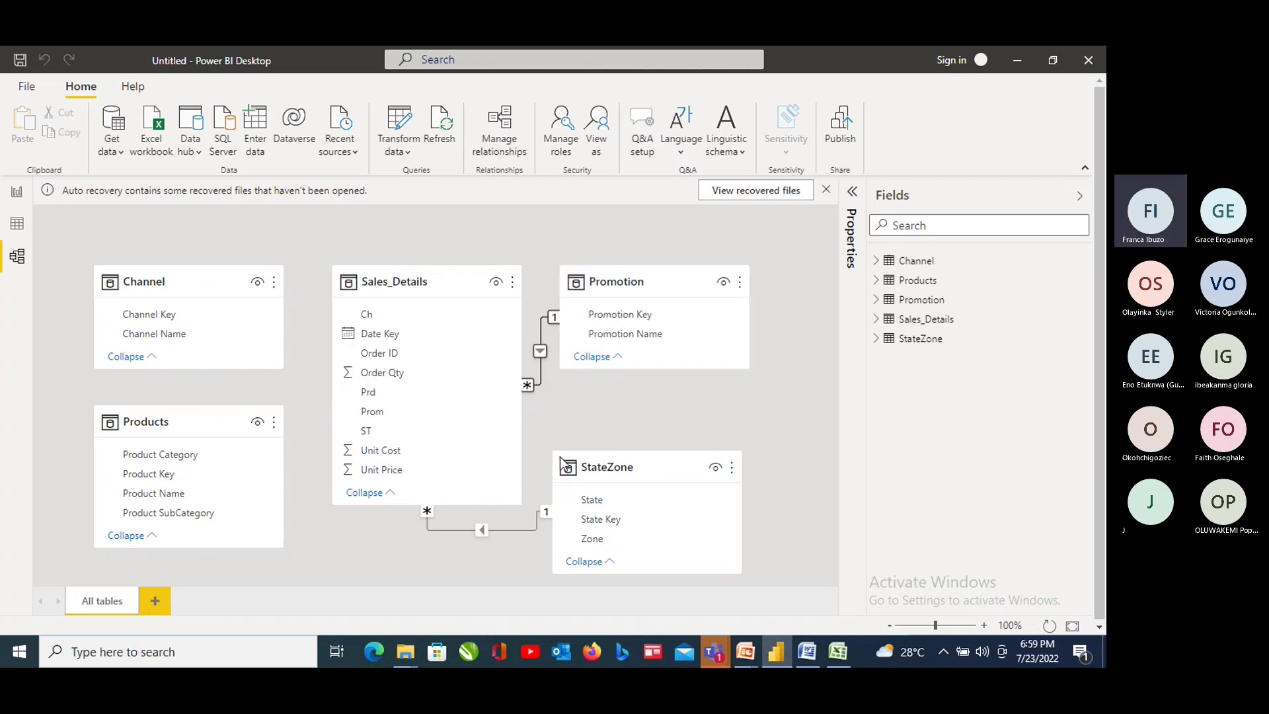
right_click(486, 533)
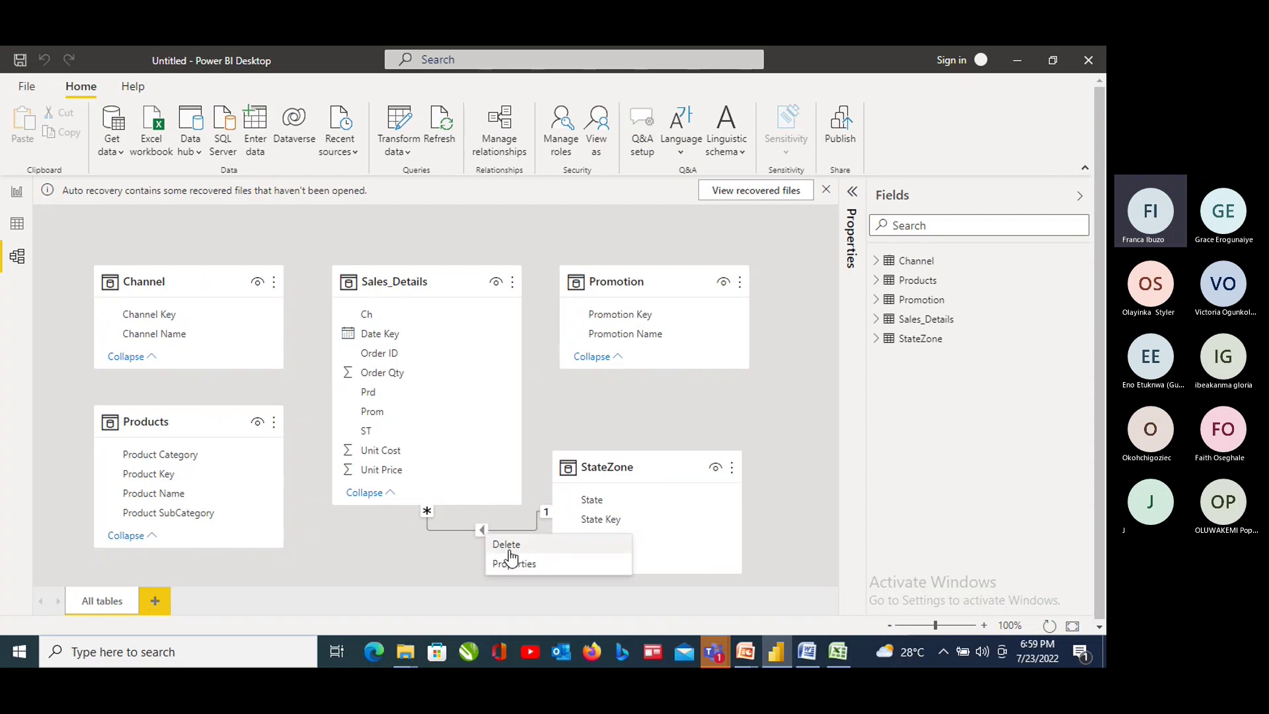
left_click(510, 546)
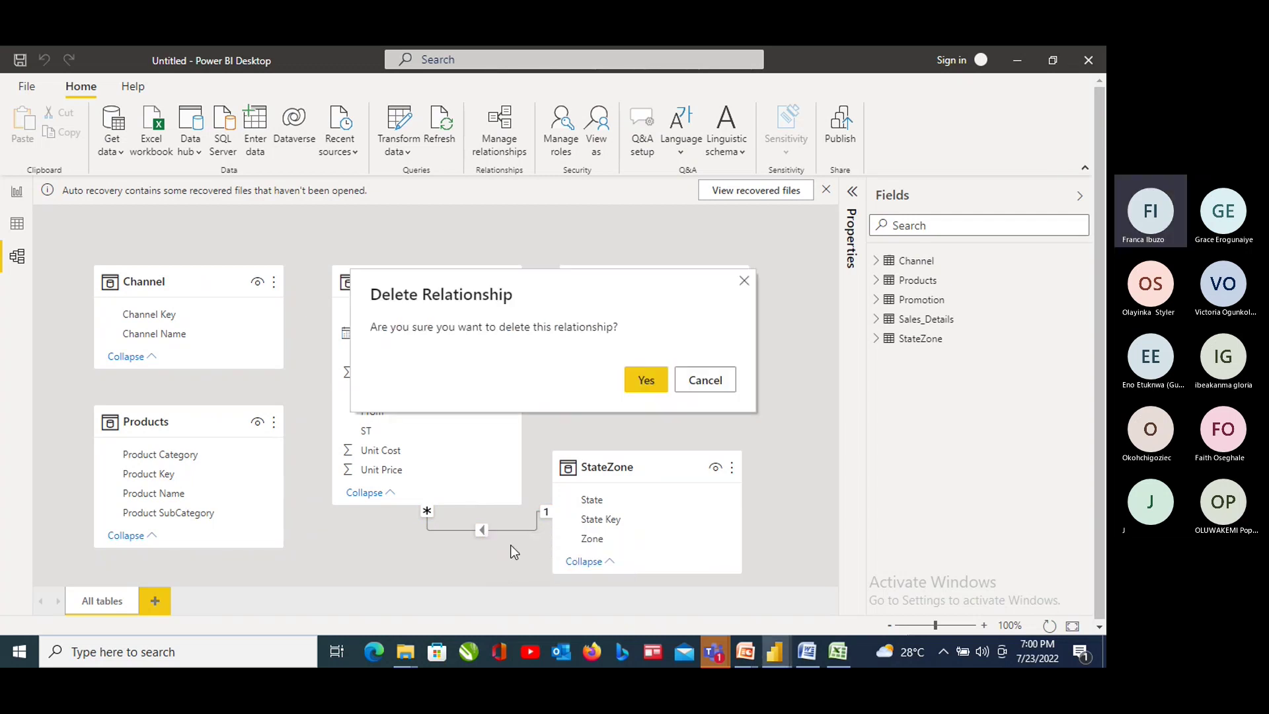
left_click(636, 397)
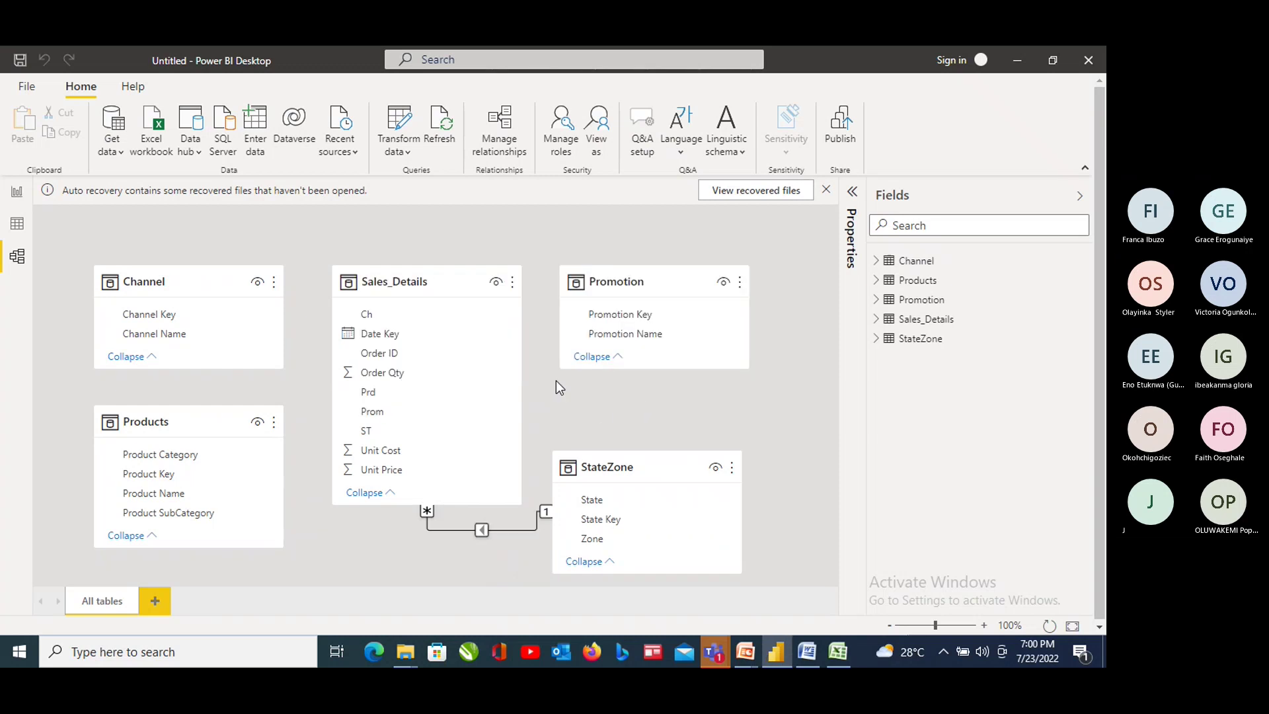
left_click(499, 156)
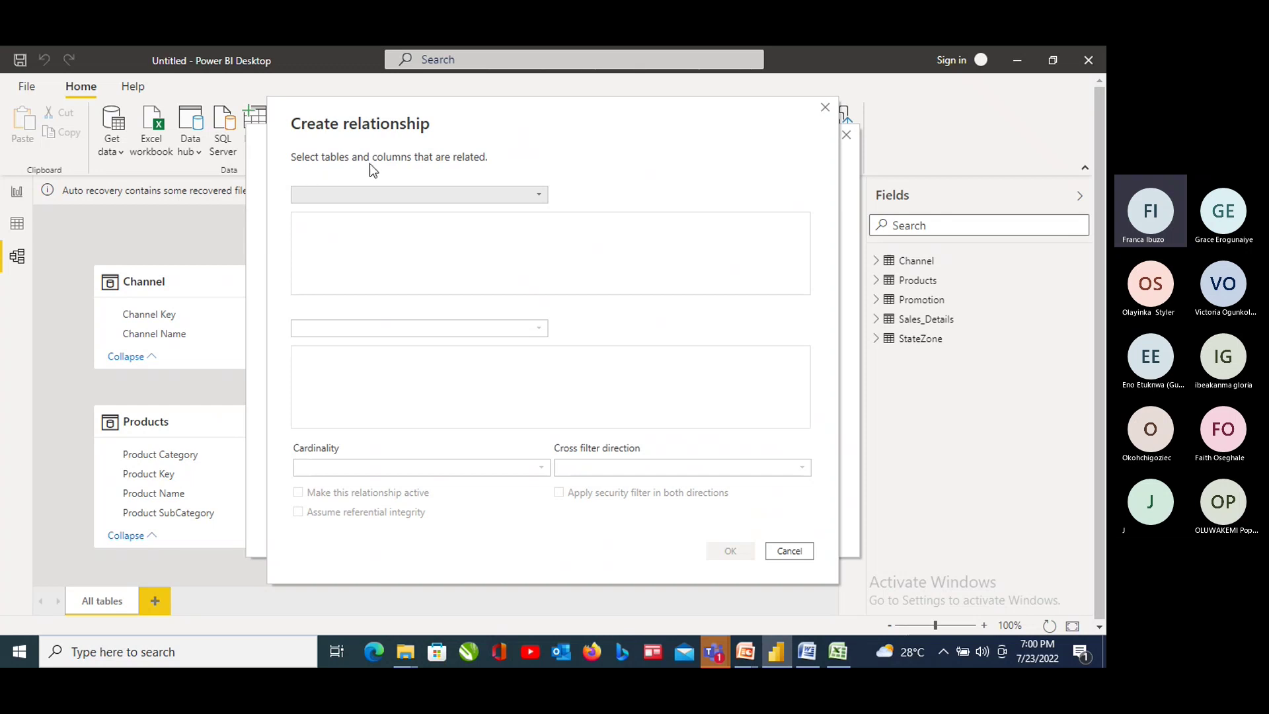
left_click(539, 198)
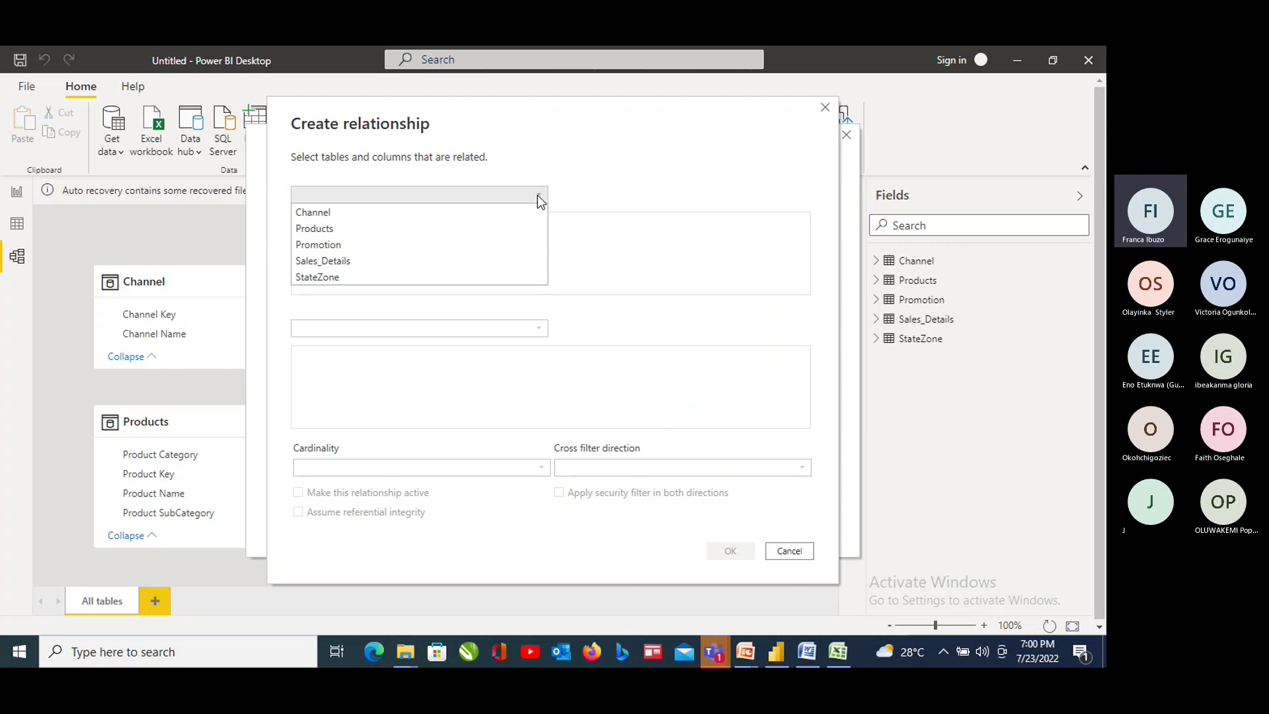
left_click(374, 262)
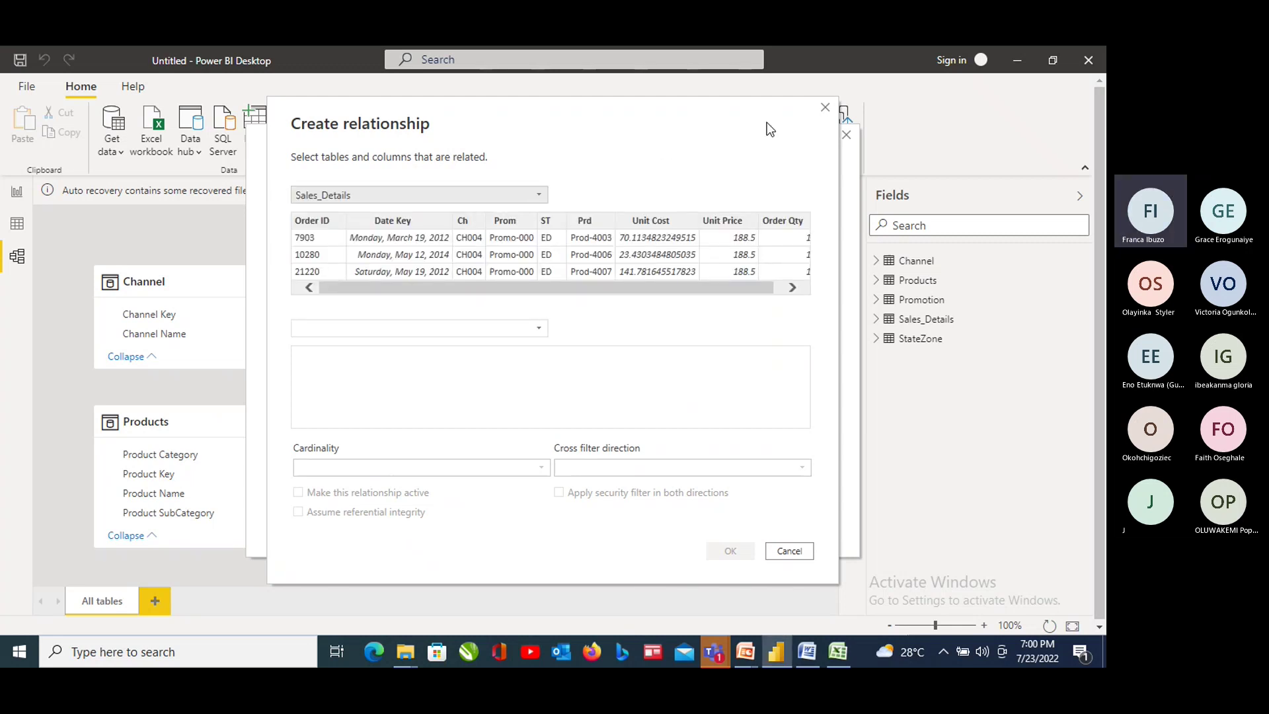
left_click(824, 109)
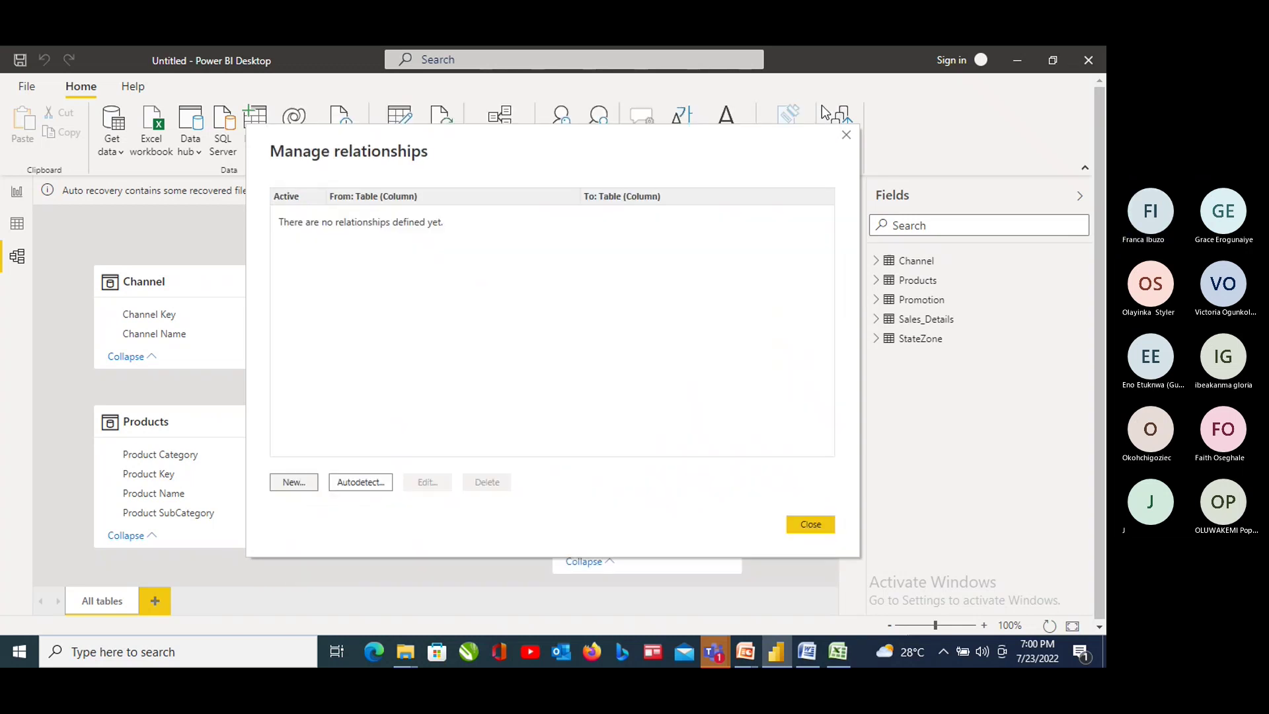
left_click(845, 136)
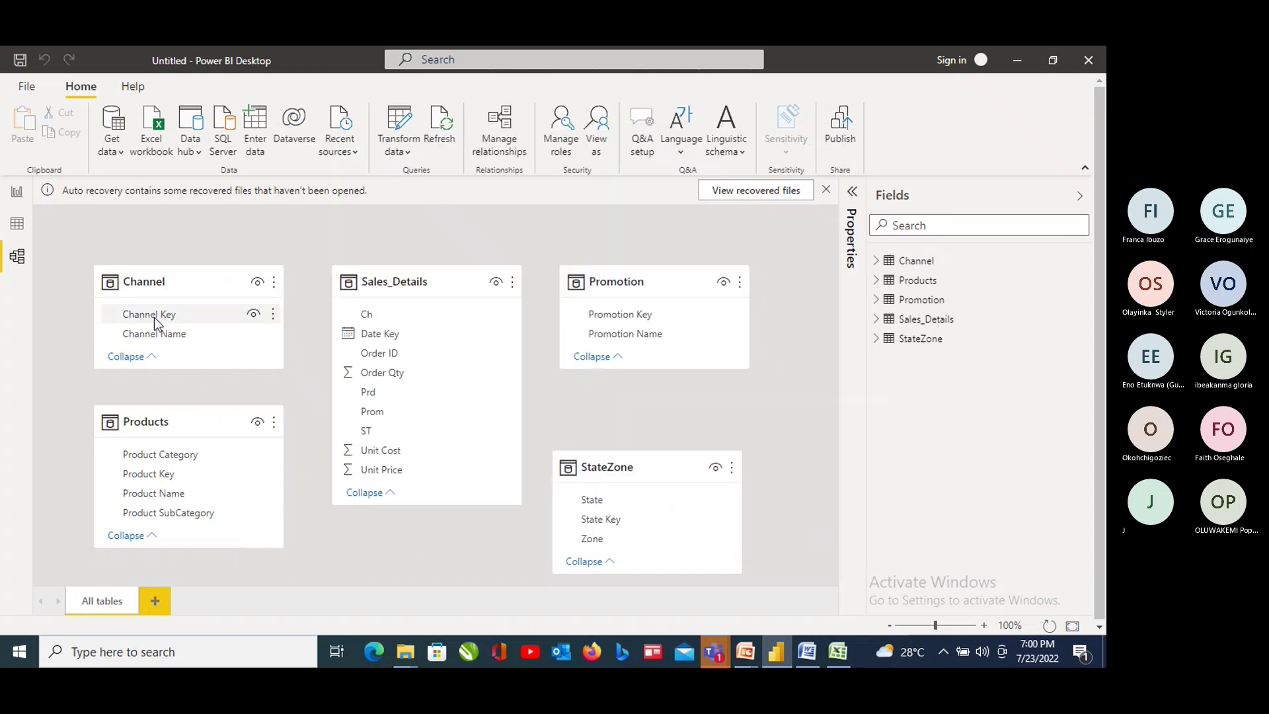
Relate Channel Key to the Ch column of Sales_Details and open that relationship for editing to view its cardinality options
left_click_drag(157, 322, 378, 331)
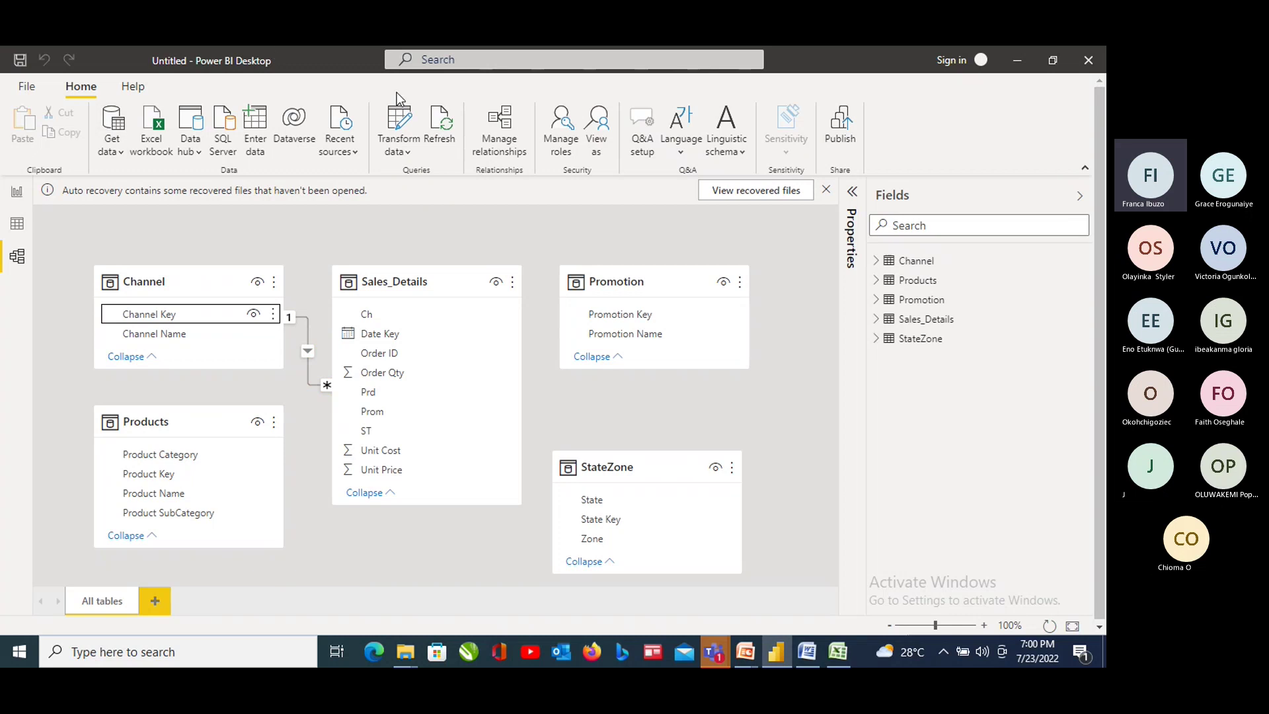
left_click(506, 157)
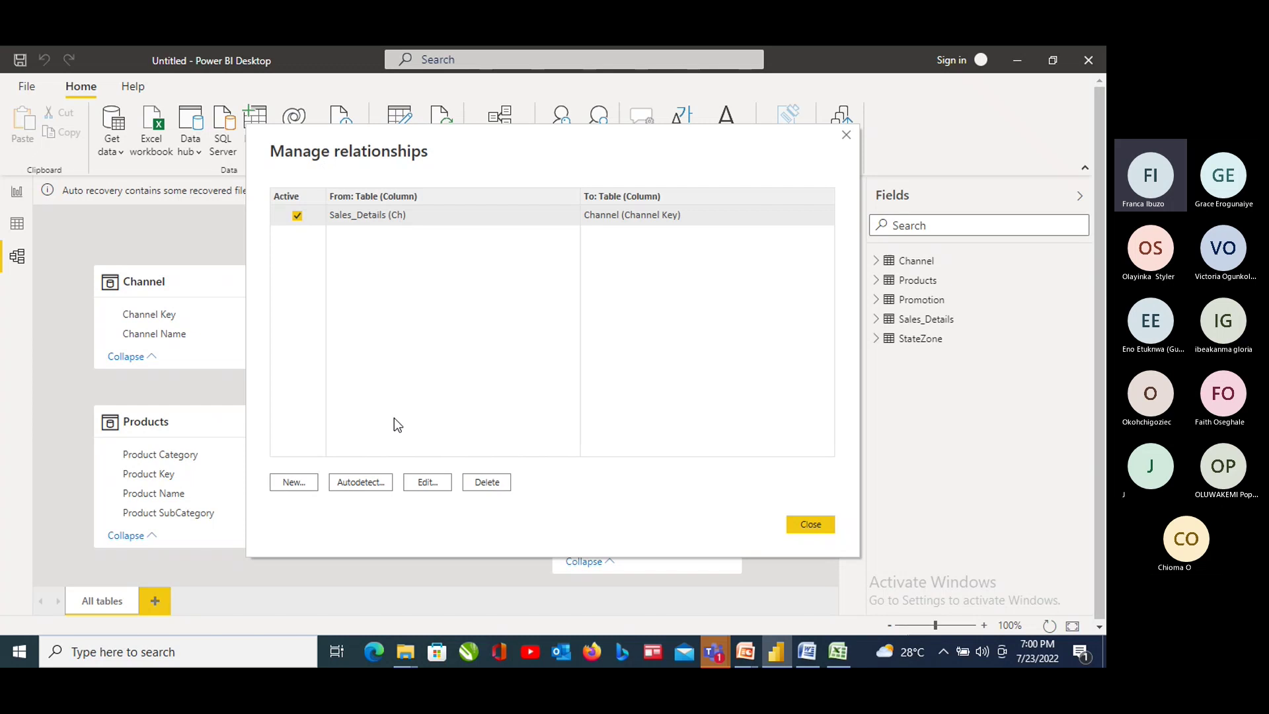
left_click(424, 484)
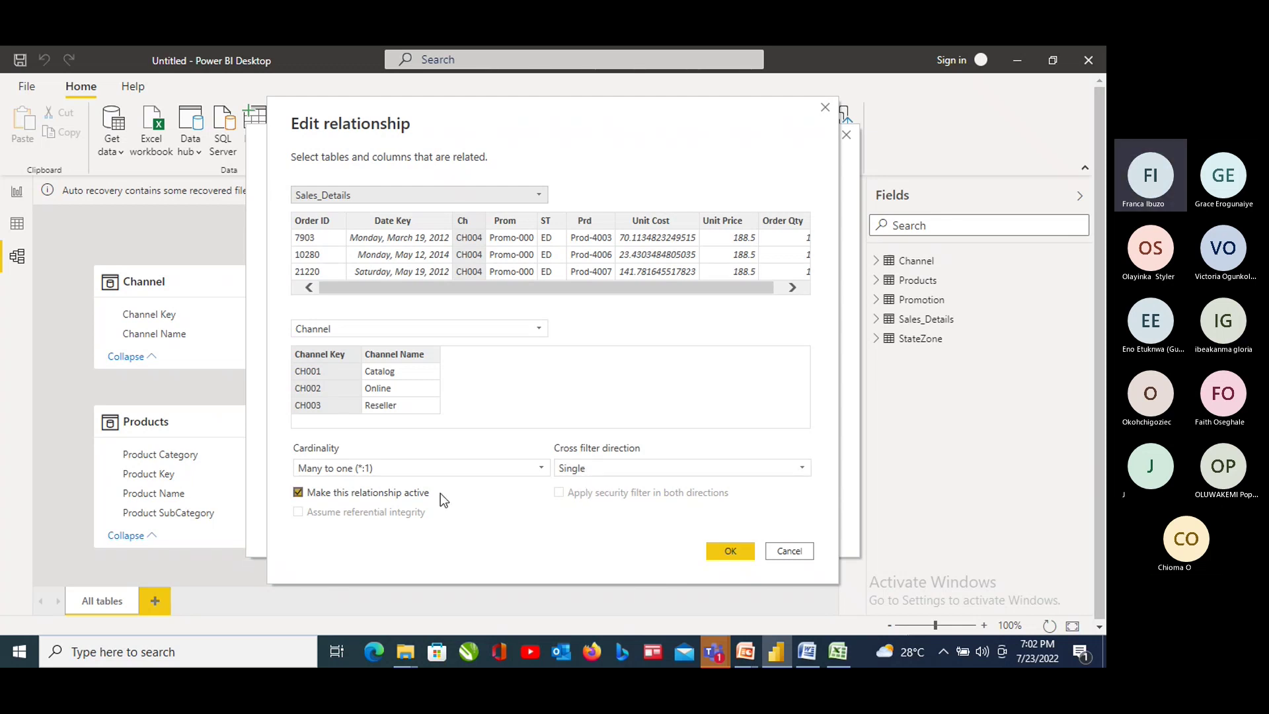
left_click(539, 468)
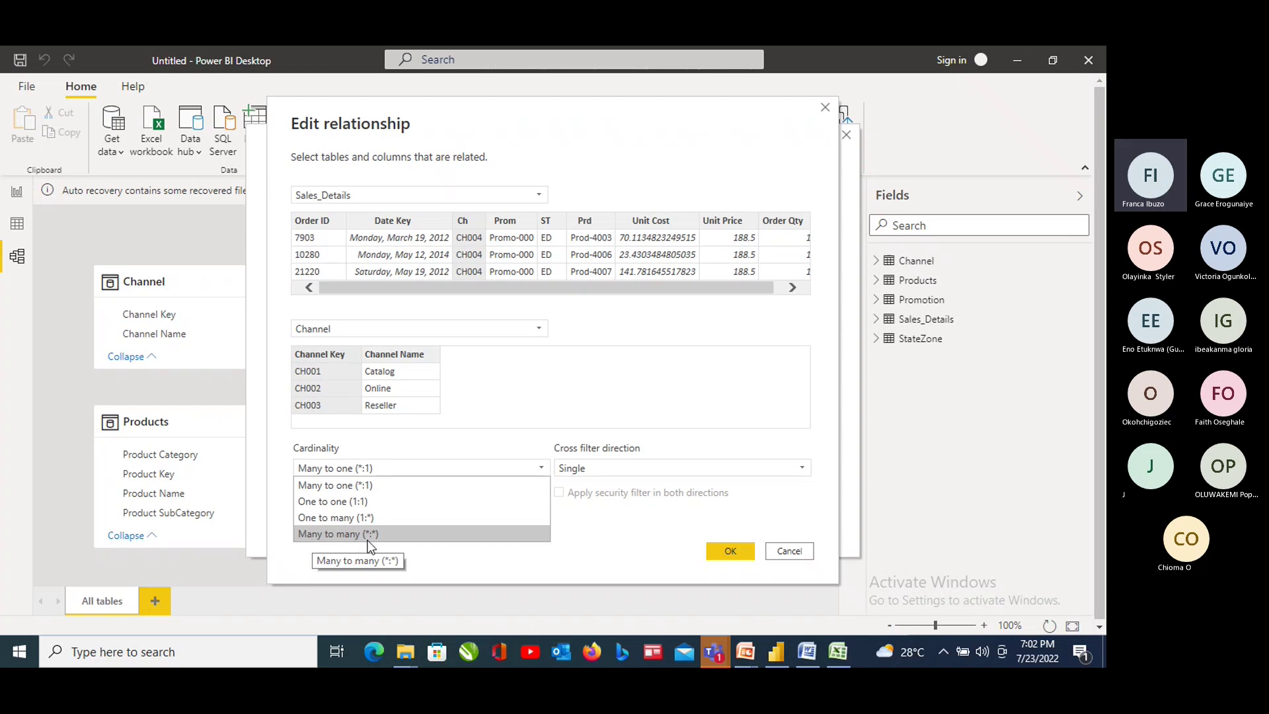
Edit the relationship to run from Channel's Channel Key to the Ch column of Sales_Details with One to many (1:*) cardinality
left_click(540, 195)
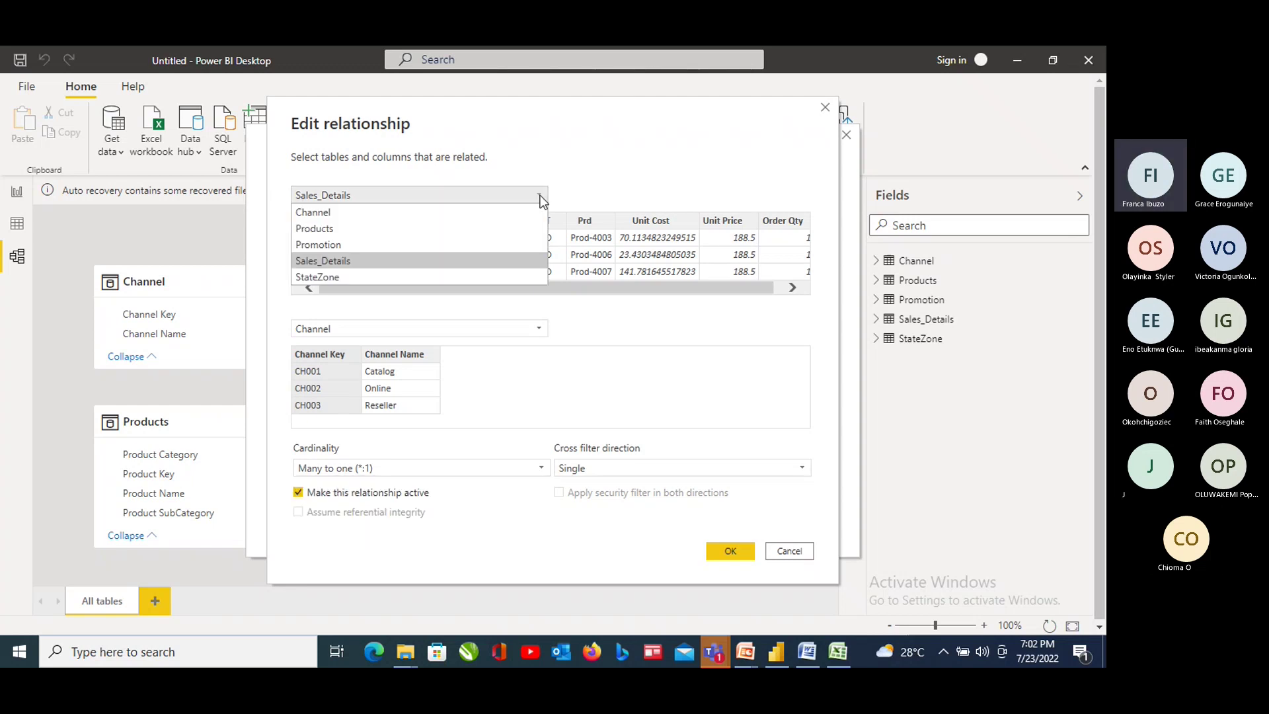
left_click(344, 210)
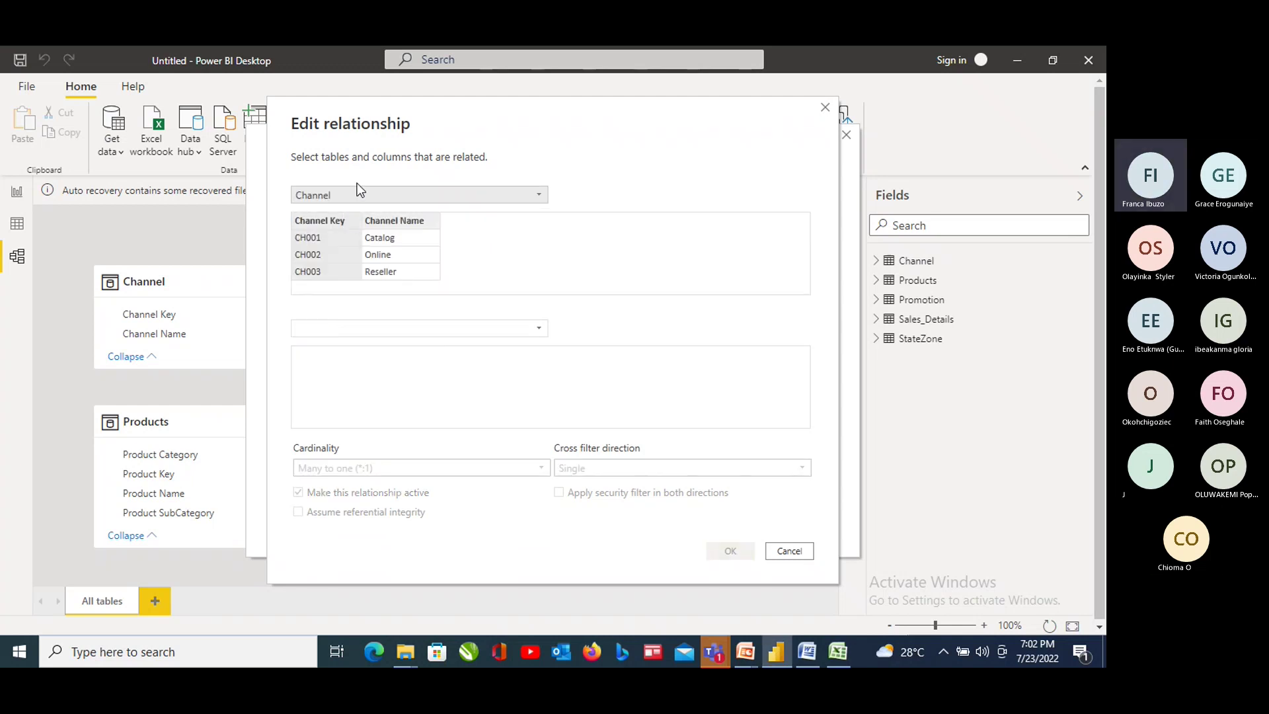
left_click(539, 331)
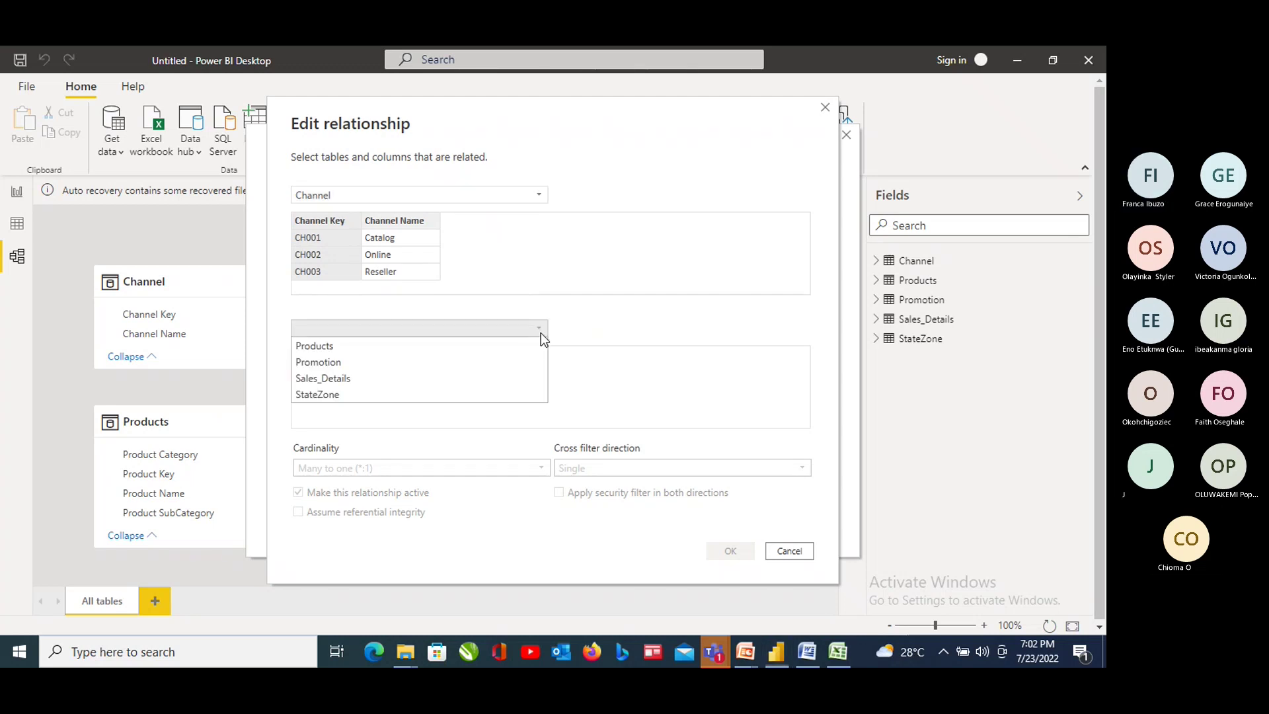
left_click(327, 379)
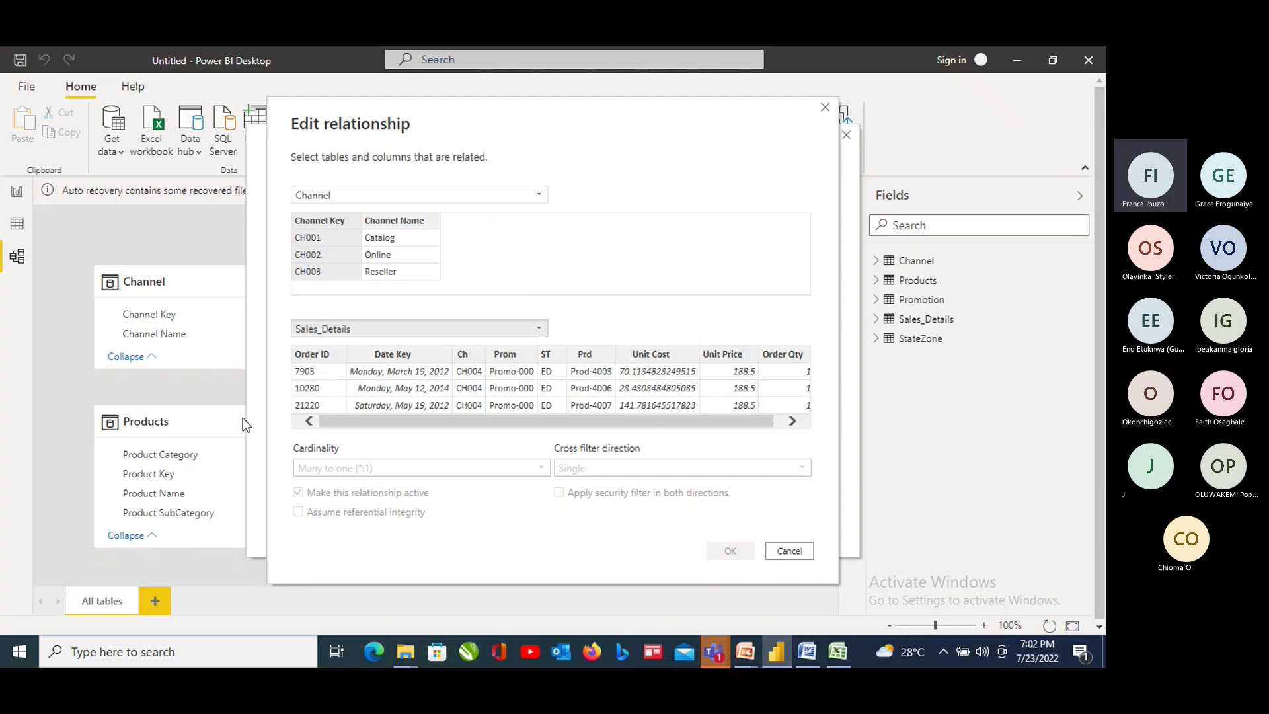
left_click(469, 403)
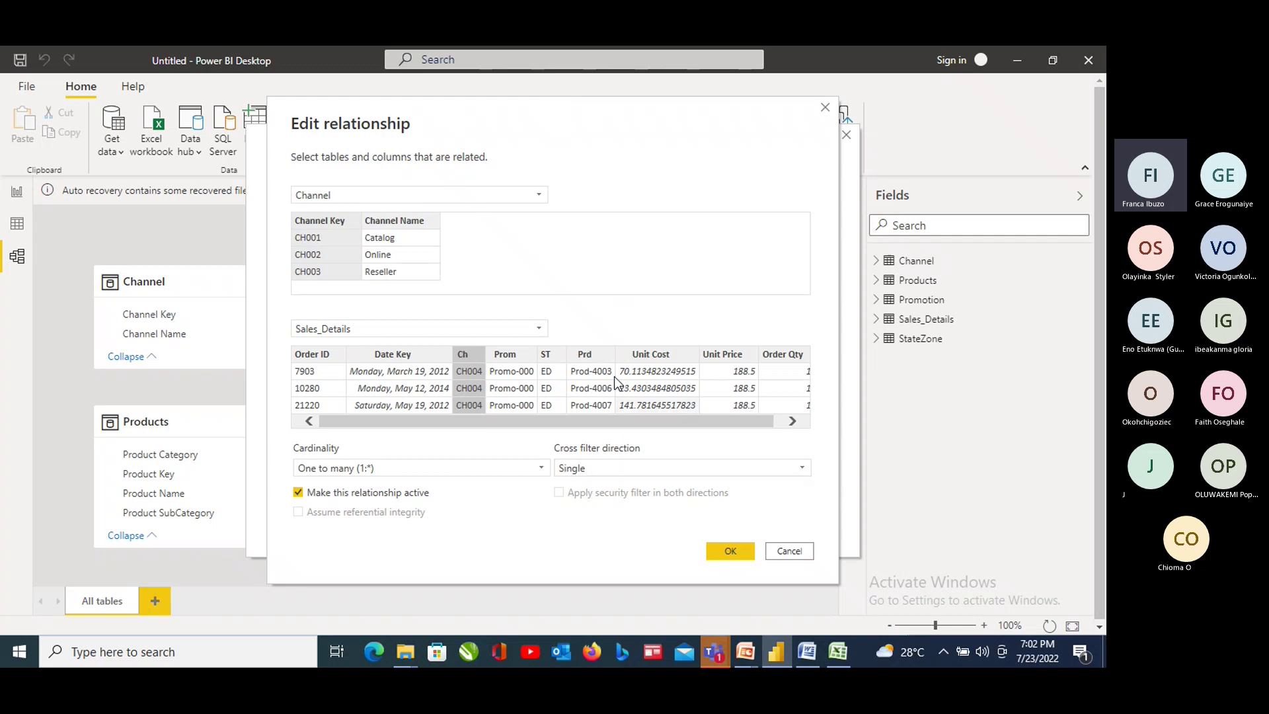
left_click_drag(591, 121, 612, 135)
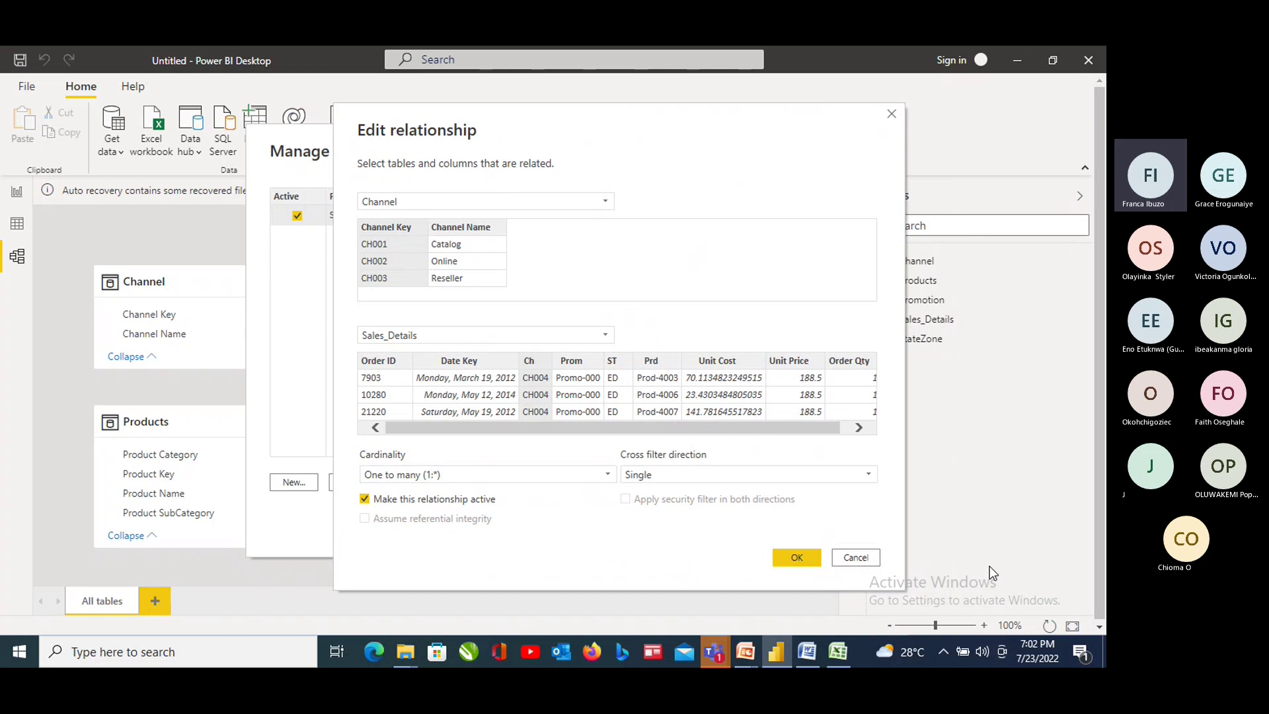
left_click(795, 559)
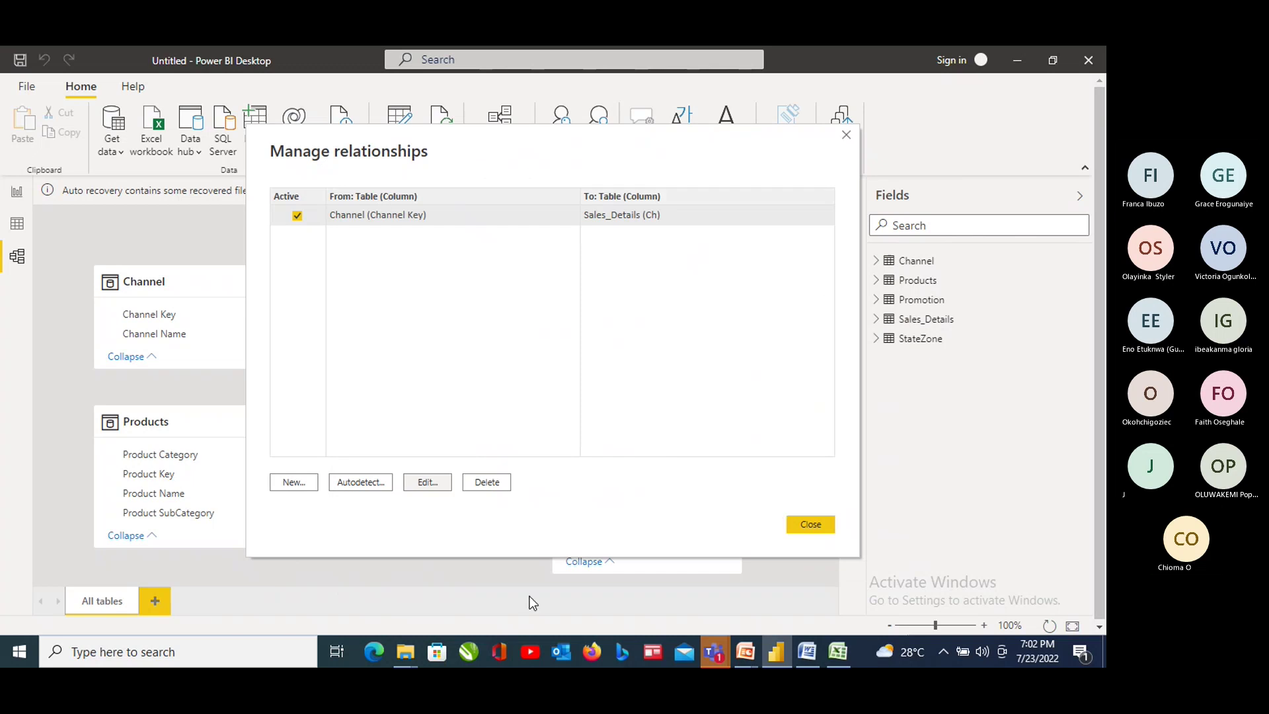
left_click(810, 524)
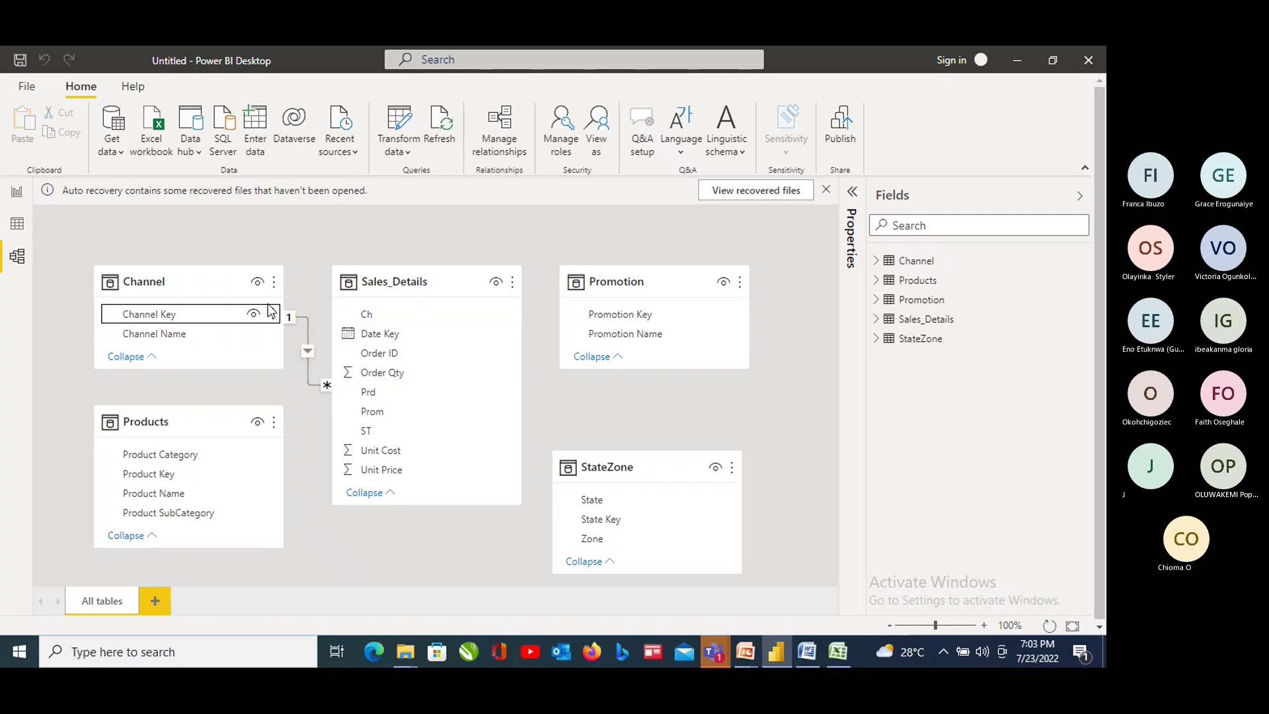
left_click(309, 370)
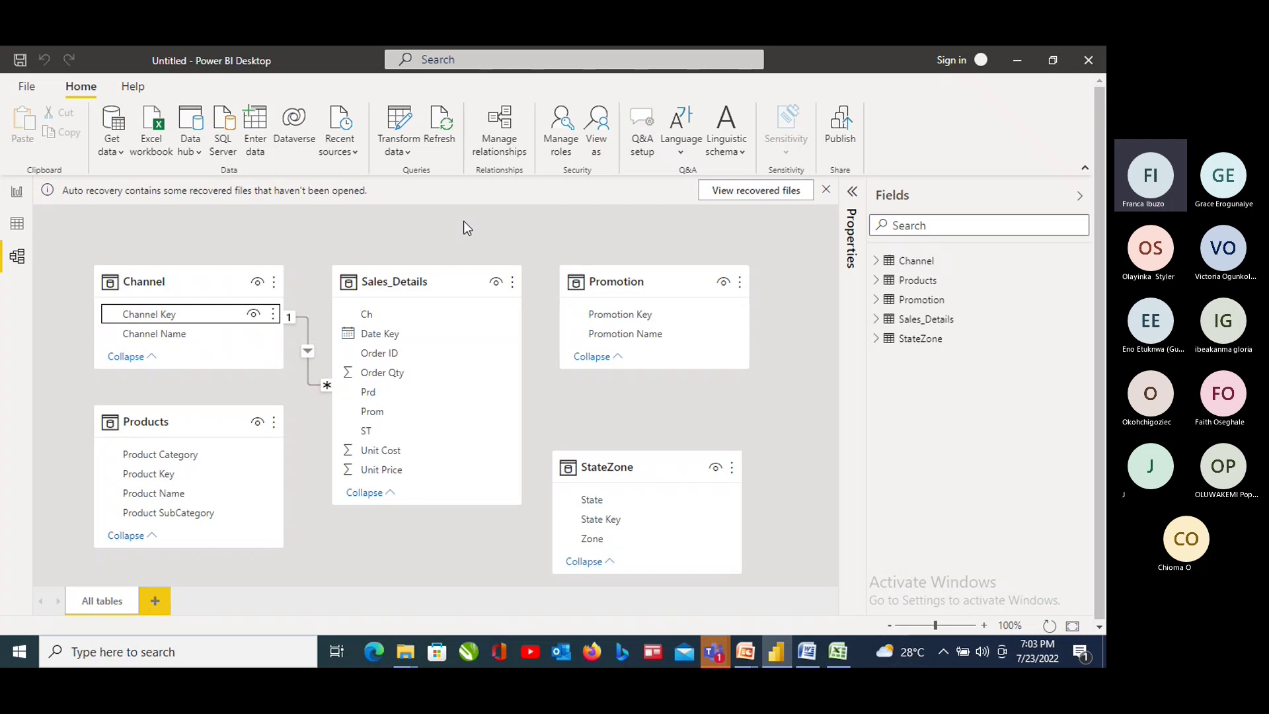
Reopen the Channel relationship for editing and again set Channel as the first table, matched to Sales_Details on Ch, One to many
left_click(506, 152)
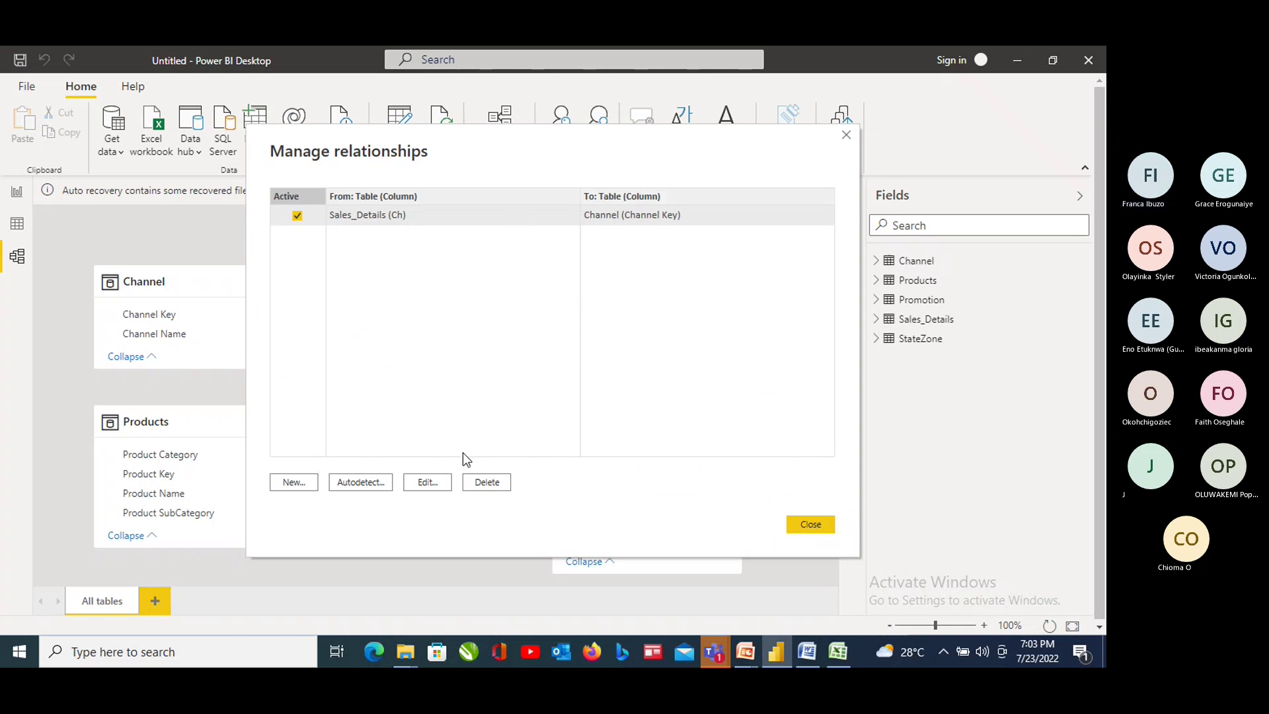
left_click(431, 485)
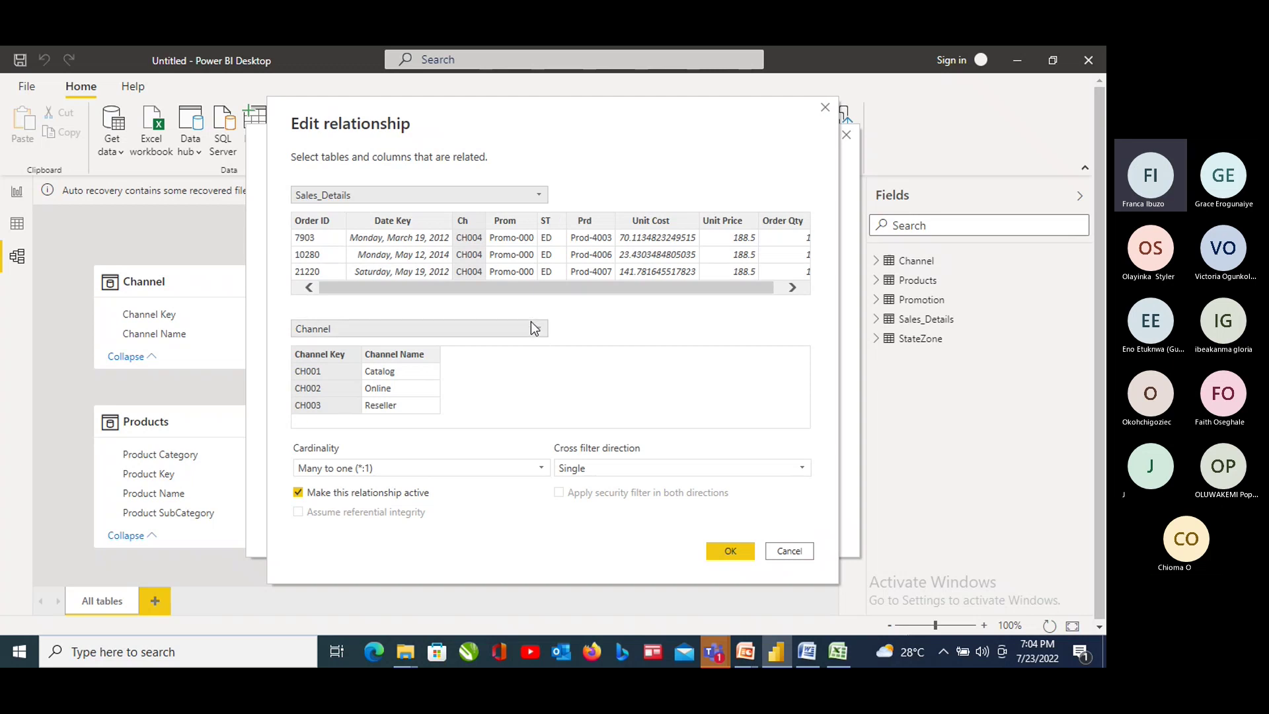
left_click(540, 195)
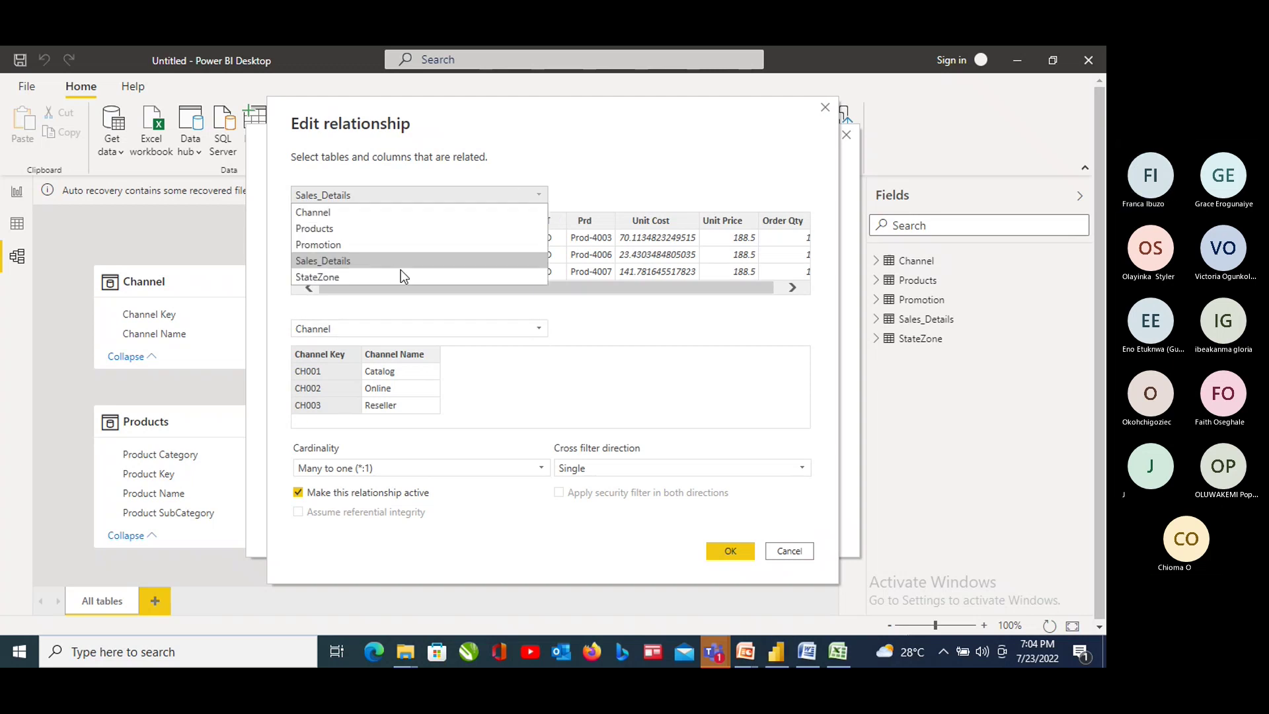
left_click(332, 212)
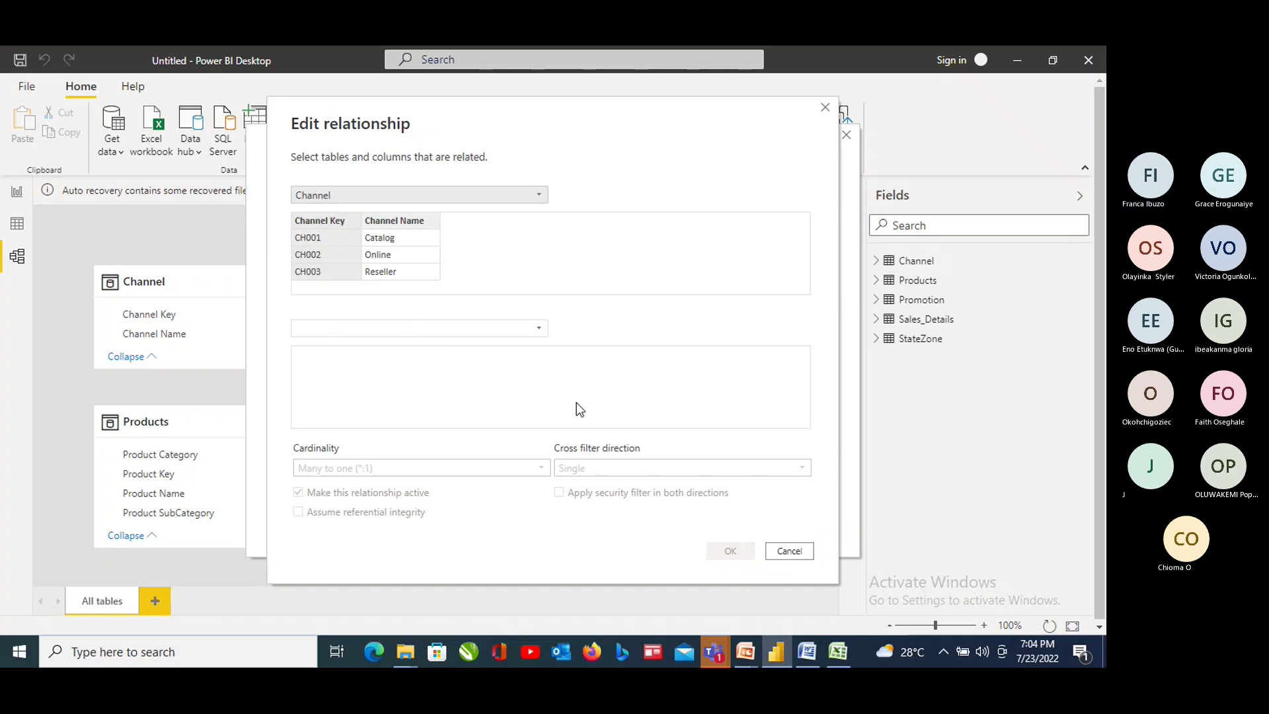
left_click(538, 328)
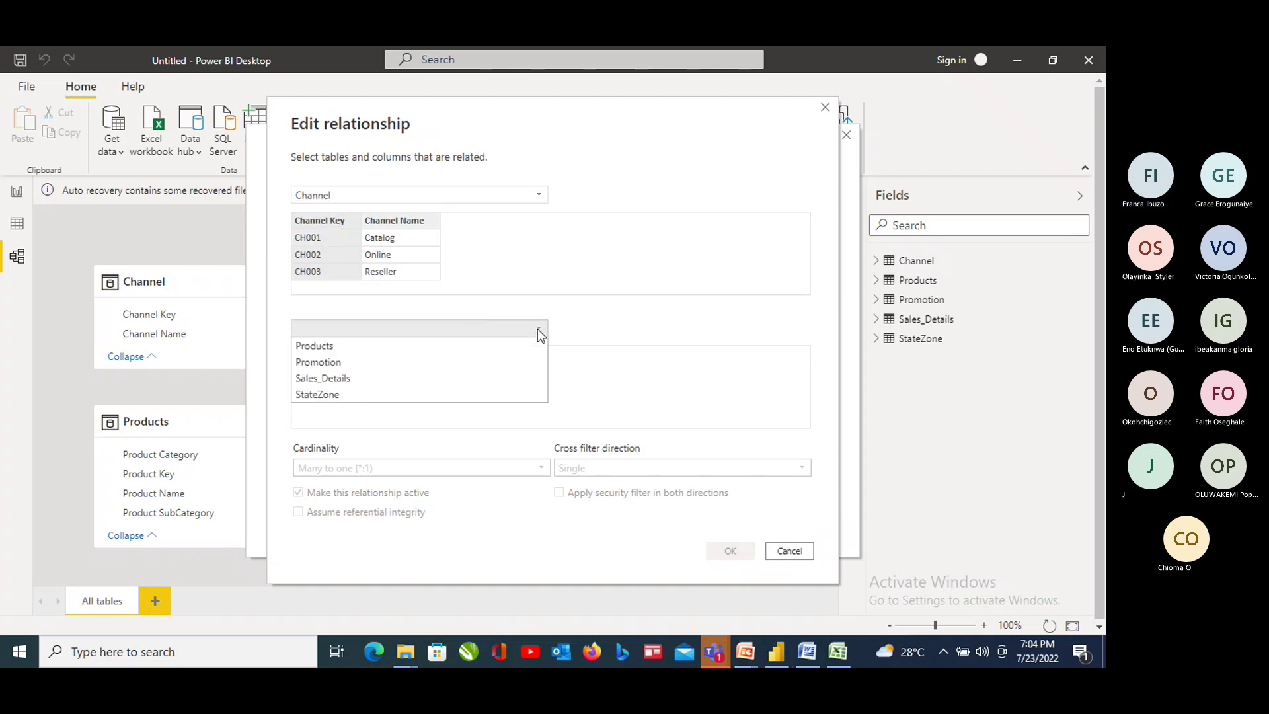
left_click(376, 386)
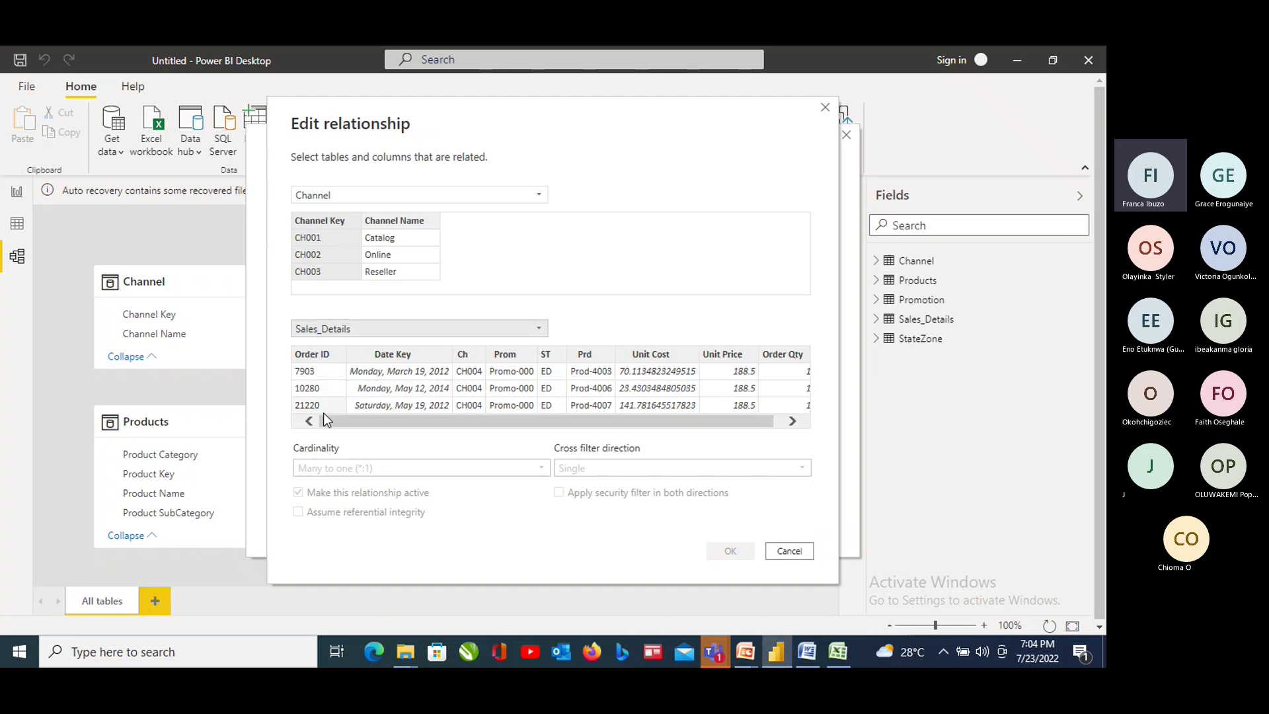
left_click(474, 394)
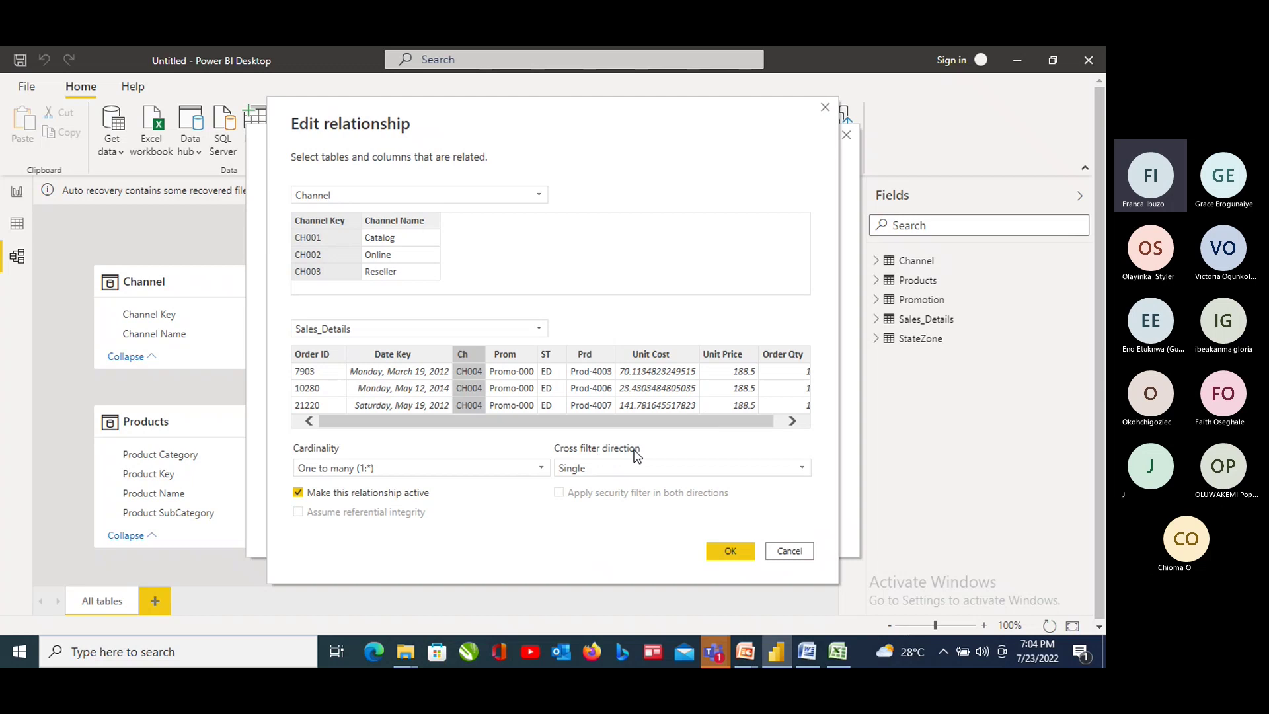
left_click(735, 555)
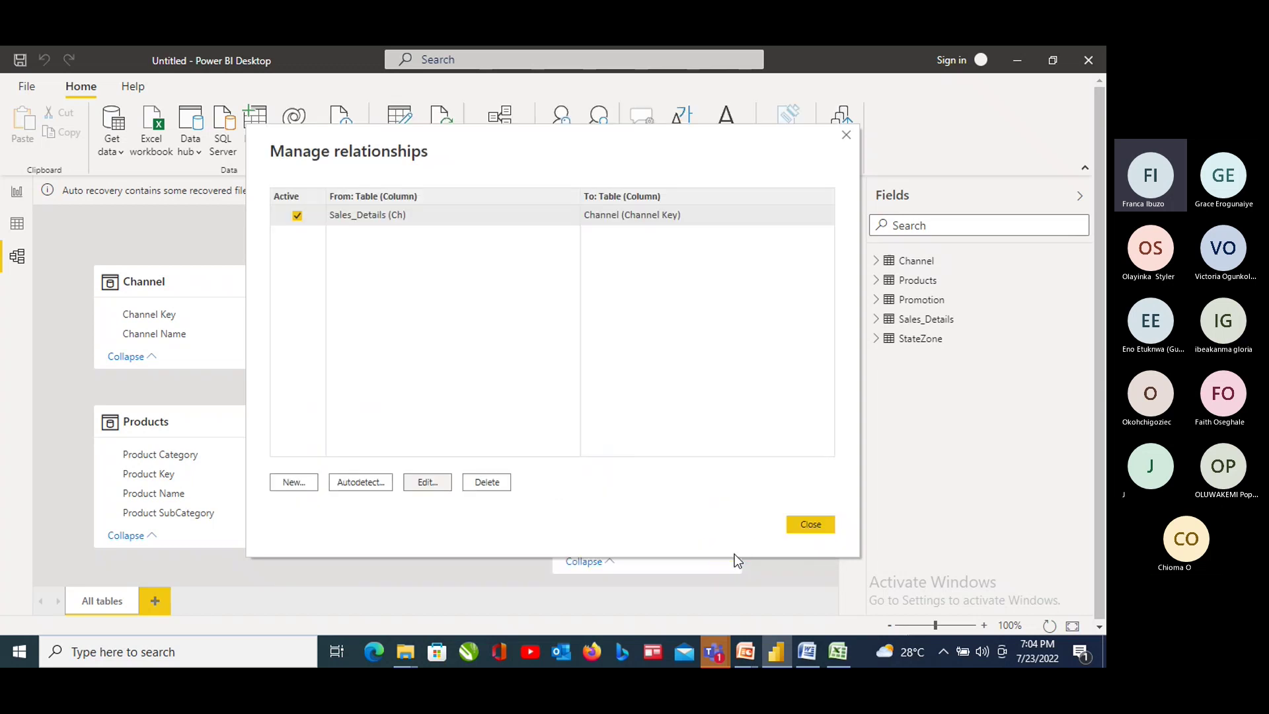
left_click(797, 529)
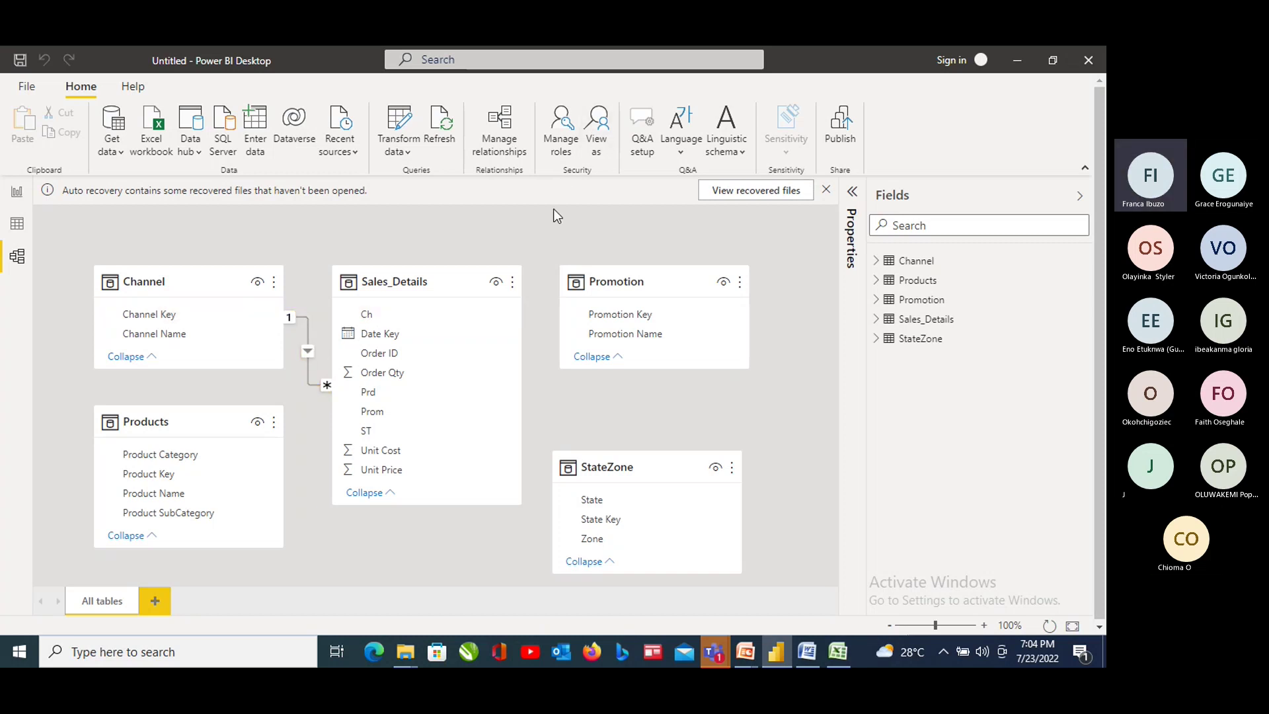
Set the cross filter direction of the relationship between Sales_Details and Channel to Both
left_click(497, 158)
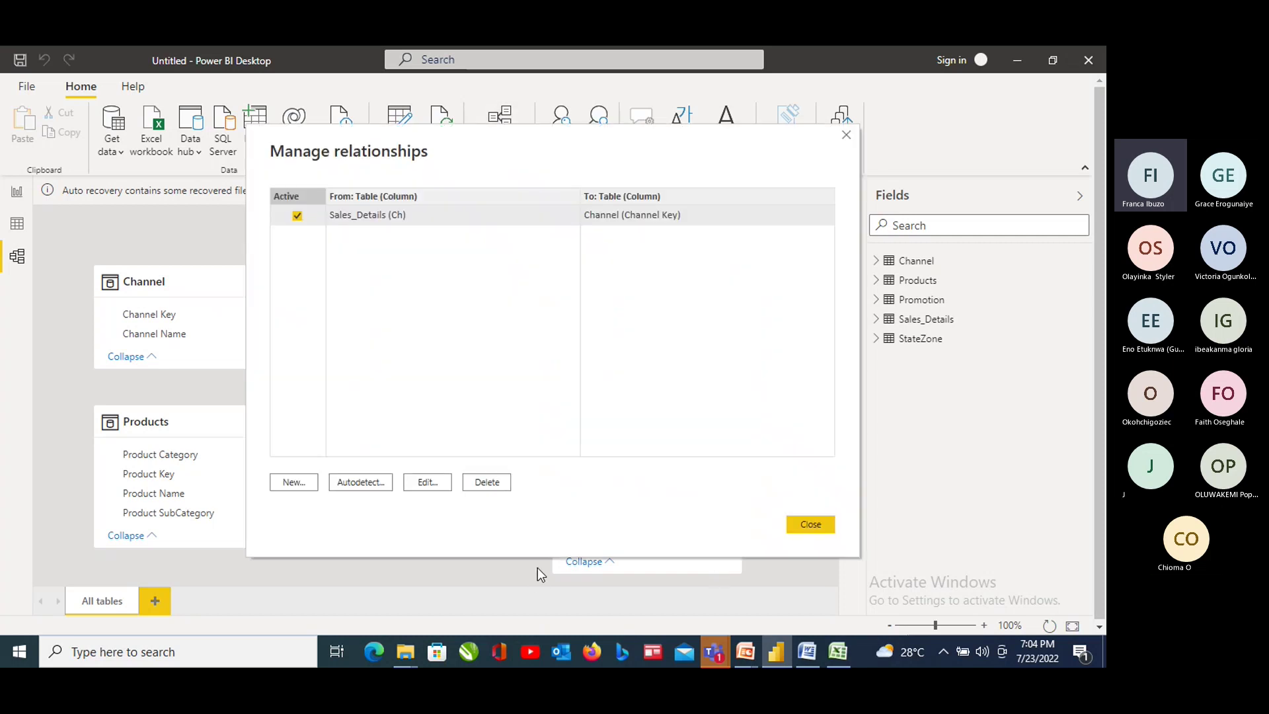
left_click(426, 482)
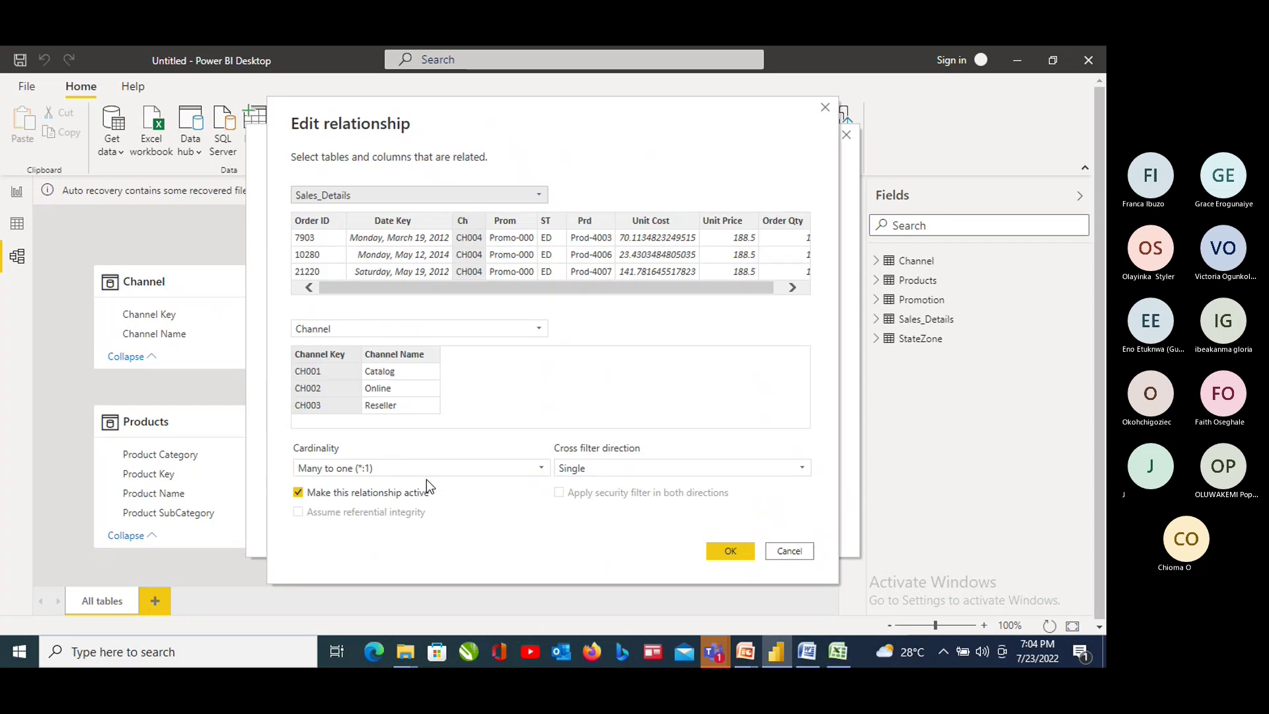
left_click(802, 469)
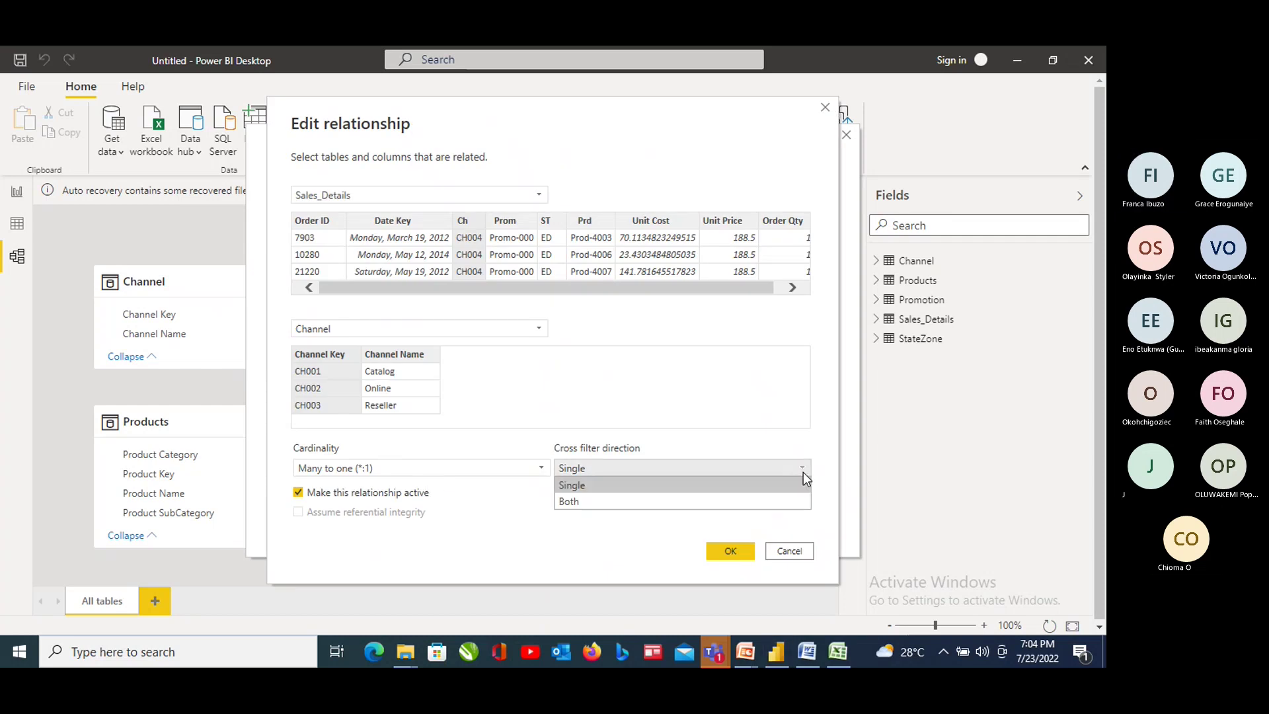
left_click(641, 502)
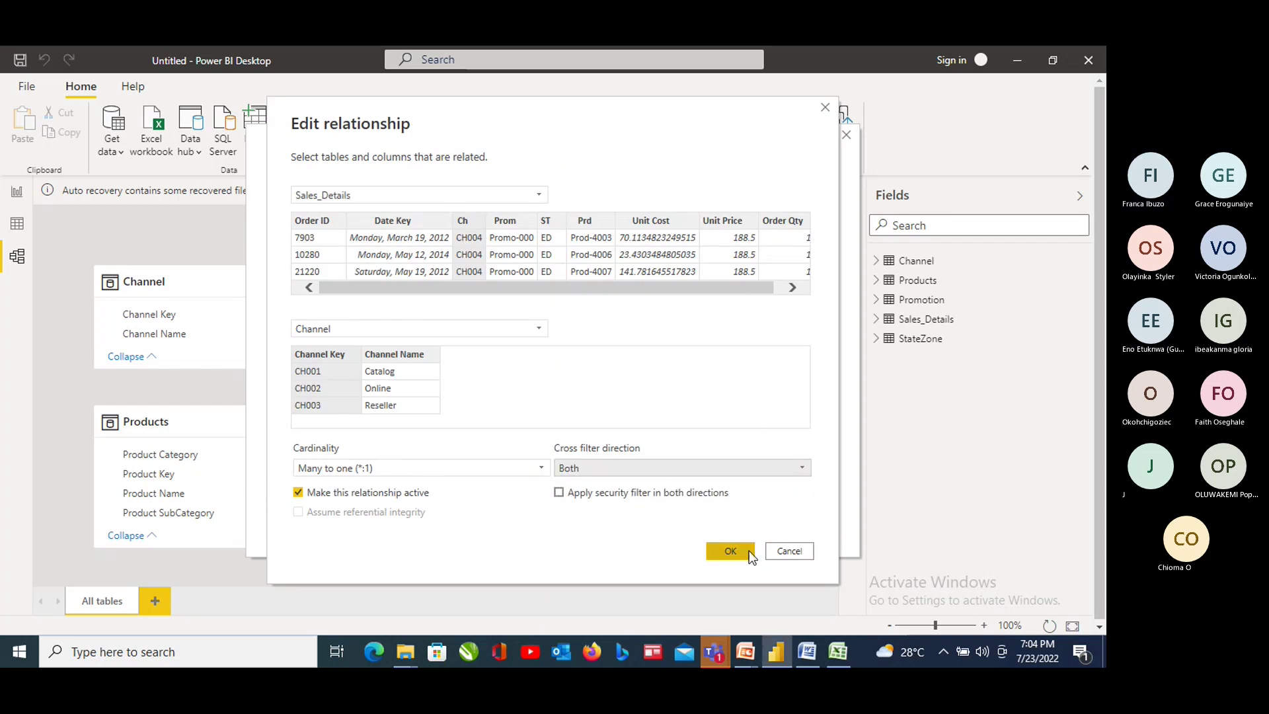
left_click(734, 552)
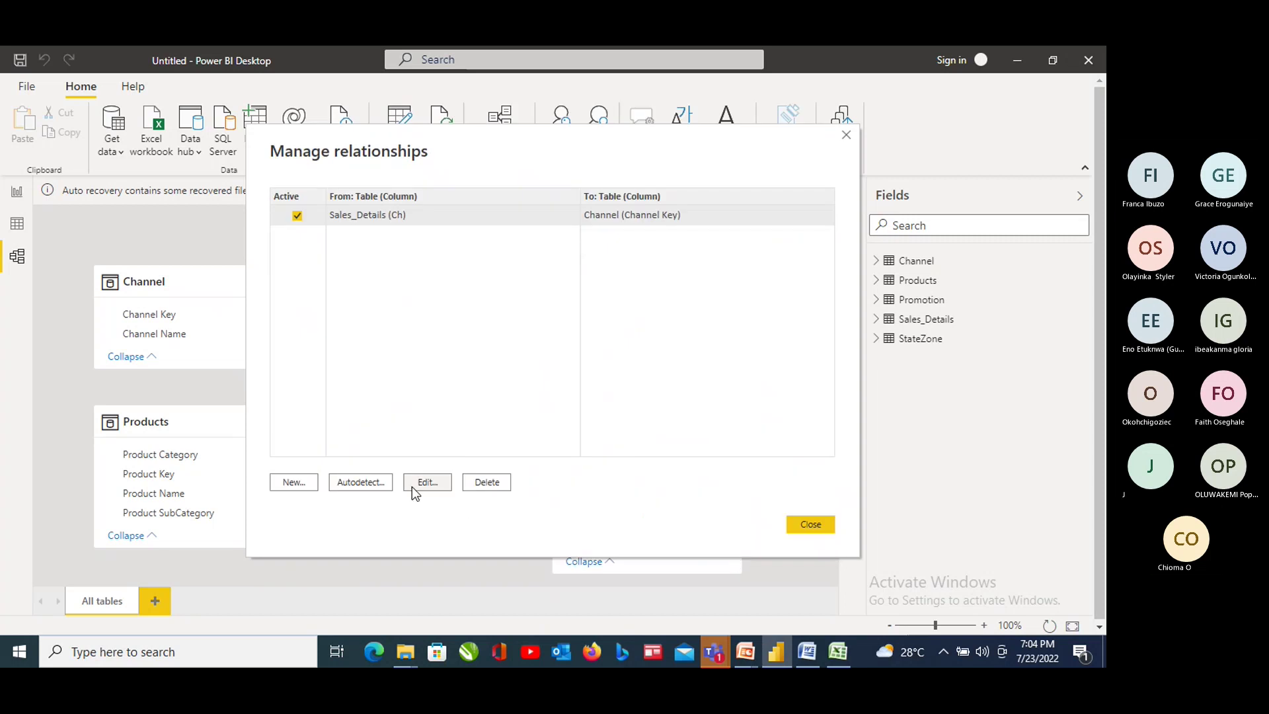
left_click(829, 527)
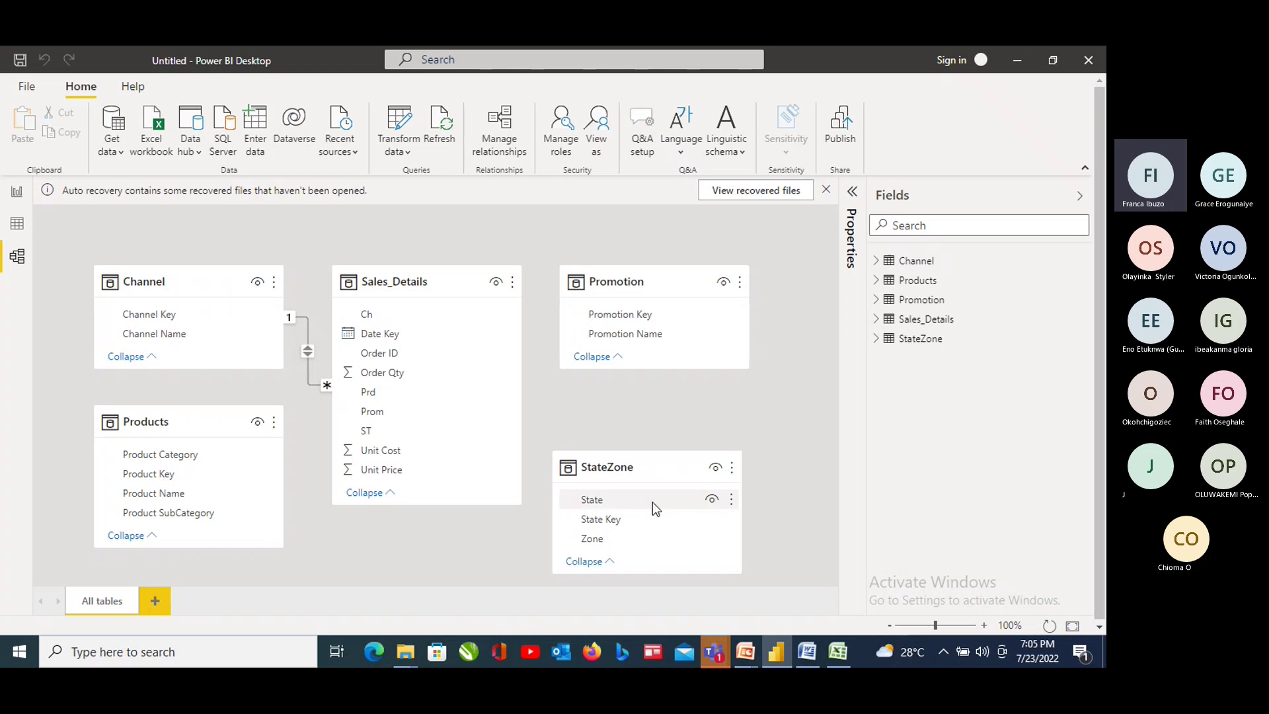
Edit the Sales_Details and Channel relationship and set its cross filter direction to Single
left_click(503, 149)
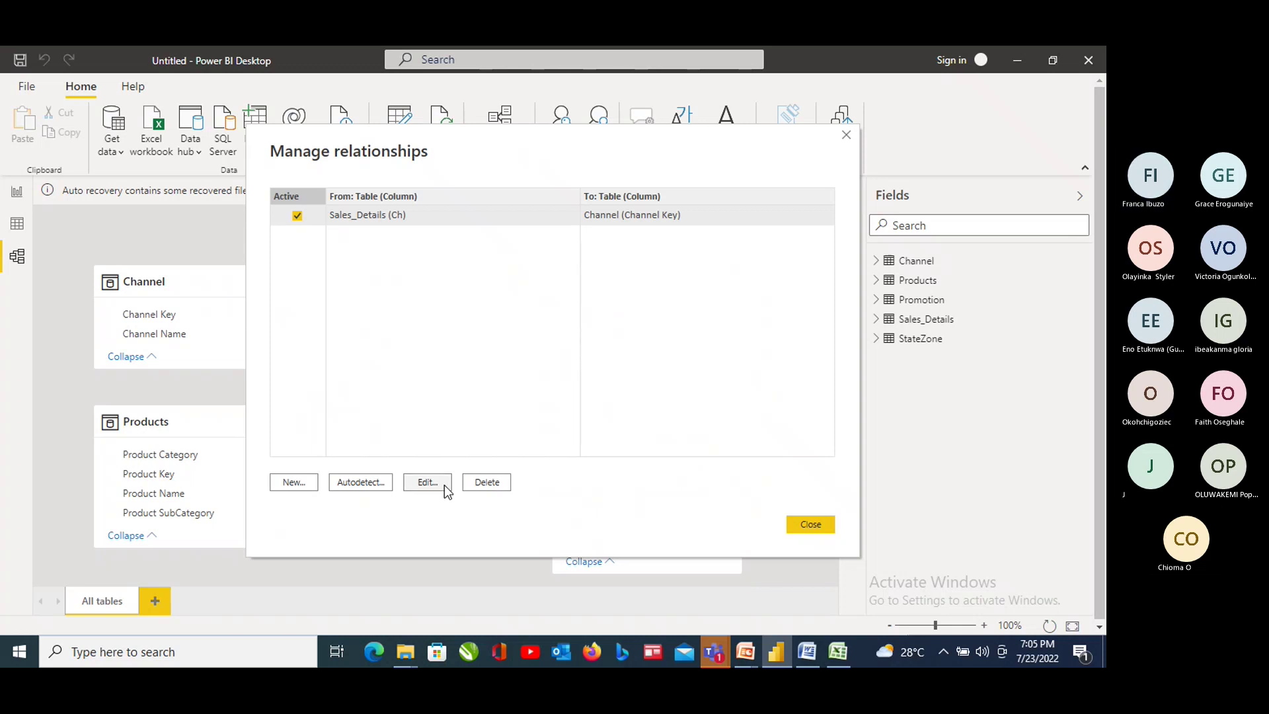
left_click(419, 482)
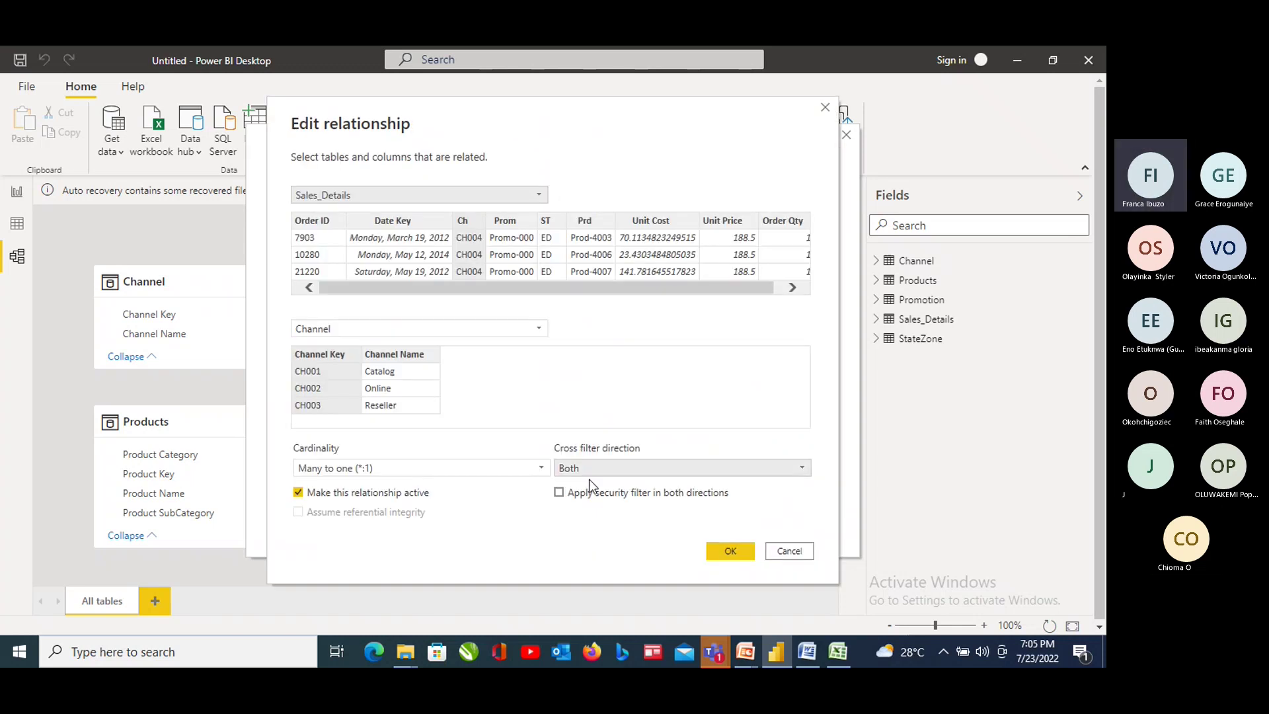
left_click(804, 467)
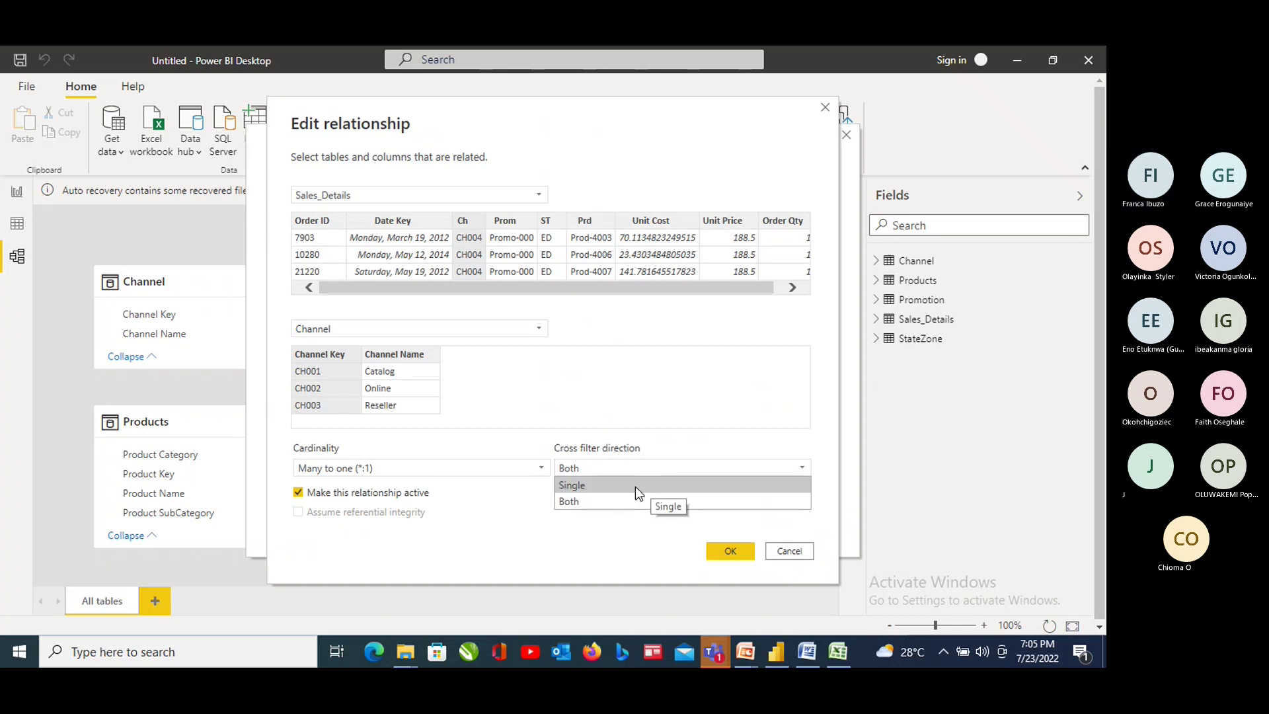
left_click(635, 486)
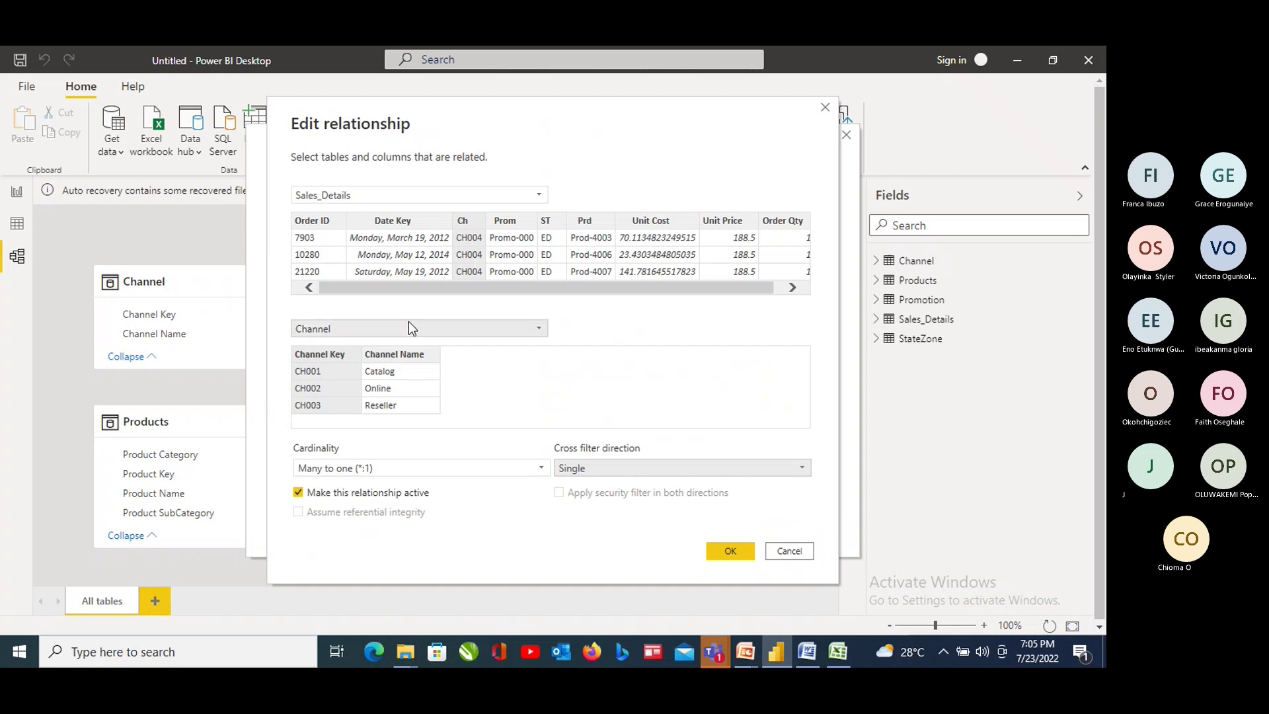
Swap the relationship's tables so that Channel comes first and Sales_Details second, related through its Ch column as One to many (1:*)
left_click(540, 195)
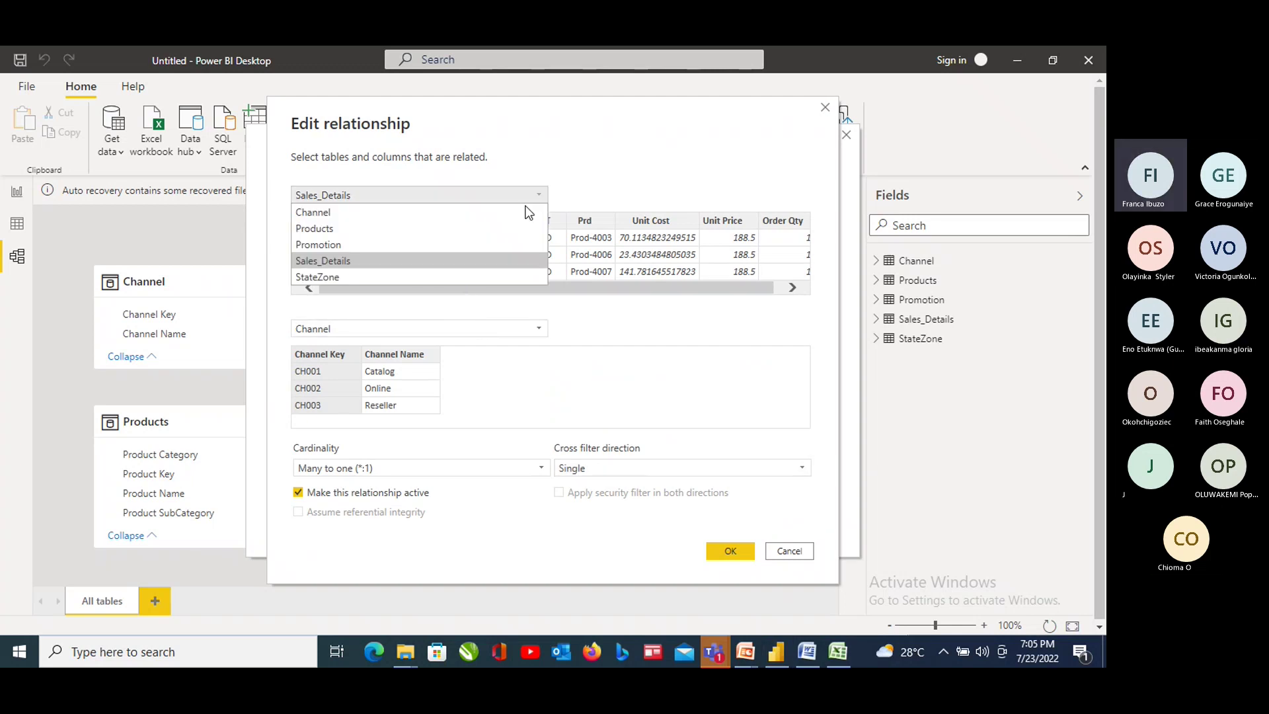
left_click(370, 213)
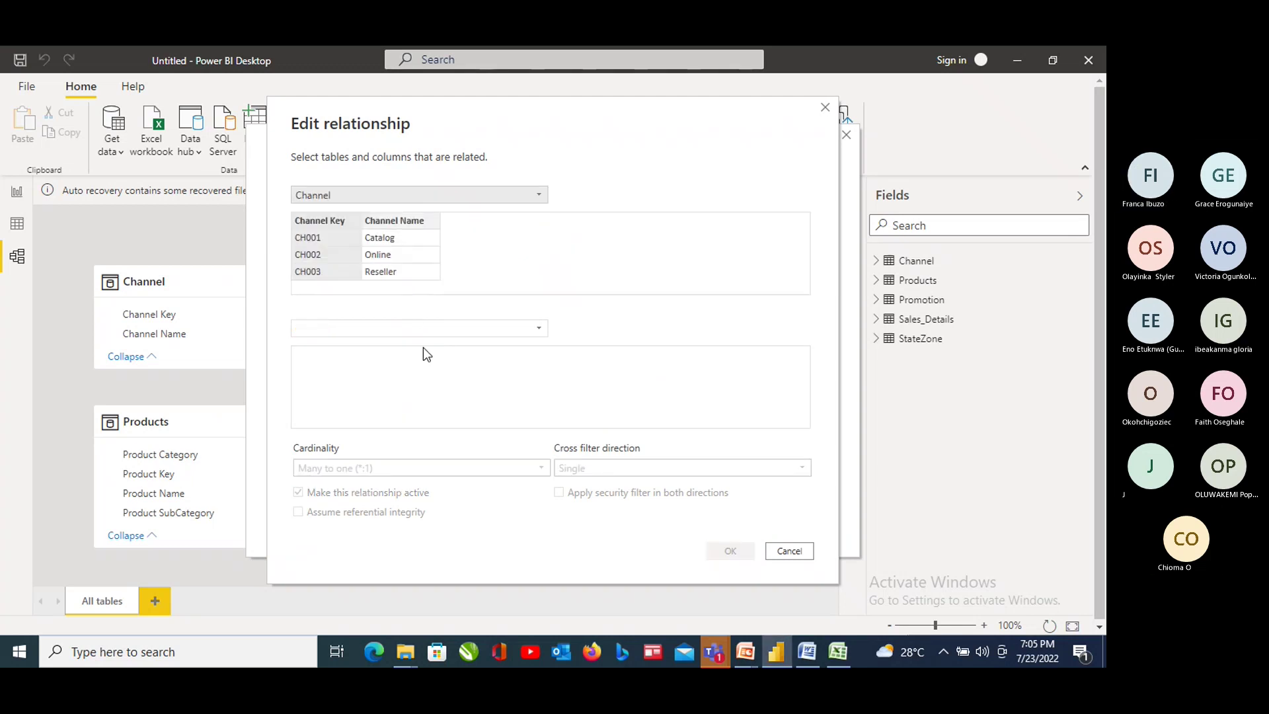
left_click(538, 326)
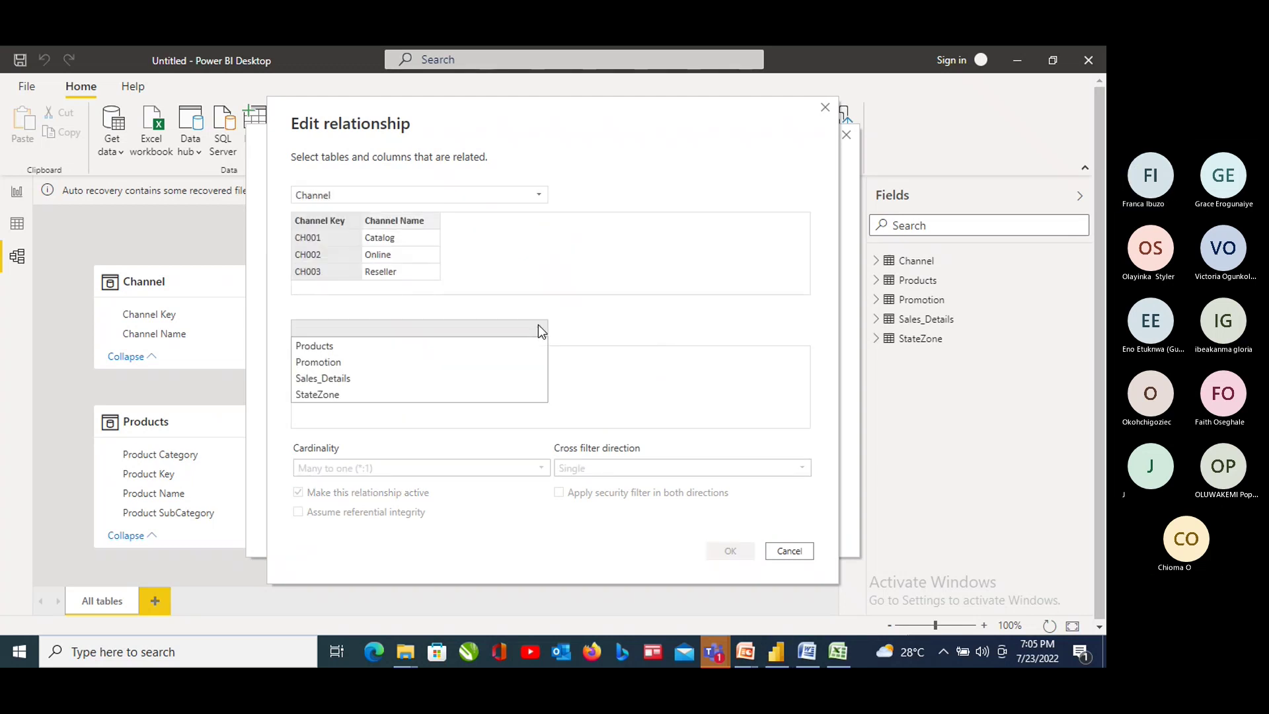
left_click(351, 379)
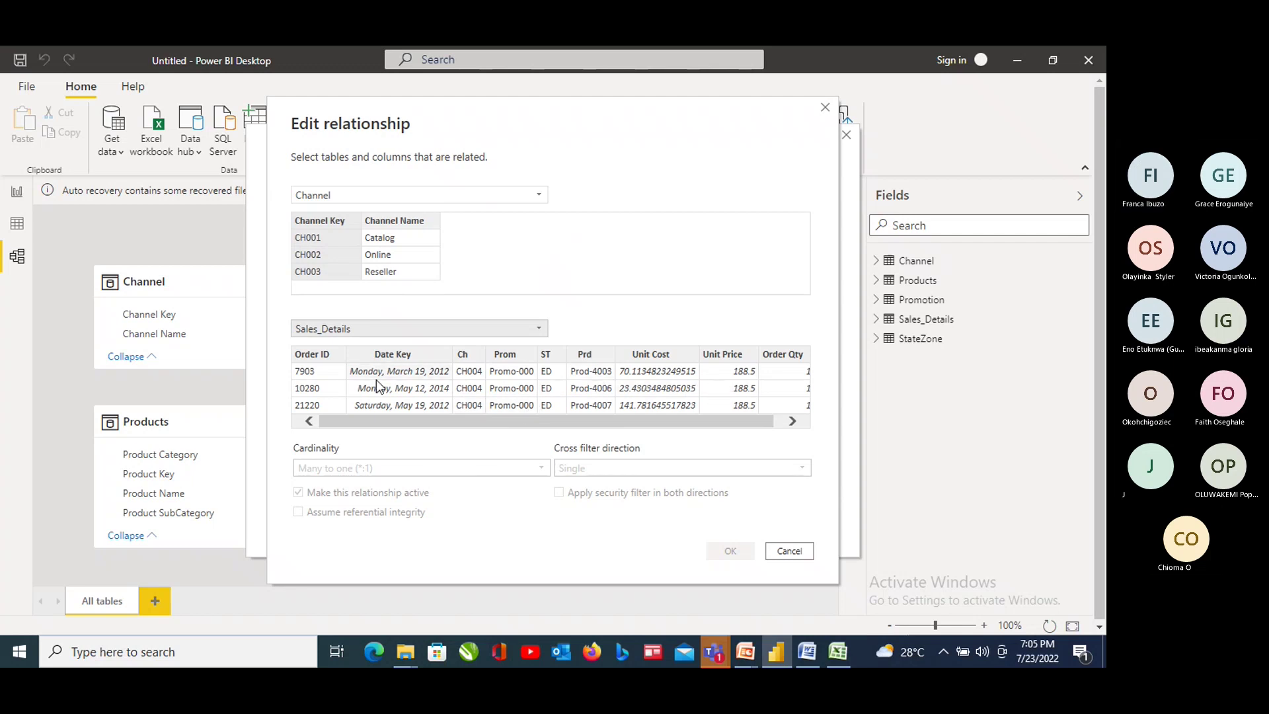
left_click(470, 387)
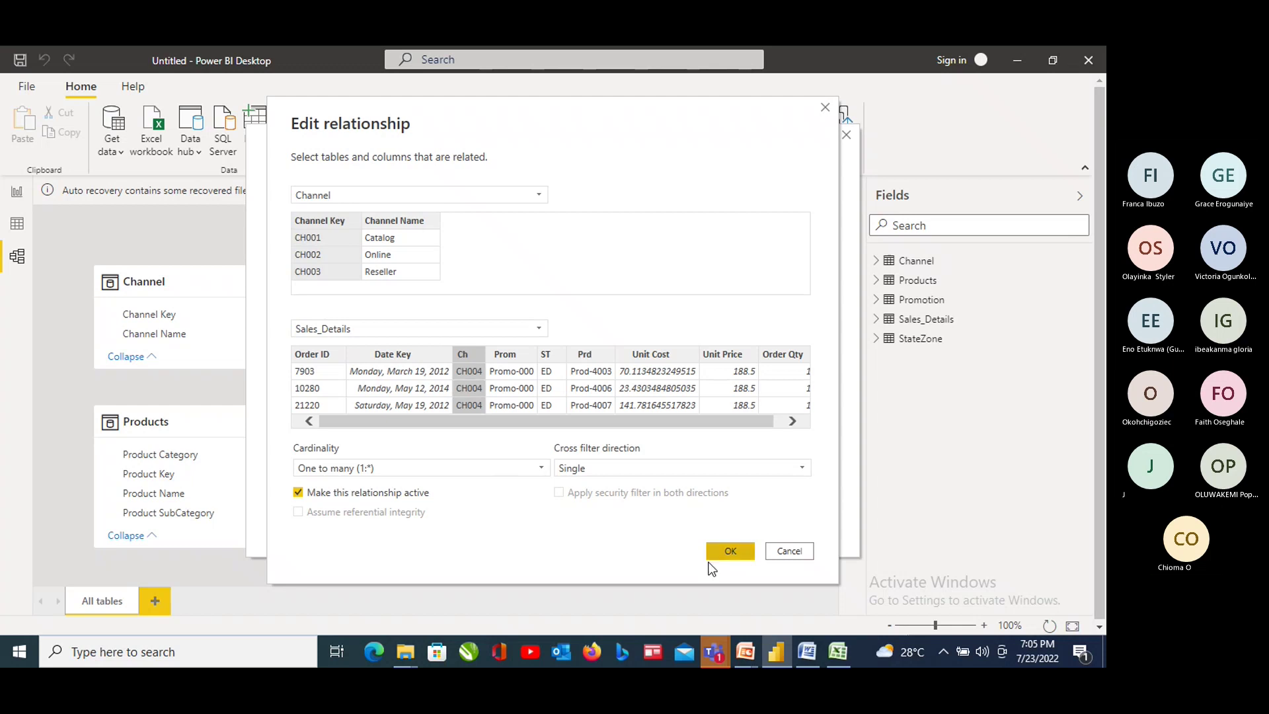
left_click(730, 553)
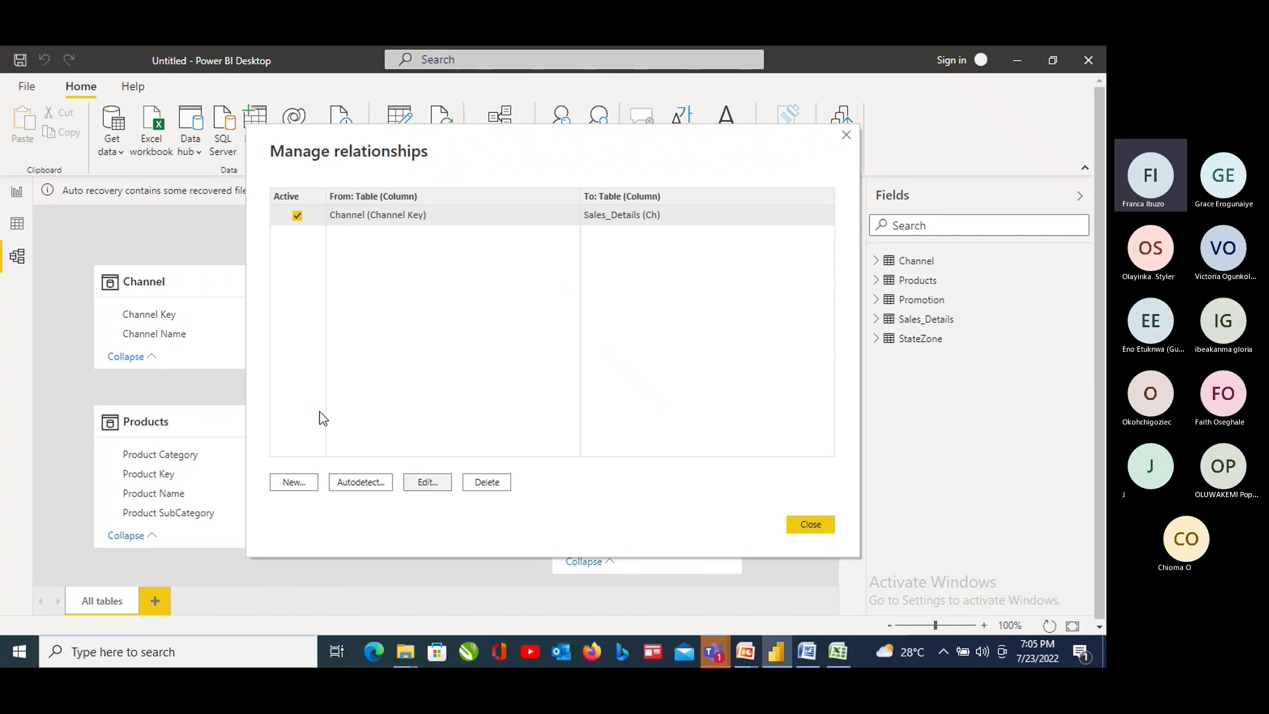
Create a One to many (1:*) relationship from Products' Product Key to Sales_Details' Prd column, with Single cross filter direction
left_click(288, 483)
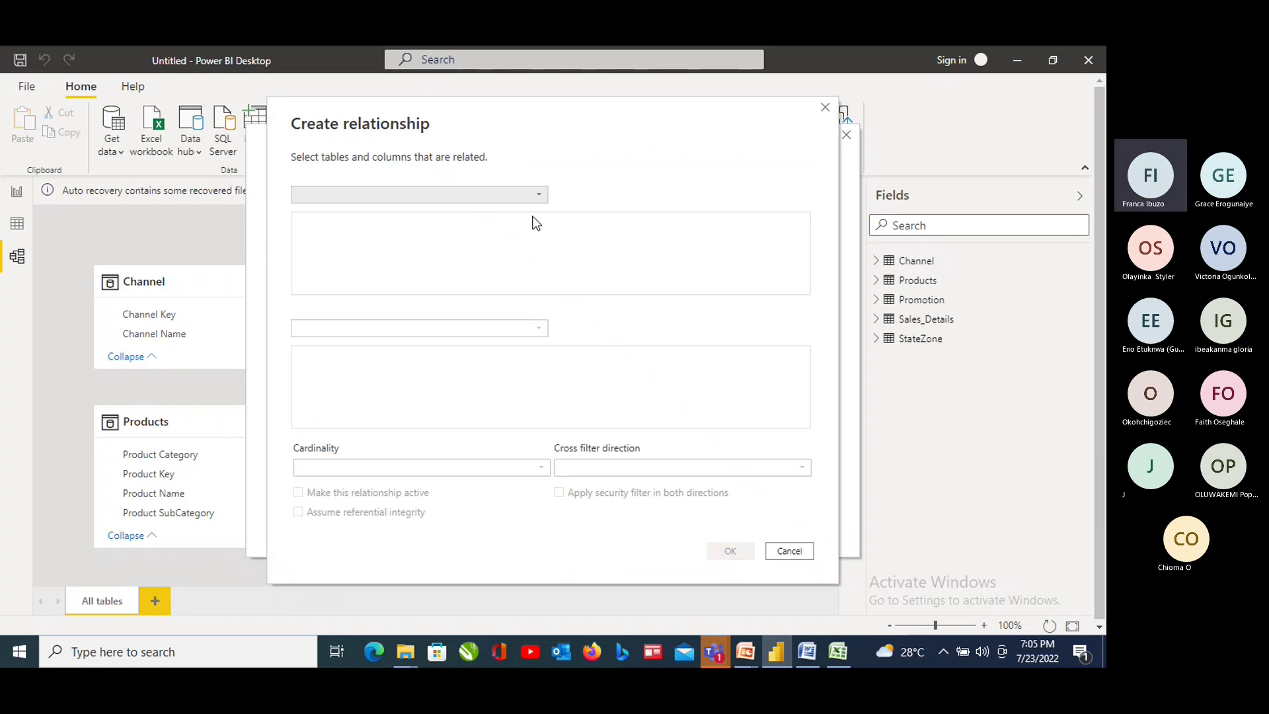
left_click(539, 194)
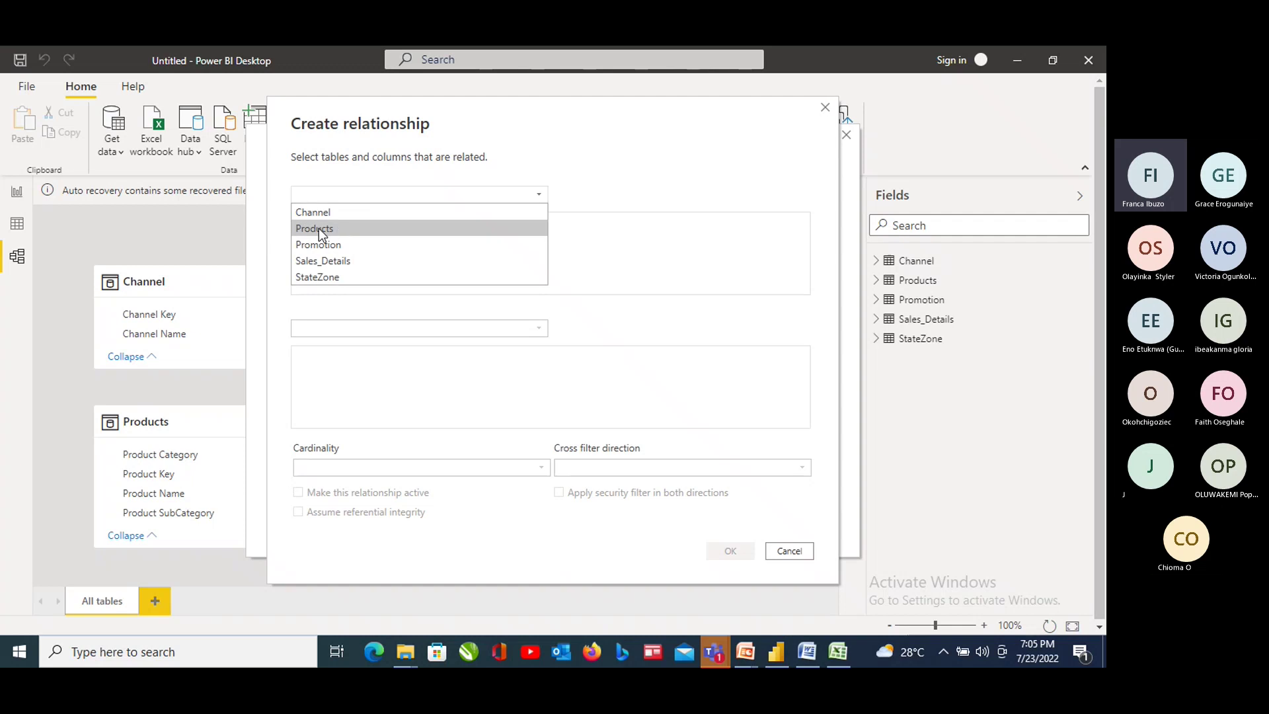
left_click(336, 228)
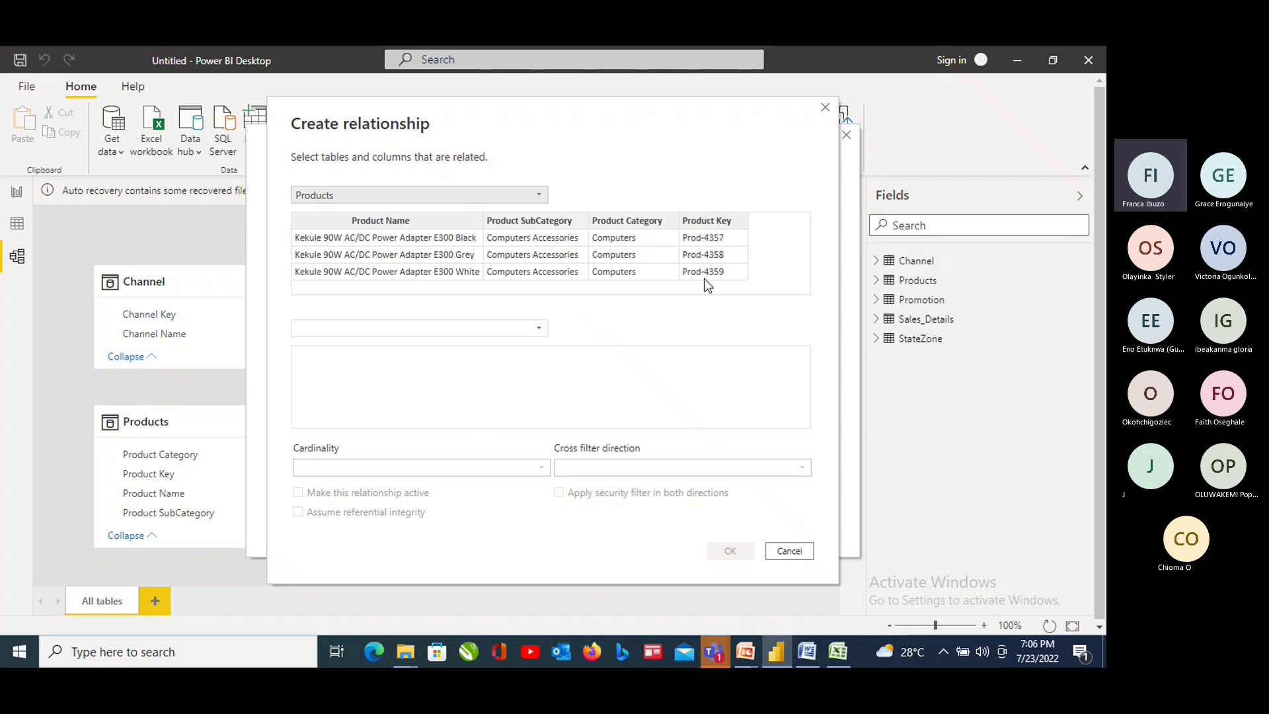
left_click(709, 222)
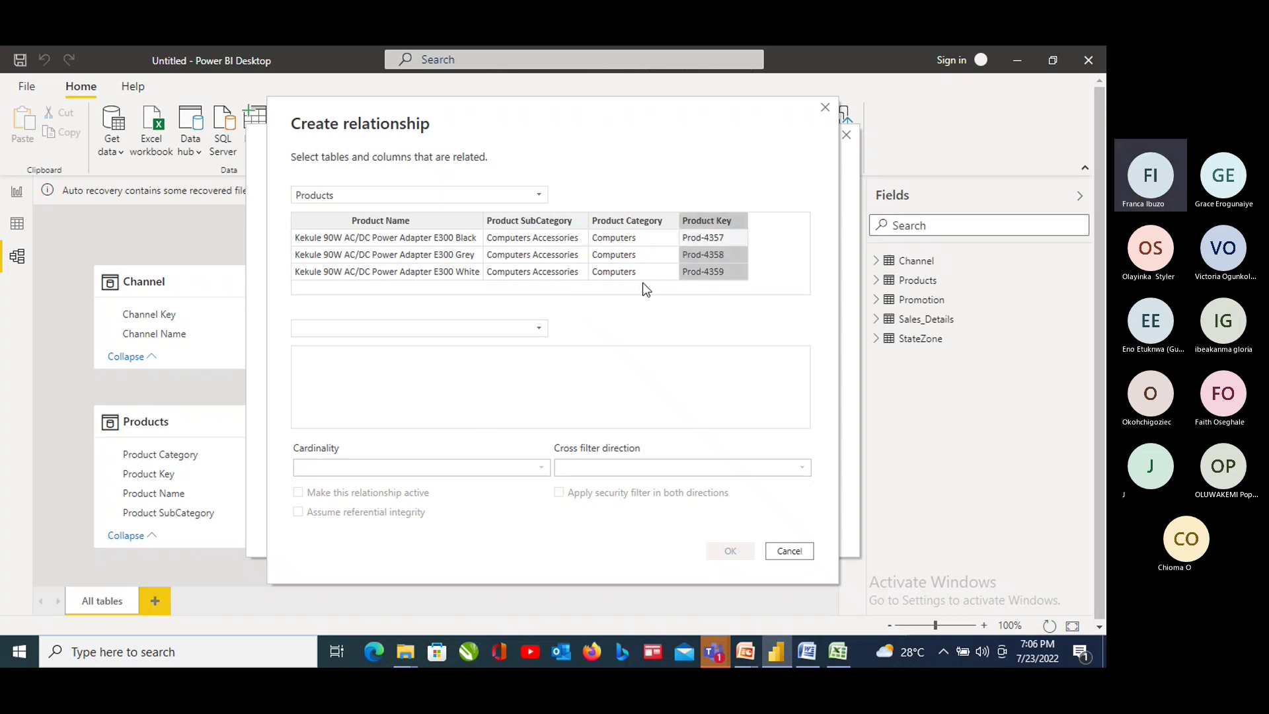
left_click(539, 329)
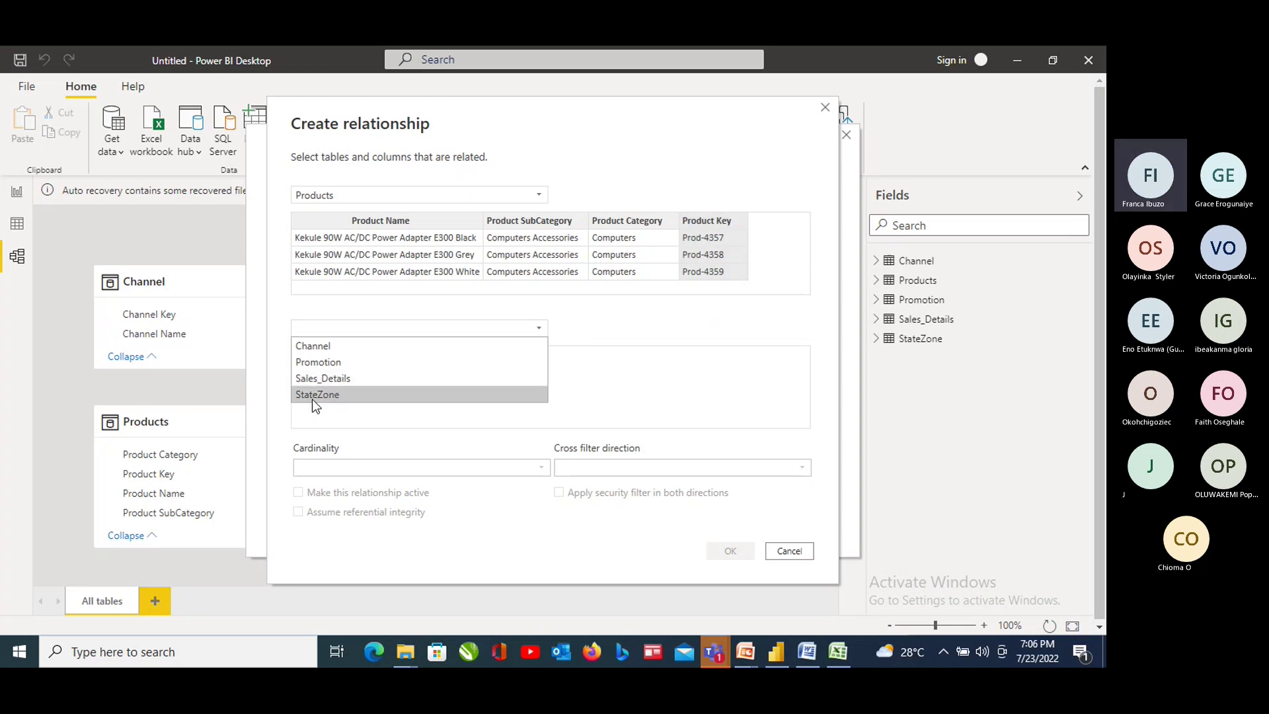
left_click(327, 378)
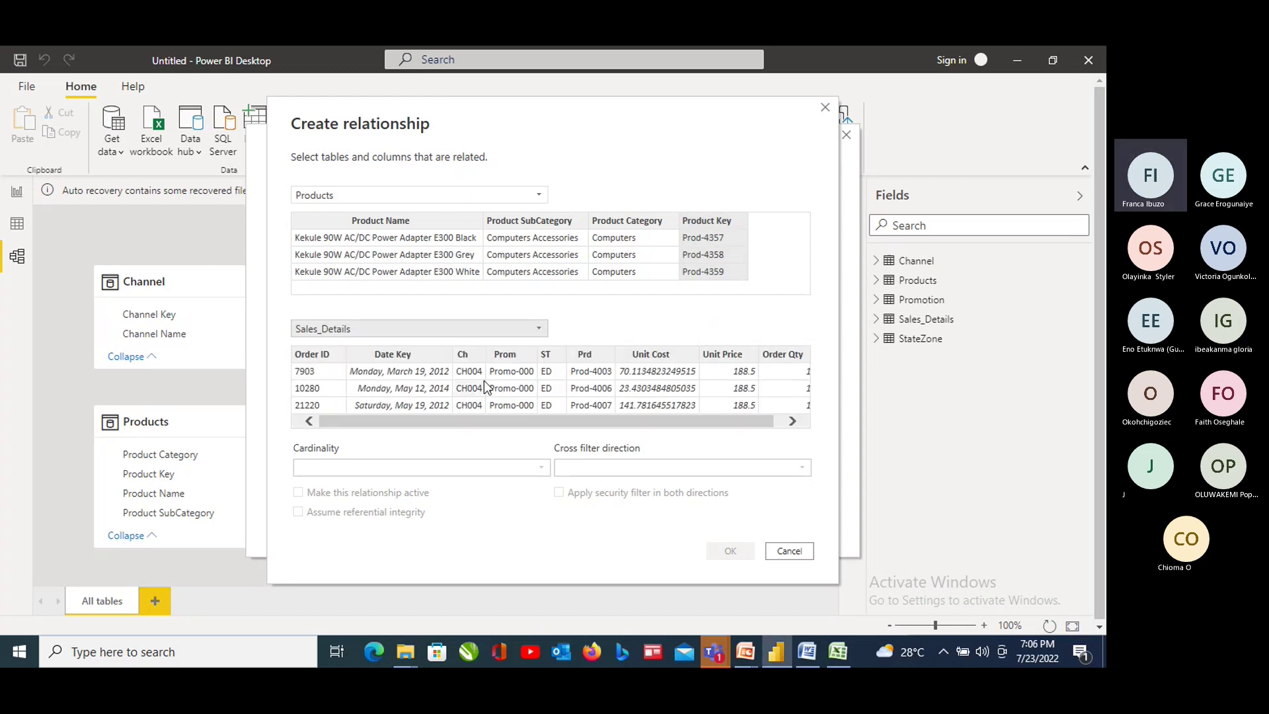
left_click(586, 358)
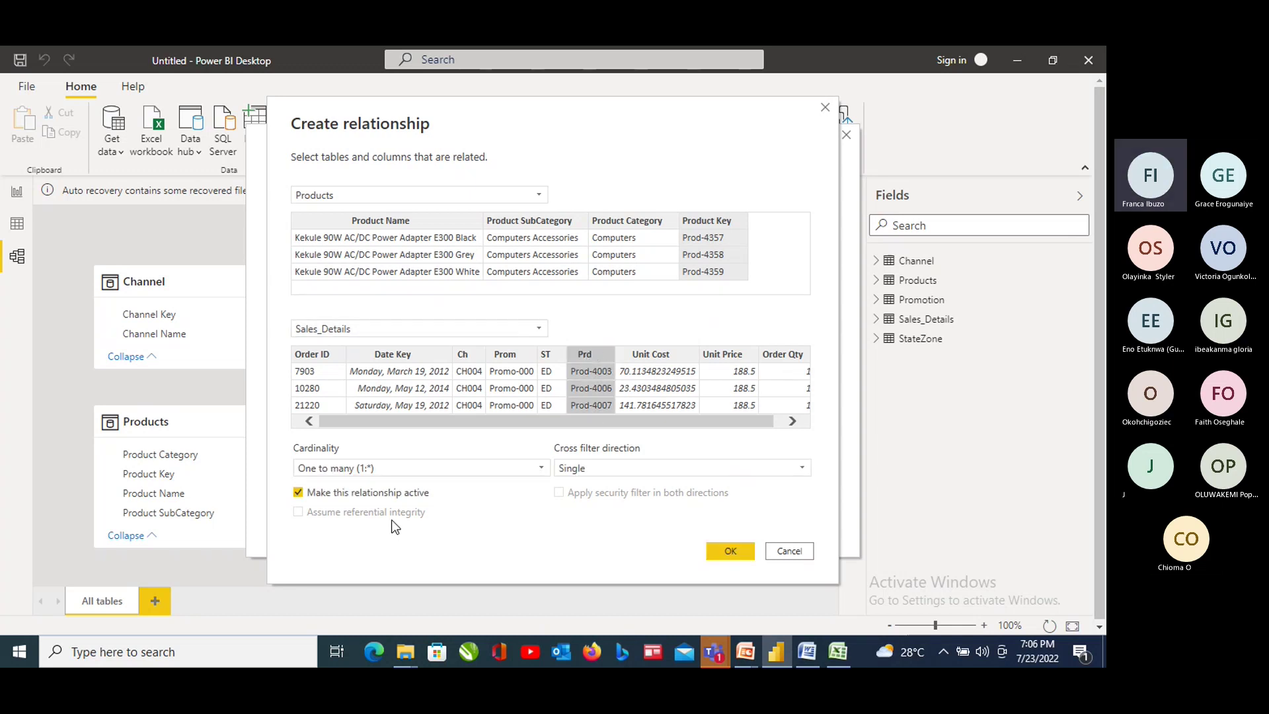
left_click(729, 552)
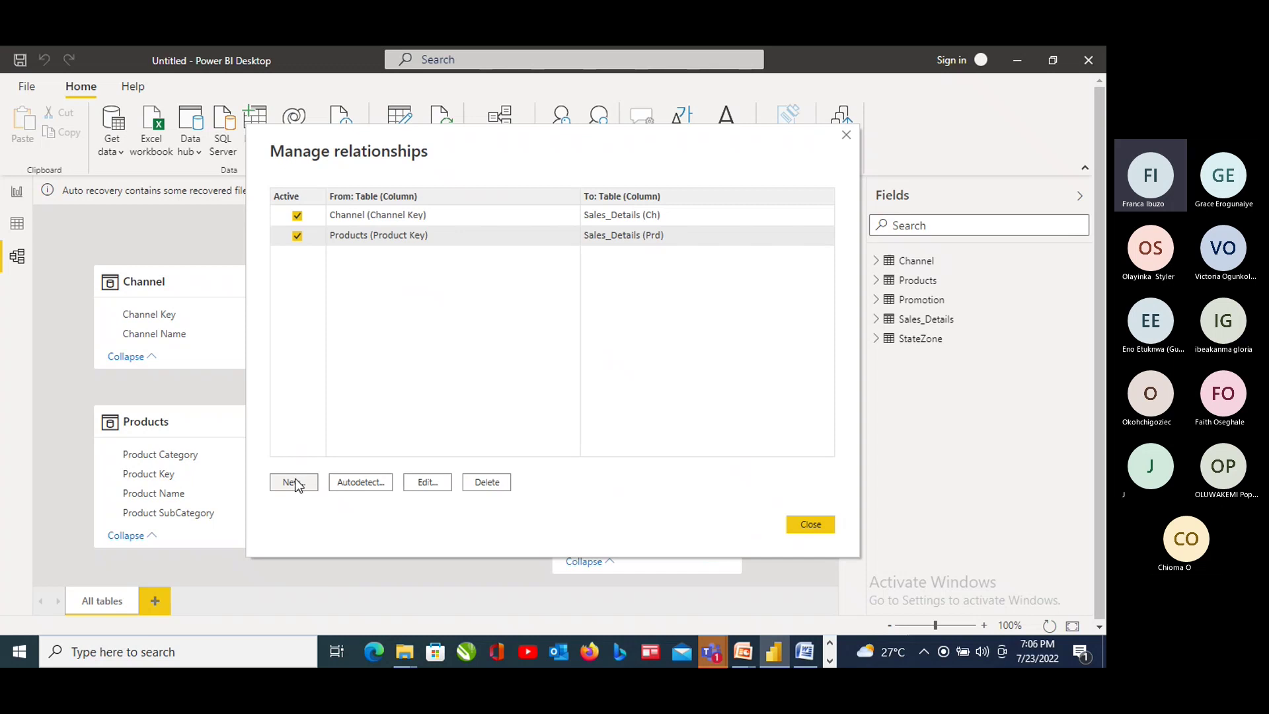
Create a One to many (1:*) relationship from Promotion's Promotion Key to Sales_Details' Prom column, with Single cross filter direction
left_click_drag(592, 173, 612, 137)
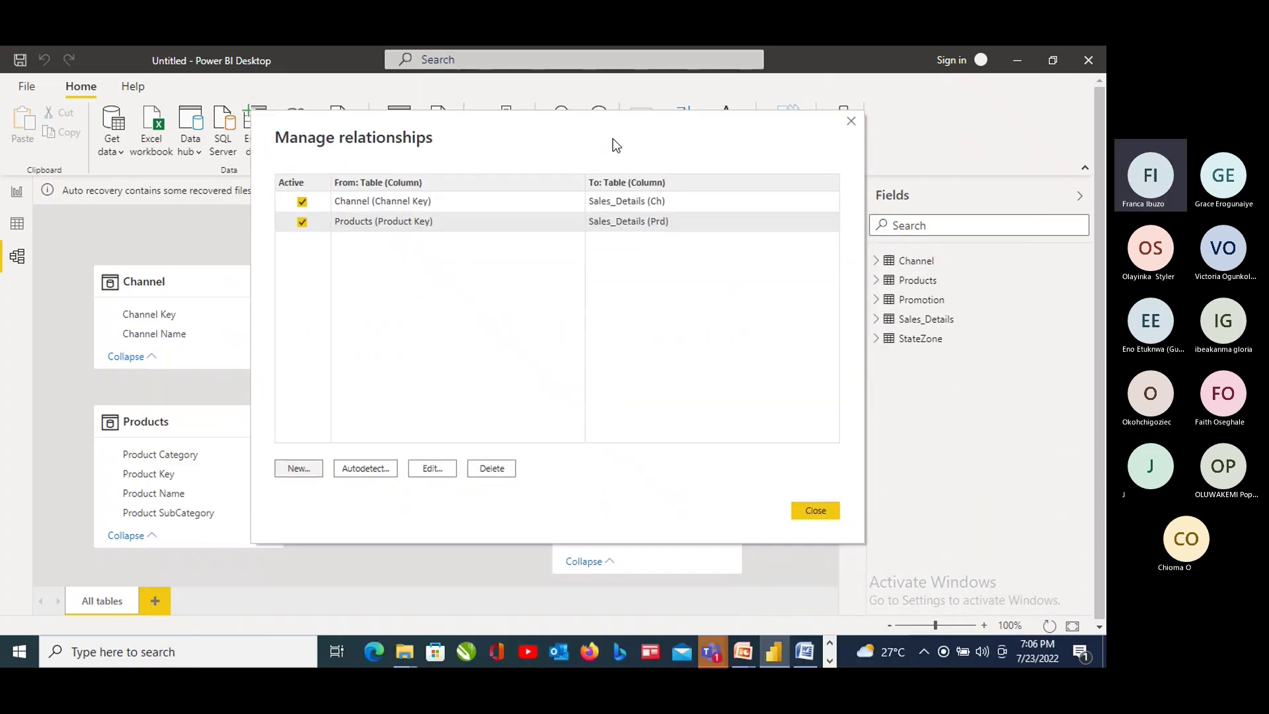
left_click(305, 468)
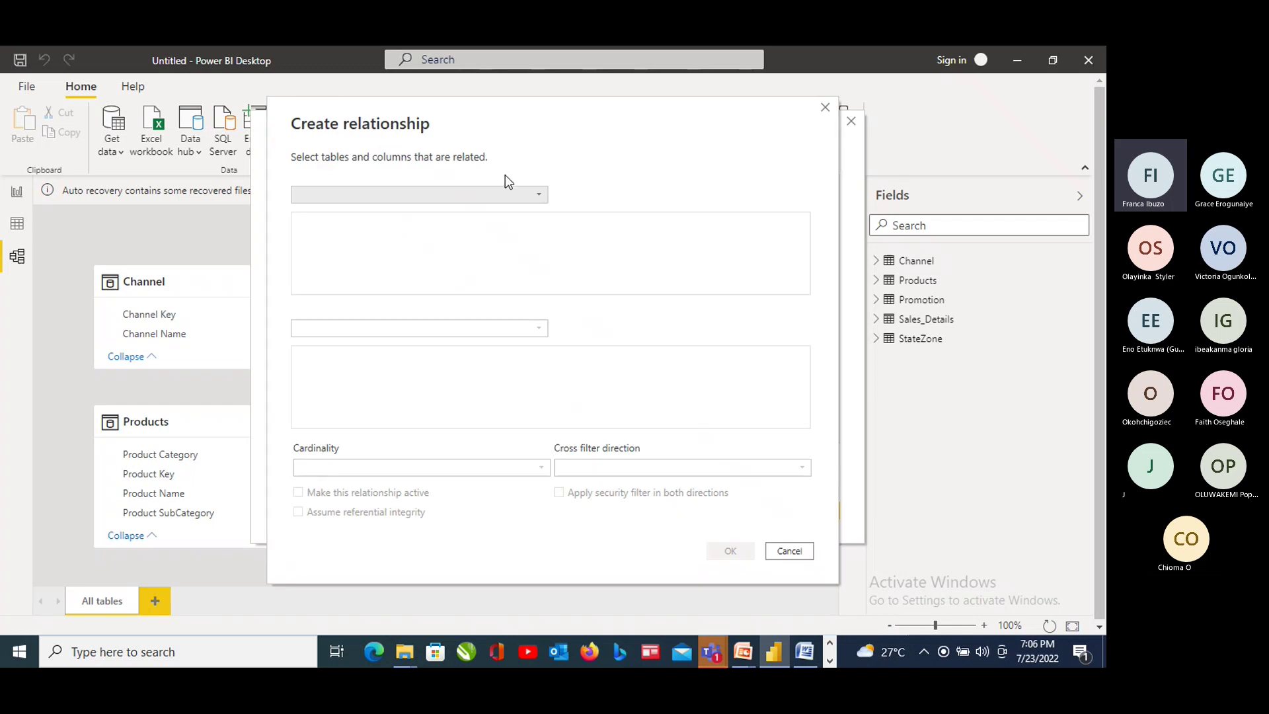
left_click(542, 196)
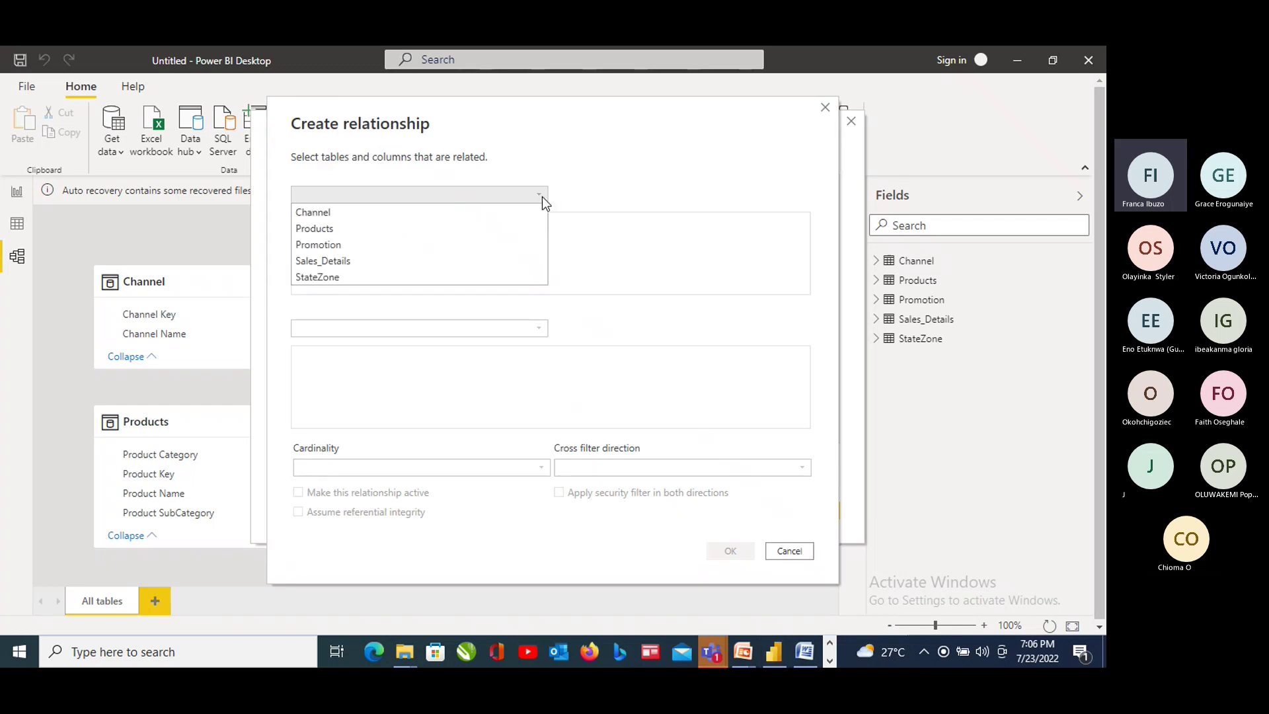
left_click(380, 244)
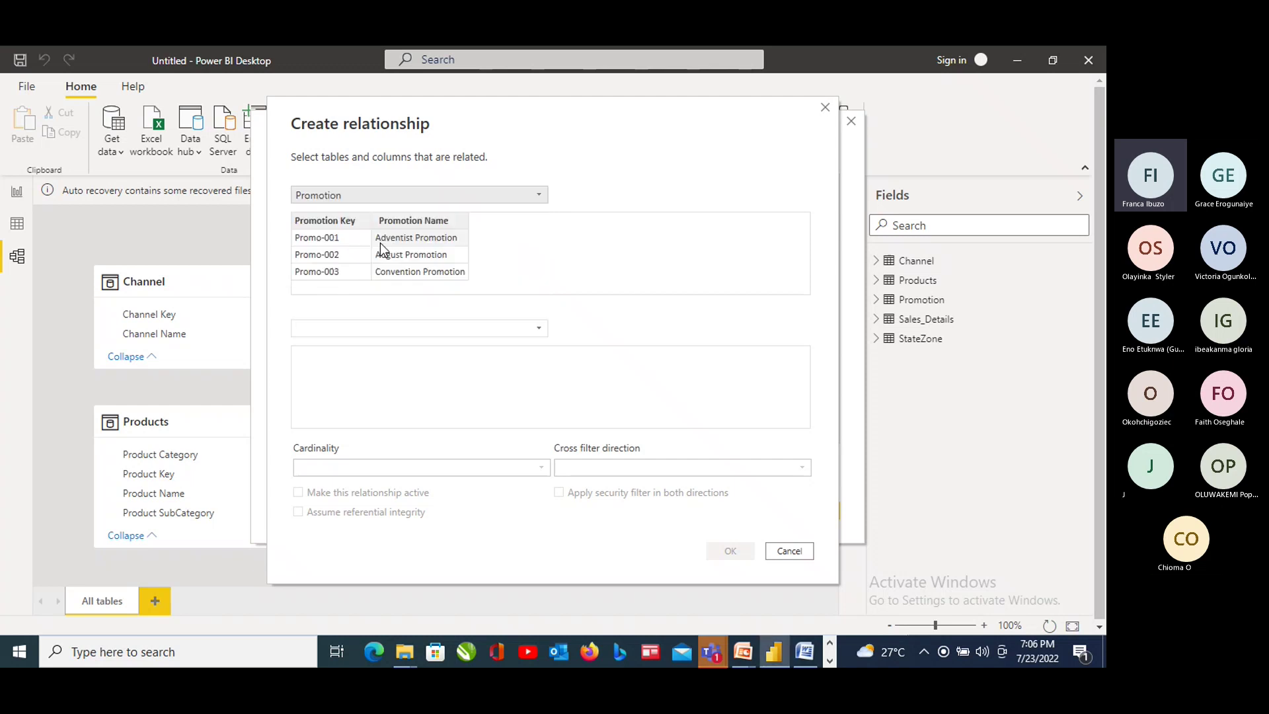
left_click(538, 327)
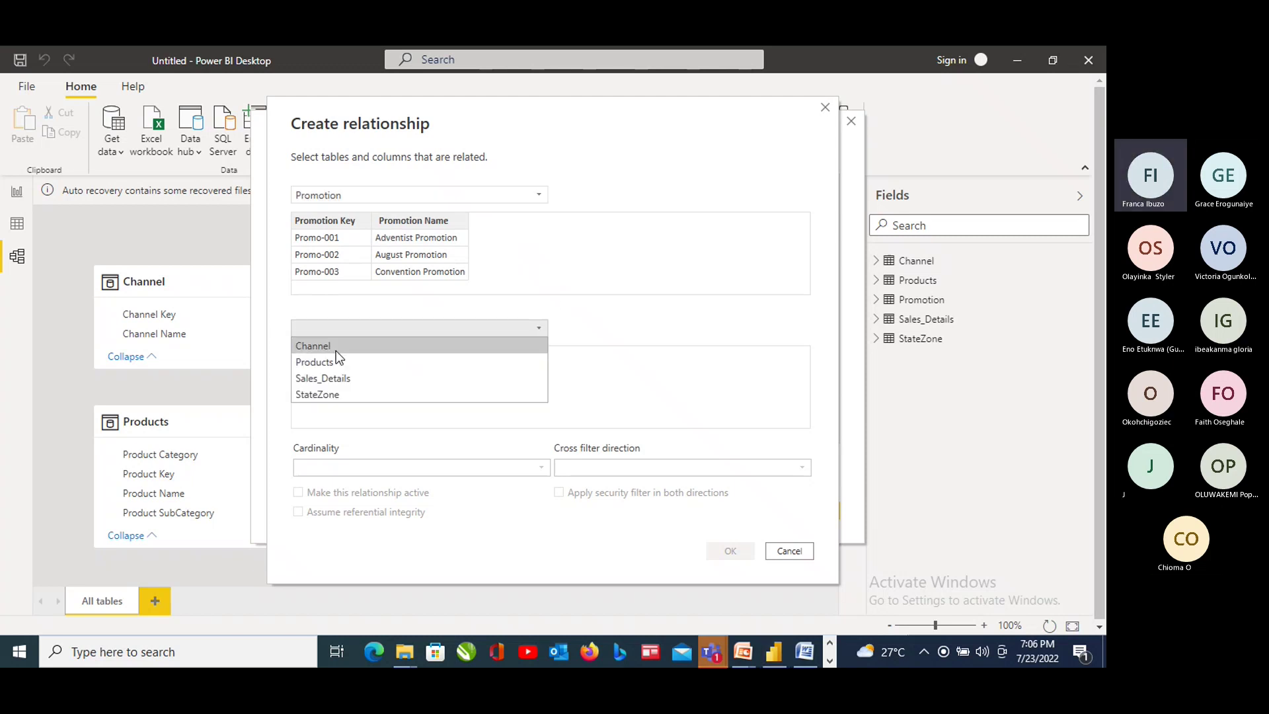
left_click(361, 378)
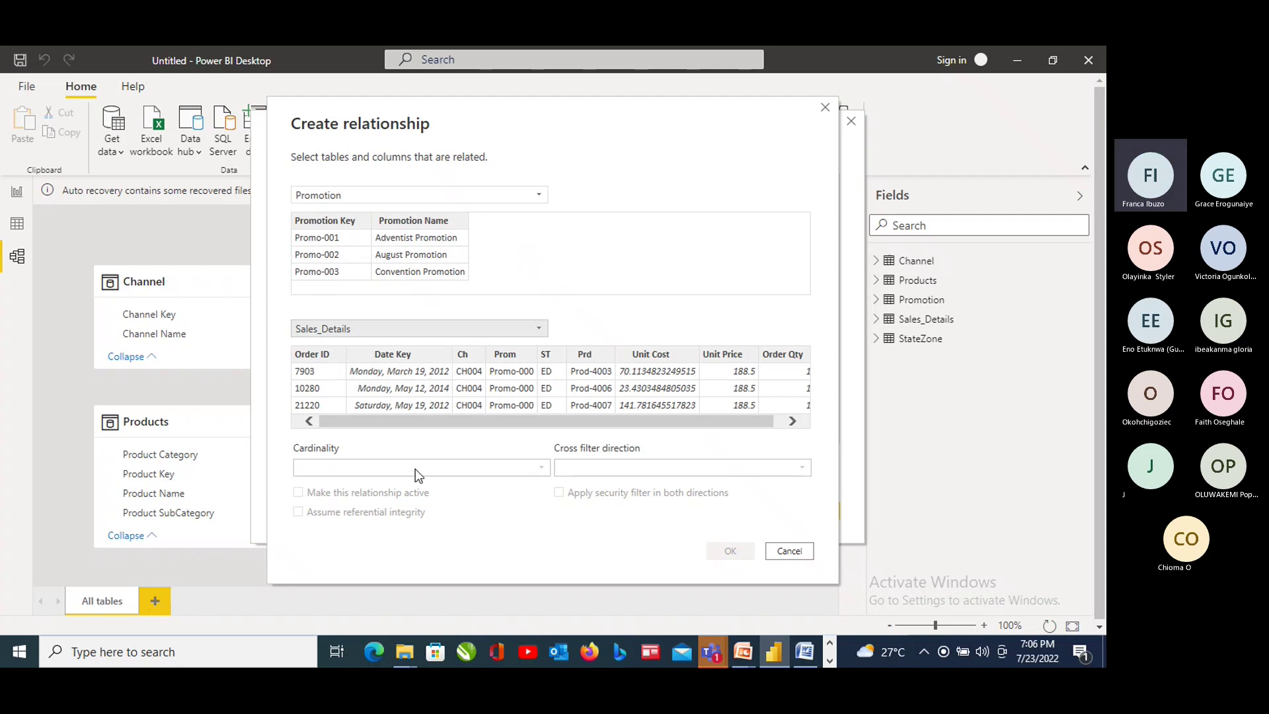
left_click(308, 256)
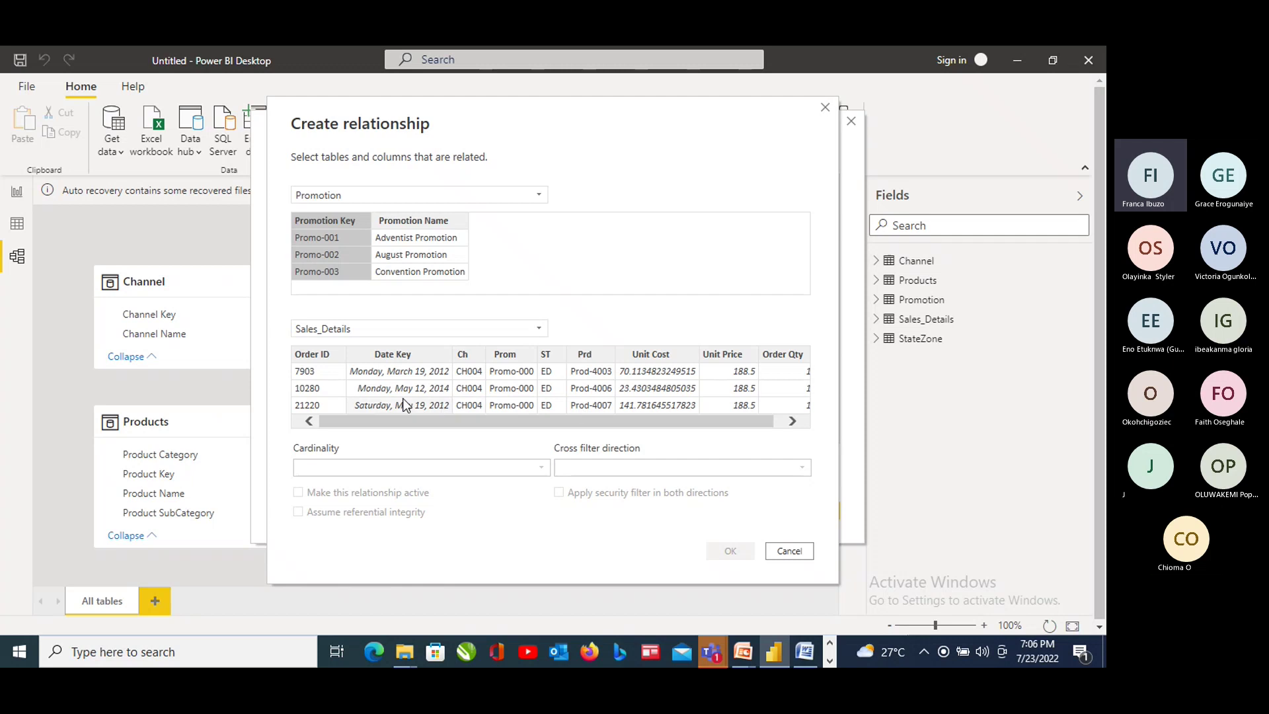
left_click_drag(470, 418, 593, 407)
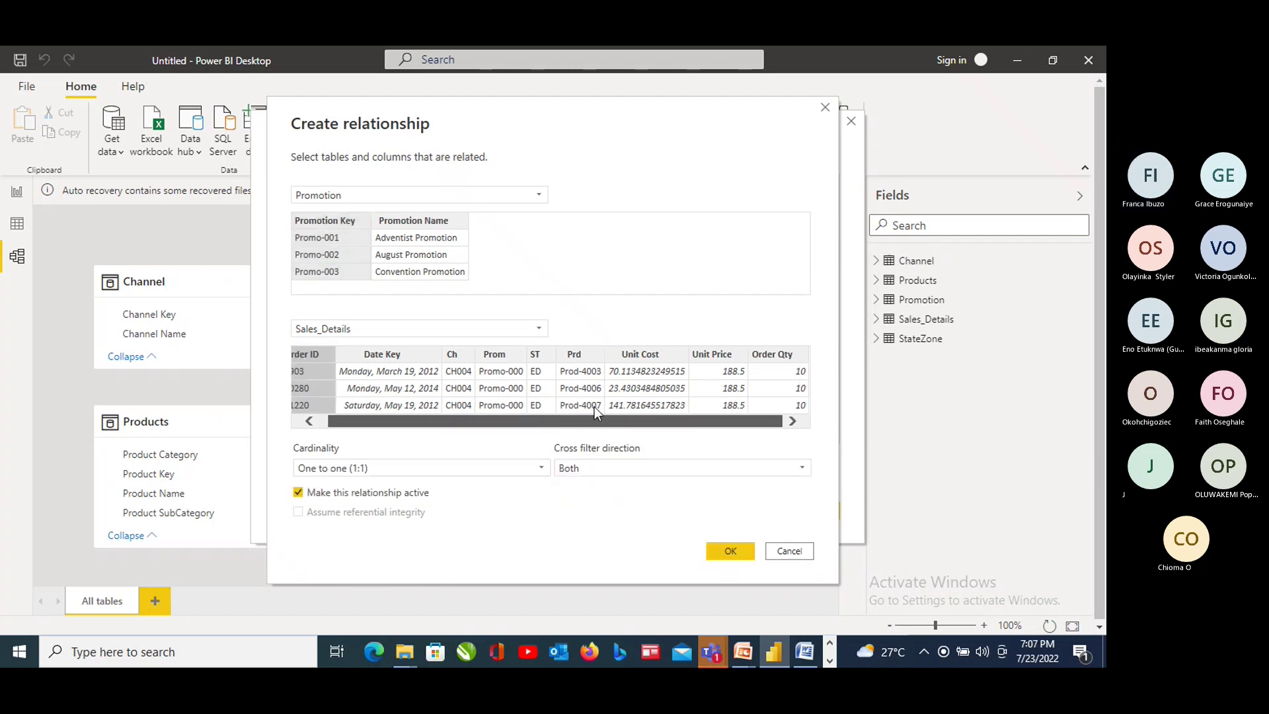
left_click(501, 357)
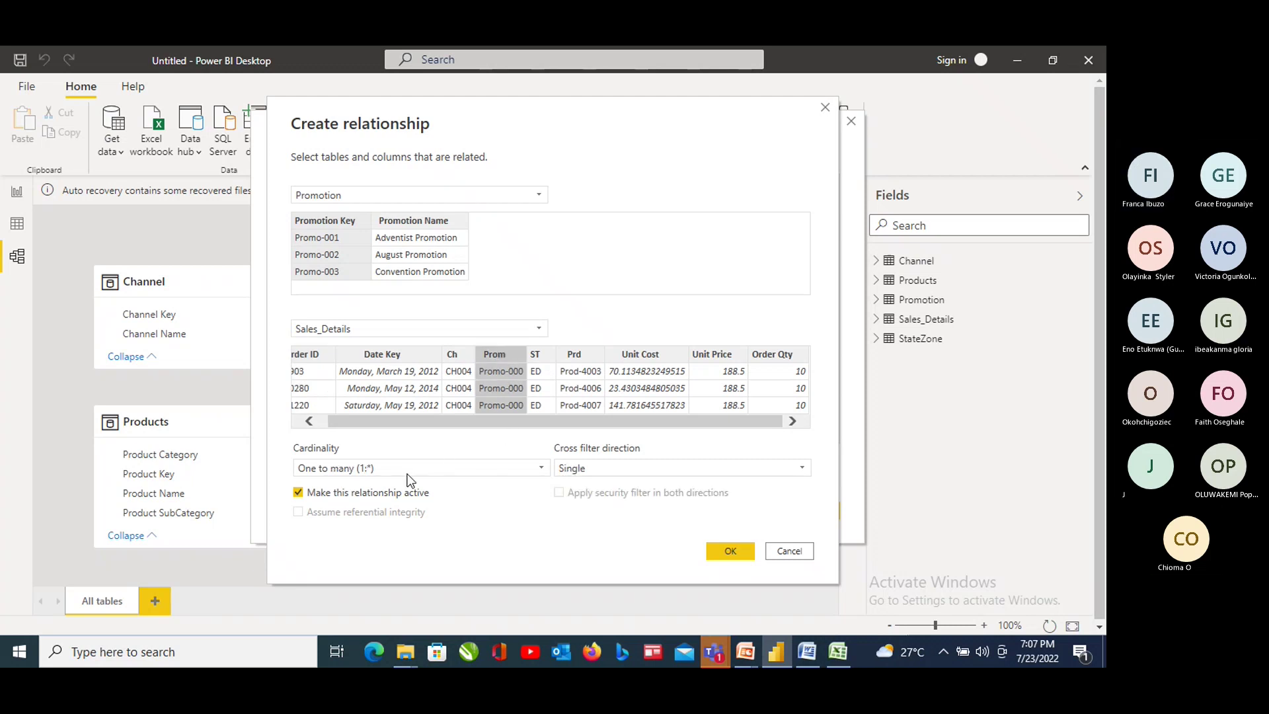
left_click(735, 550)
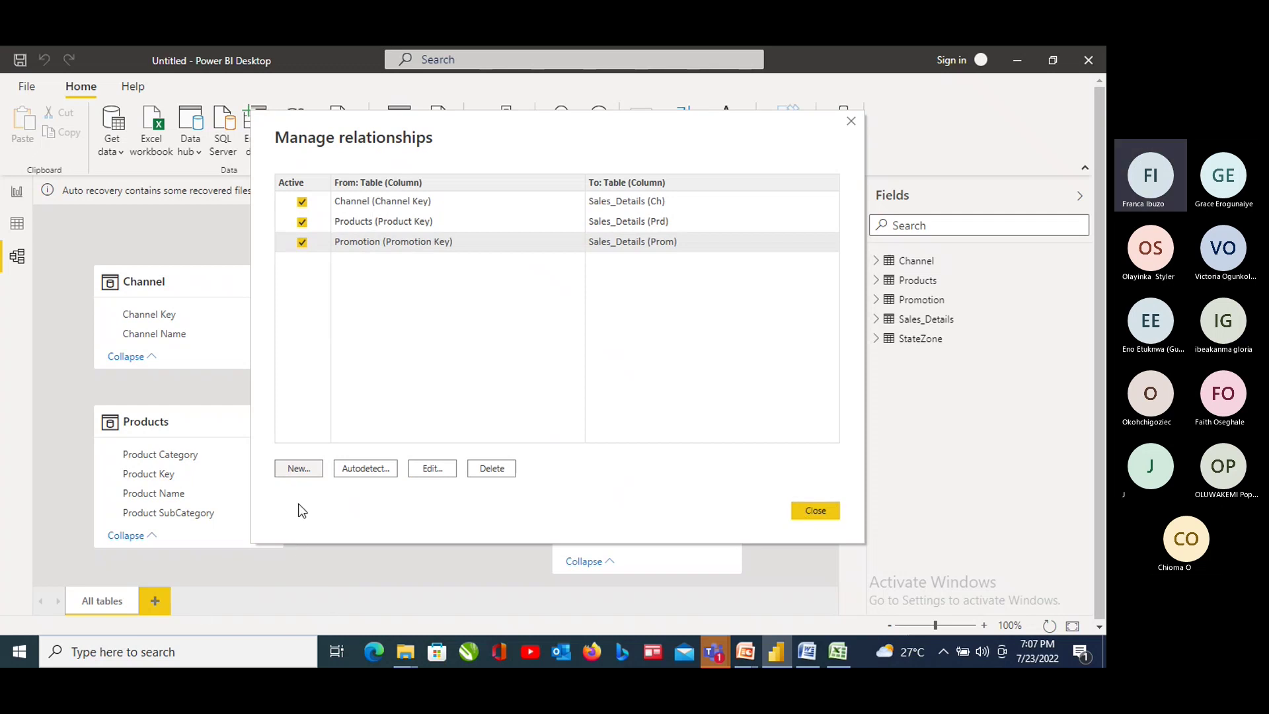
Relate StateZone's State Key to Sales_Details' ST column as One to many (1:*), cross filter Single, and finish managing relationships
left_click(301, 470)
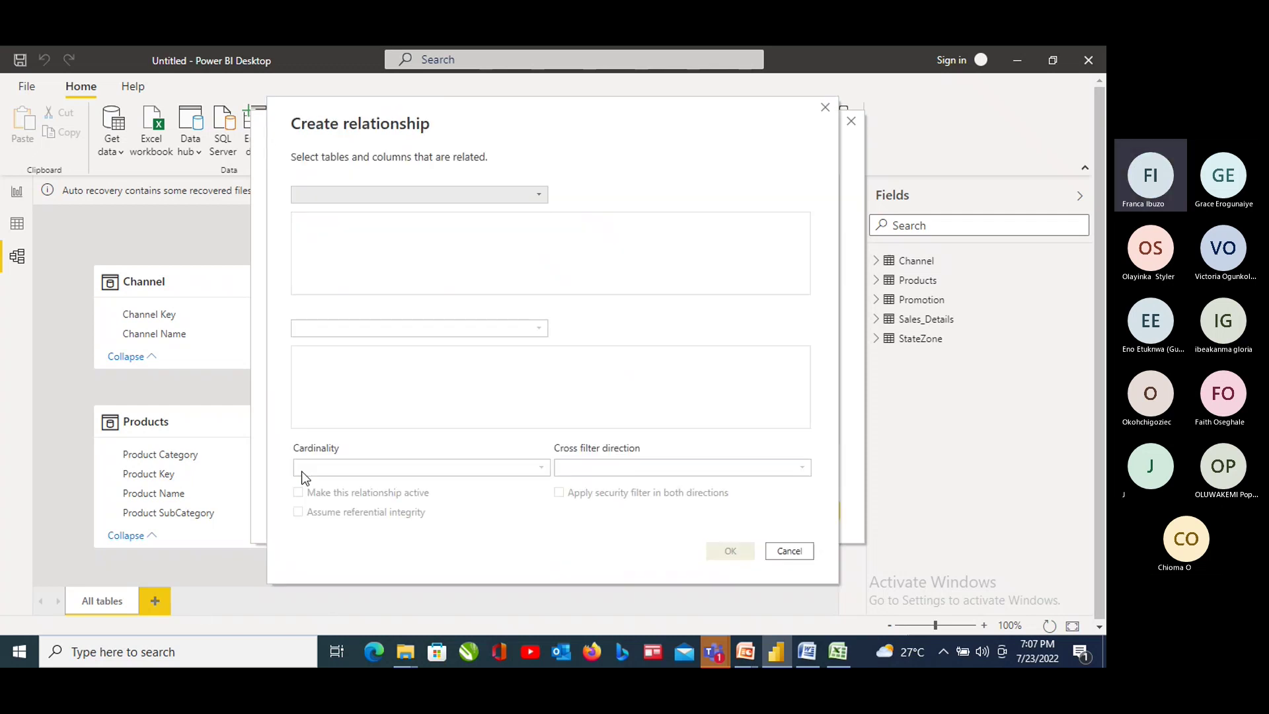
left_click(540, 195)
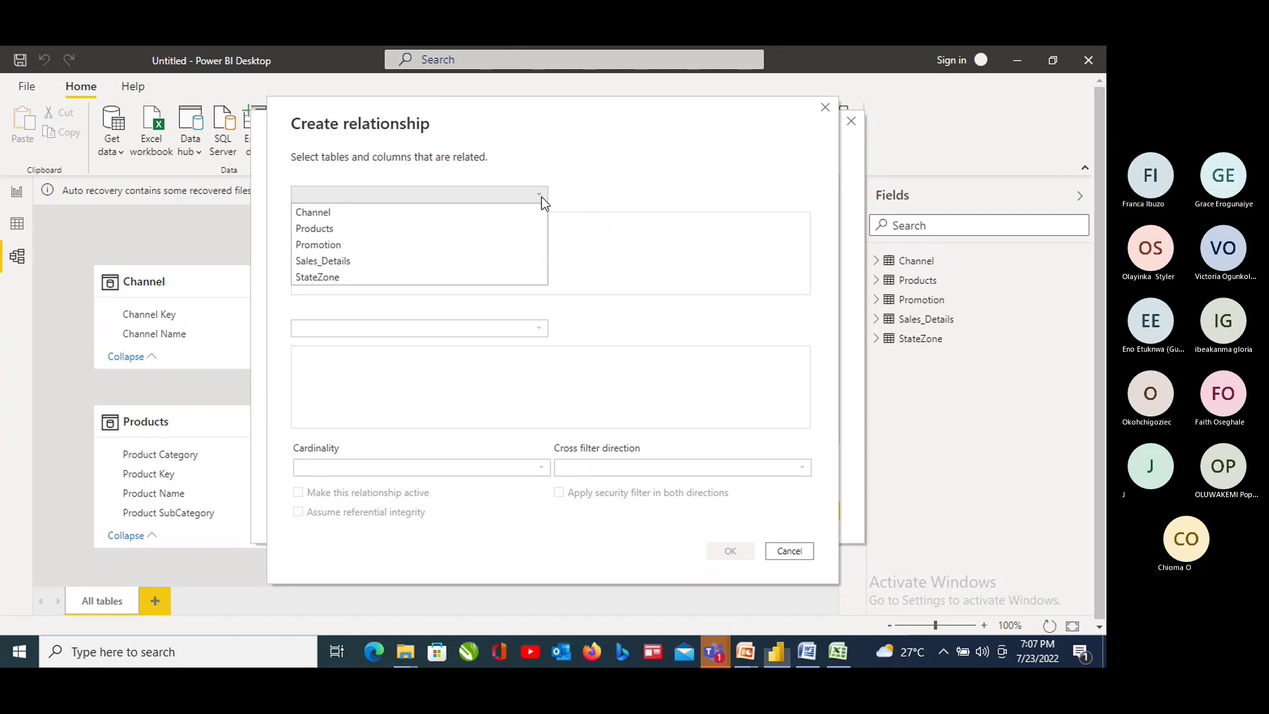
left_click(311, 278)
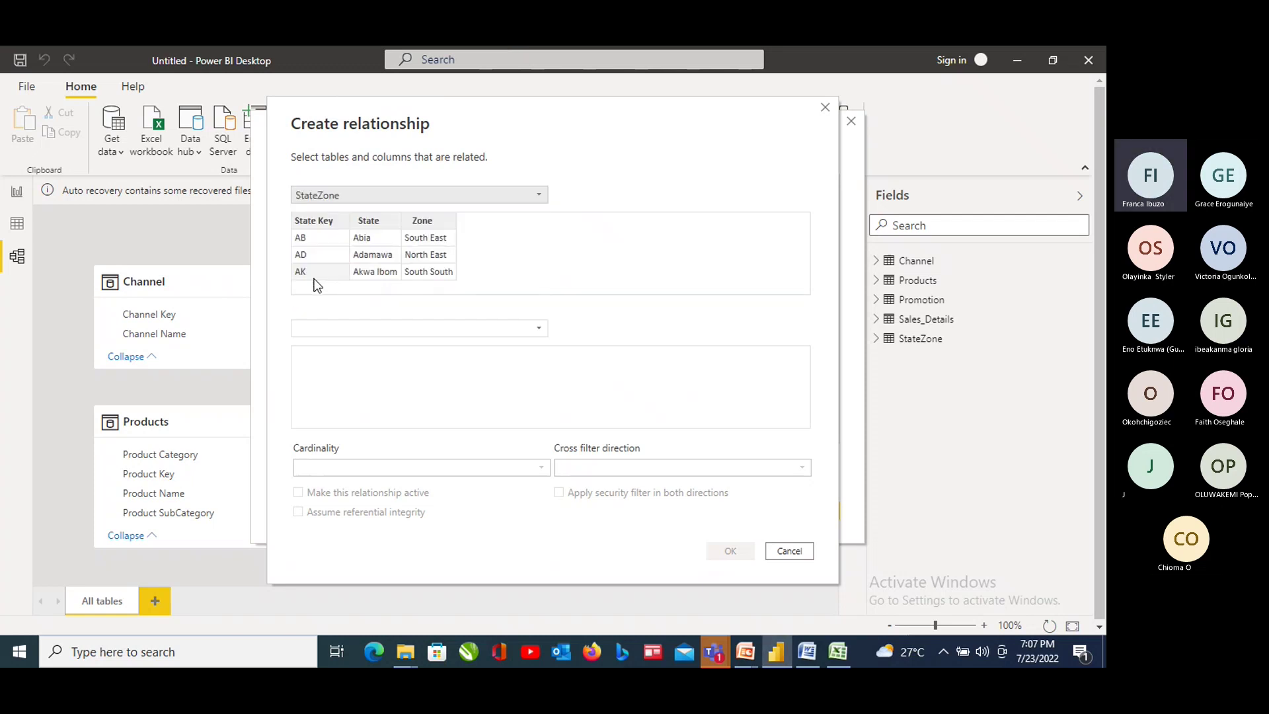
left_click(539, 330)
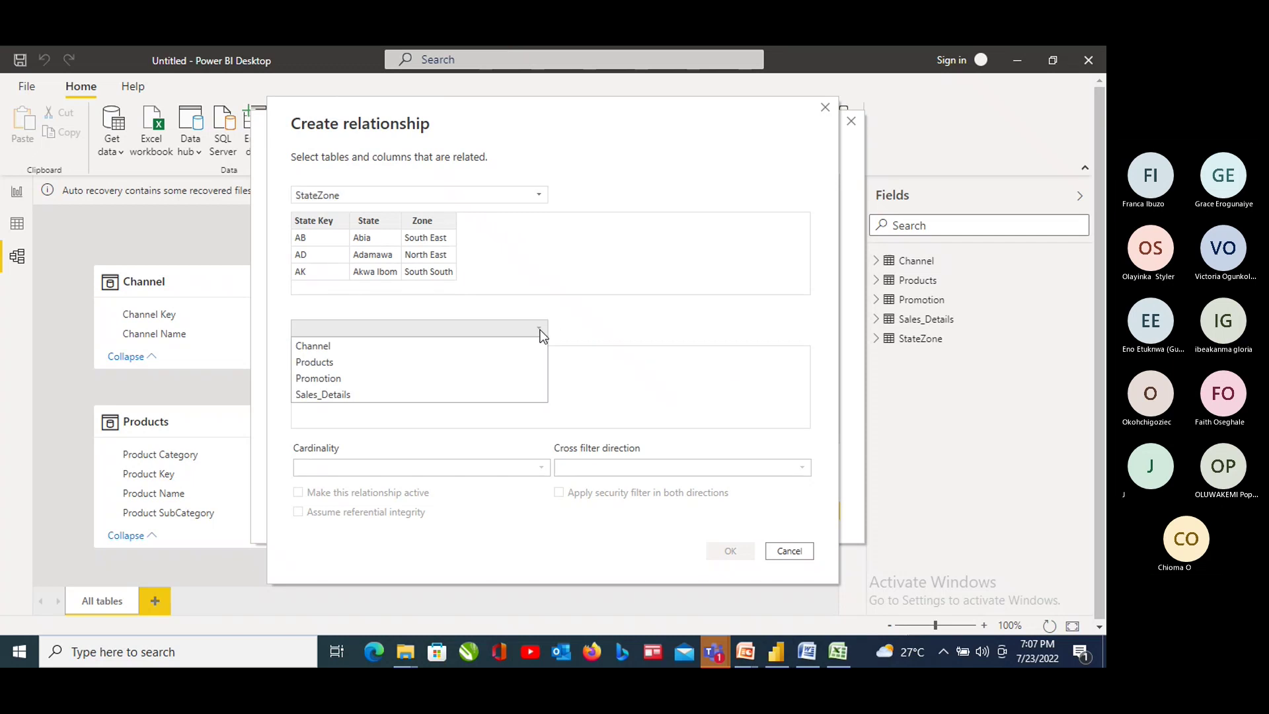
left_click(333, 395)
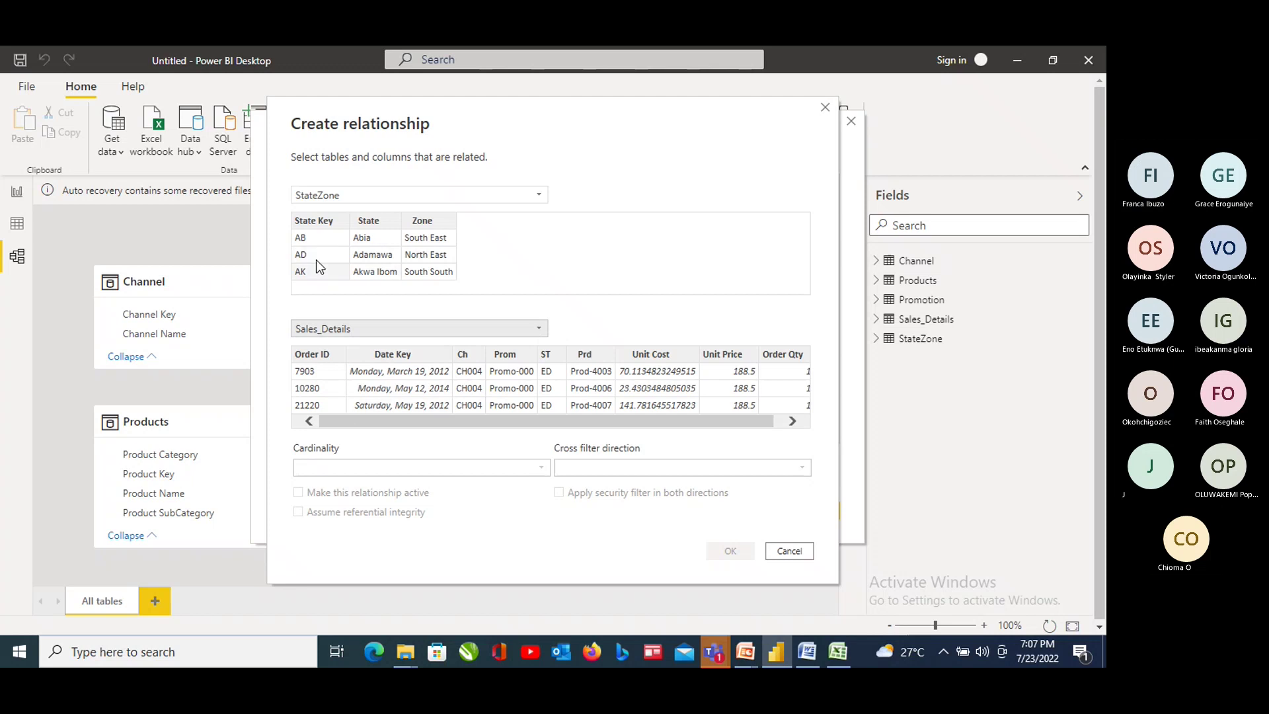
left_click(305, 218)
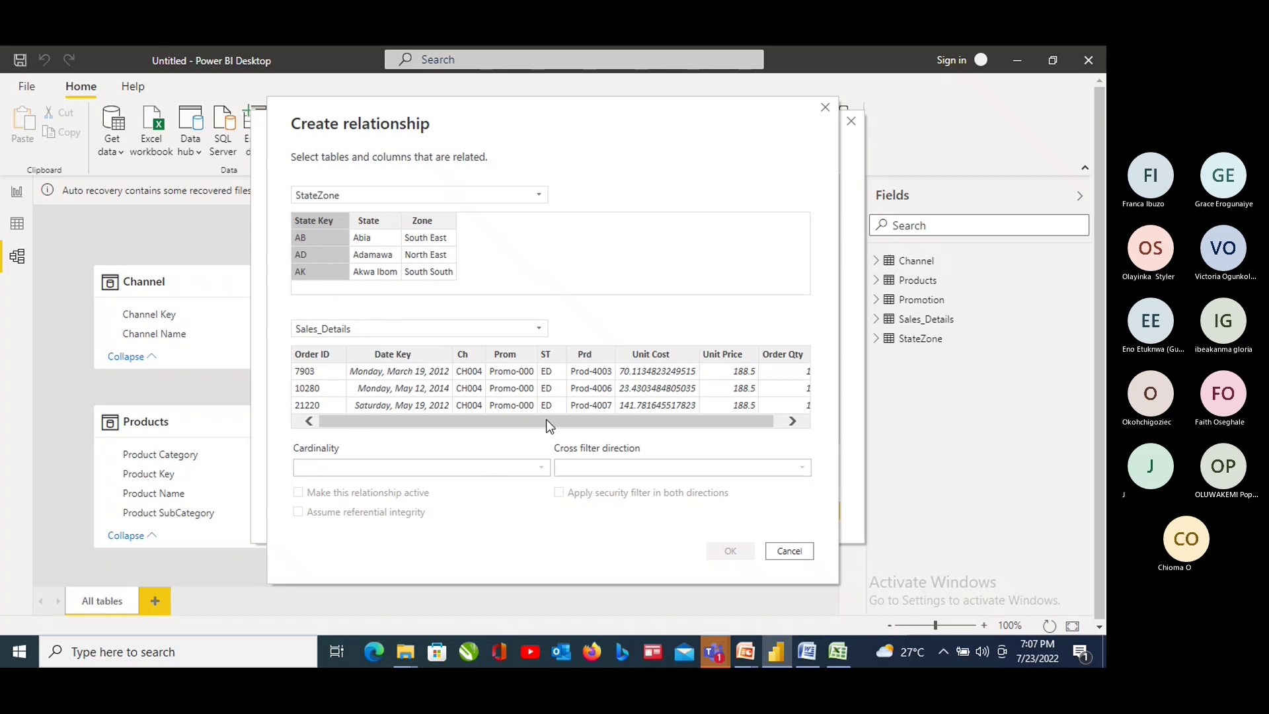
left_click(556, 359)
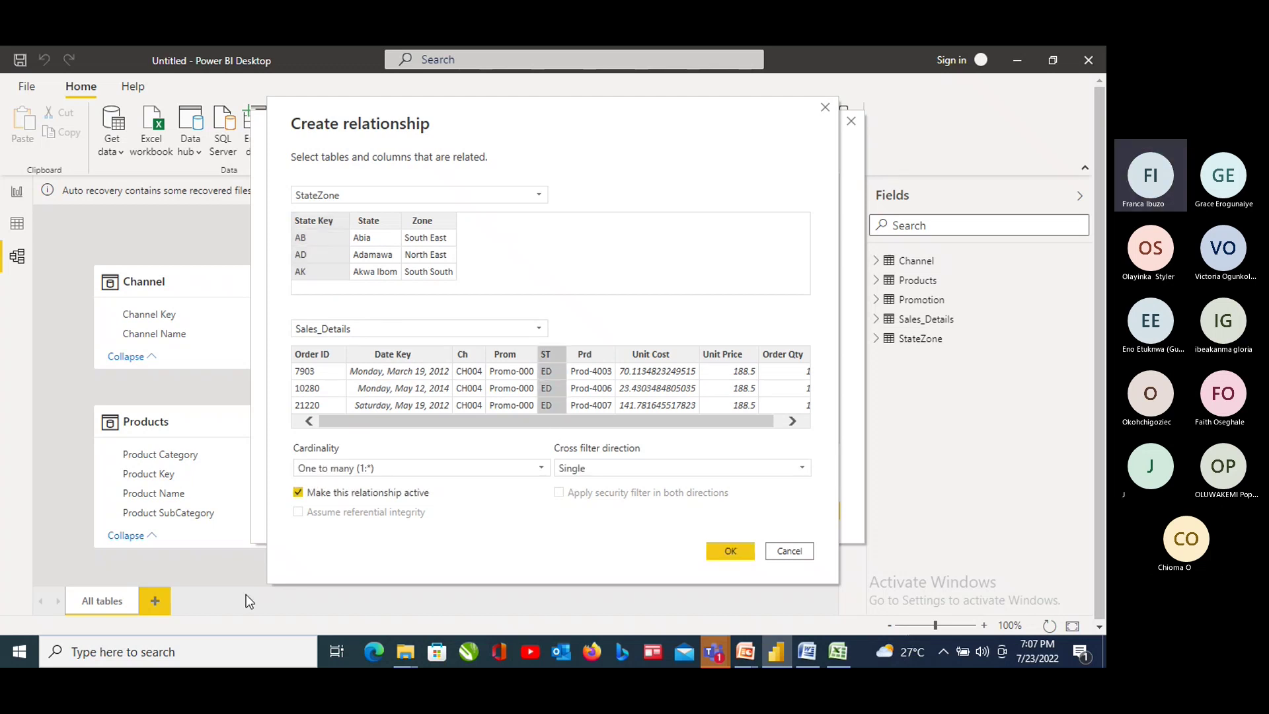
left_click(711, 553)
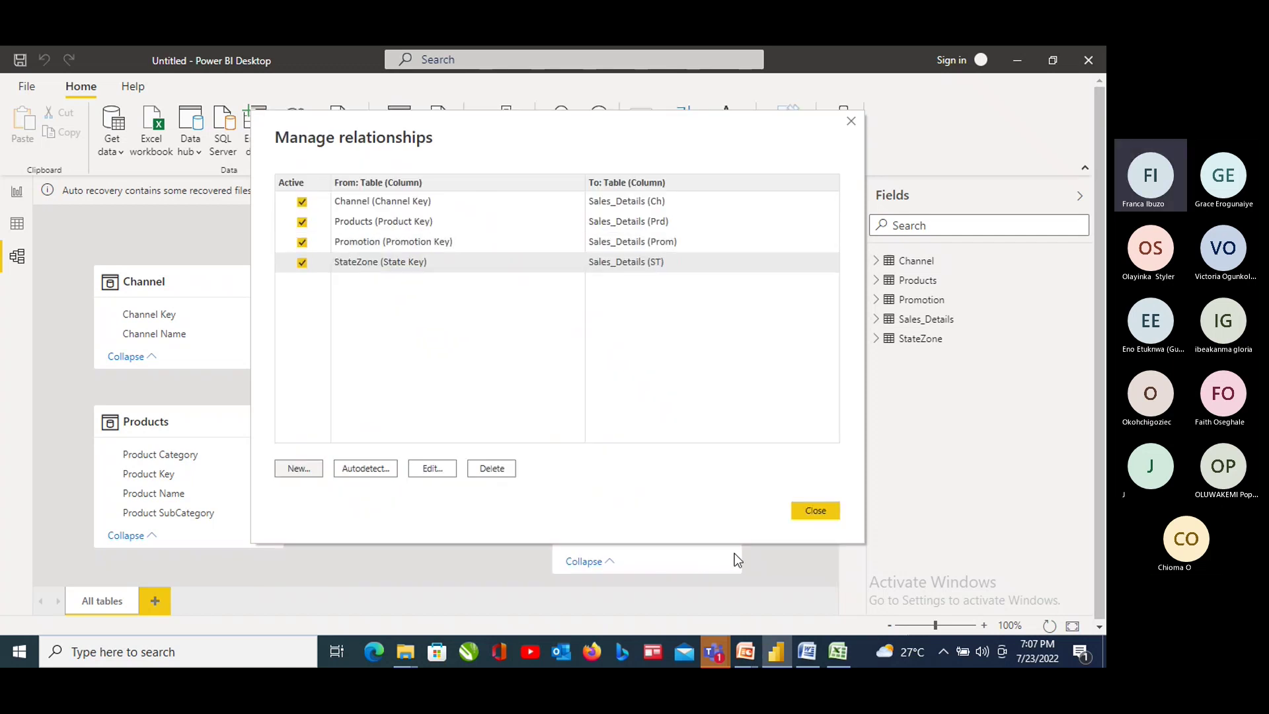
left_click(798, 514)
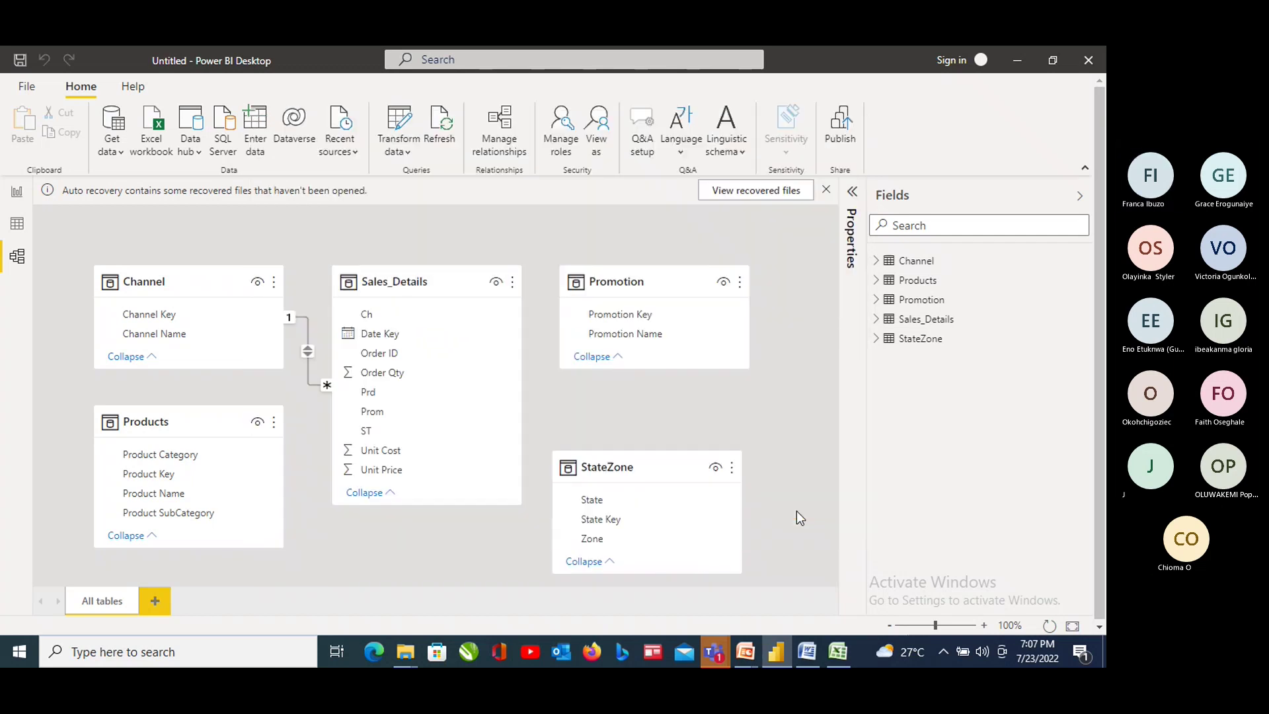
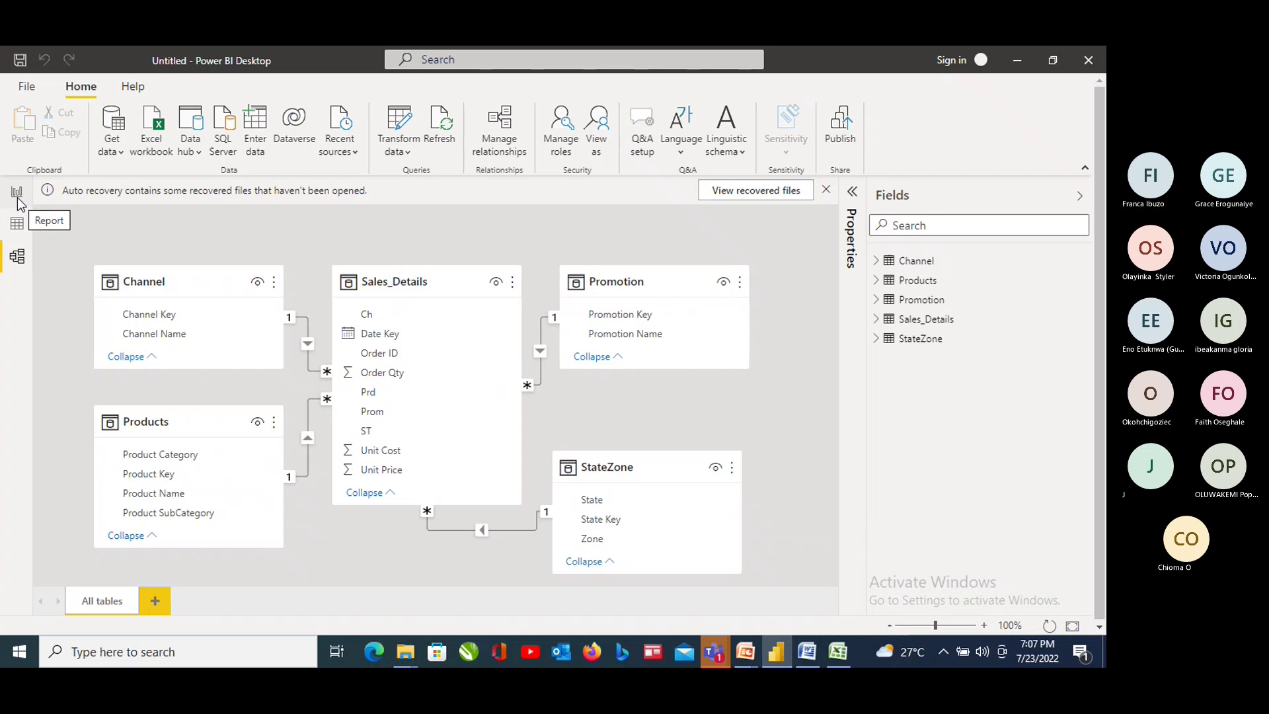
Review the rows of the StateZone table and display the Sales_Details table's data
left_click(18, 226)
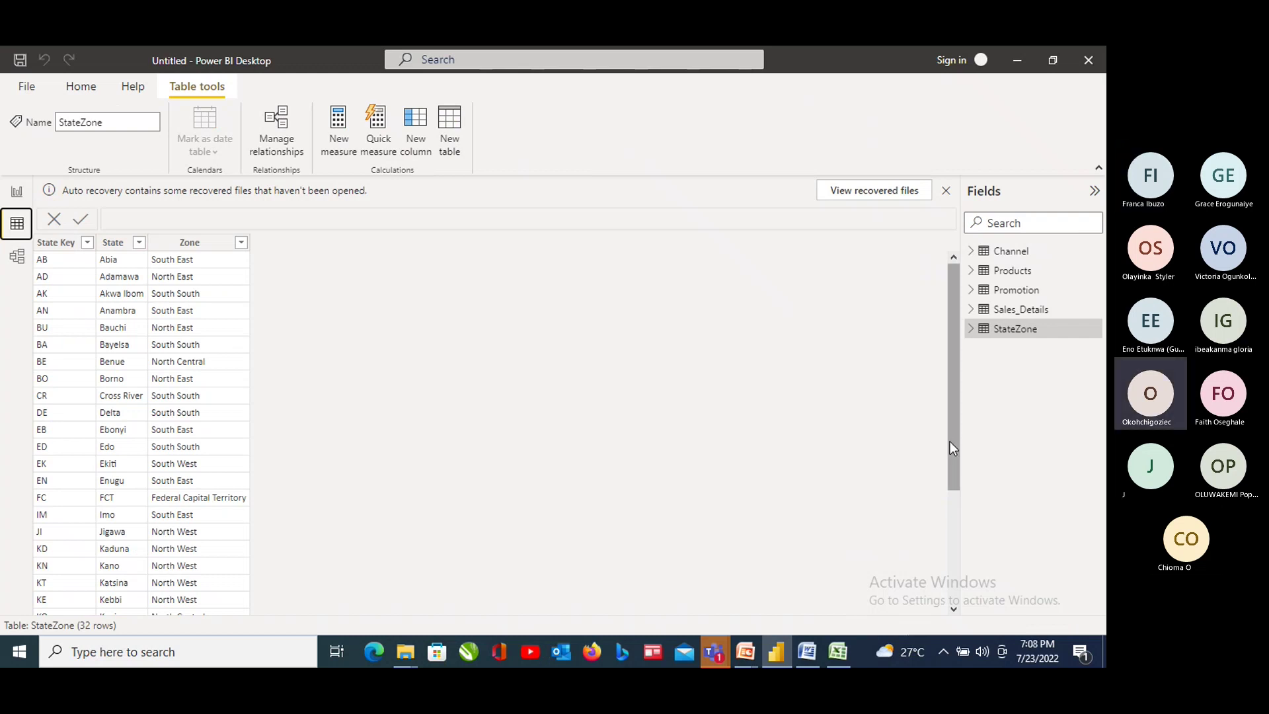
left_click_drag(949, 441, 952, 541)
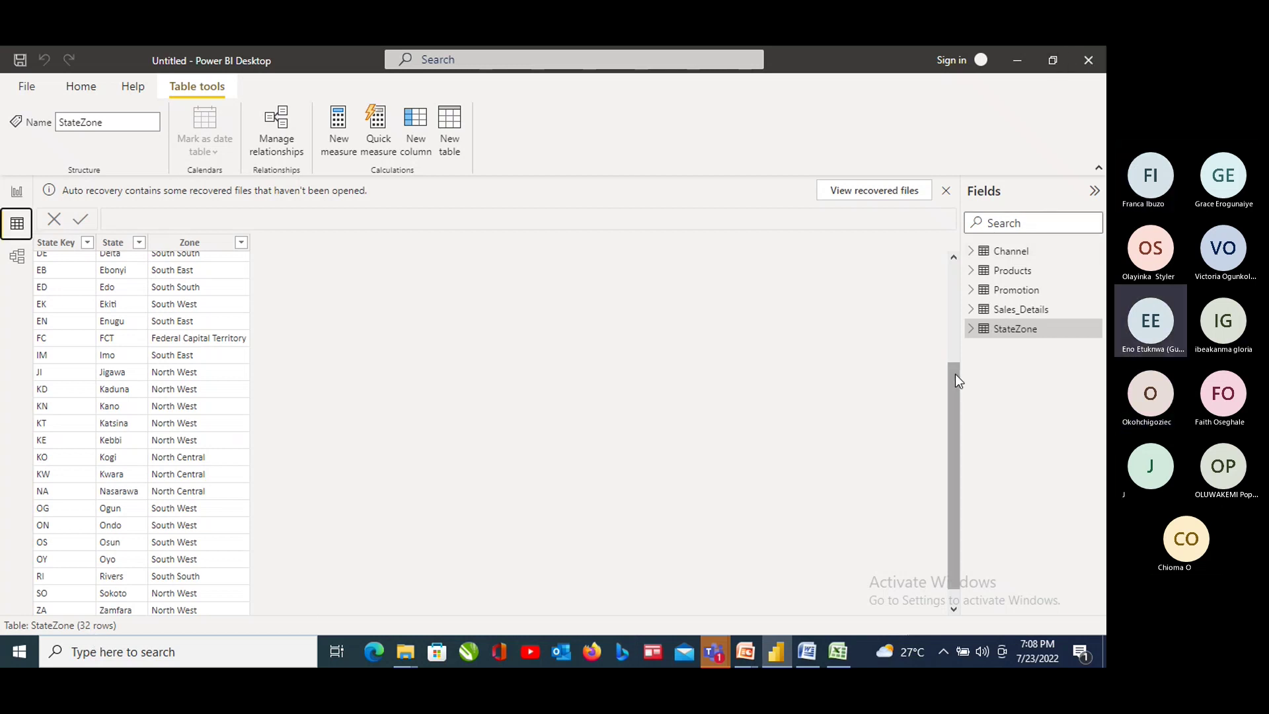
left_click_drag(955, 374, 954, 305)
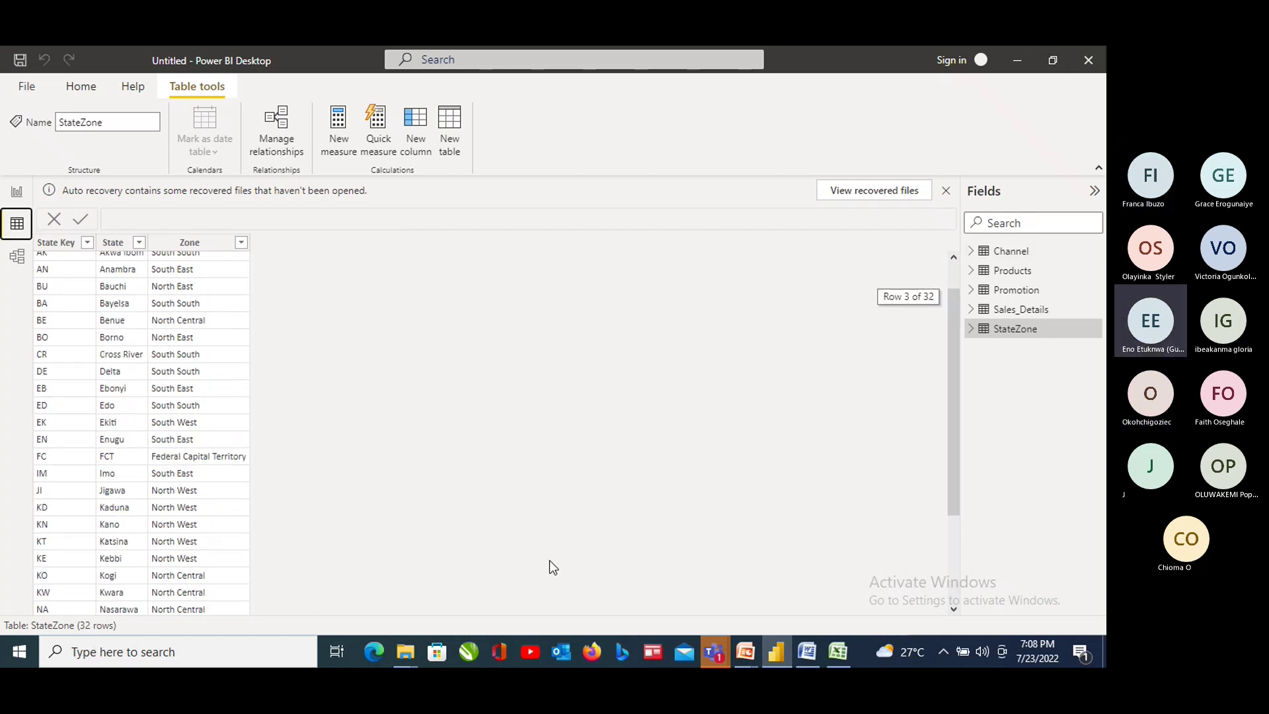
left_click(1002, 312)
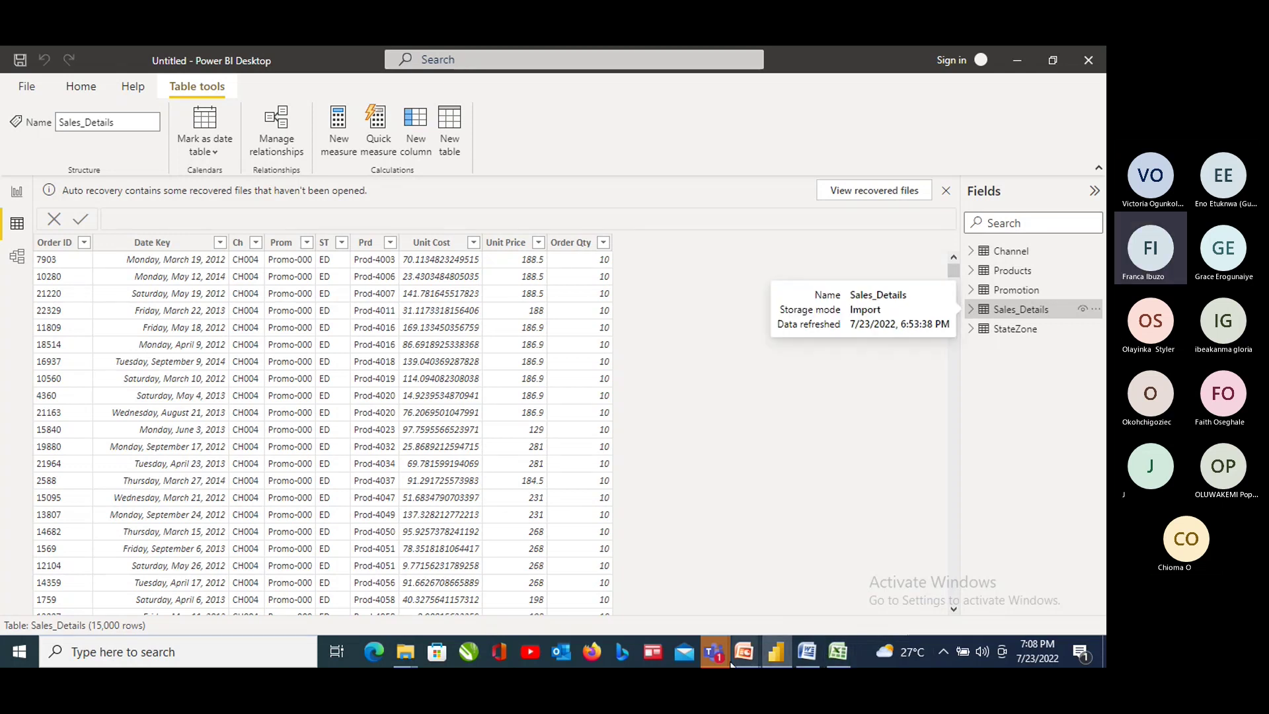
Check the Microsoft Teams meeting window and its chat, and return to Power BI Desktop
mouse_move(709, 657)
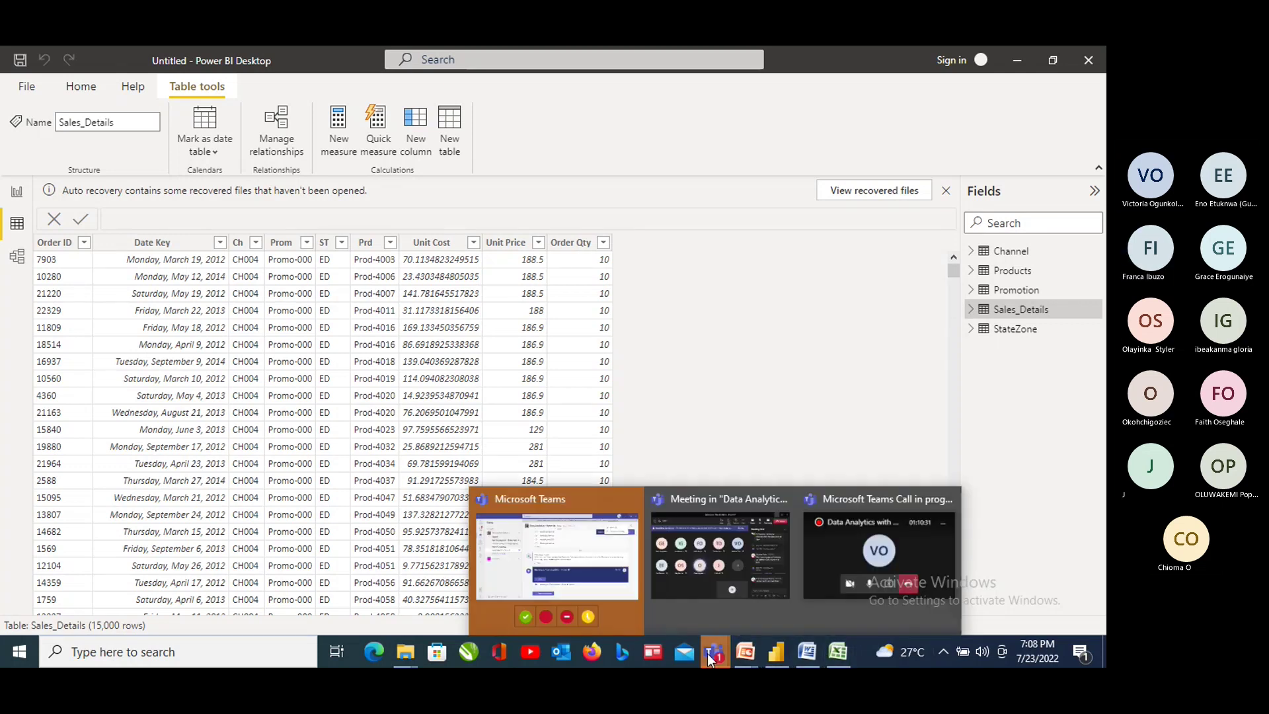
left_click(753, 573)
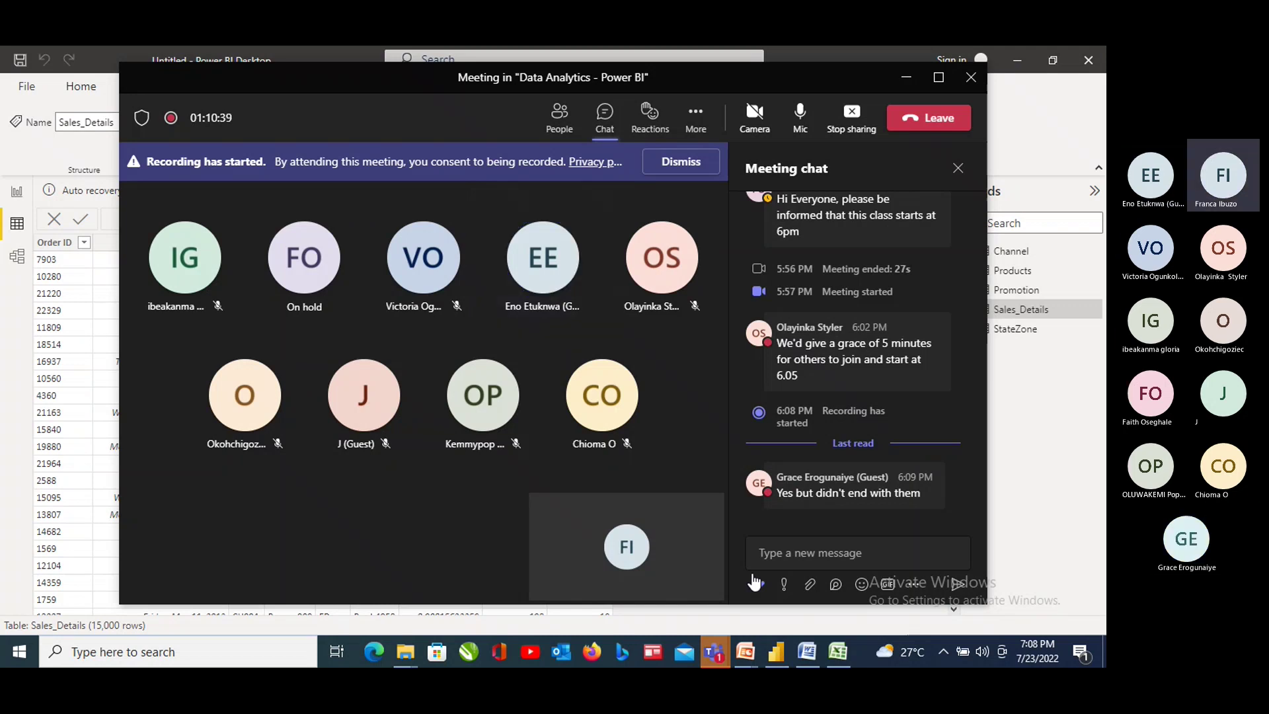
left_click(908, 79)
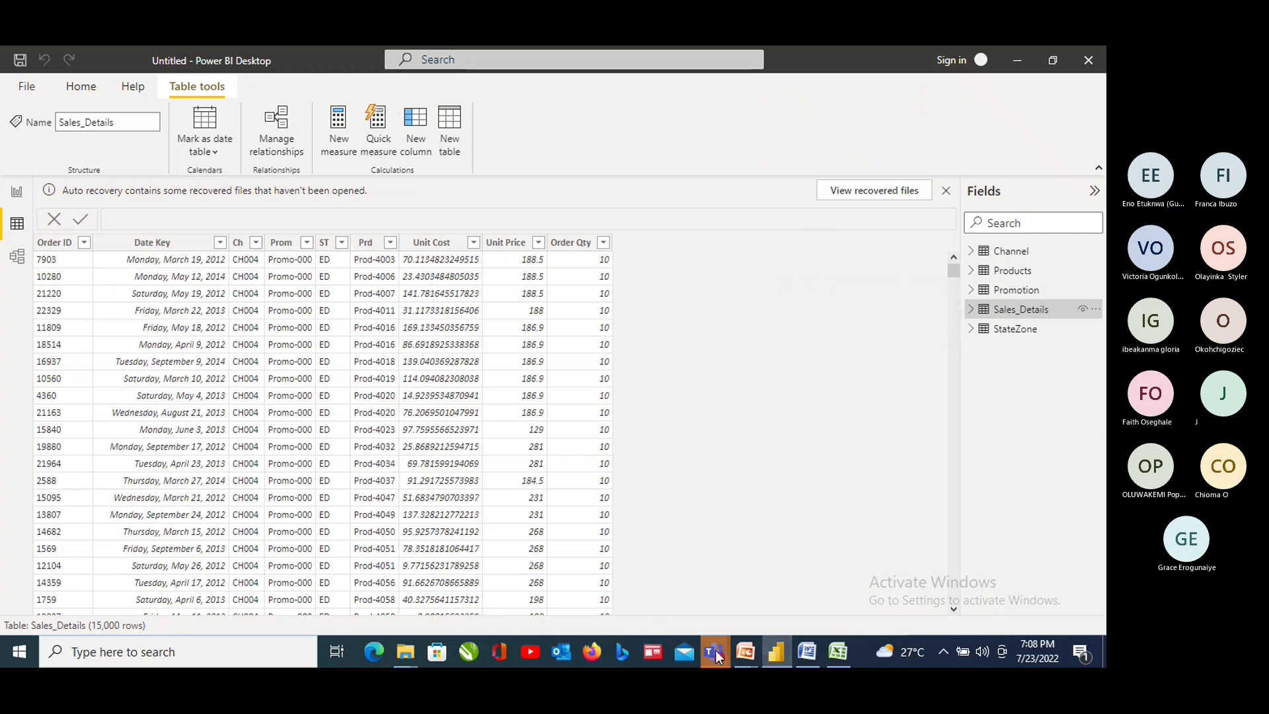
Return from the Excel workbook to Power BI Desktop and display the model diagram of the related tables
left_click(779, 651)
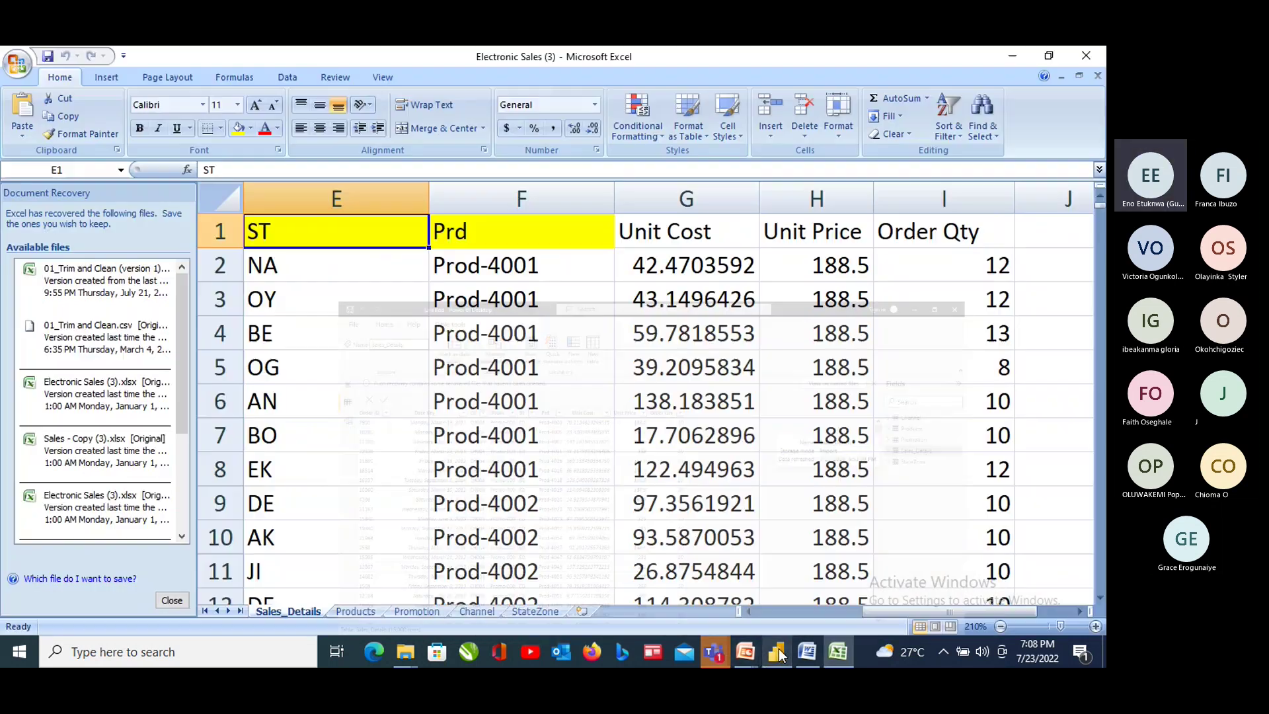
mouse_move(782, 643)
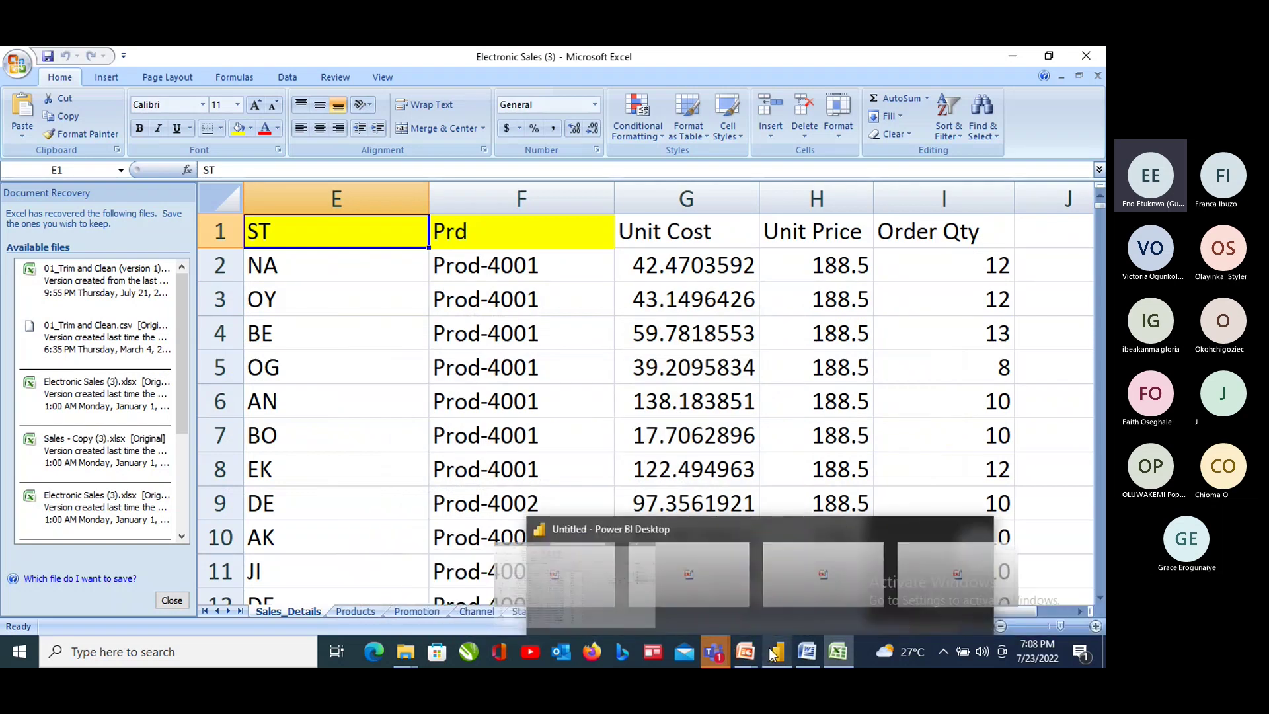
left_click(783, 644)
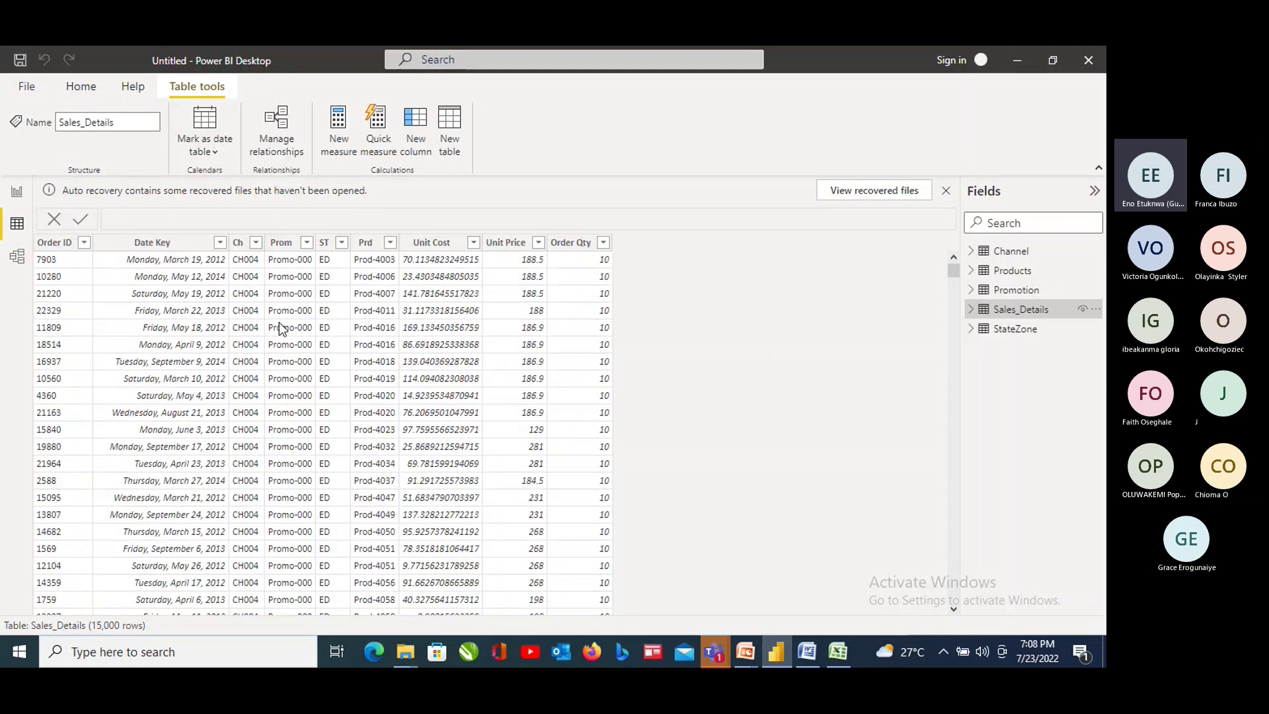
left_click(17, 256)
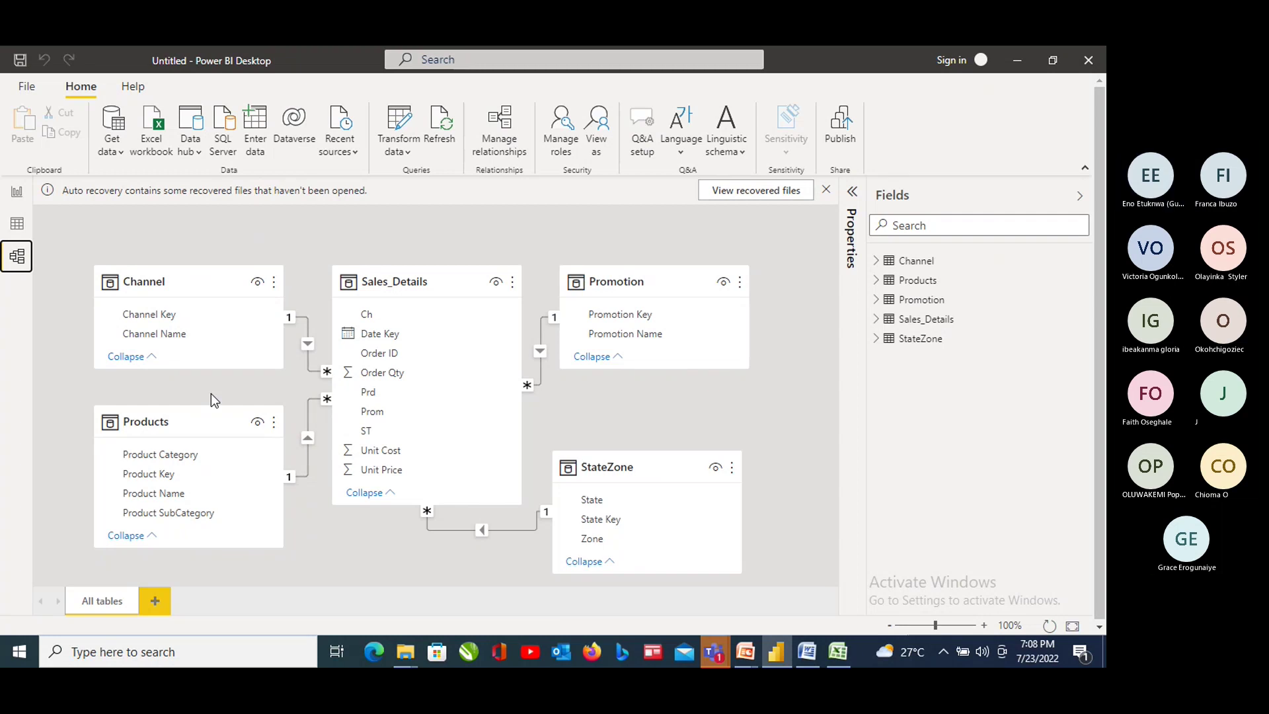
Examine the settings of the relationship between Sales_Details' Ch column and Channel's Channel Key, and leave relationship management
left_click(512, 149)
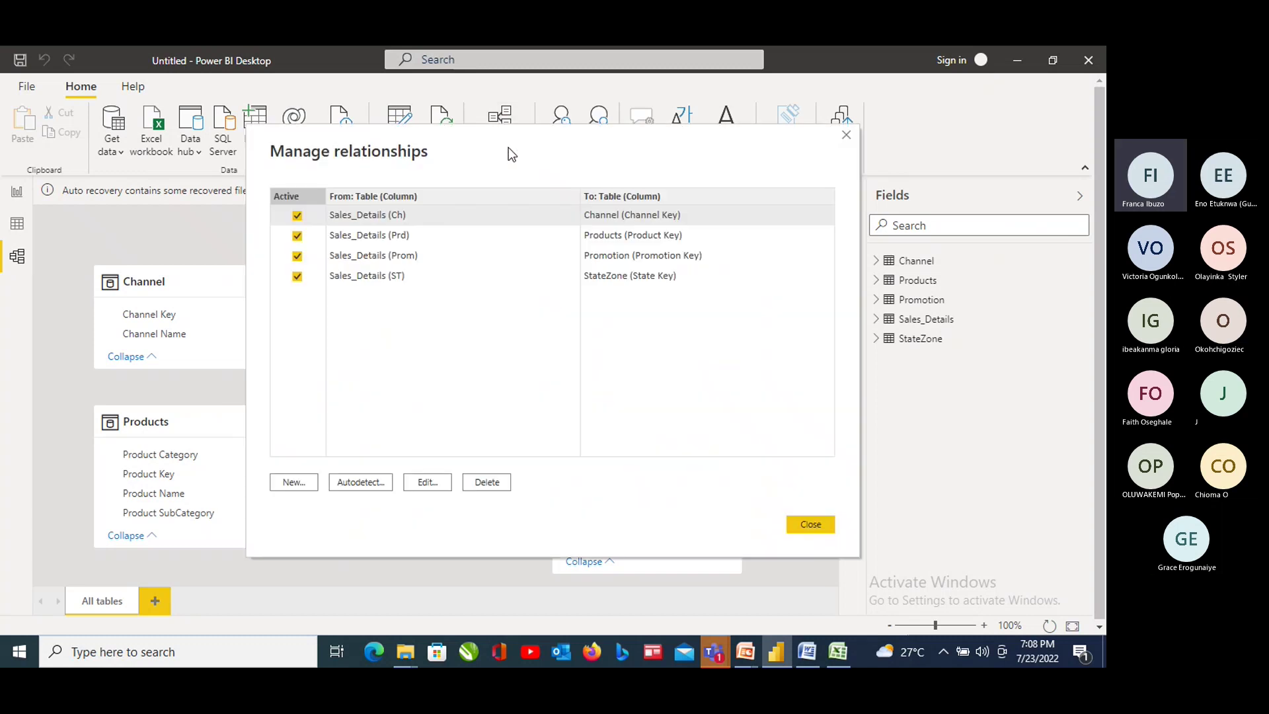
left_click(429, 481)
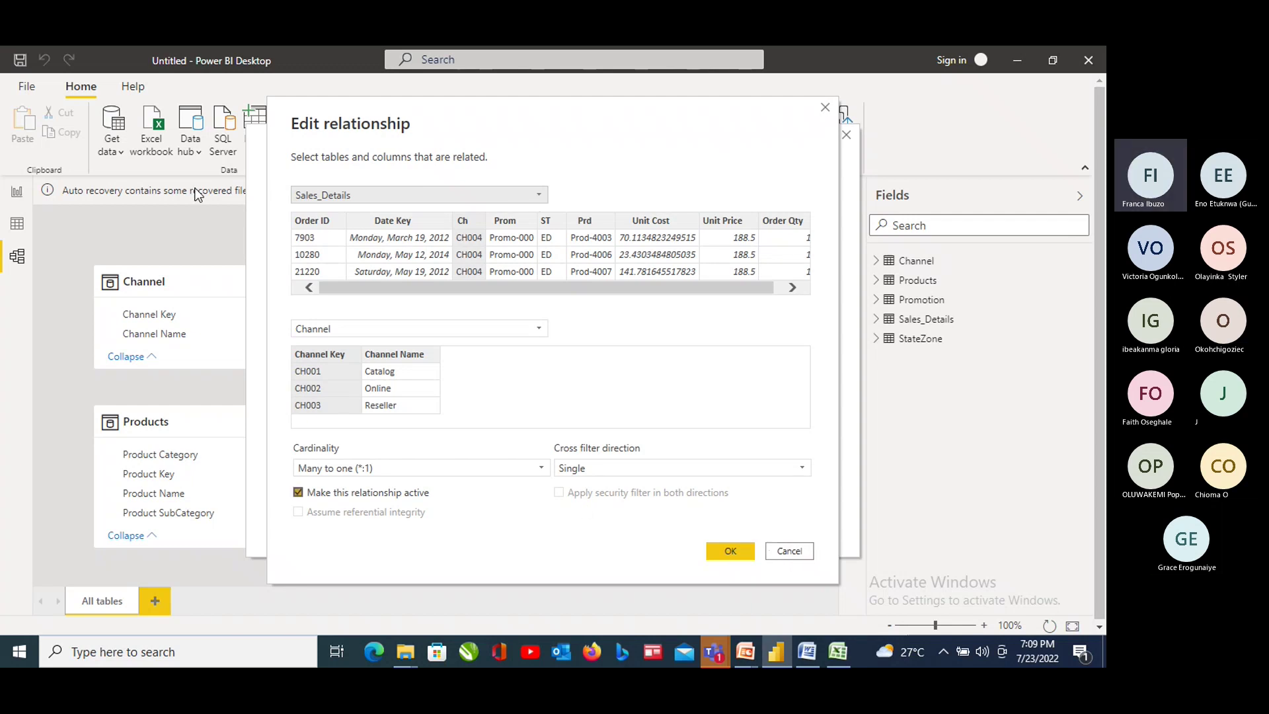
left_click(825, 109)
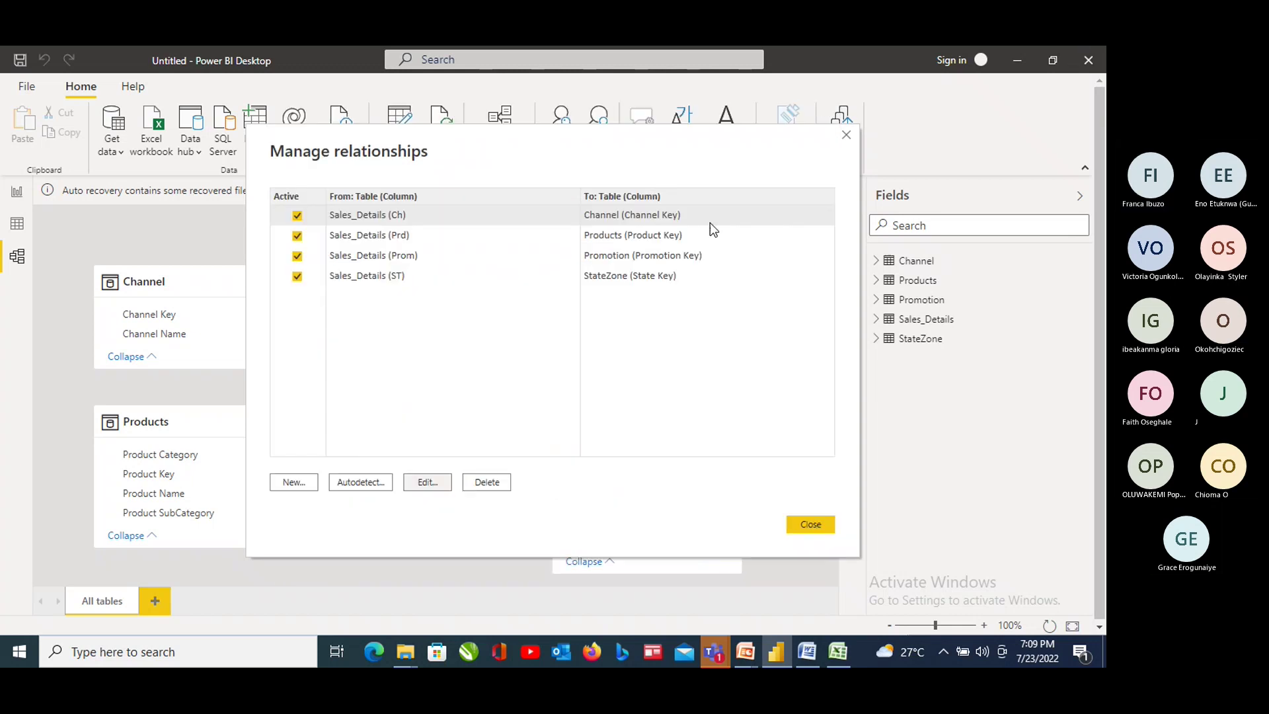
left_click(793, 524)
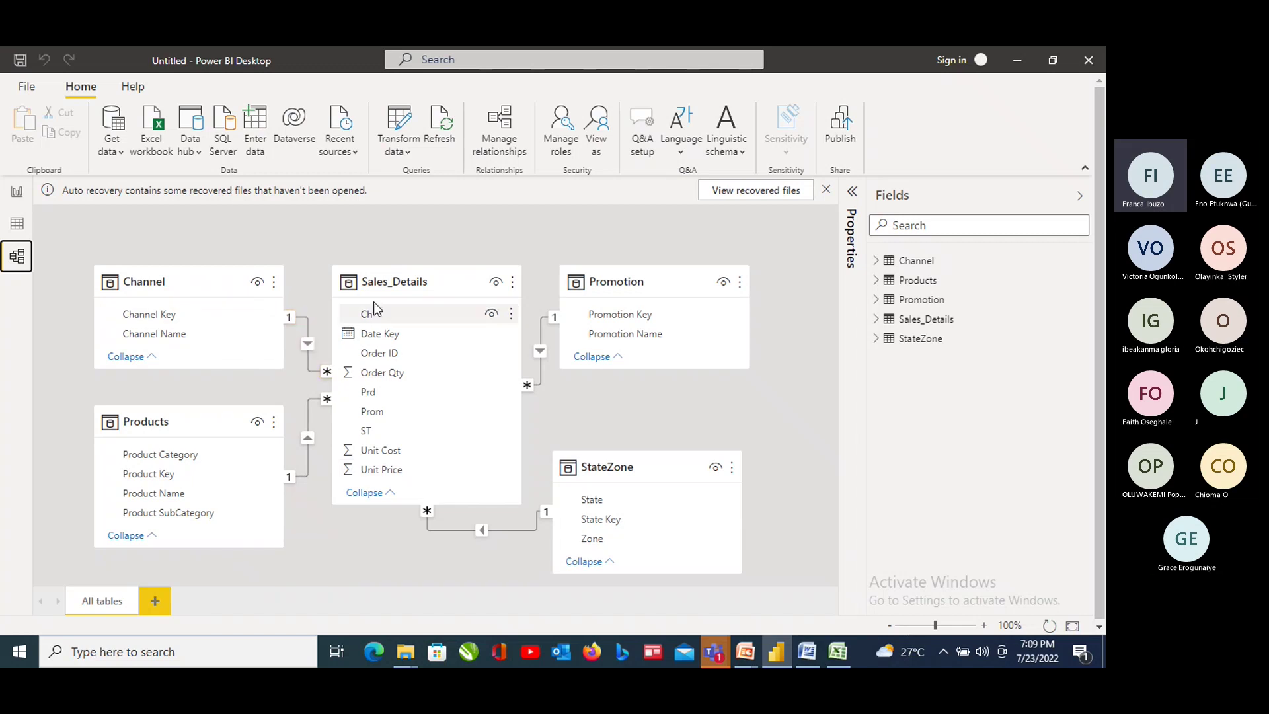
Delete the relationship between the Channel and Sales_Details tables from the model diagram
right_click(307, 345)
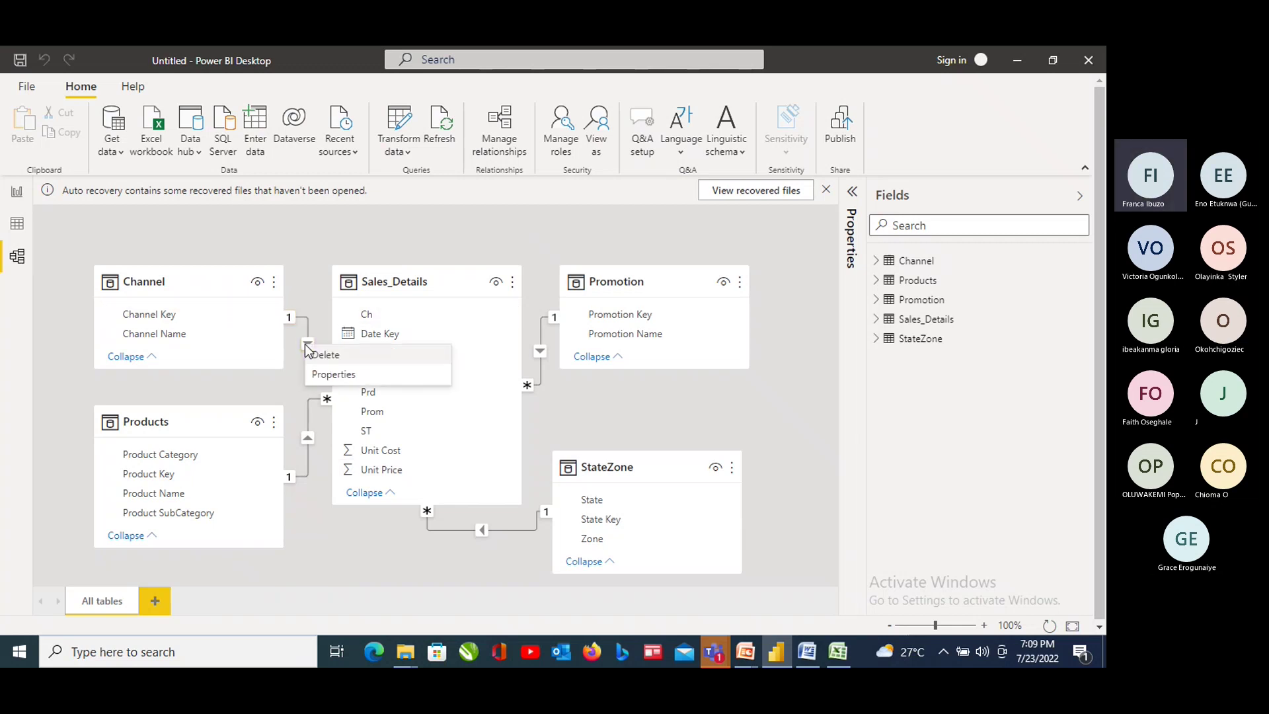
left_click(328, 362)
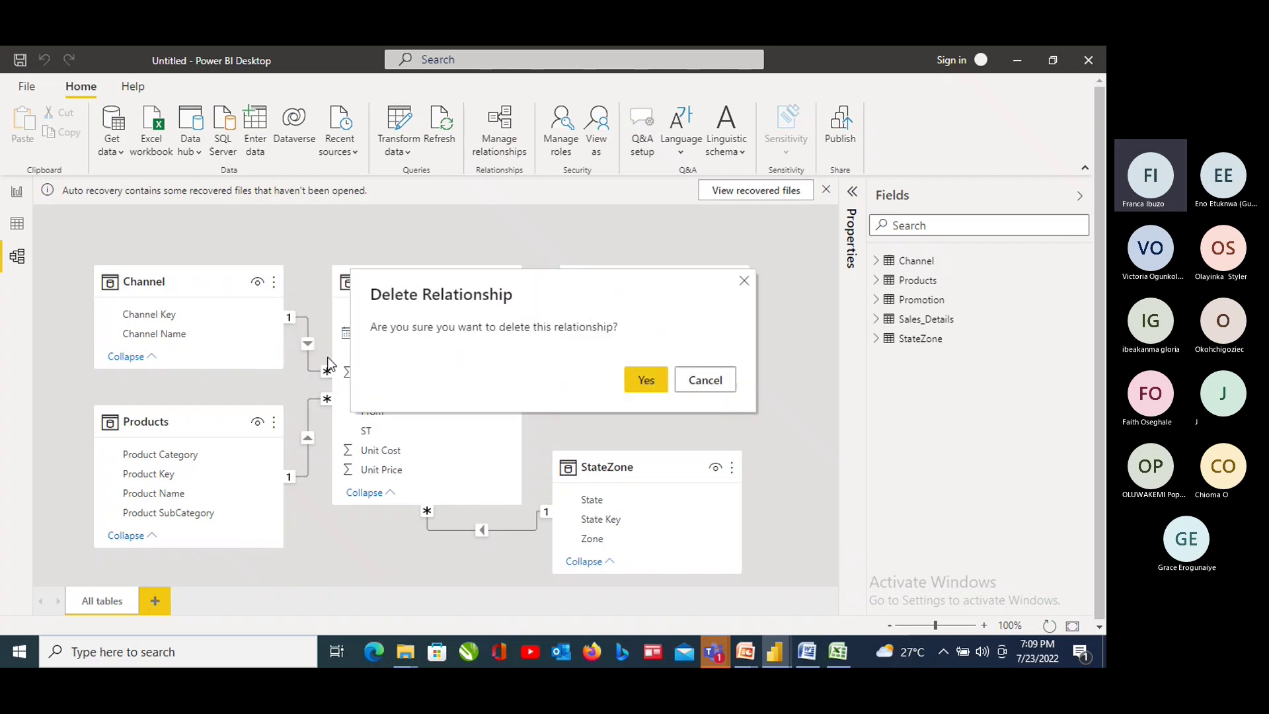
left_click(646, 377)
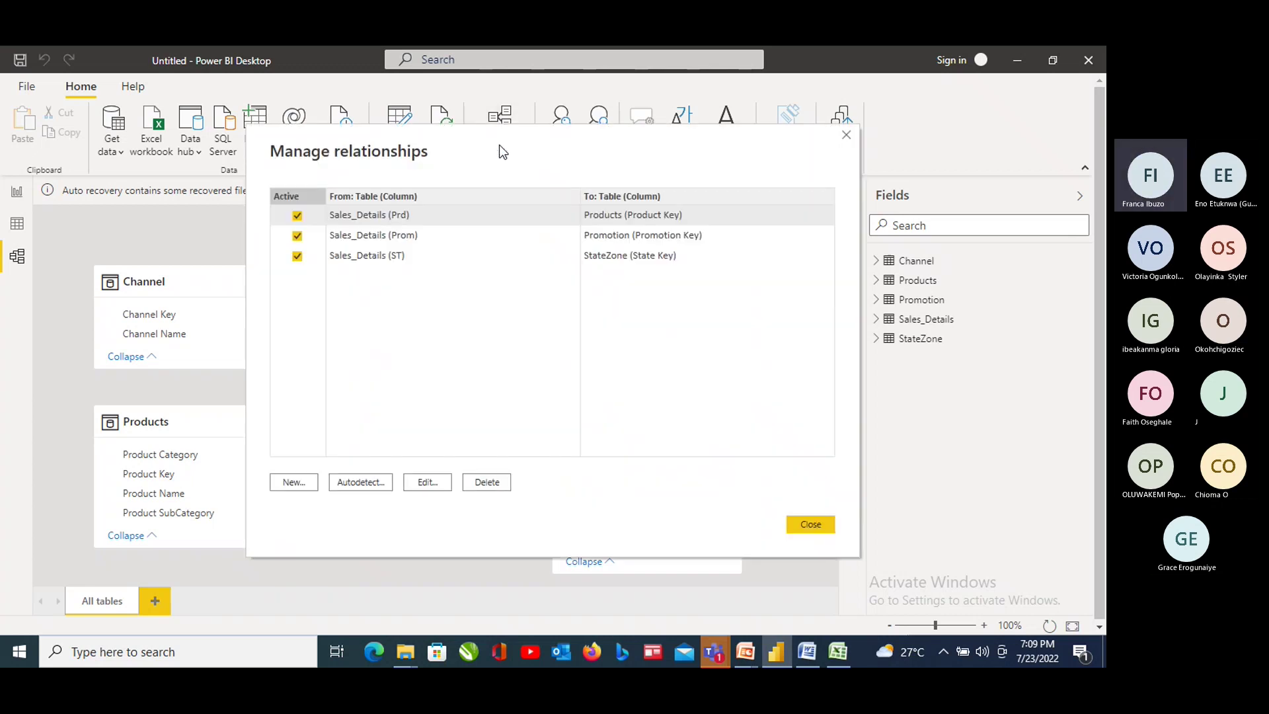
Relate Channel's Channel Key to Sales_Details' Ch column as One to many (1:*), cross filter Single, and finish managing relationships
left_click(287, 479)
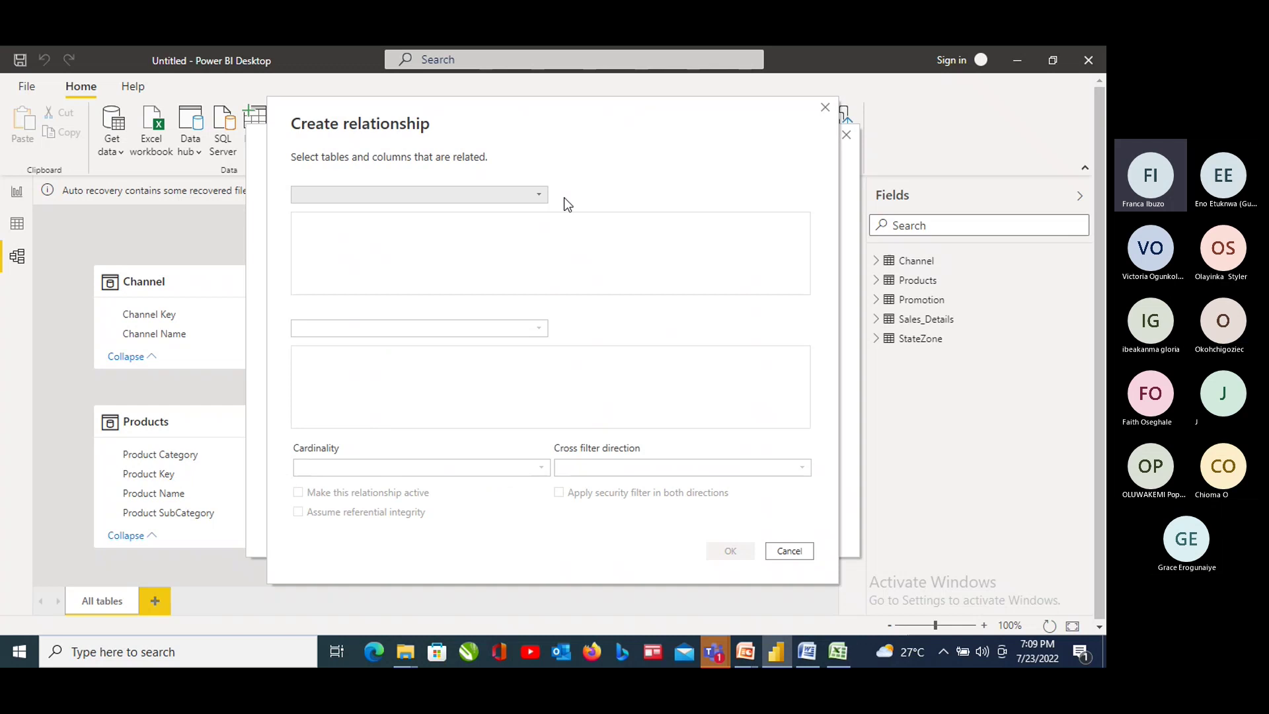
left_click(539, 195)
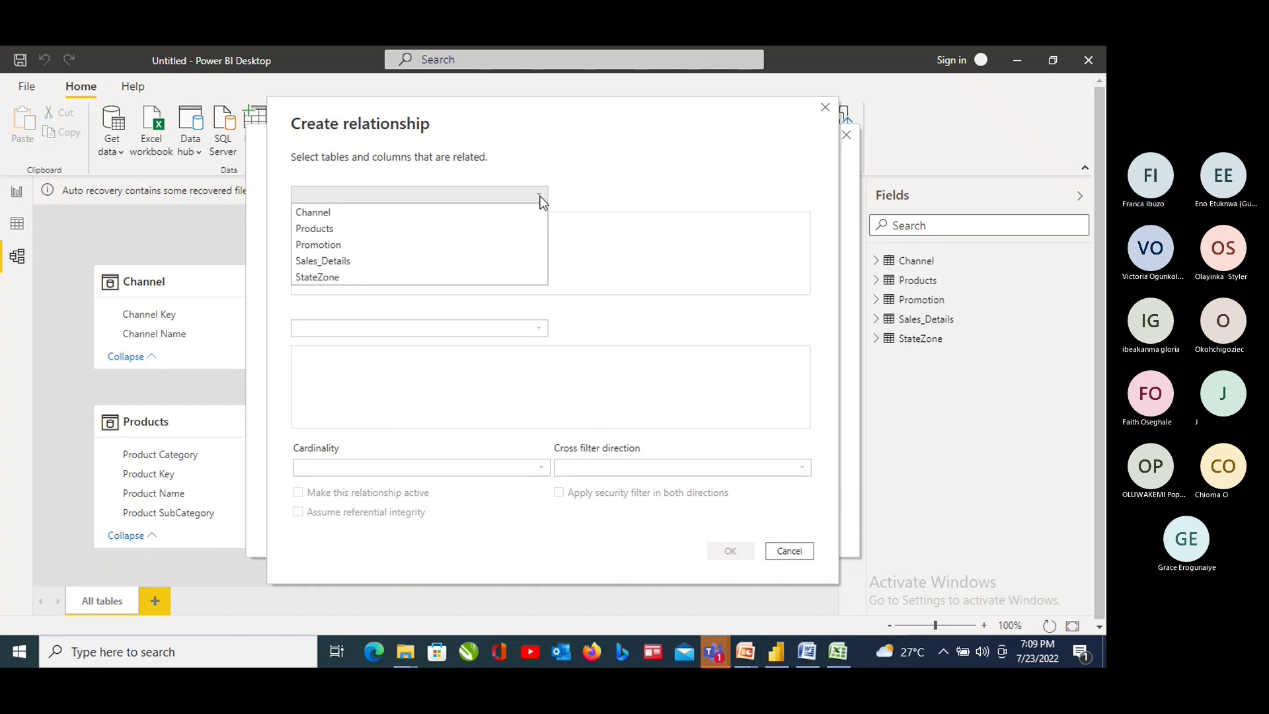
left_click(414, 212)
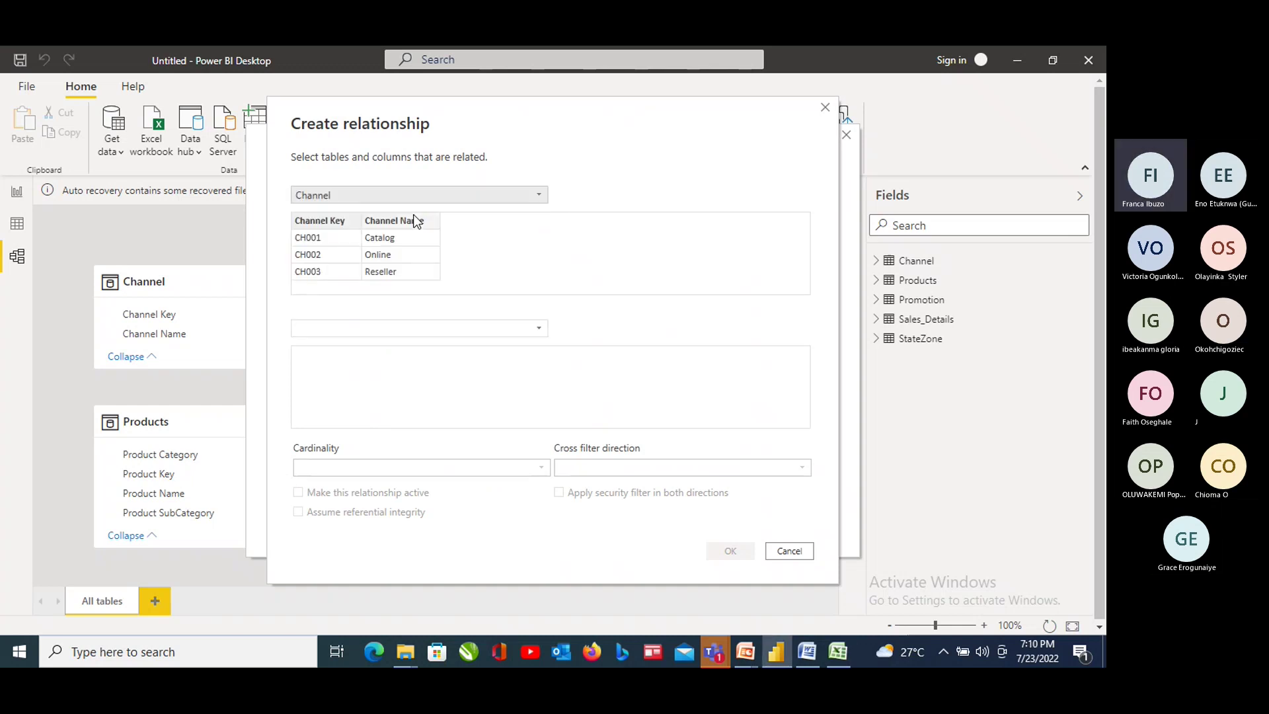
left_click(539, 328)
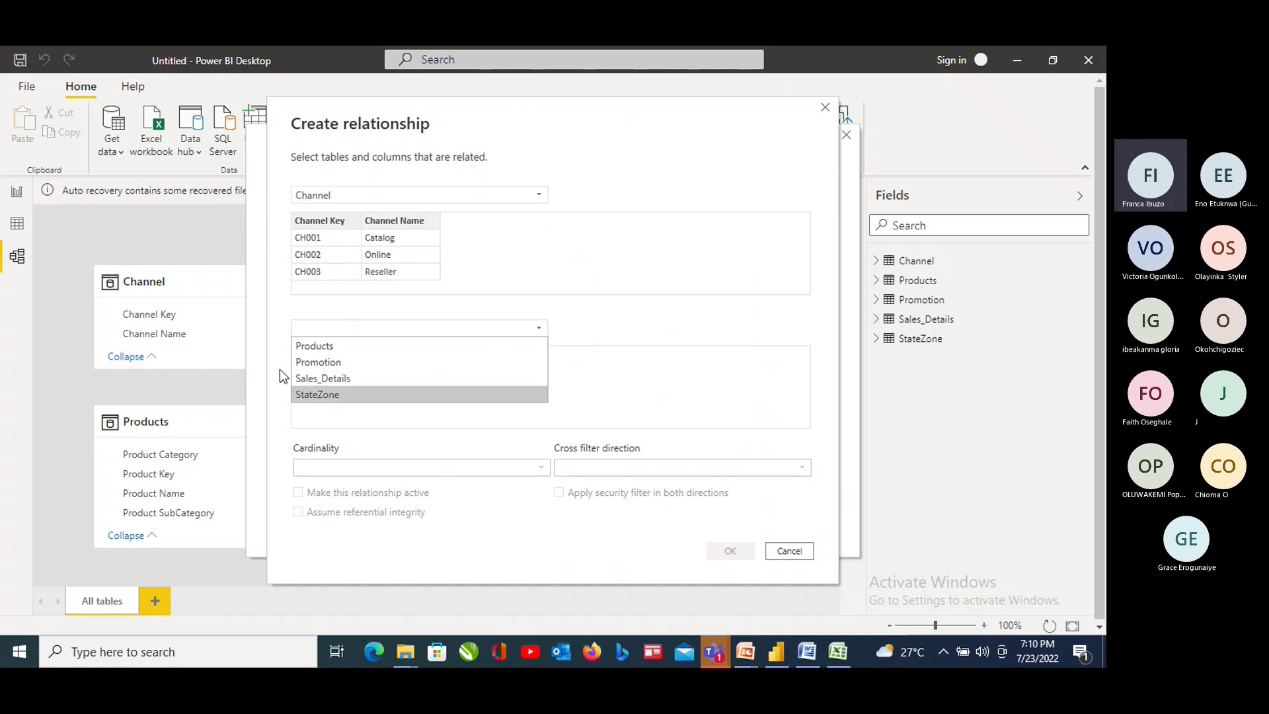
left_click(343, 379)
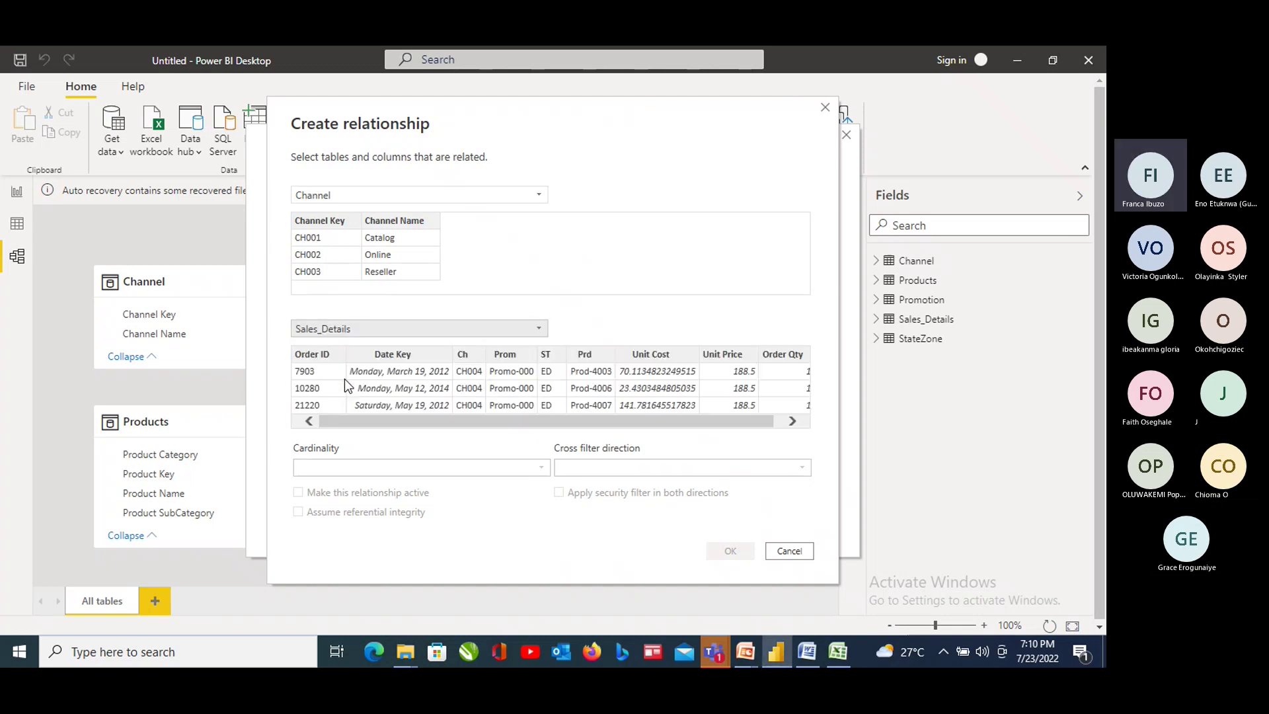
left_click(308, 246)
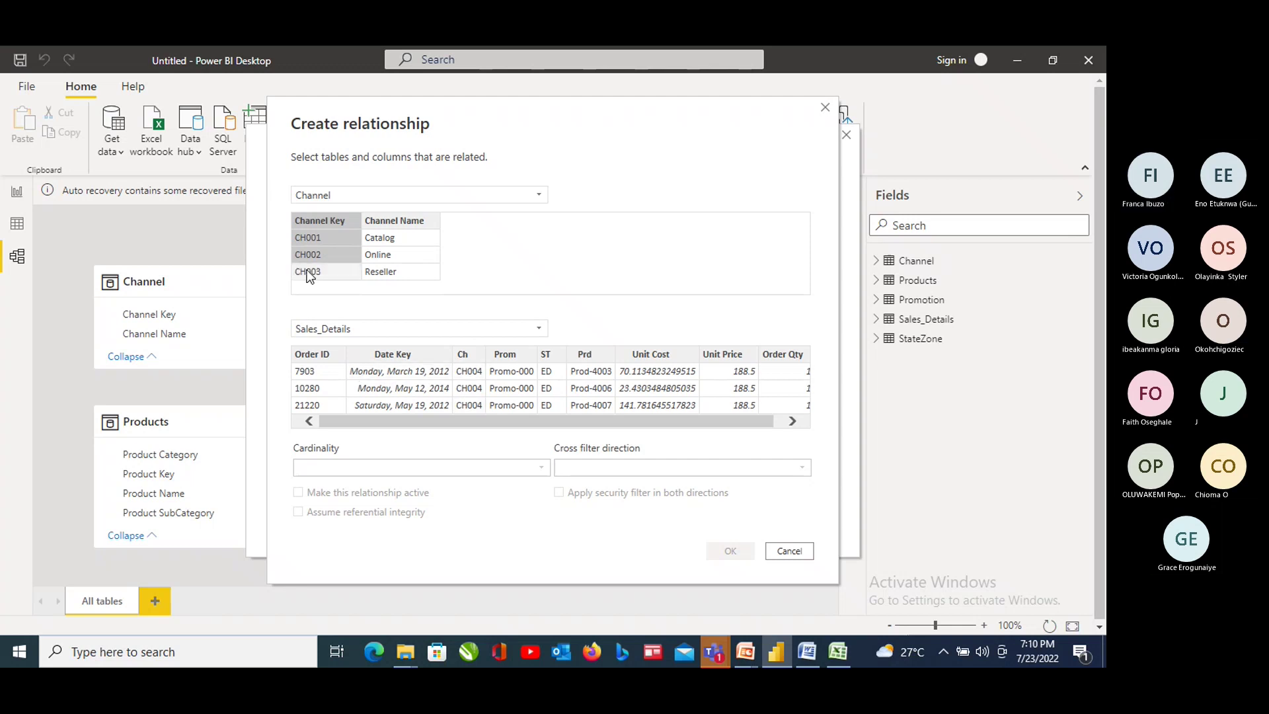
left_click(467, 359)
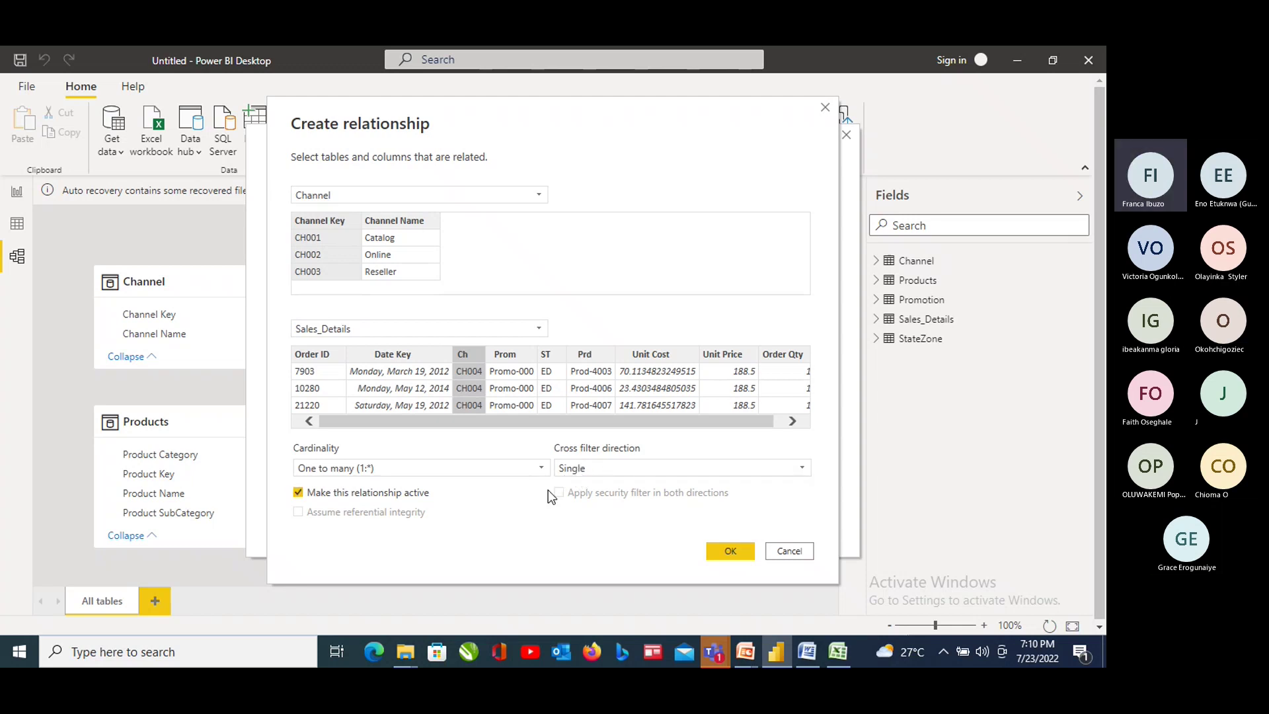
left_click(731, 552)
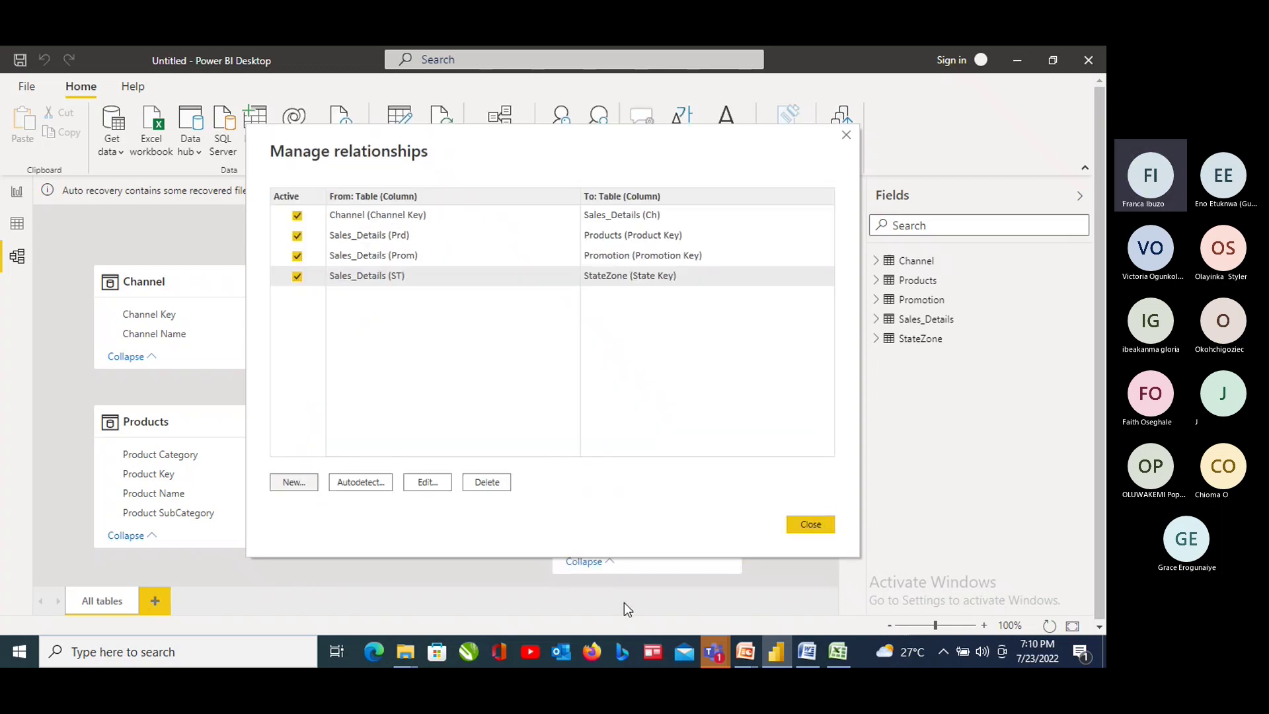
left_click(809, 522)
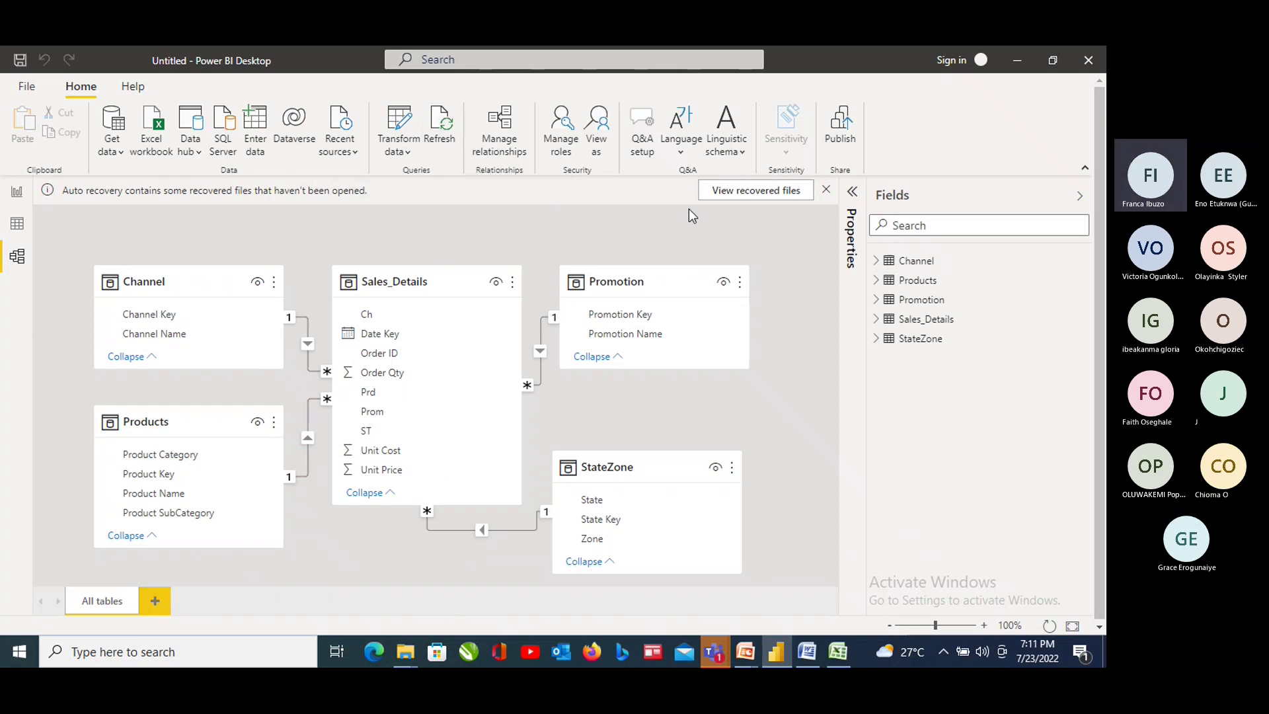
Display the Sales_Details table's data and format its Unit Cost column as Whole number
left_click(17, 225)
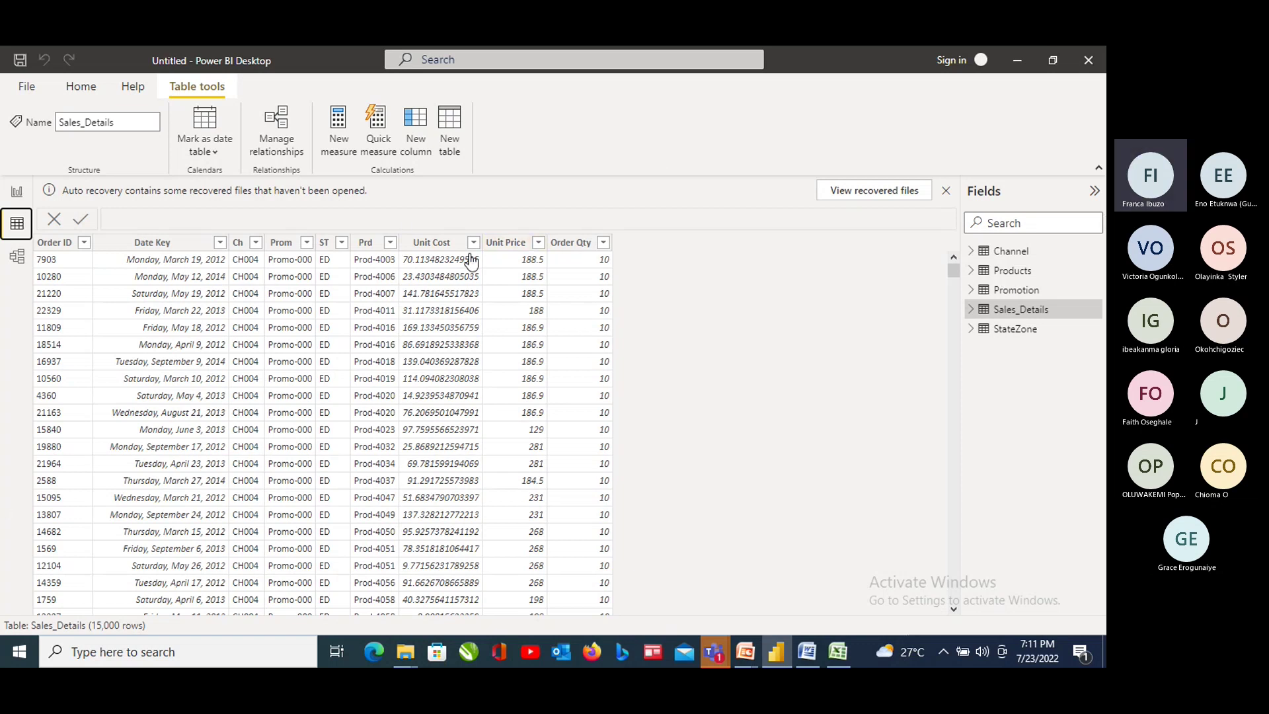
left_click(418, 244)
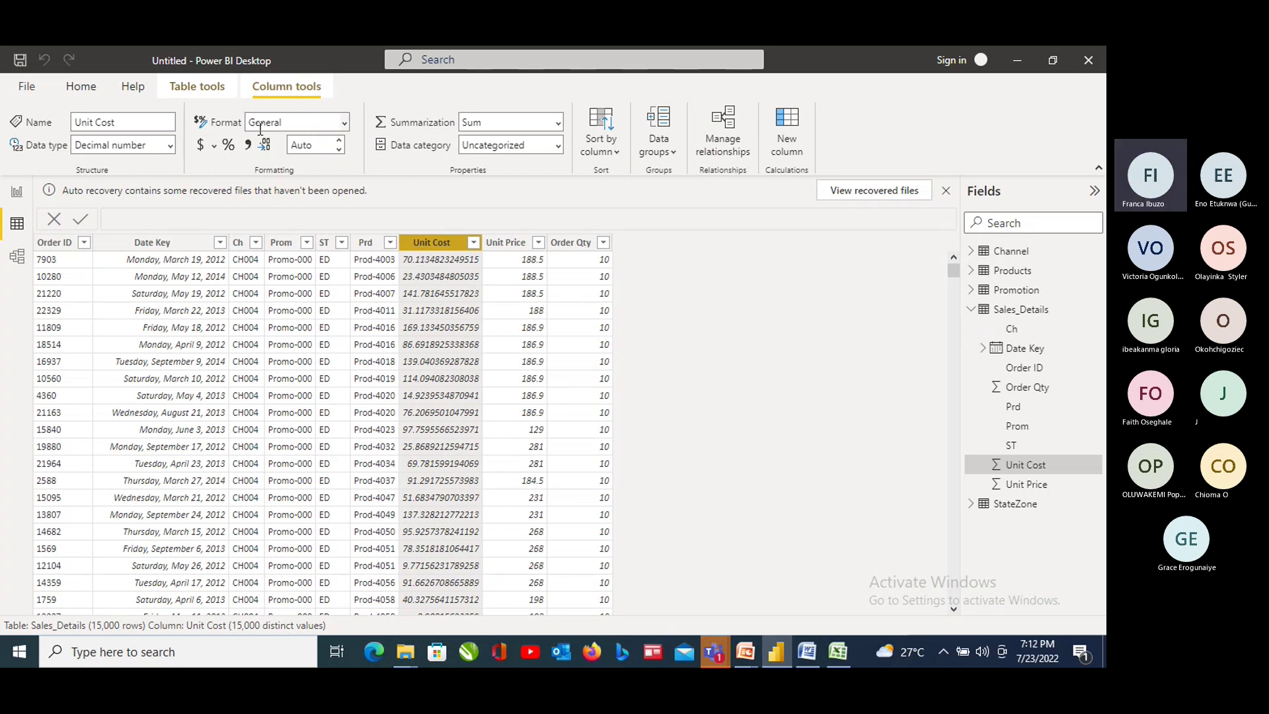
left_click(343, 128)
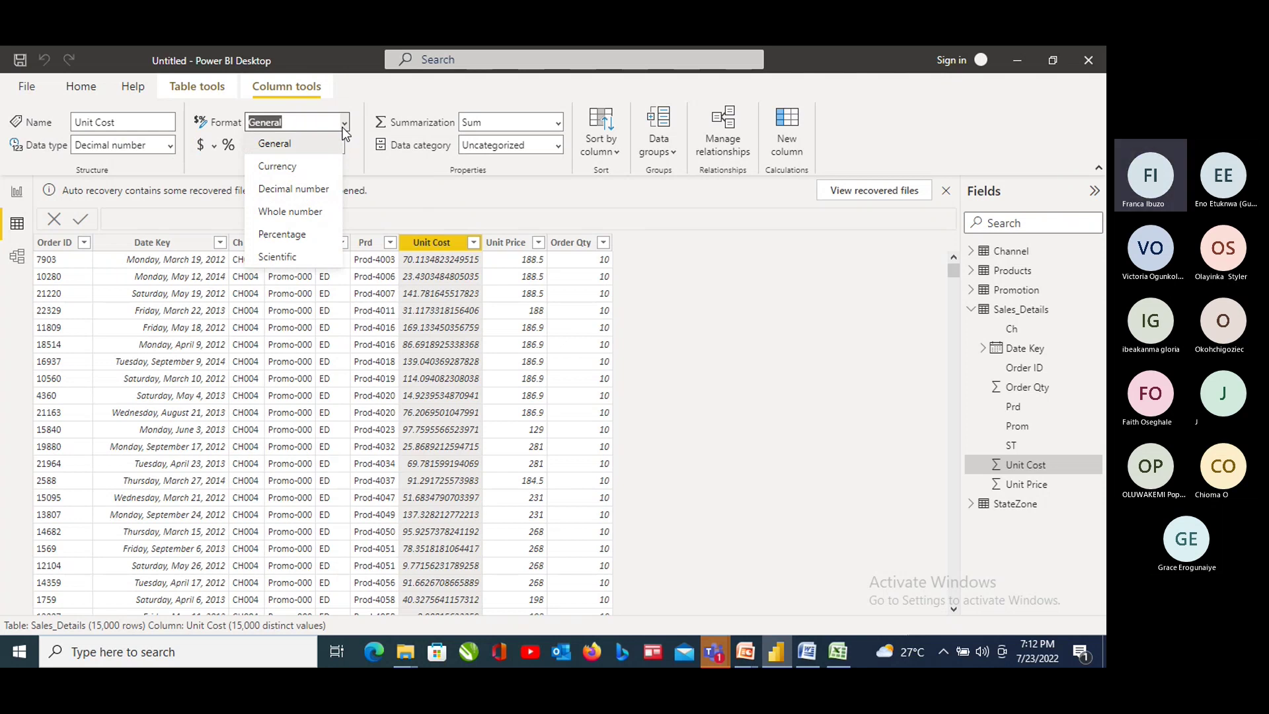
left_click(305, 213)
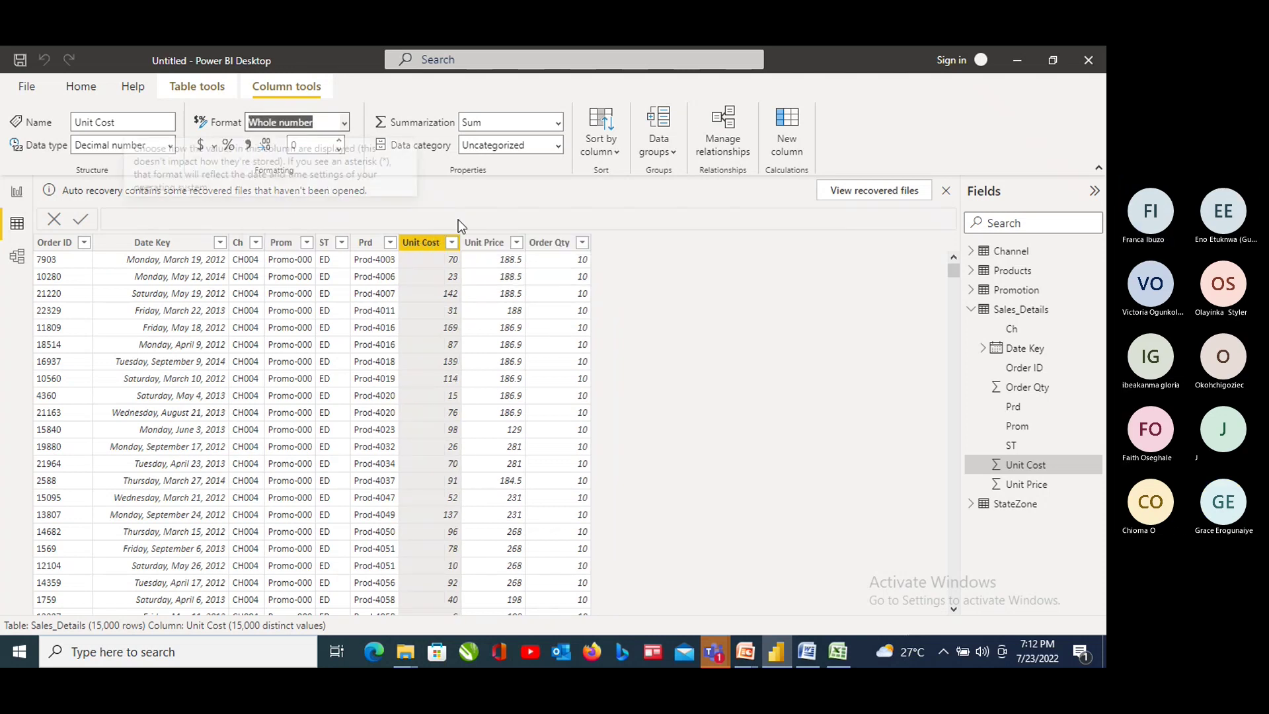
left_click(452, 242)
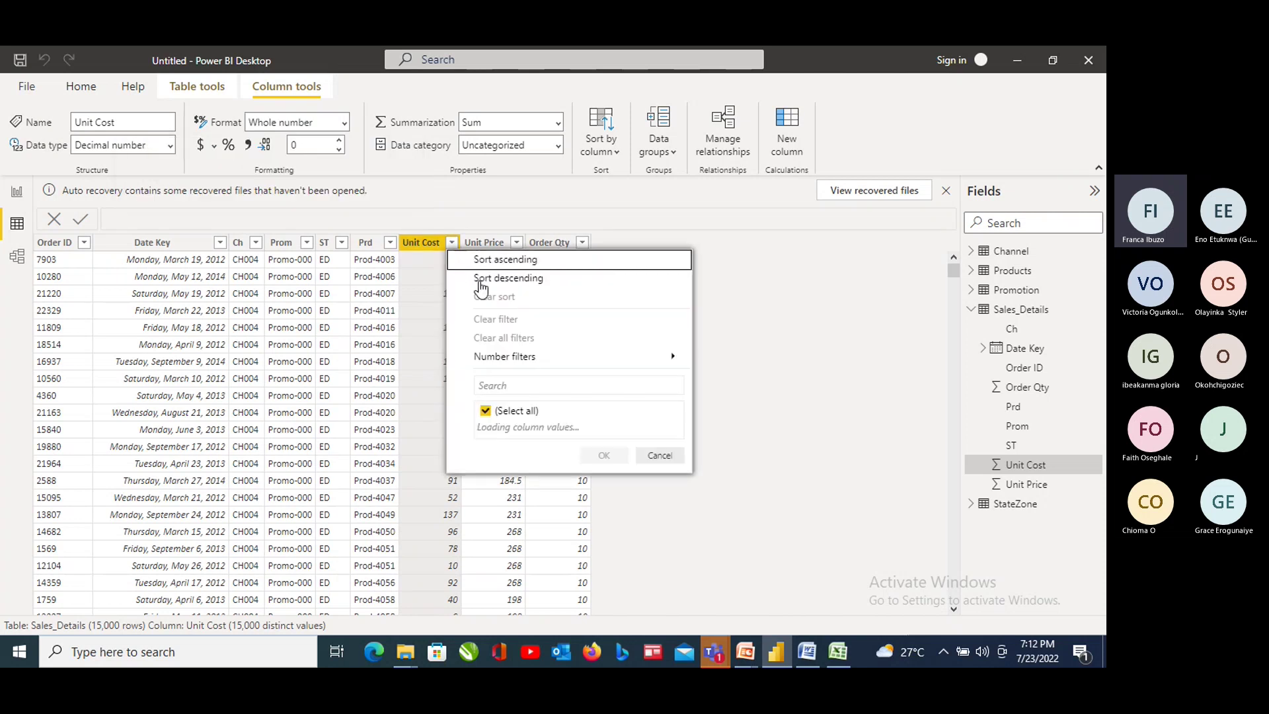
Format the Unit Cost column as Currency and look through the available currency symbols
left_click(344, 125)
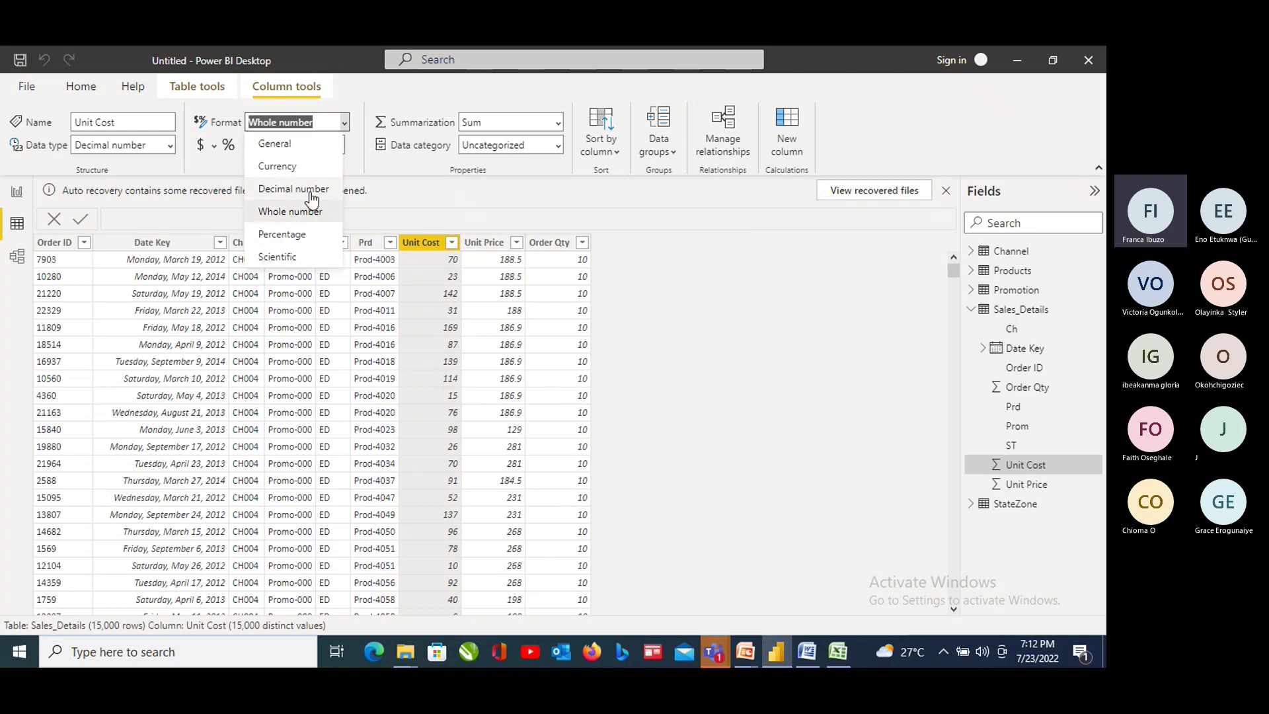
left_click(282, 168)
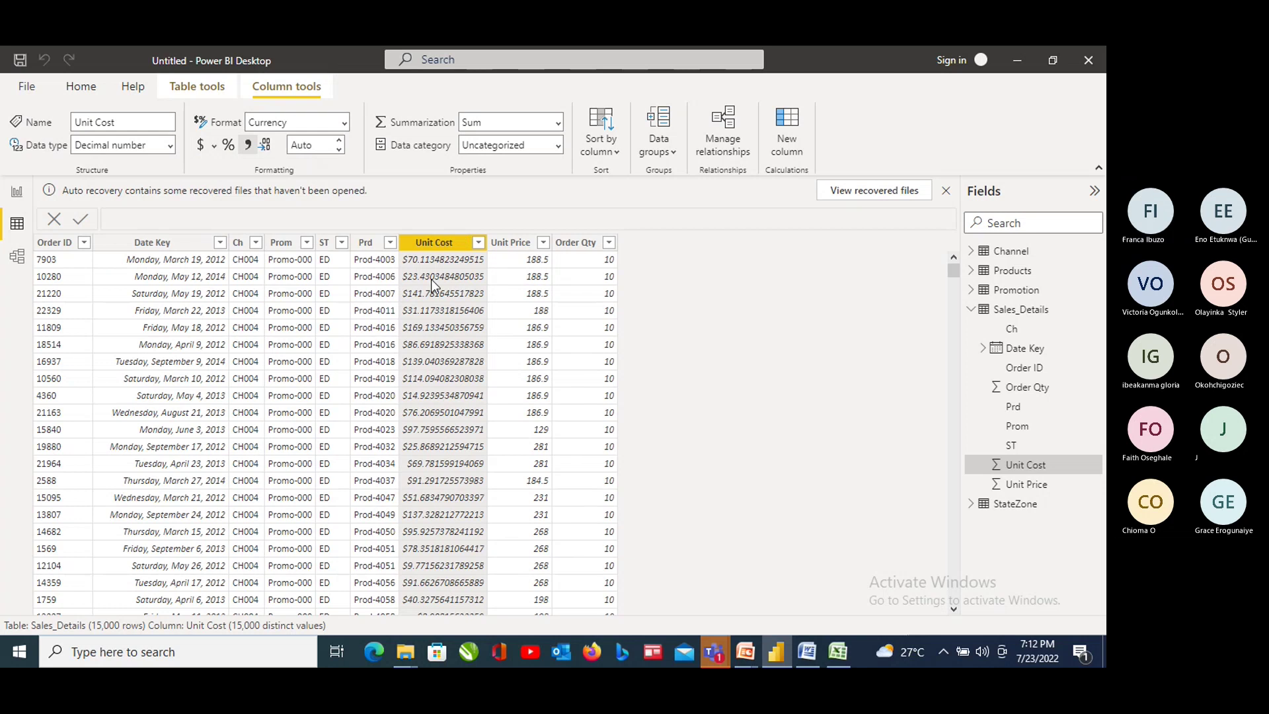
left_click(213, 147)
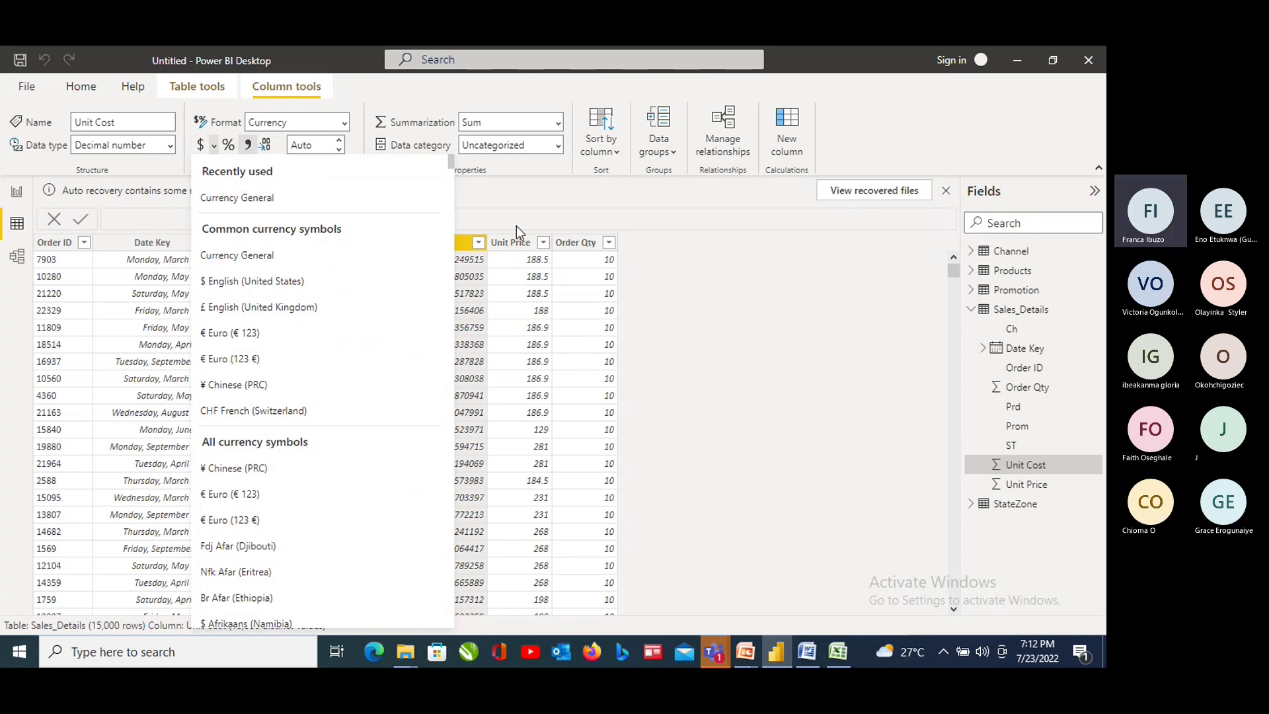
left_click(741, 207)
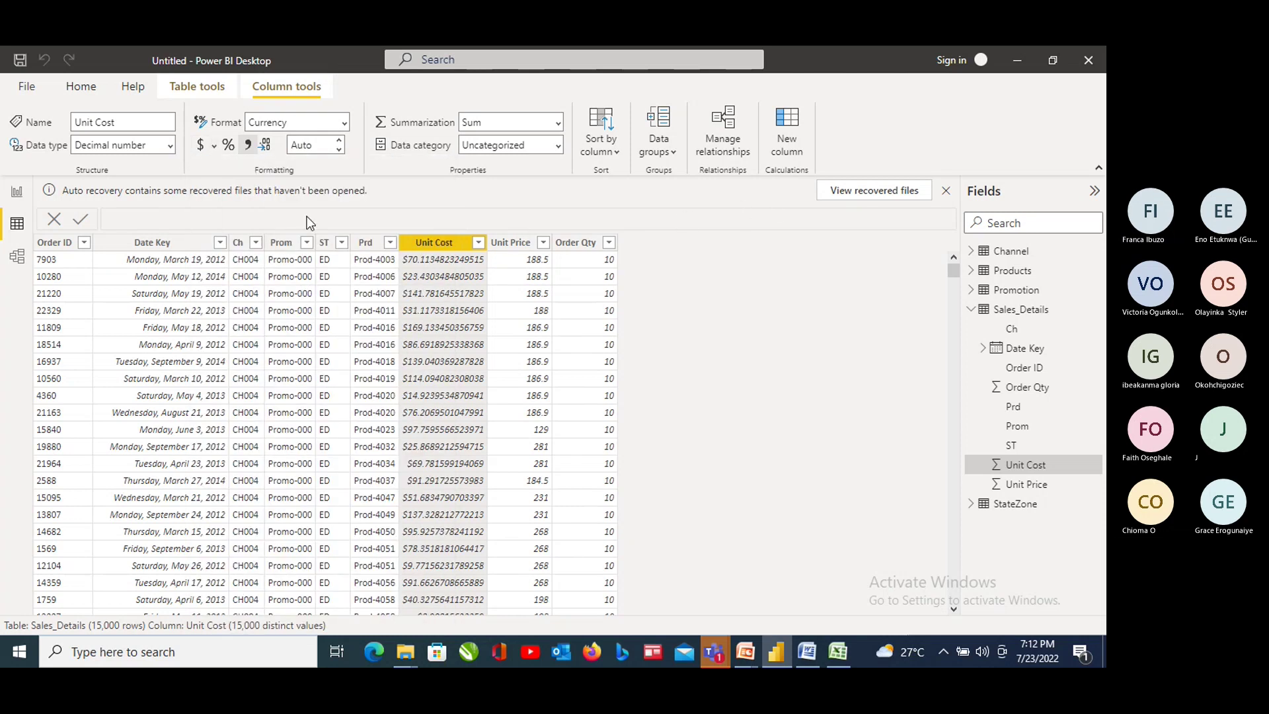
Format the Unit Cost column as Decimal number
left_click(344, 123)
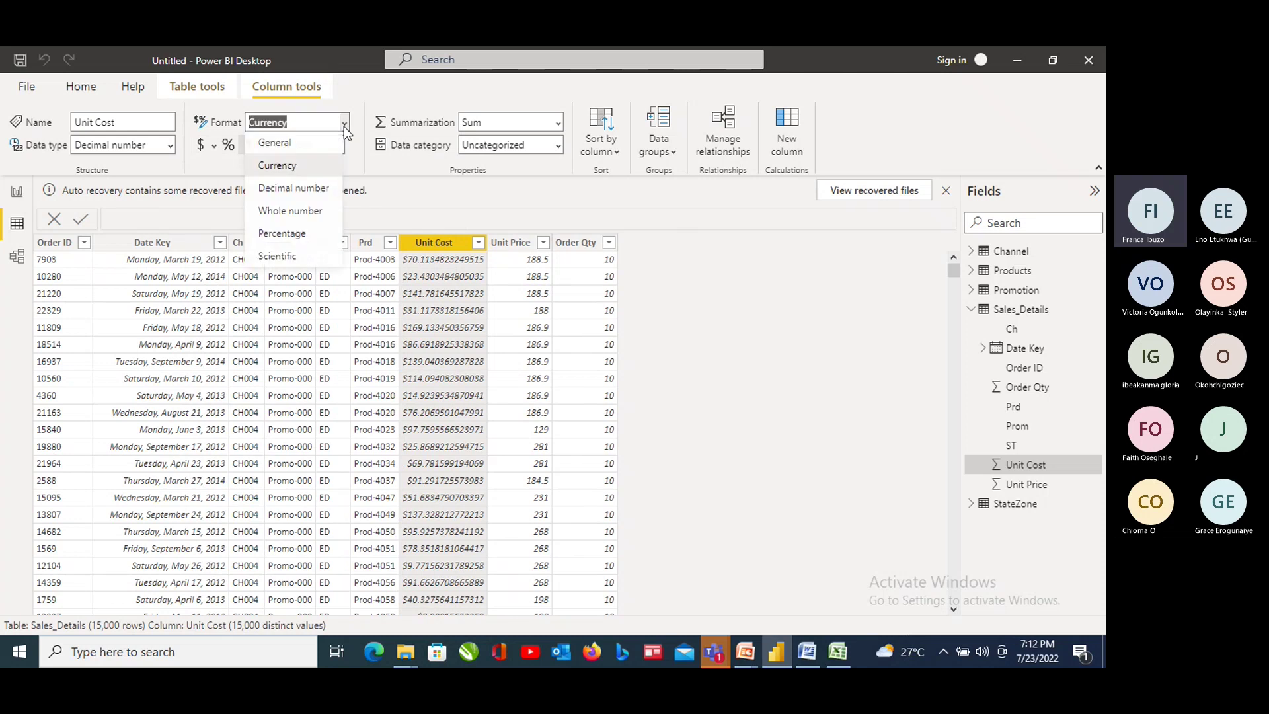
left_click(320, 191)
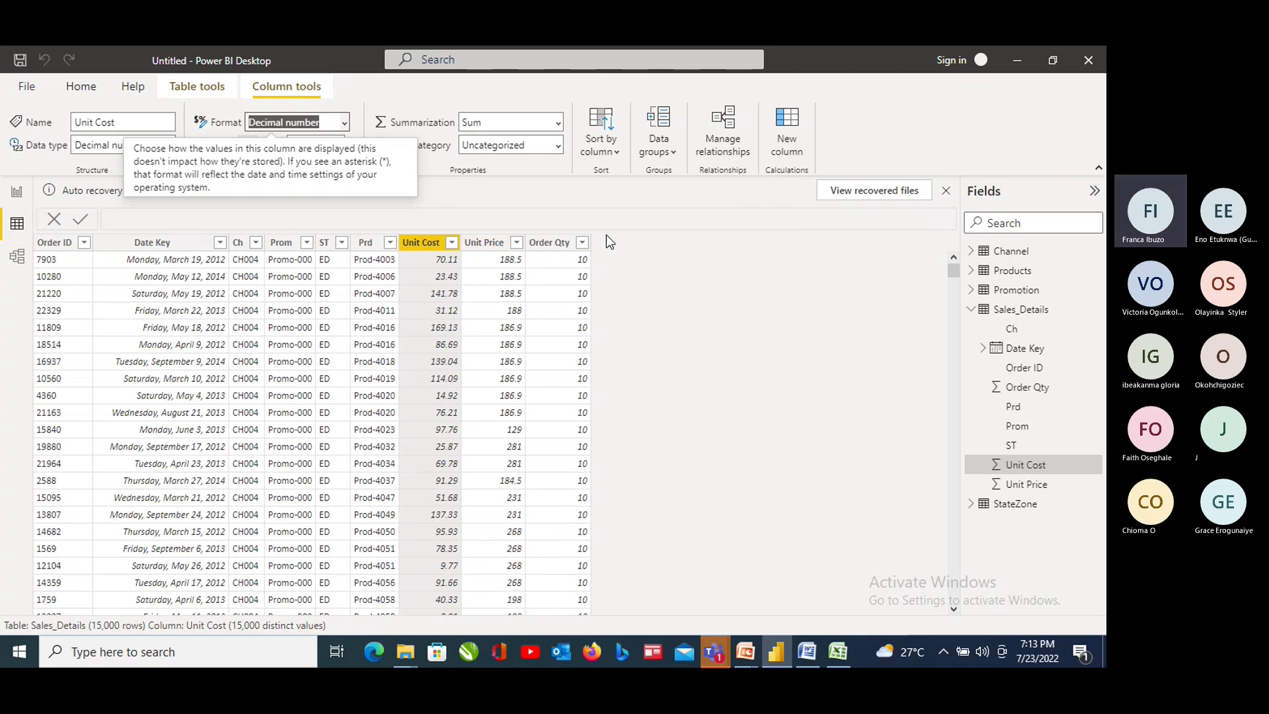
left_click(662, 208)
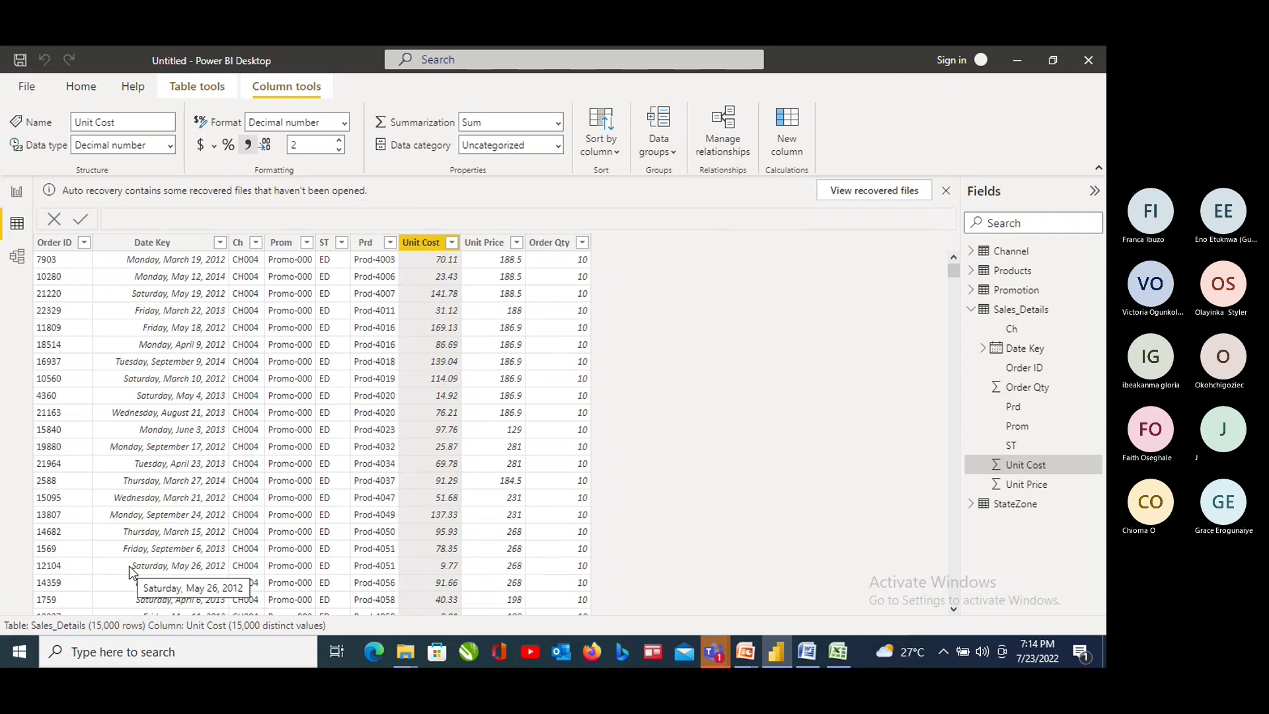
Look over the participants and chat in the Microsoft Teams meeting window, and return to Power BI Desktop
left_click(937, 563)
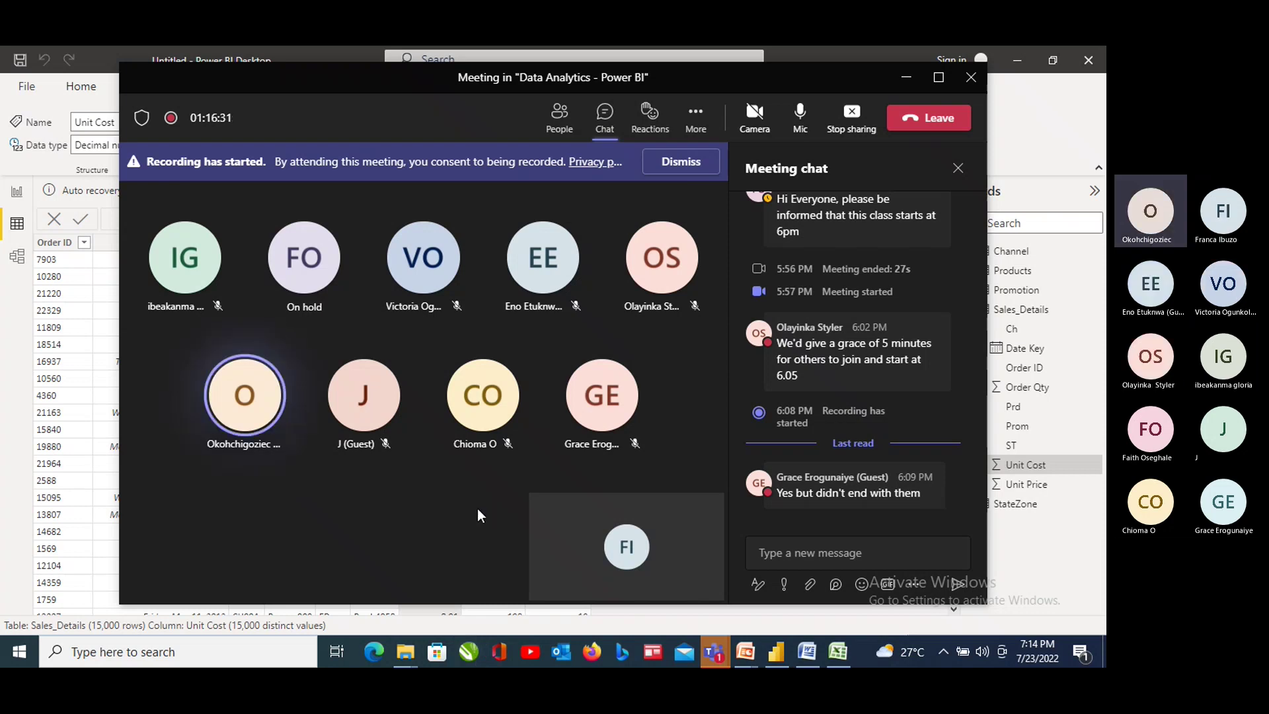
mouse_move(558, 503)
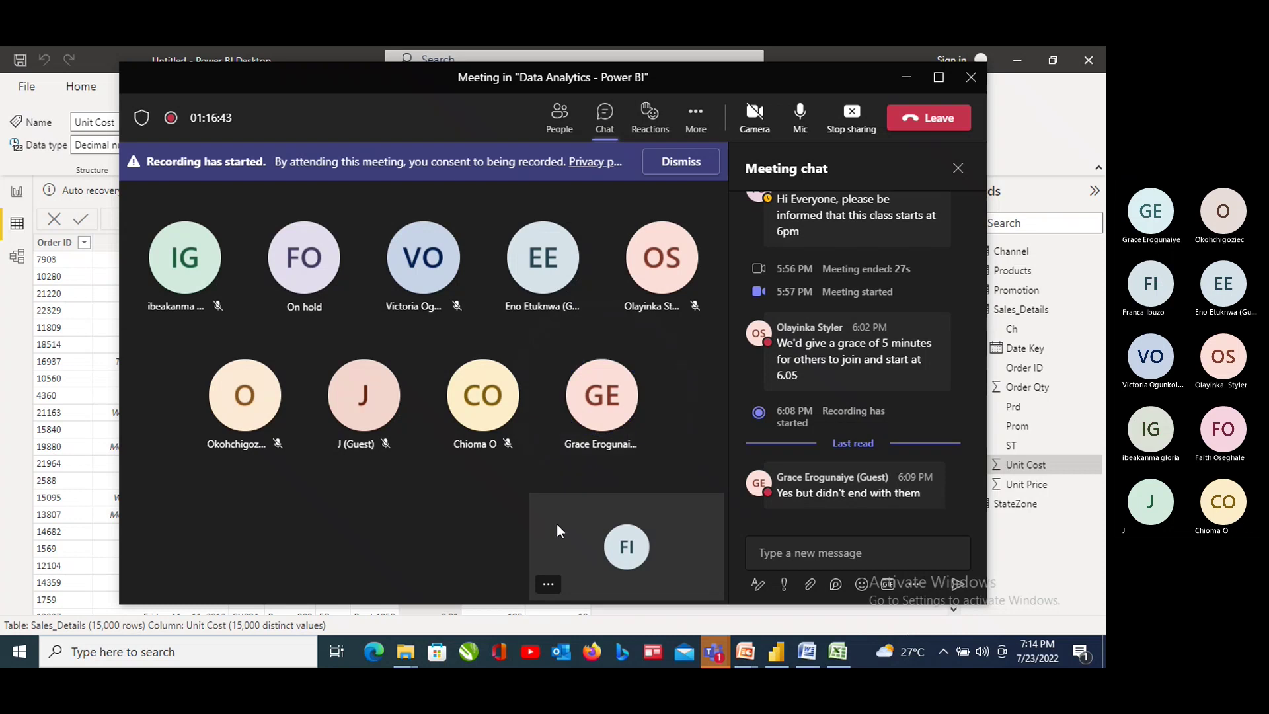
left_click(903, 79)
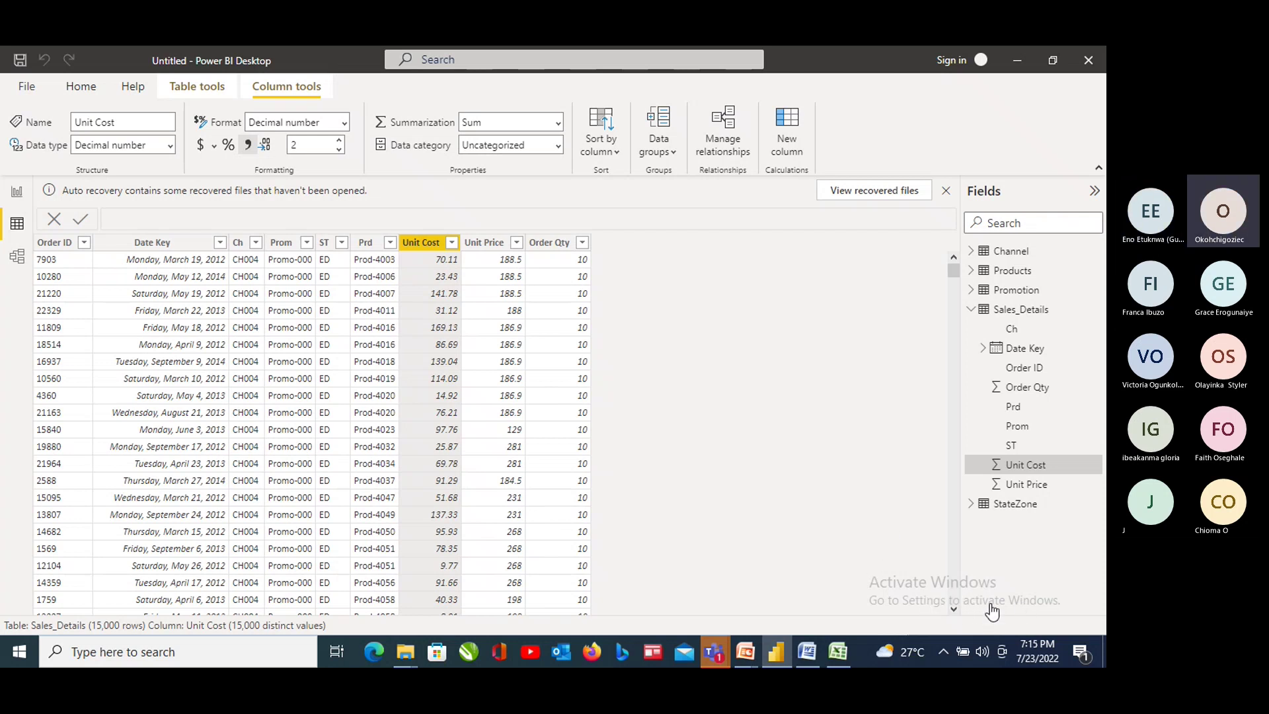
Check the Microsoft Teams meeting window again, and switch back to the Sales_Details data in Power BI Desktop
left_click(1038, 568)
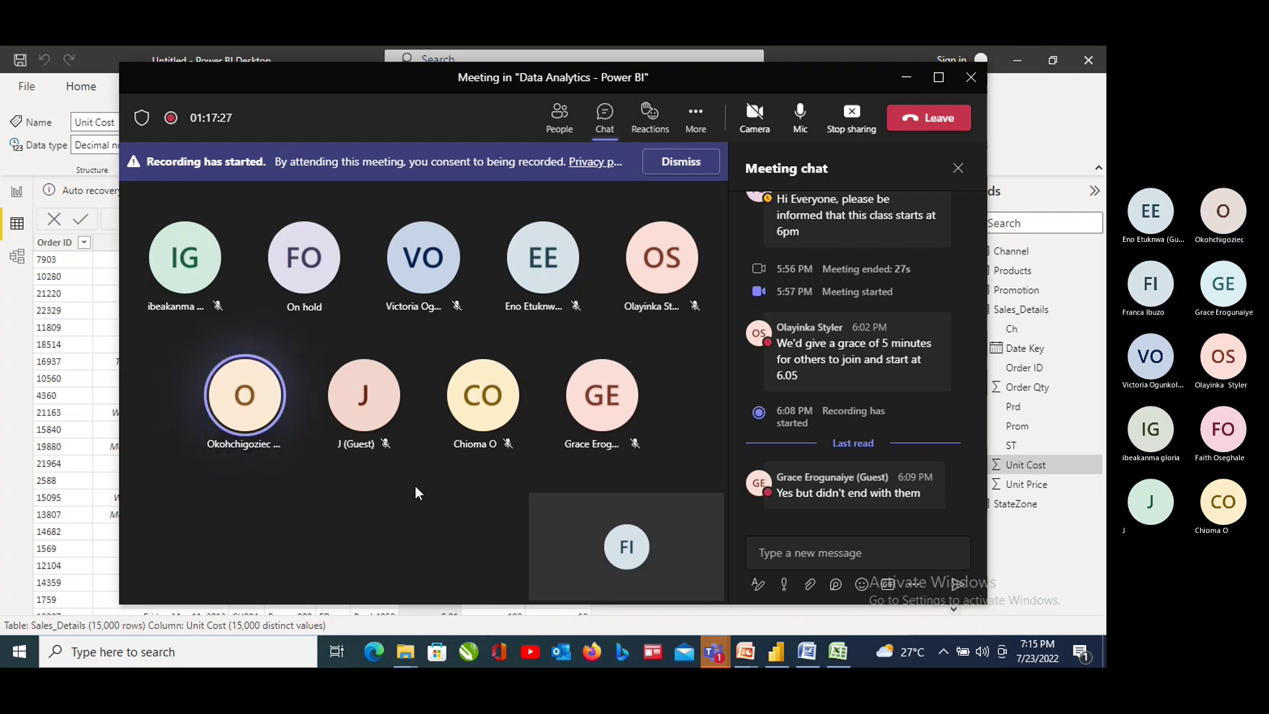
left_click(905, 76)
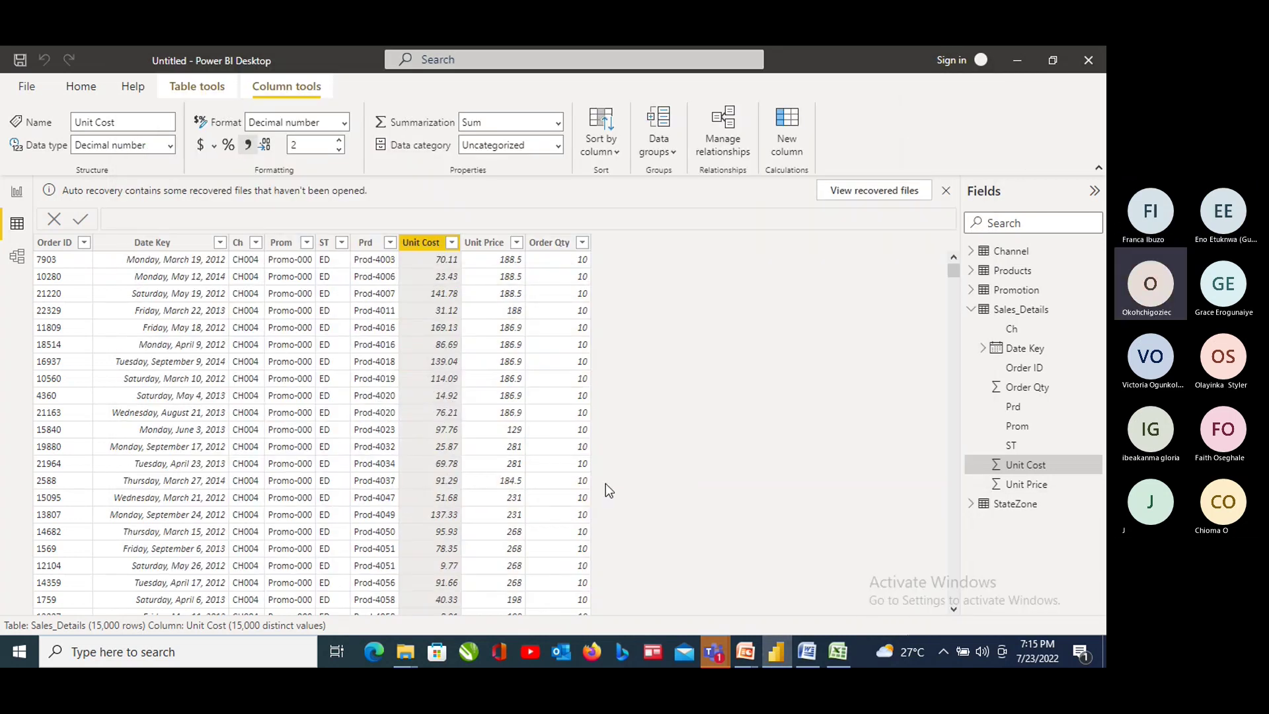
left_click(1036, 566)
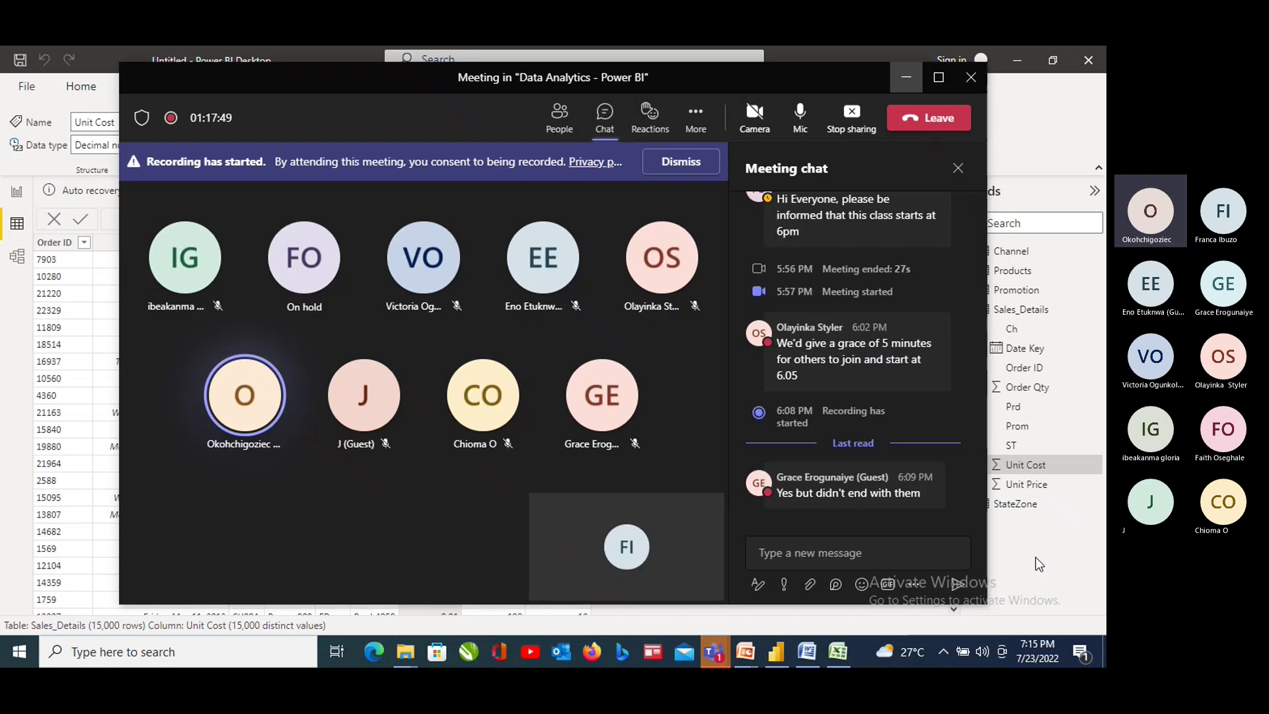
left_click(897, 85)
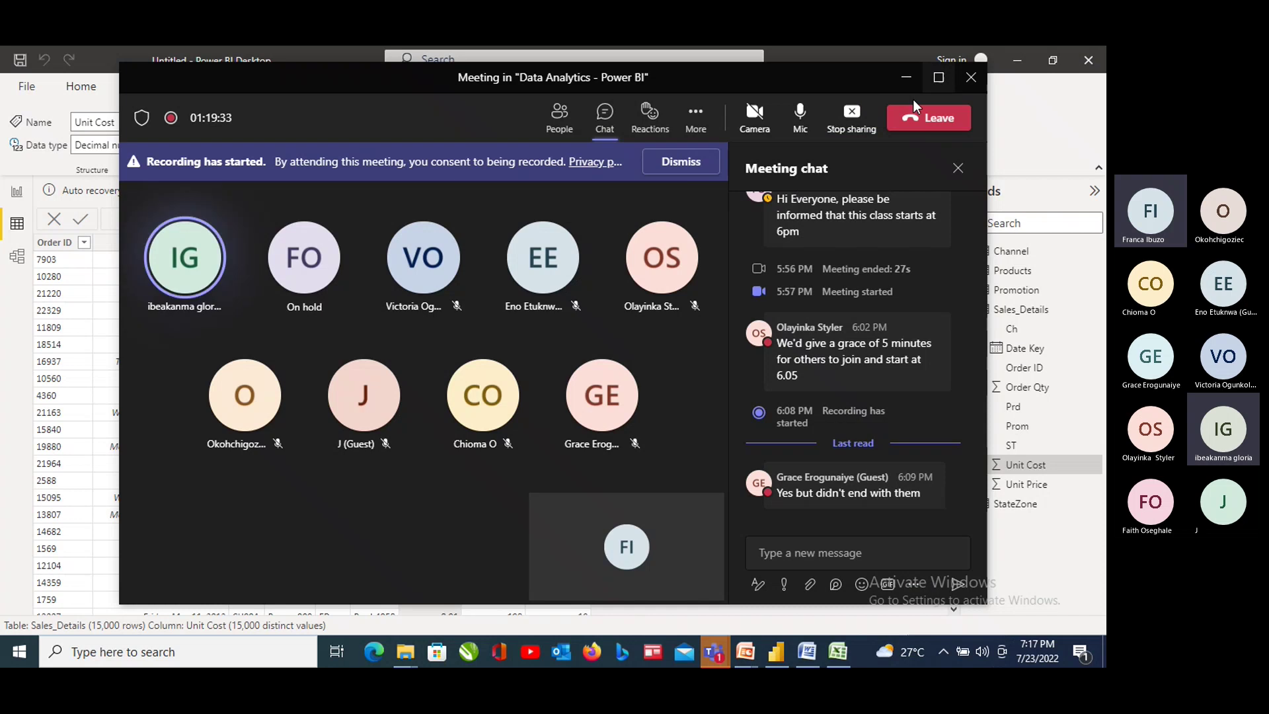
left_click(906, 77)
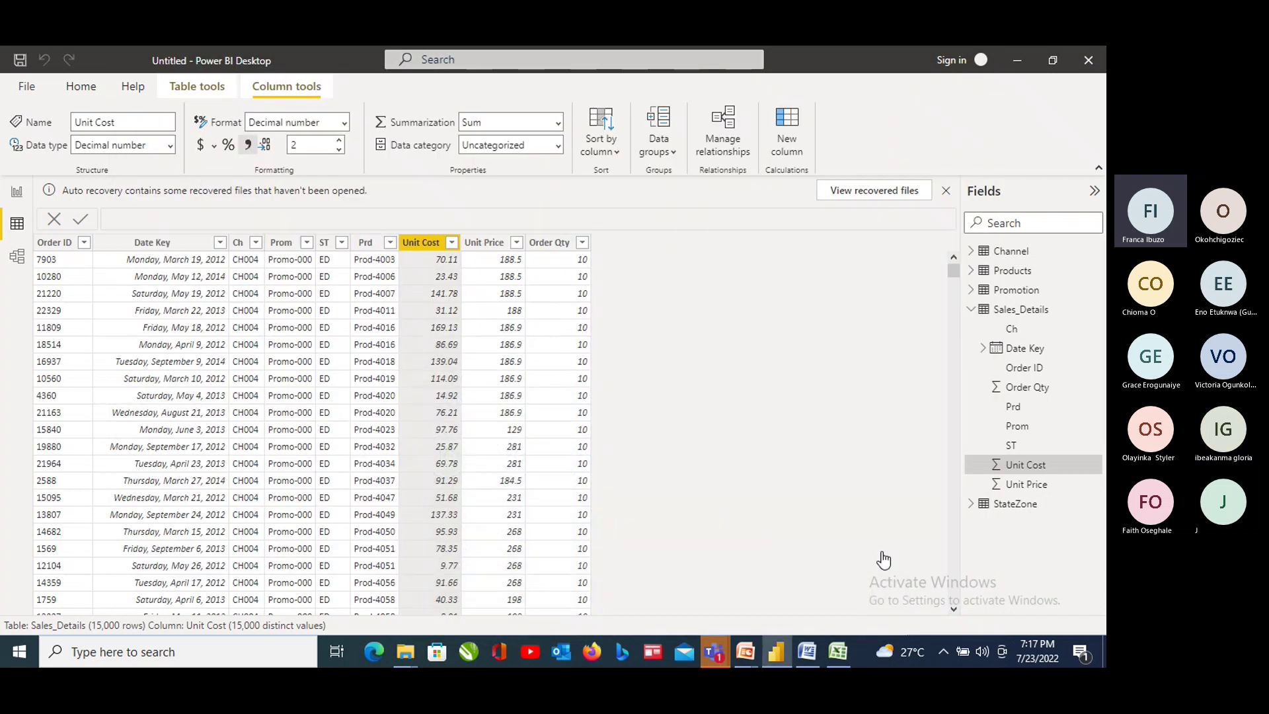
Add a new calculated column named Total Cost to the Sales_Details table
left_click(479, 414)
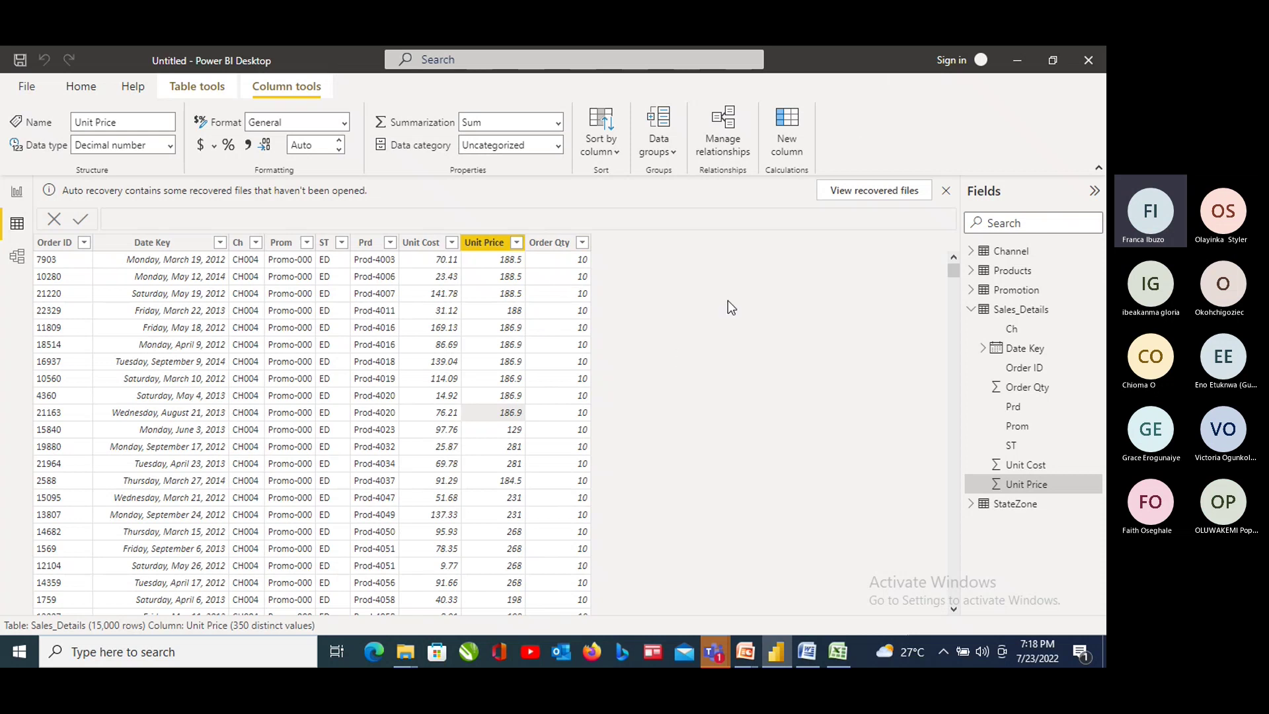
left_click(792, 158)
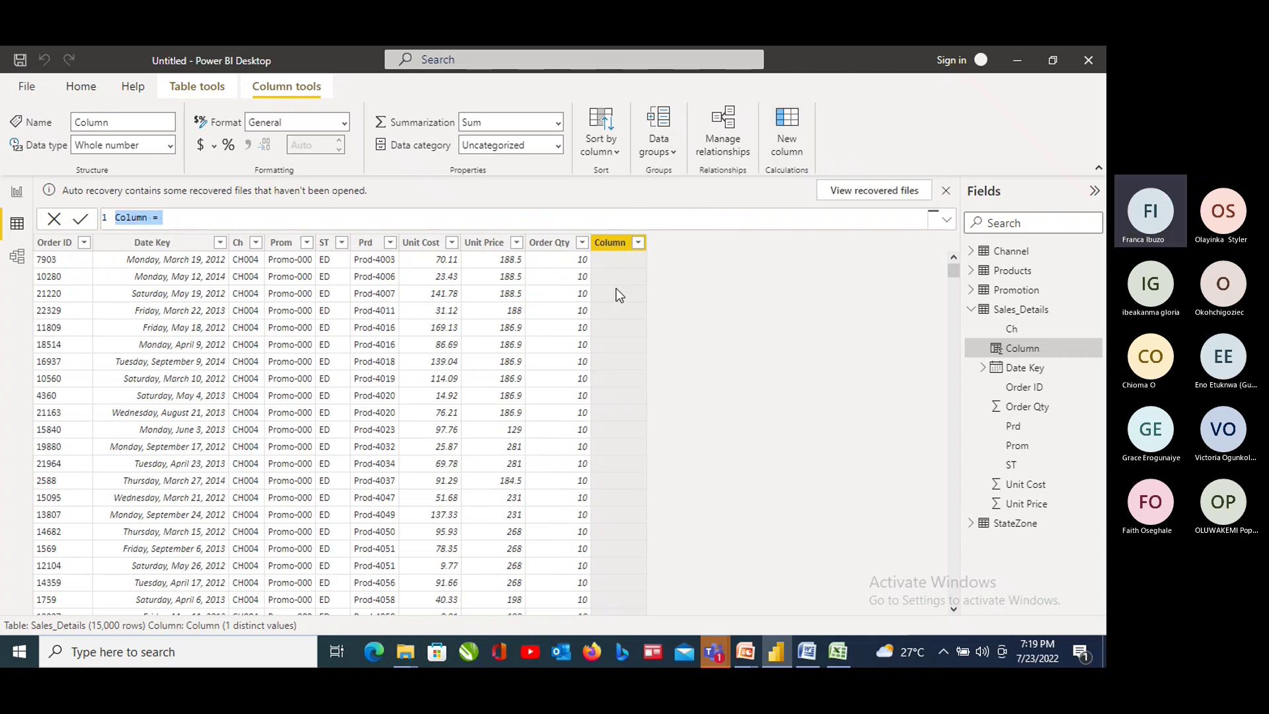
left_click(150, 213)
key("BackSpace")
key("BackSpace")
key("BackSpace")
key("BackSpace")
key("BackSpace")
key("BackSpace")
type("Tota")
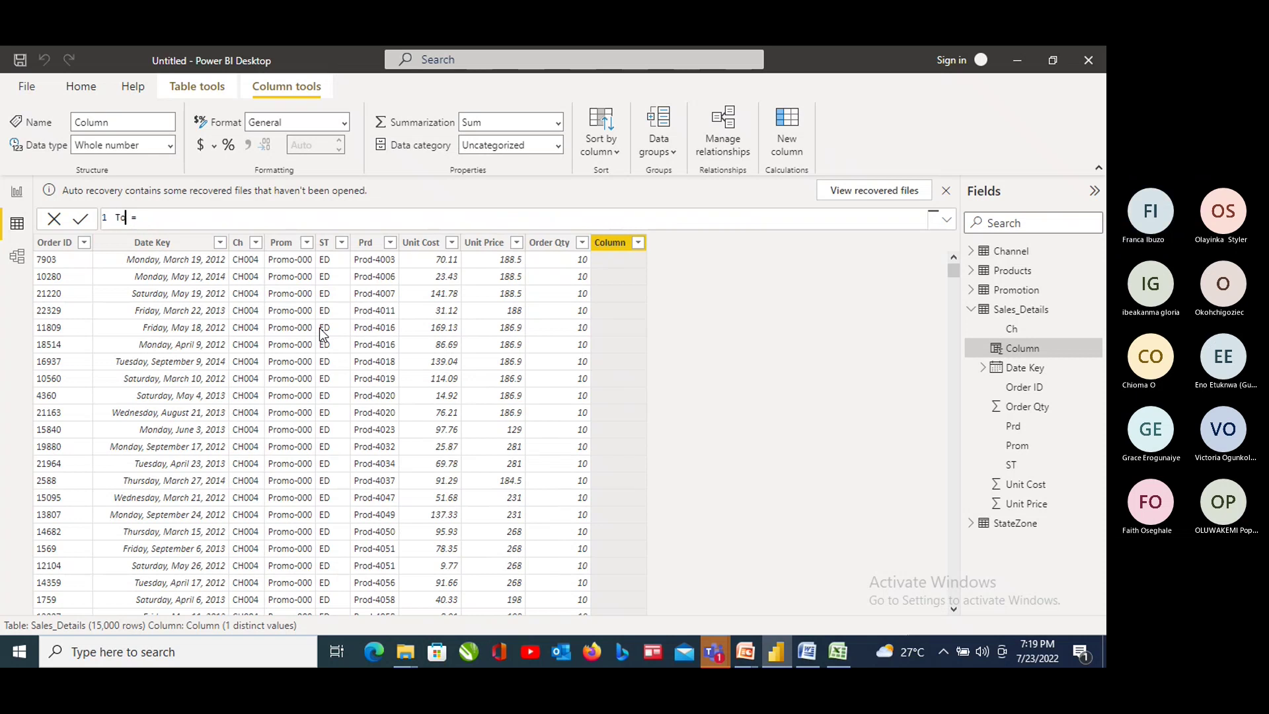
type("l co")
key("BackSpace")
key("BackSpace")
type("Cost")
key("End")
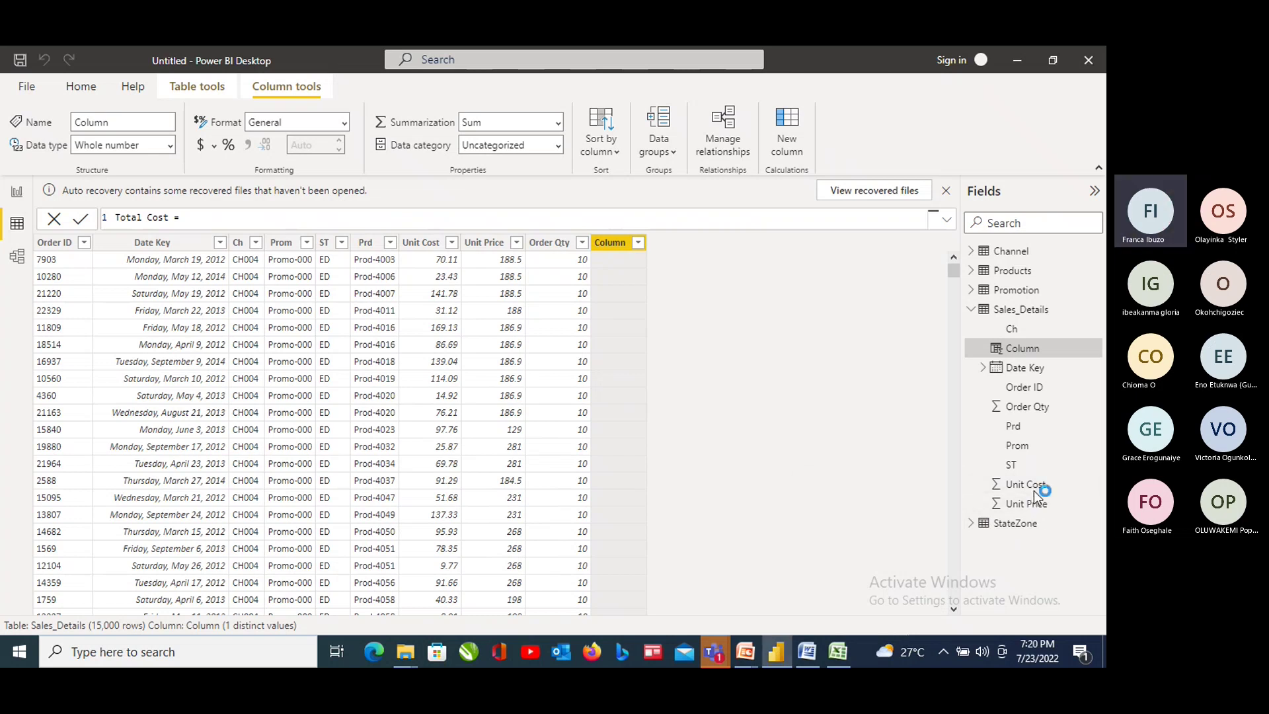
left_click(1032, 489)
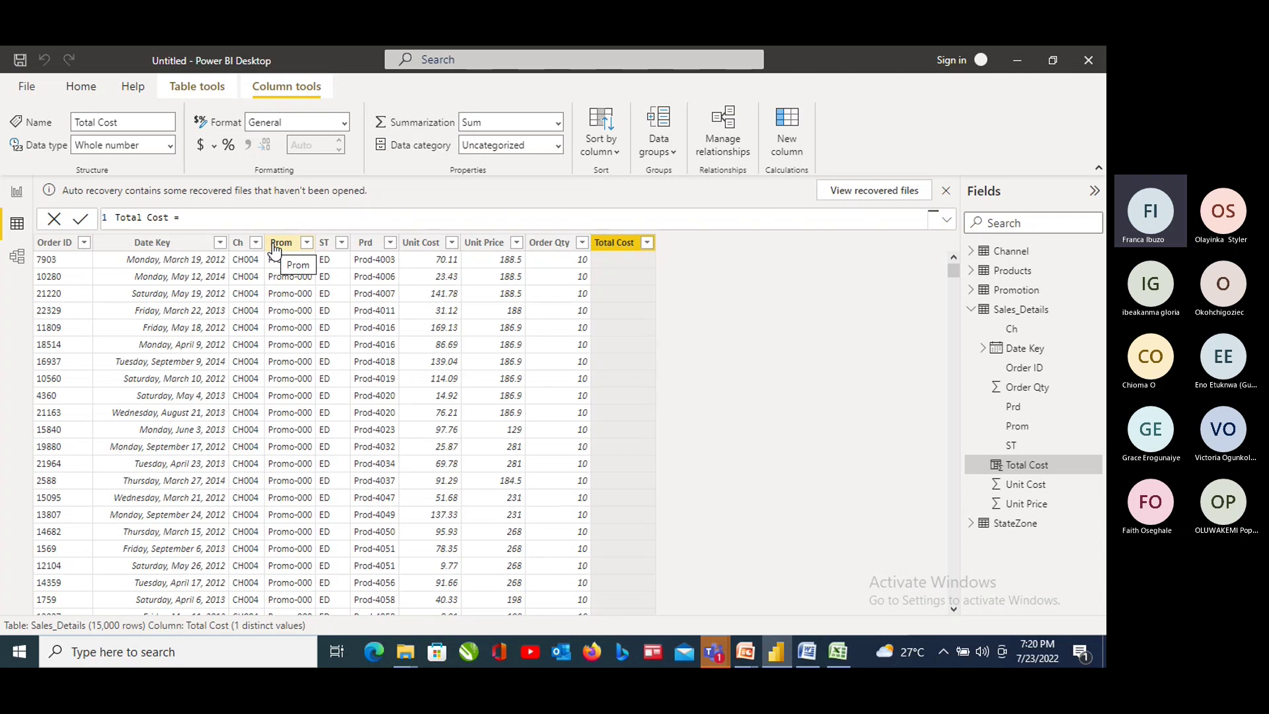
Try to define the Total Cost column as [Unit Cost] multiplied by [Order Qty]
type("(")
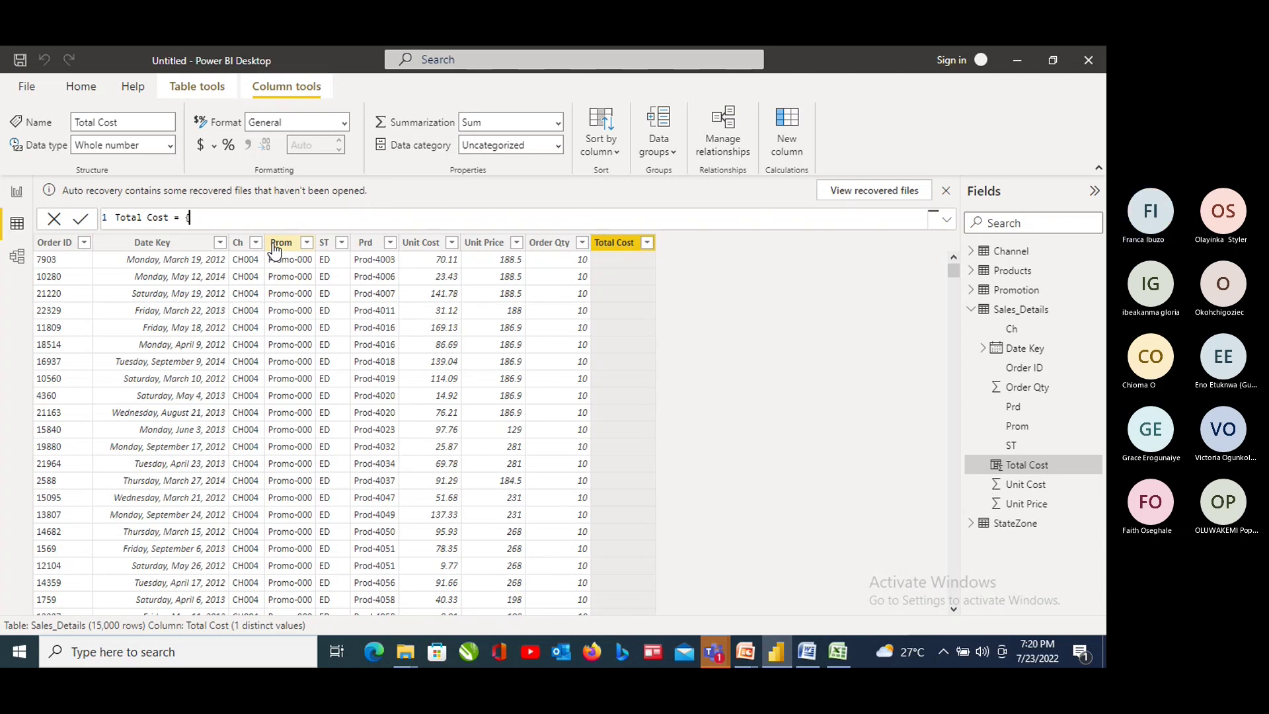
key("BackSpace")
type("[")
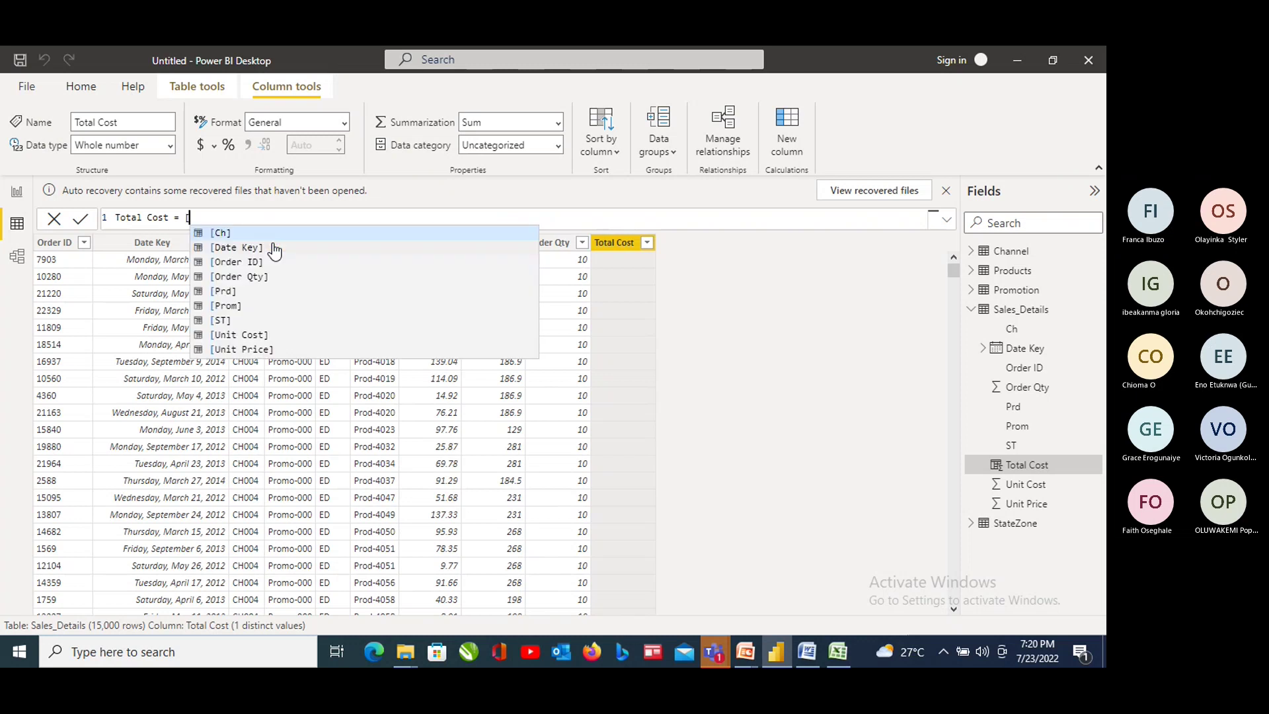
left_click(228, 339)
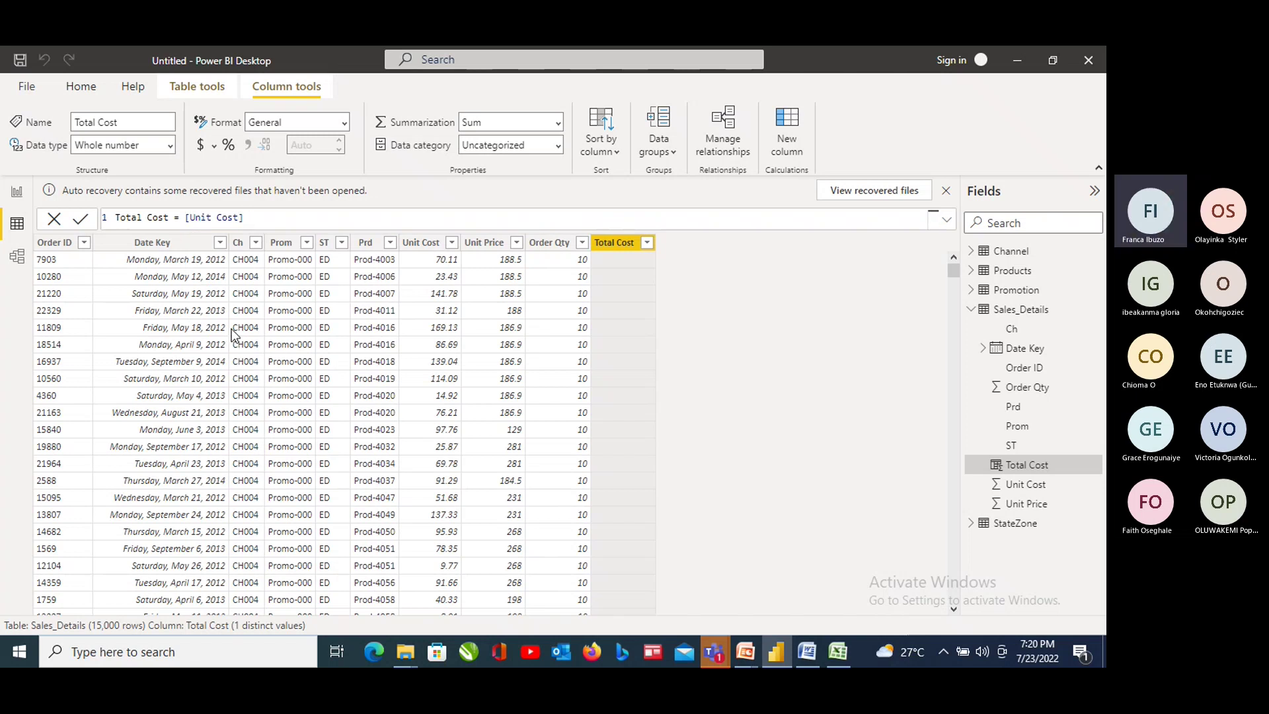
type("*")
type(" [")
key("BackSpace")
type("[")
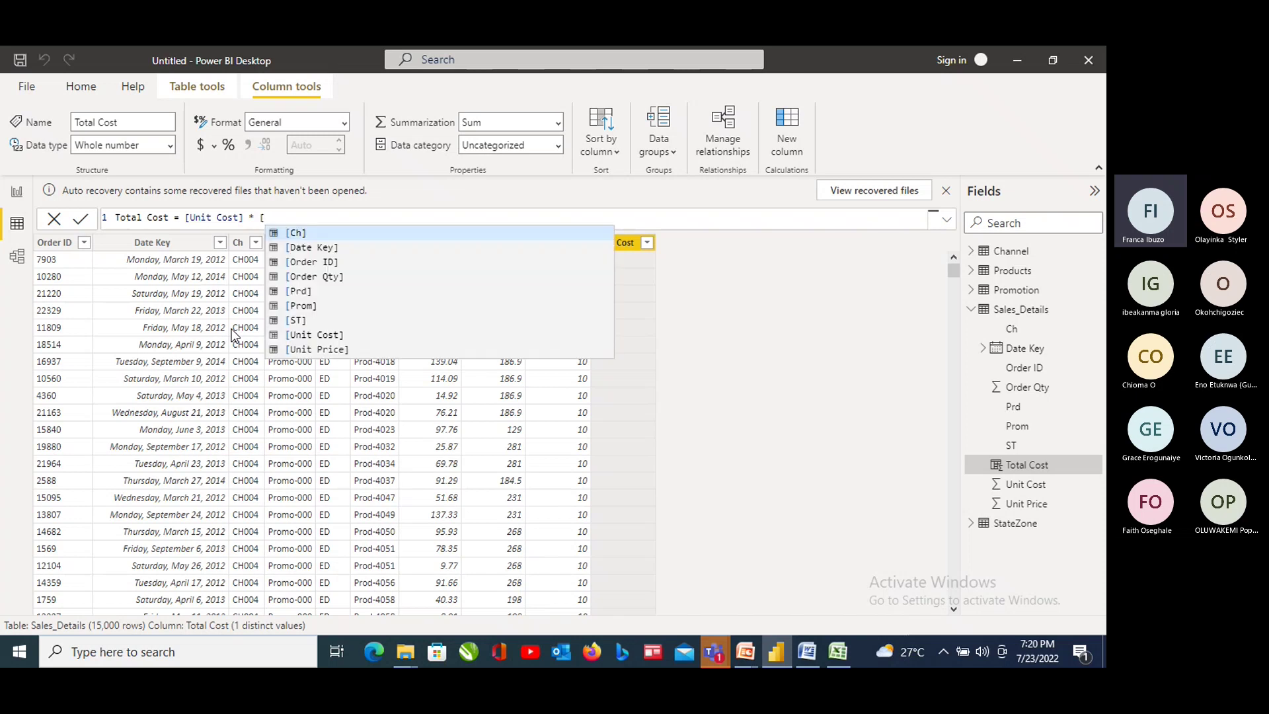
key("Escape")
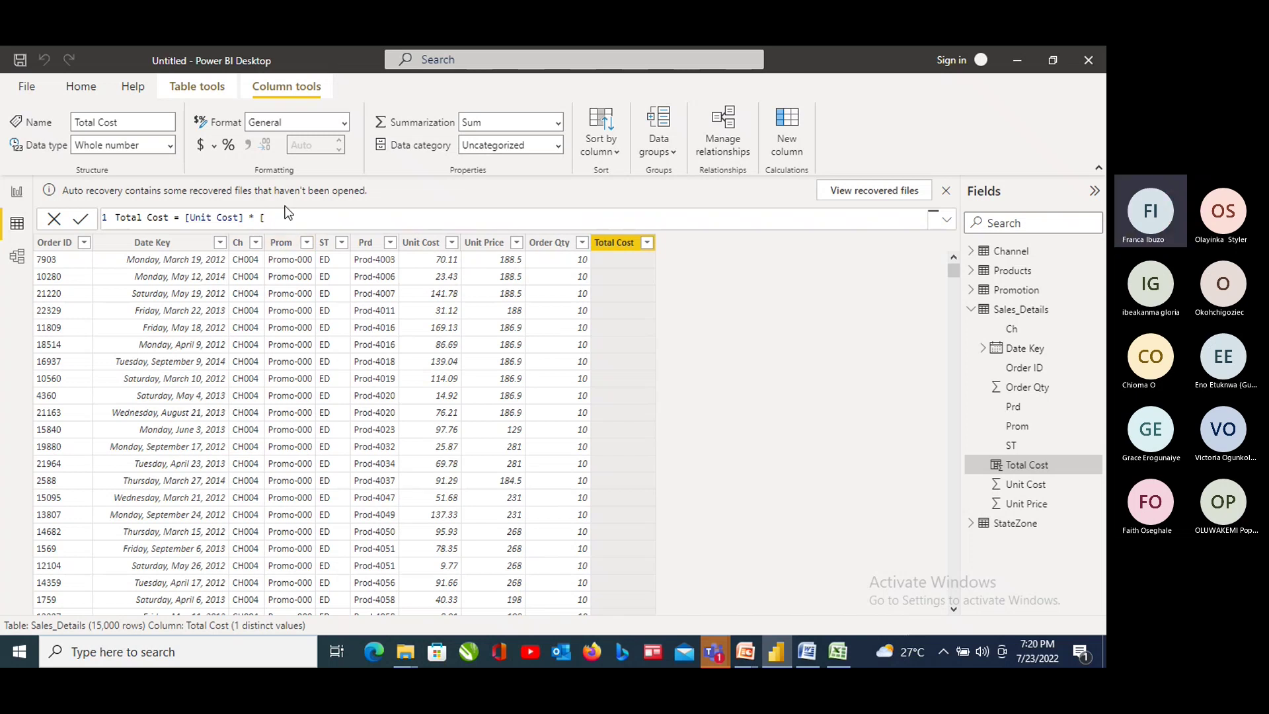
type("O")
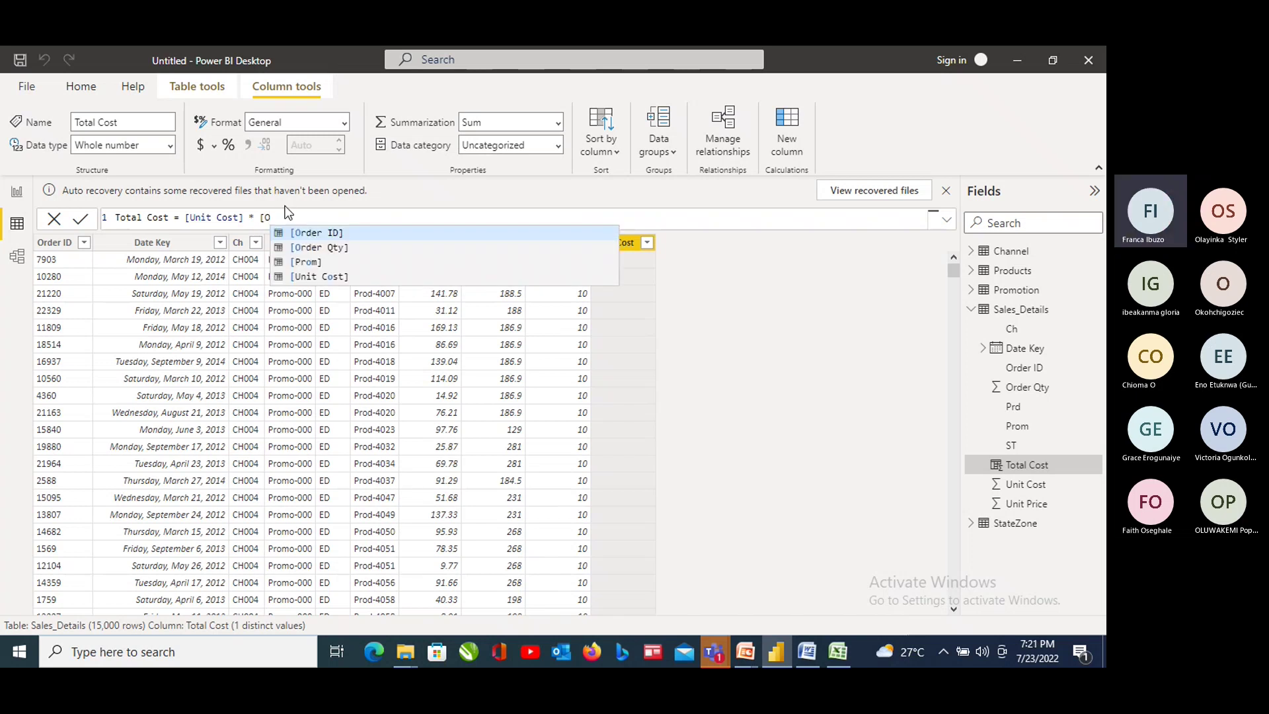
left_click(311, 249)
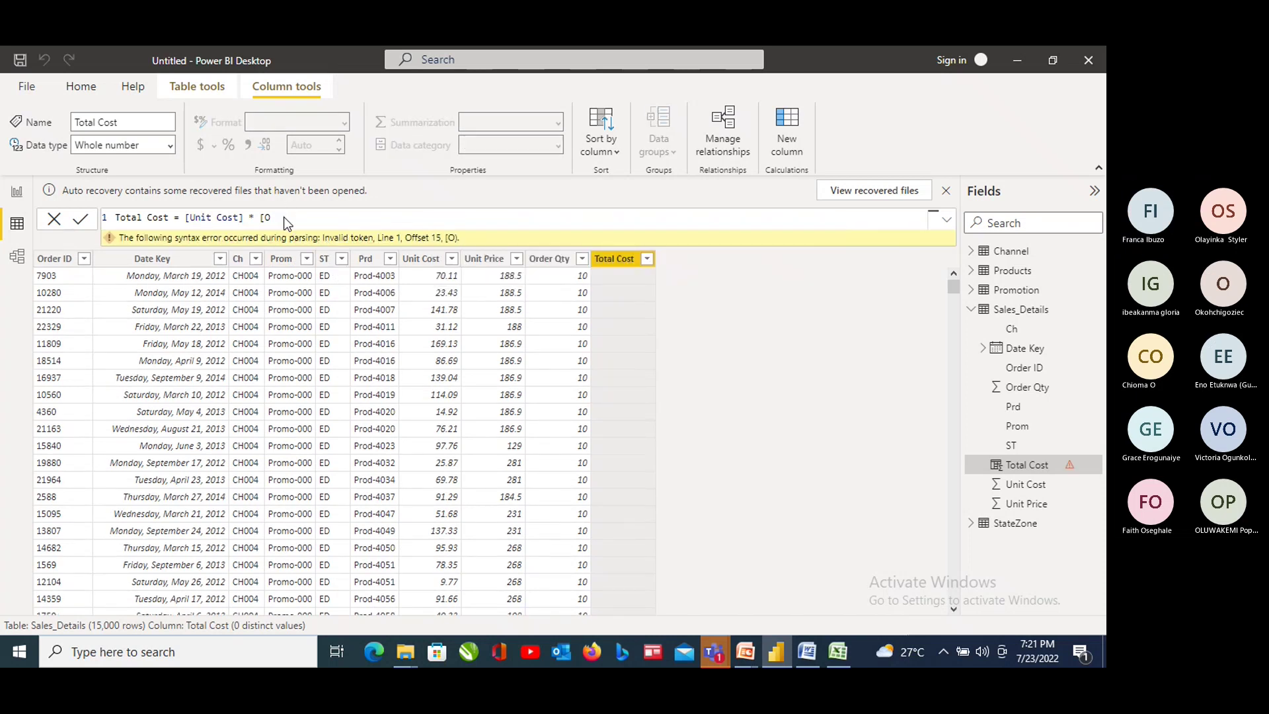
Erase the incomplete Total Cost formula, including the column name
key("BackSpace")
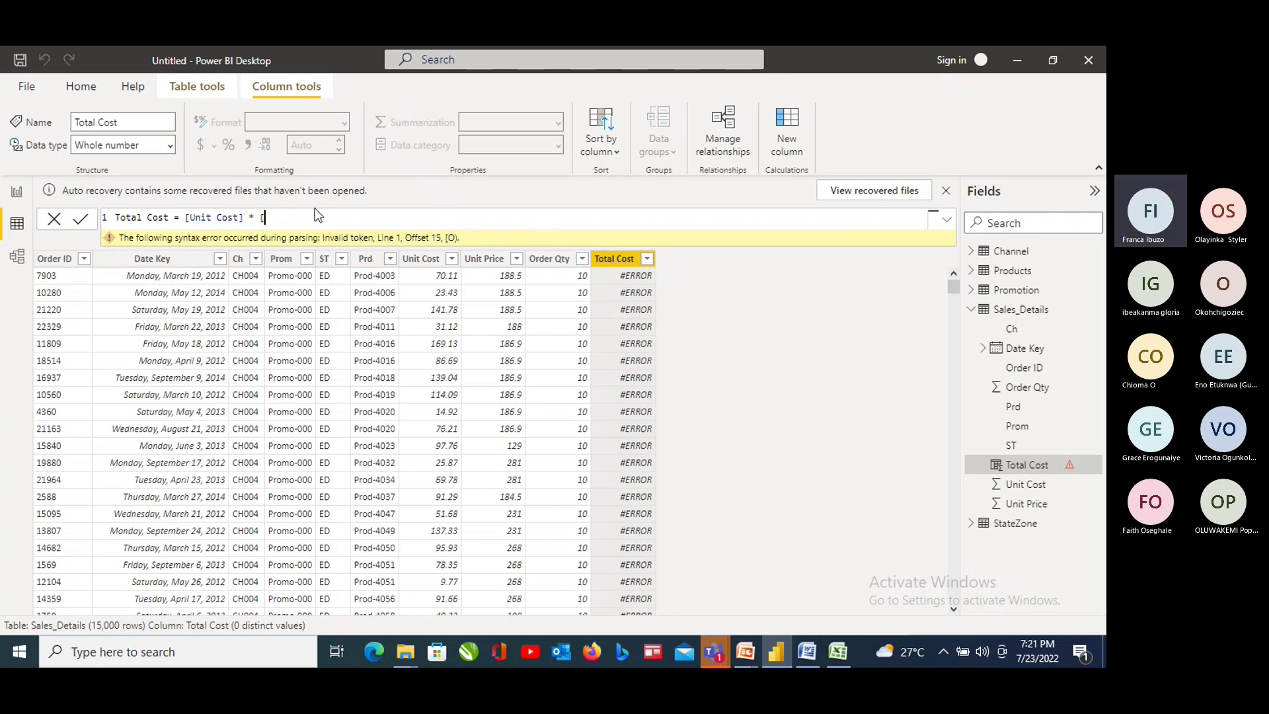
key("BackSpace")
key("BackSpace")
key("BackSpace")
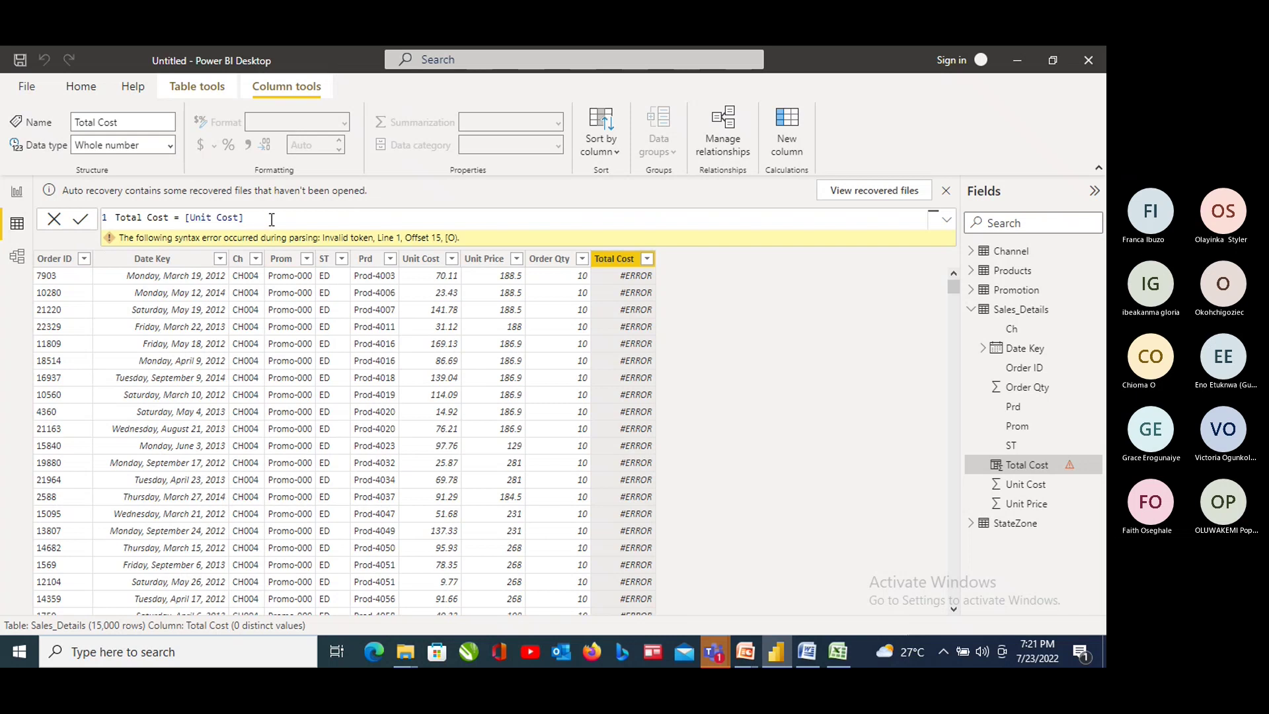
key("BackSpace")
key("BackSpace")
key("BackSpace")
key("BackSpace")
key("BackSpace")
key("BackSpace")
key("BackSpace")
key("BackSpace")
key("BackSpace")
key("BackSpace")
key("BackSpace")
key("BackSpace")
key("BackSpace")
key("BackSpace")
key("BackSpace")
key("BackSpace")
key("BackSpace")
key("BackSpace")
key("BackSpace")
key("BackSpace")
key("BackSpace")
key("BackSpace")
key("BackSpace")
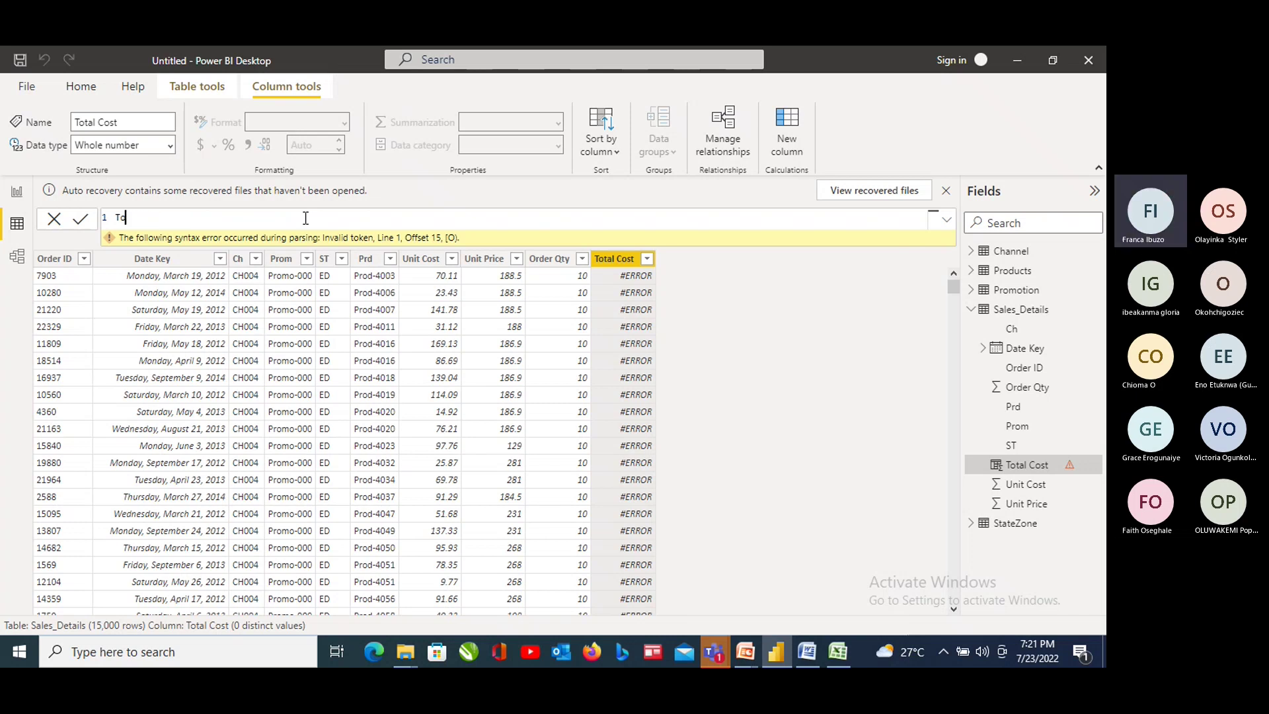
key("BackSpace")
key("BackSpace")
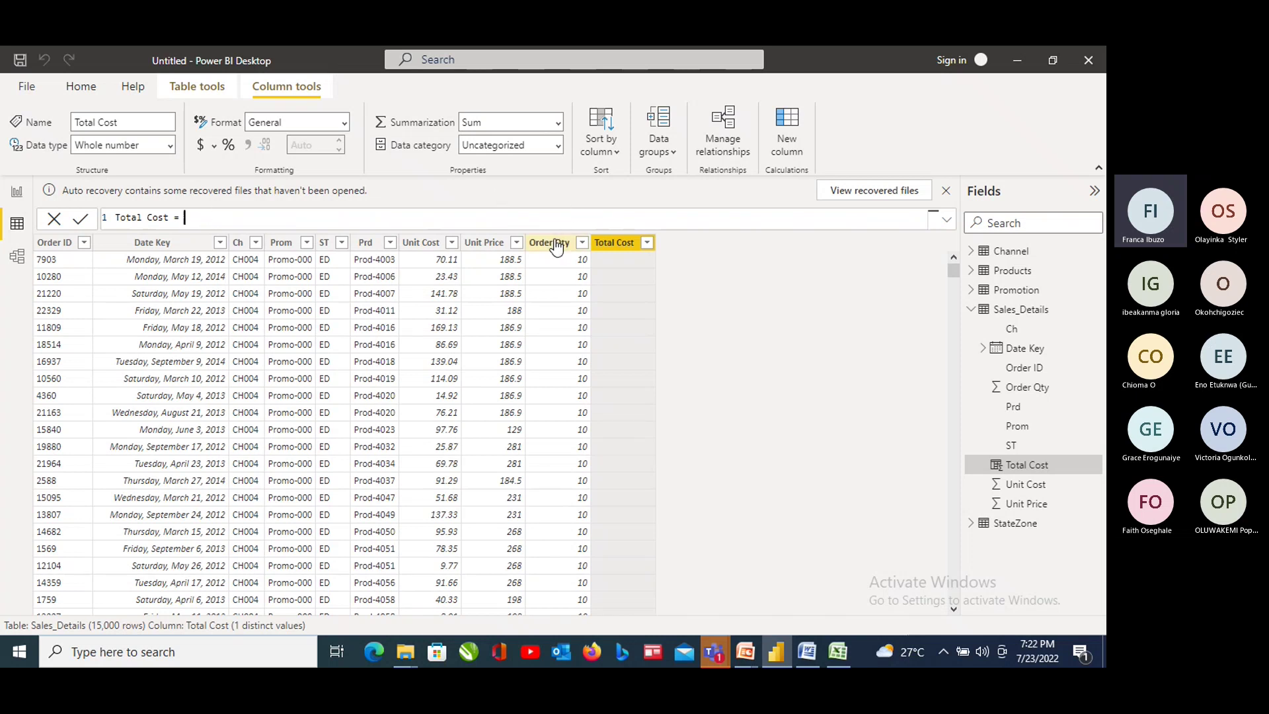
Define the Total Cost column as [Unit Cost] * [Order Qty] and format it as Decimal number
type("[")
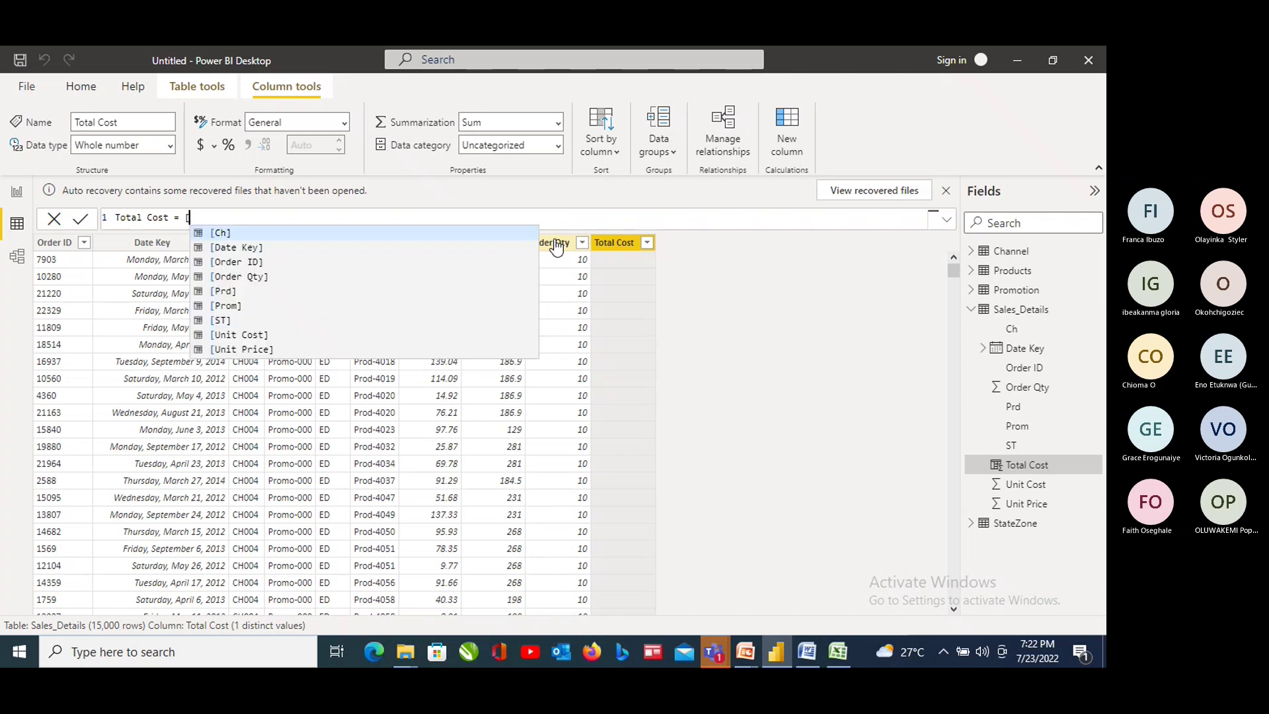
key("Escape")
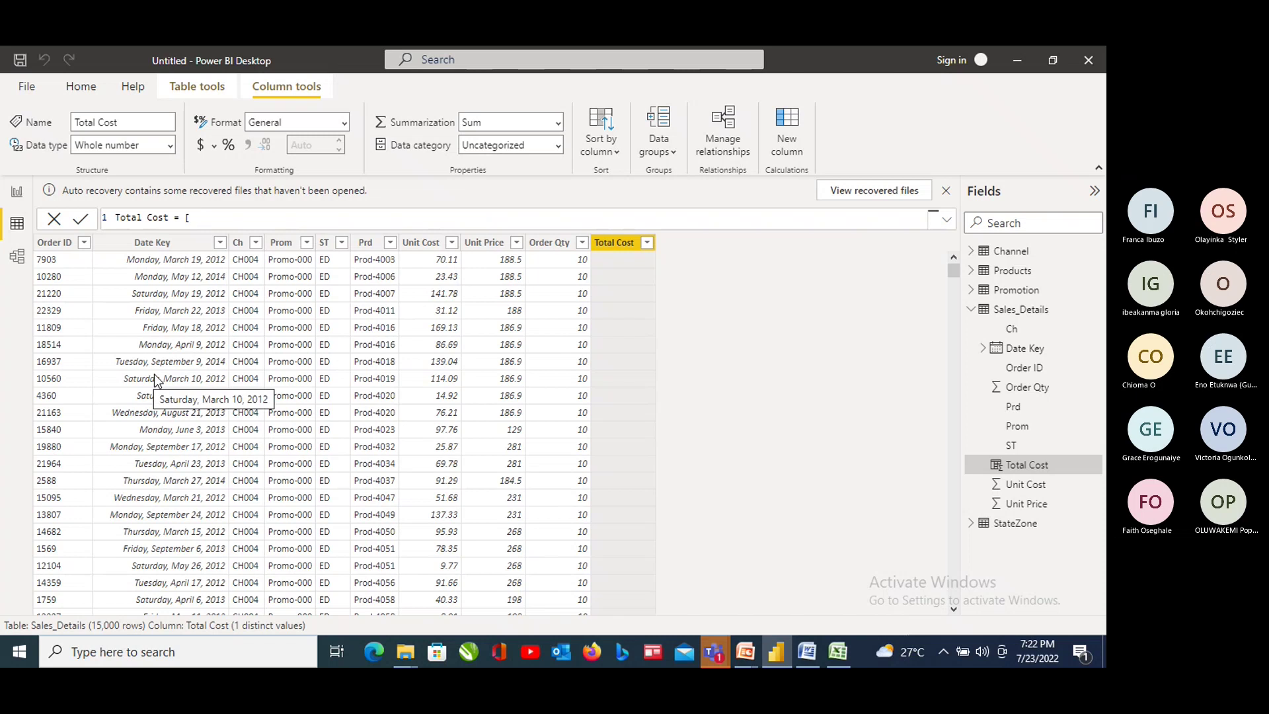
type("U")
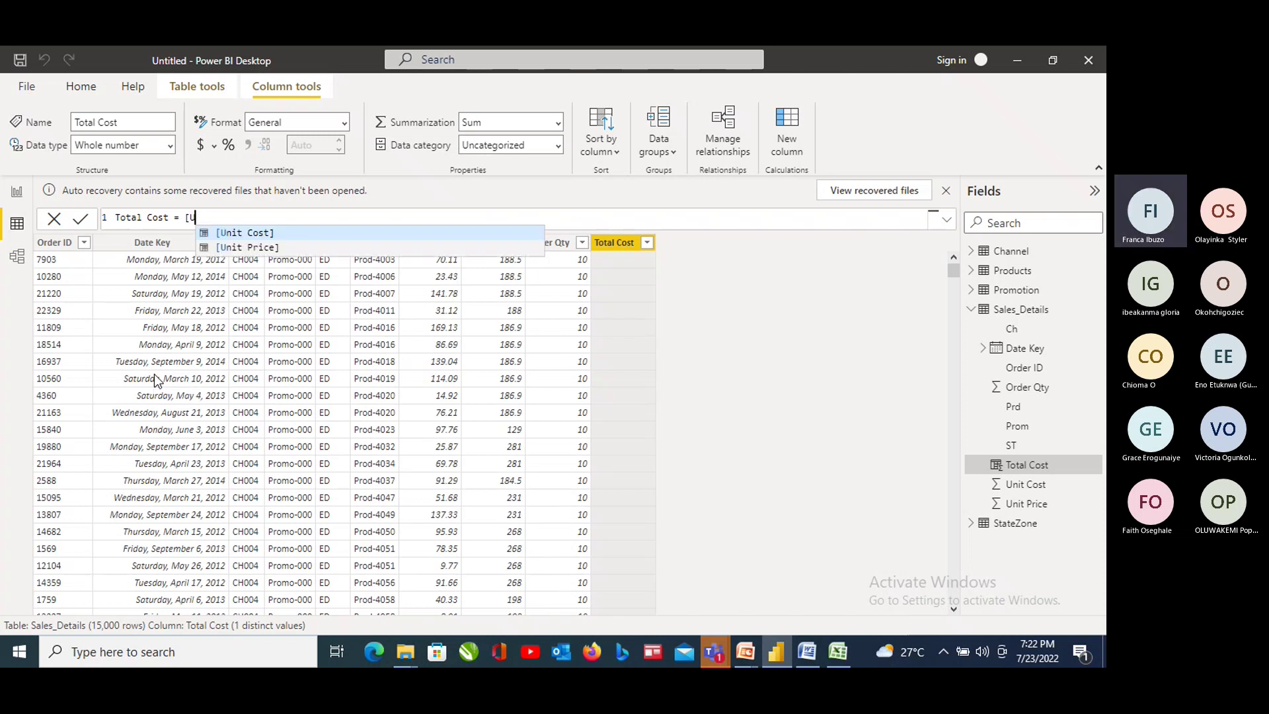
left_click(255, 233)
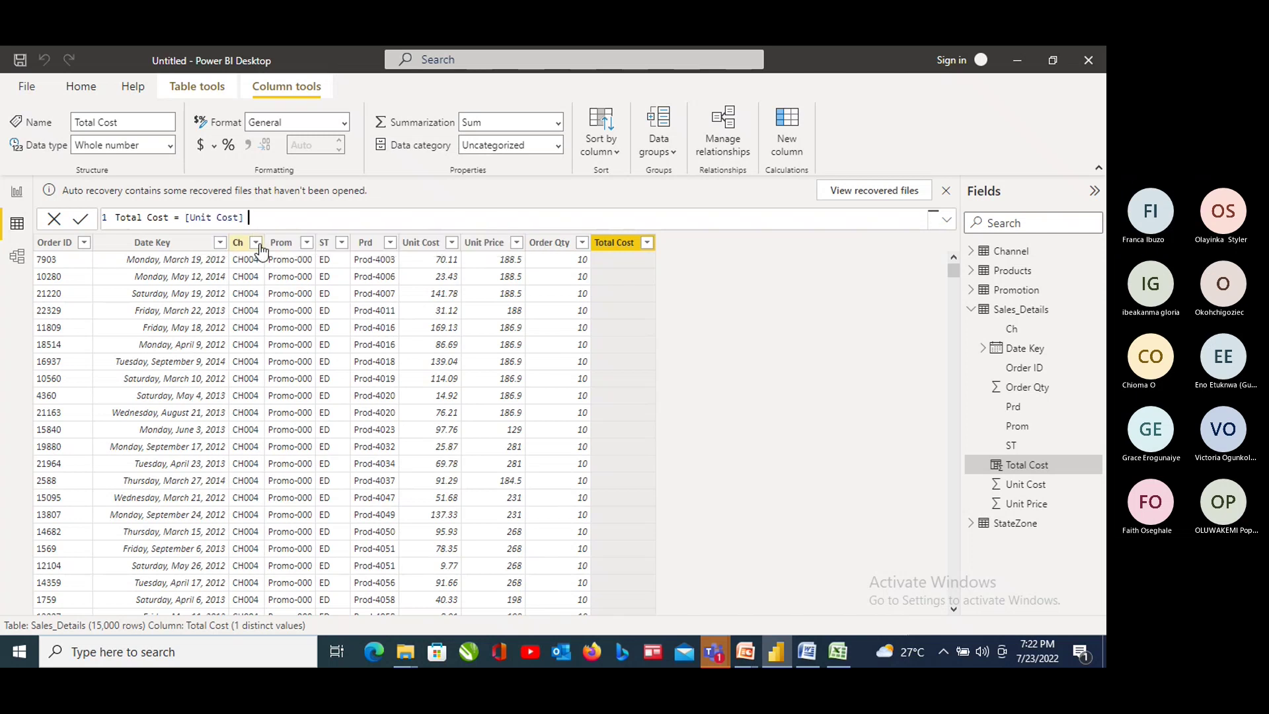
type("* [")
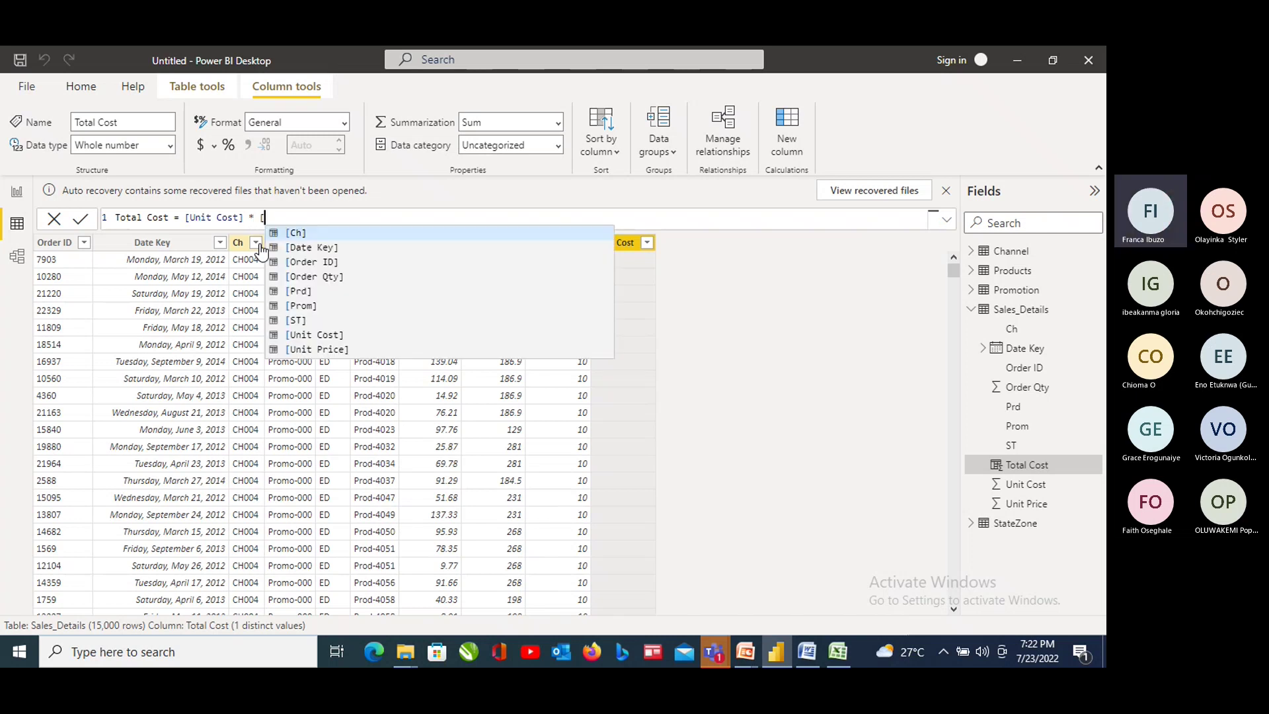
left_click(314, 277)
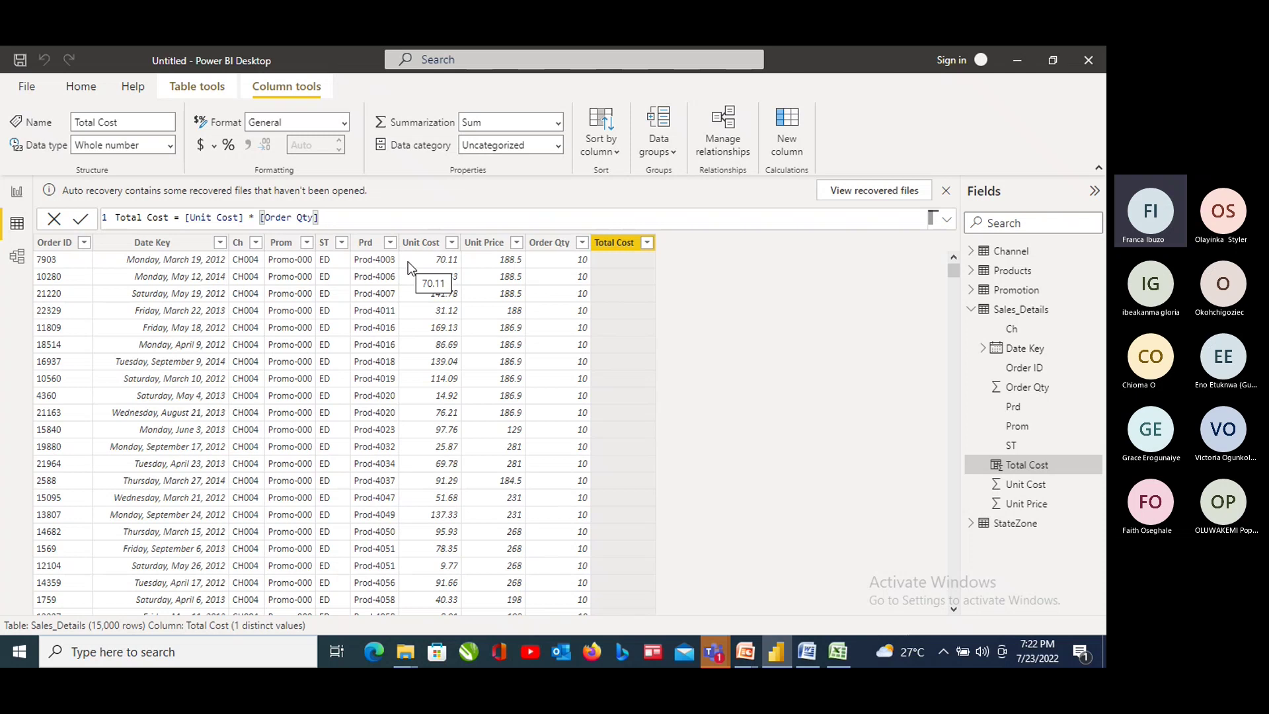
key("Return")
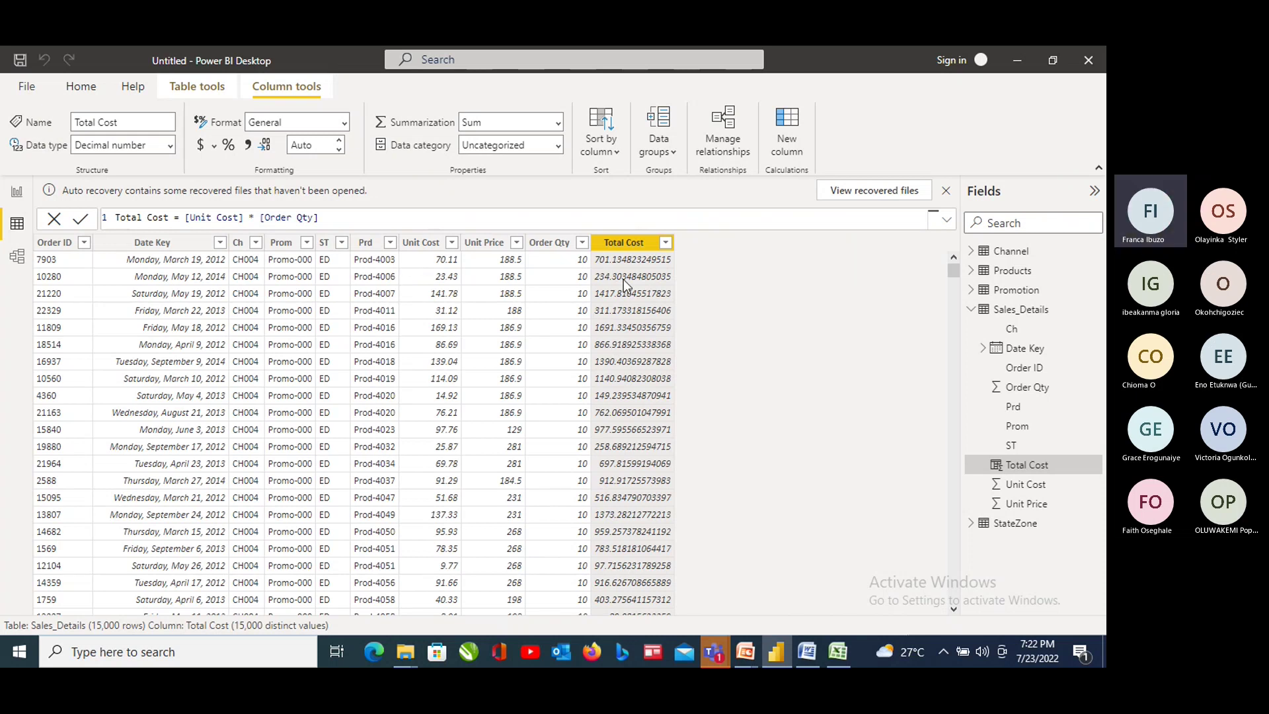
left_click(343, 126)
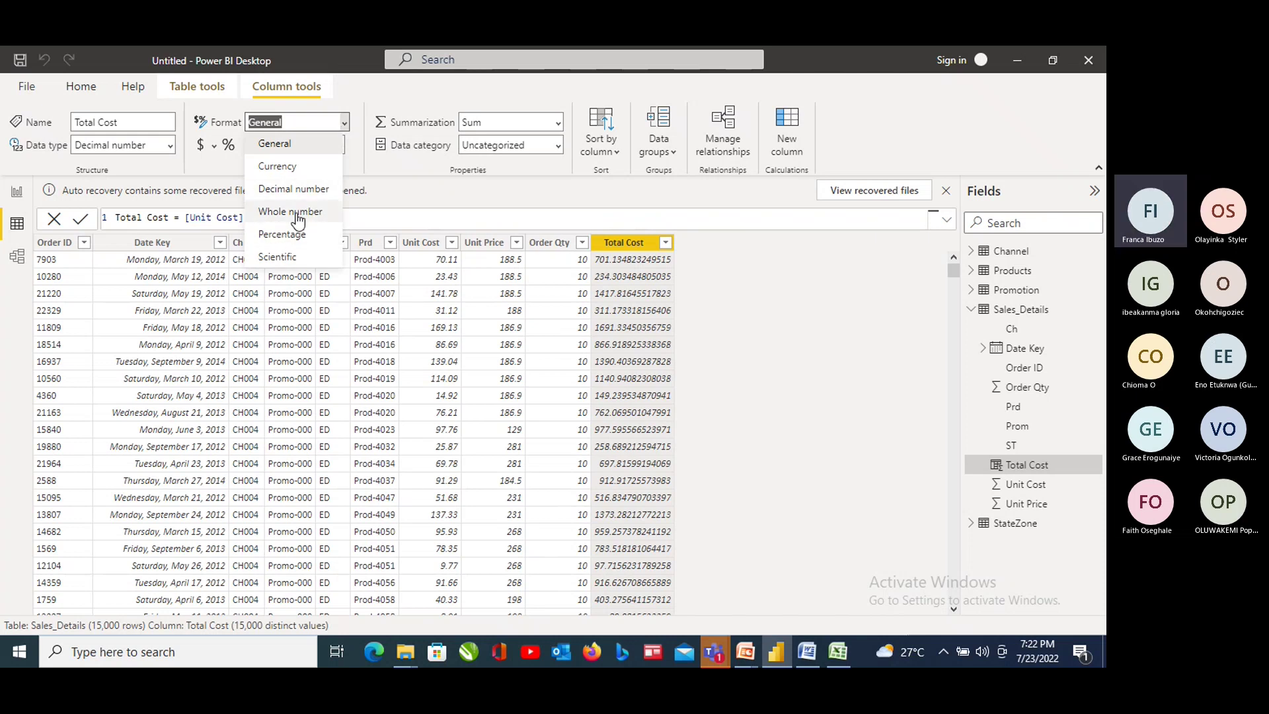
left_click(318, 192)
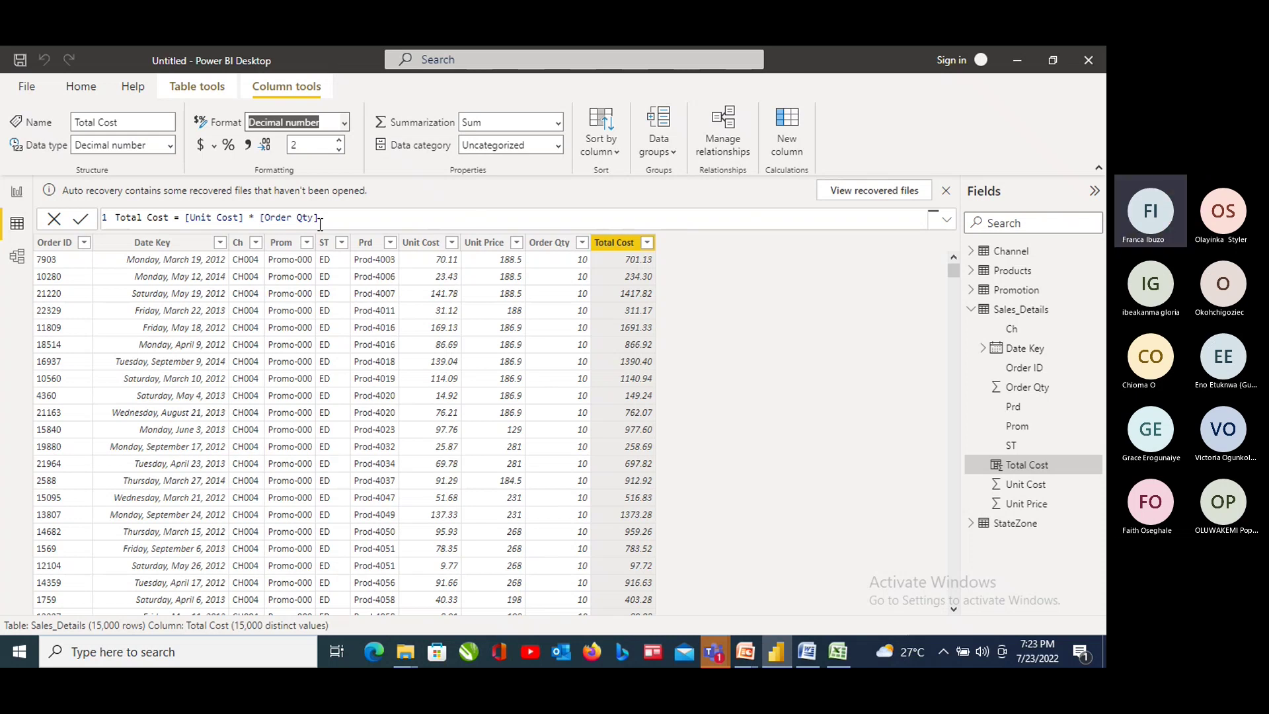
Look over the participants and chat in the Microsoft Teams meeting window, and return to Power BI Desktop
left_click(1042, 117)
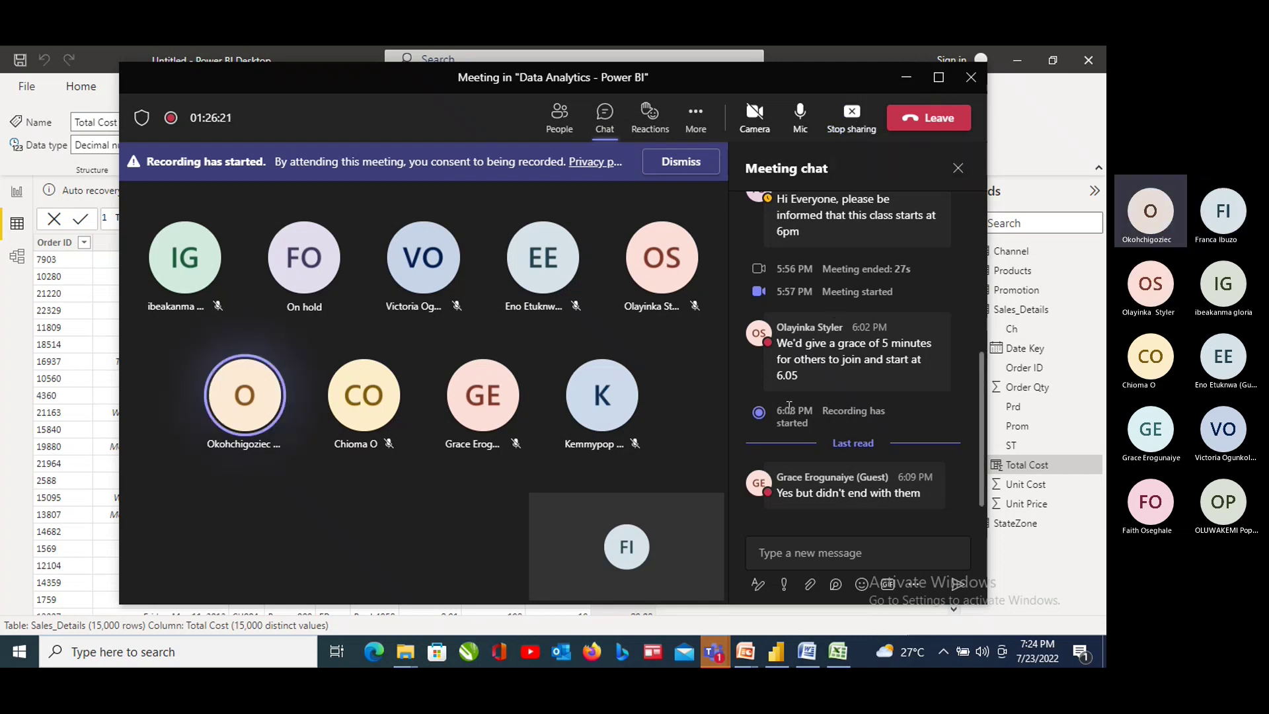
mouse_move(811, 355)
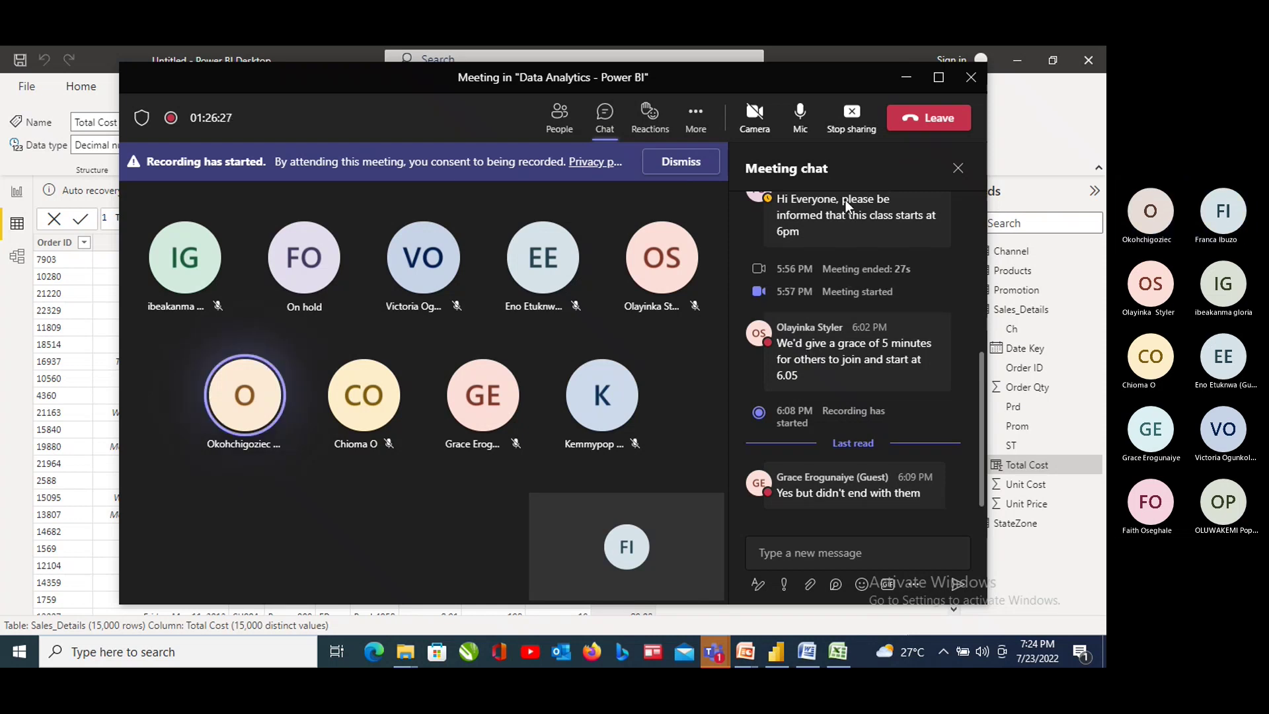
left_click(906, 77)
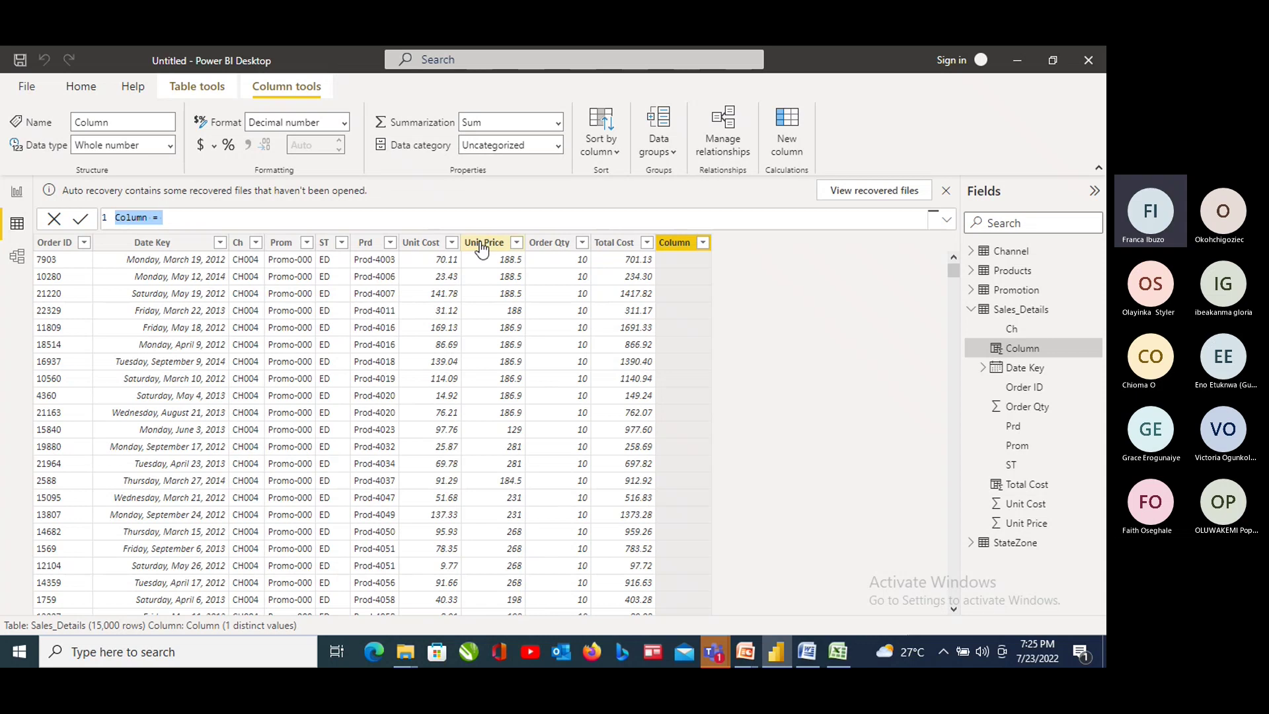
Add a calculated column to the Sales_Details table and name it Total Sales
key("Escape")
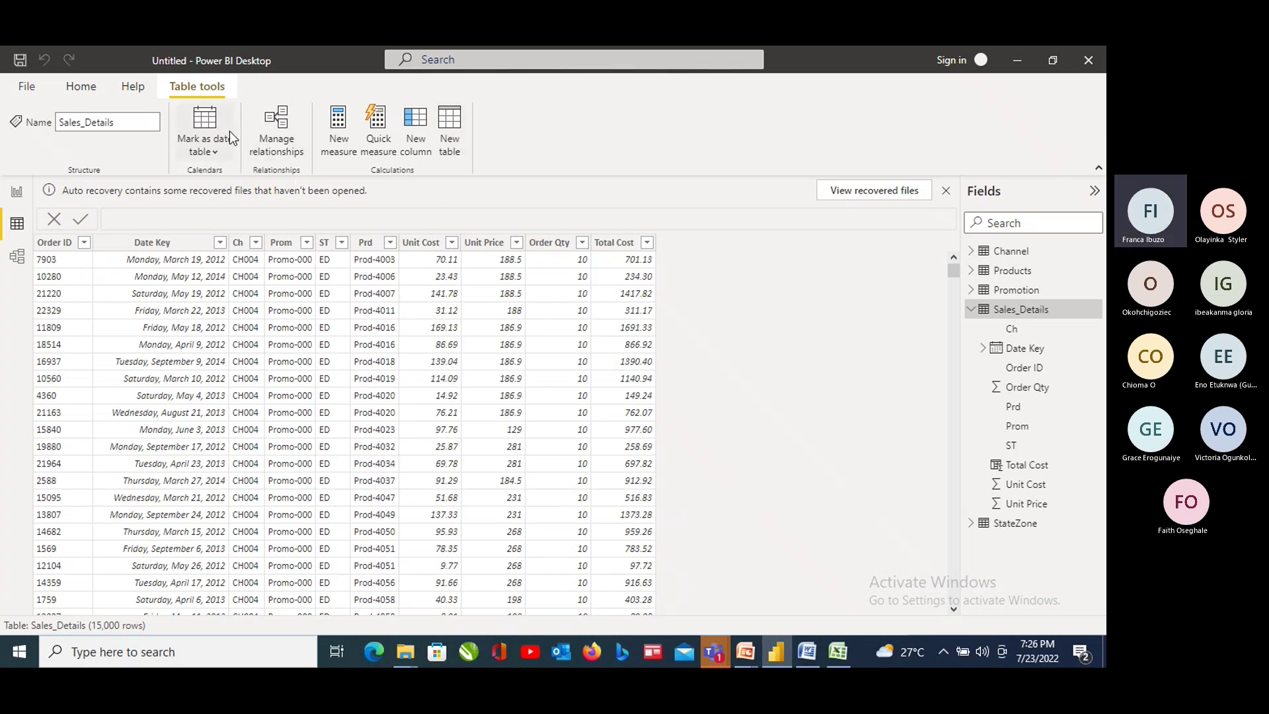
left_click(416, 132)
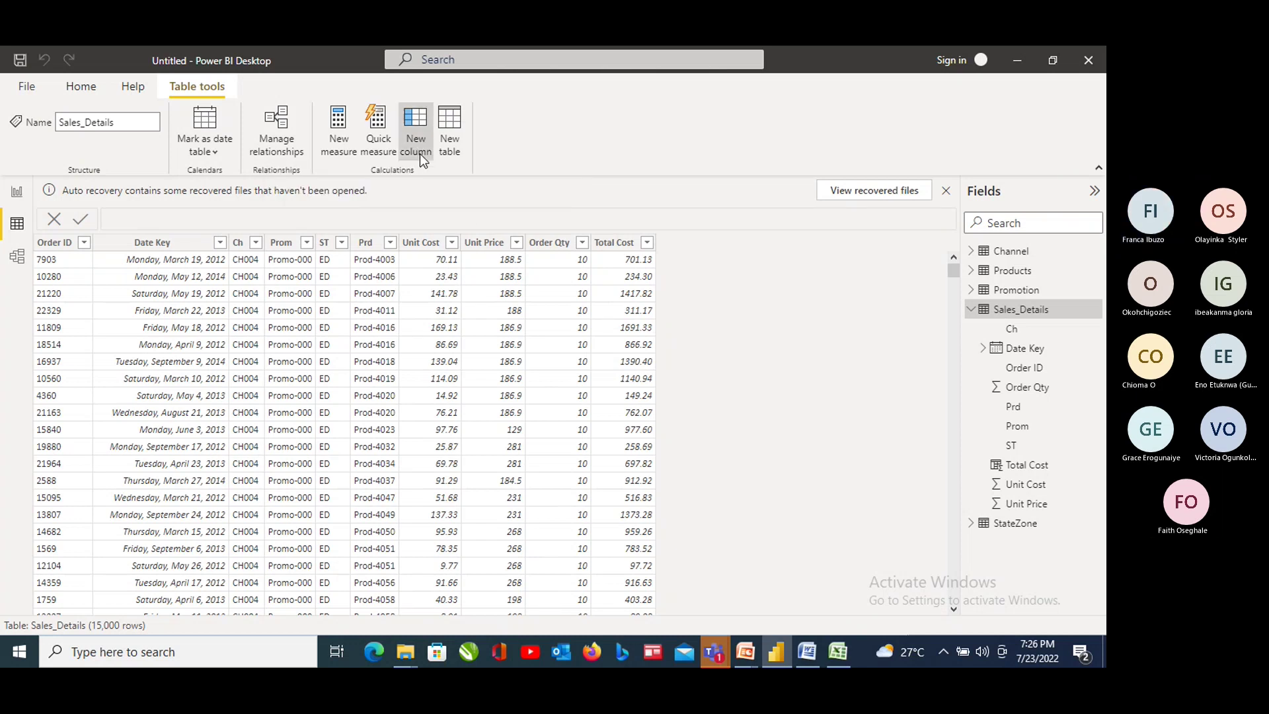
left_click(419, 153)
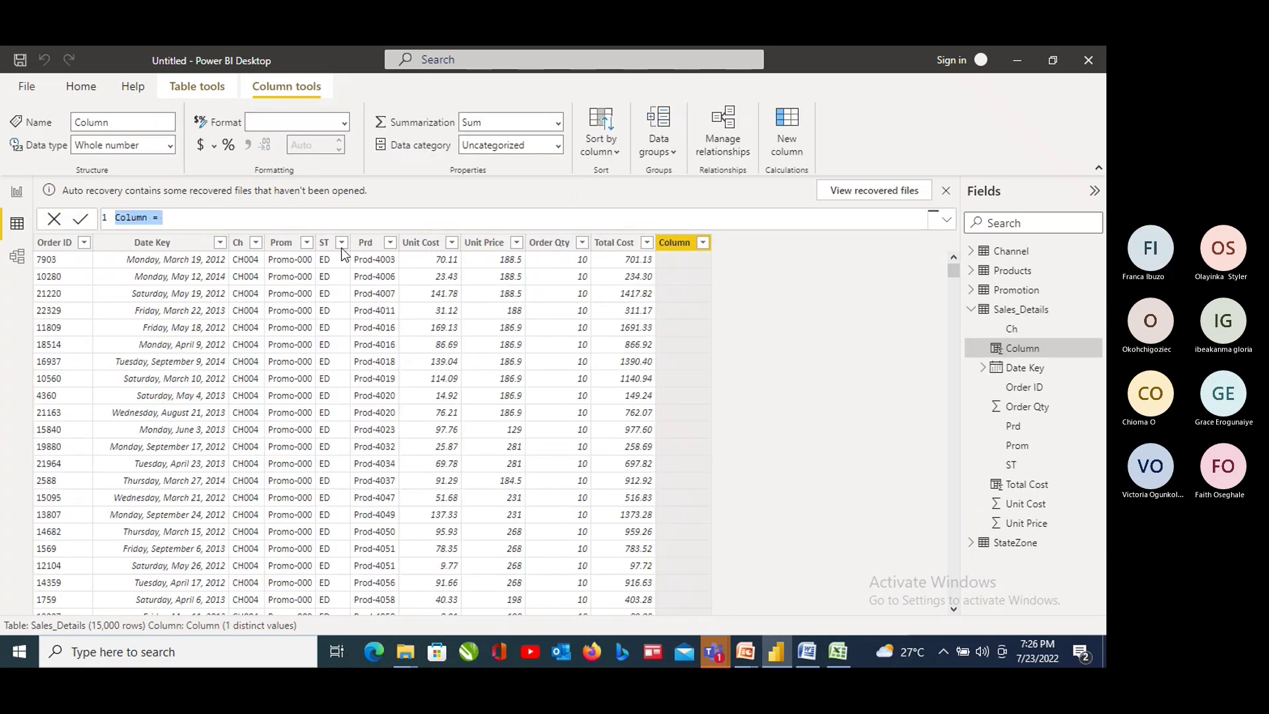
left_click(151, 221)
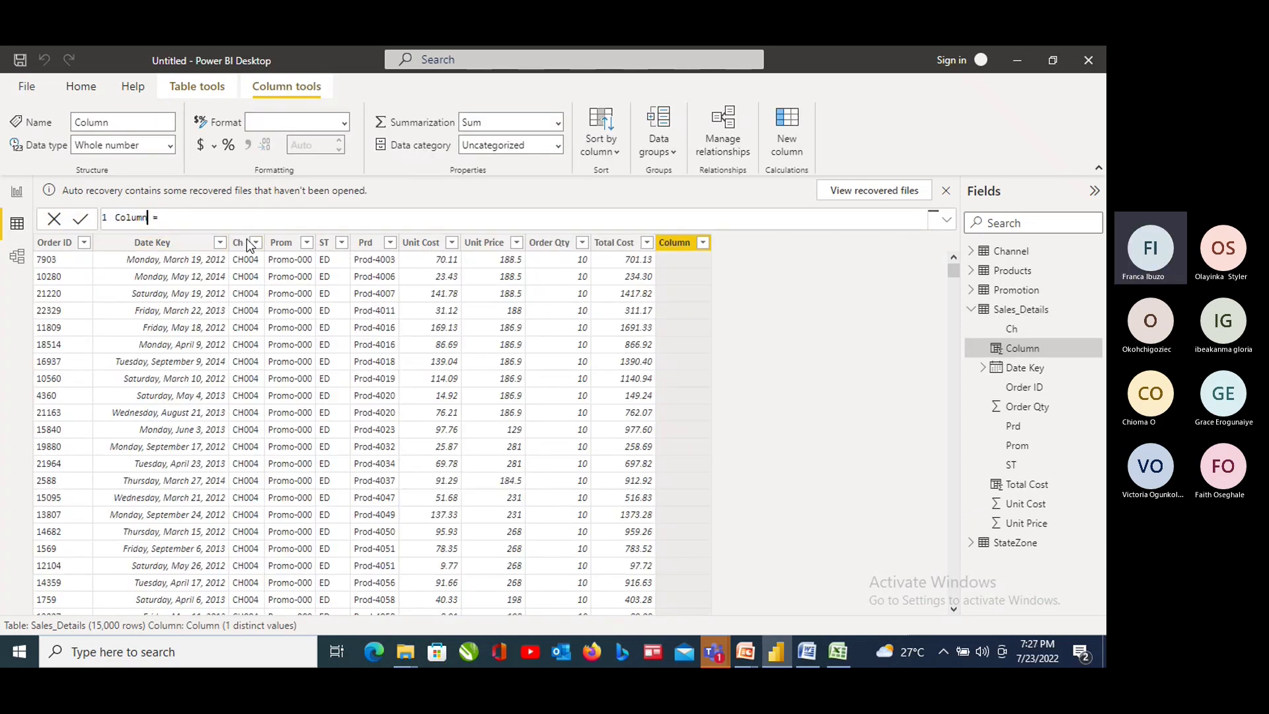
key("BackSpace")
key("BackSpace")
key("BackSpace")
key("BackSpace")
key("BackSpace")
key("BackSpace")
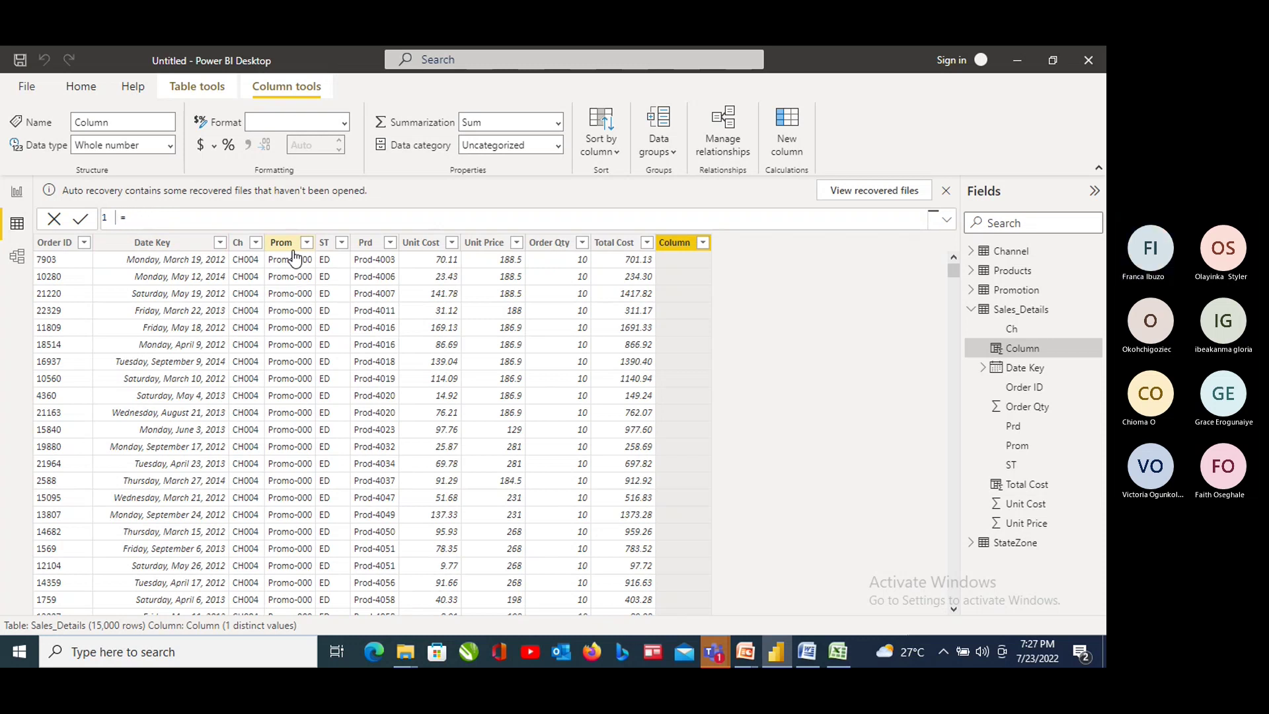
type("Total")
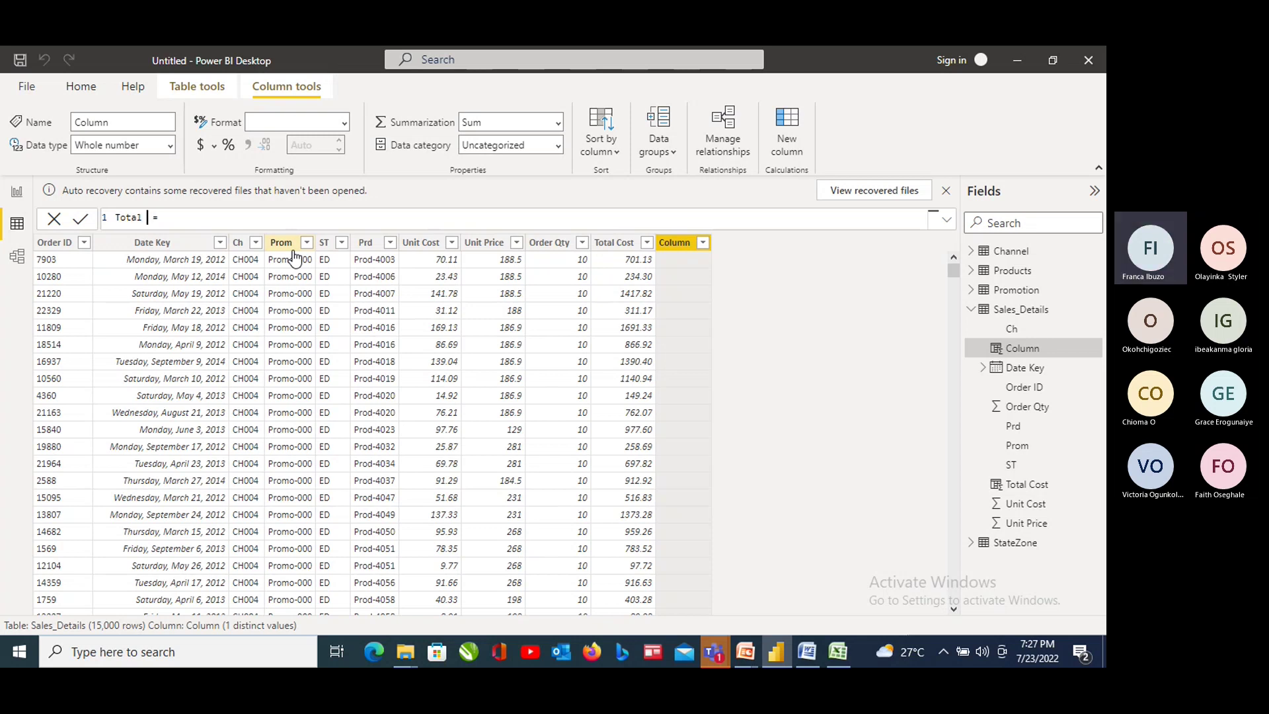
type(" Sales")
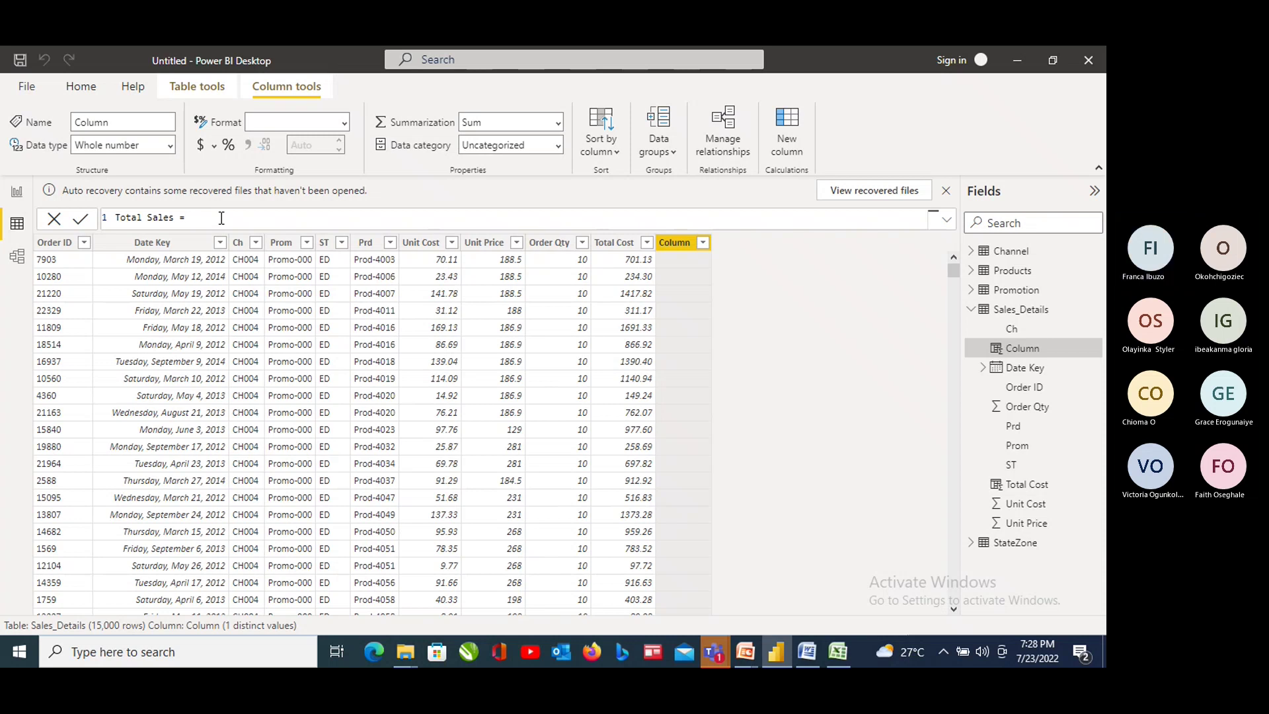
Define the Total Sales column as [Unit Price] * [Order Qty]
type("(")
key("BackSpace")
type("[")
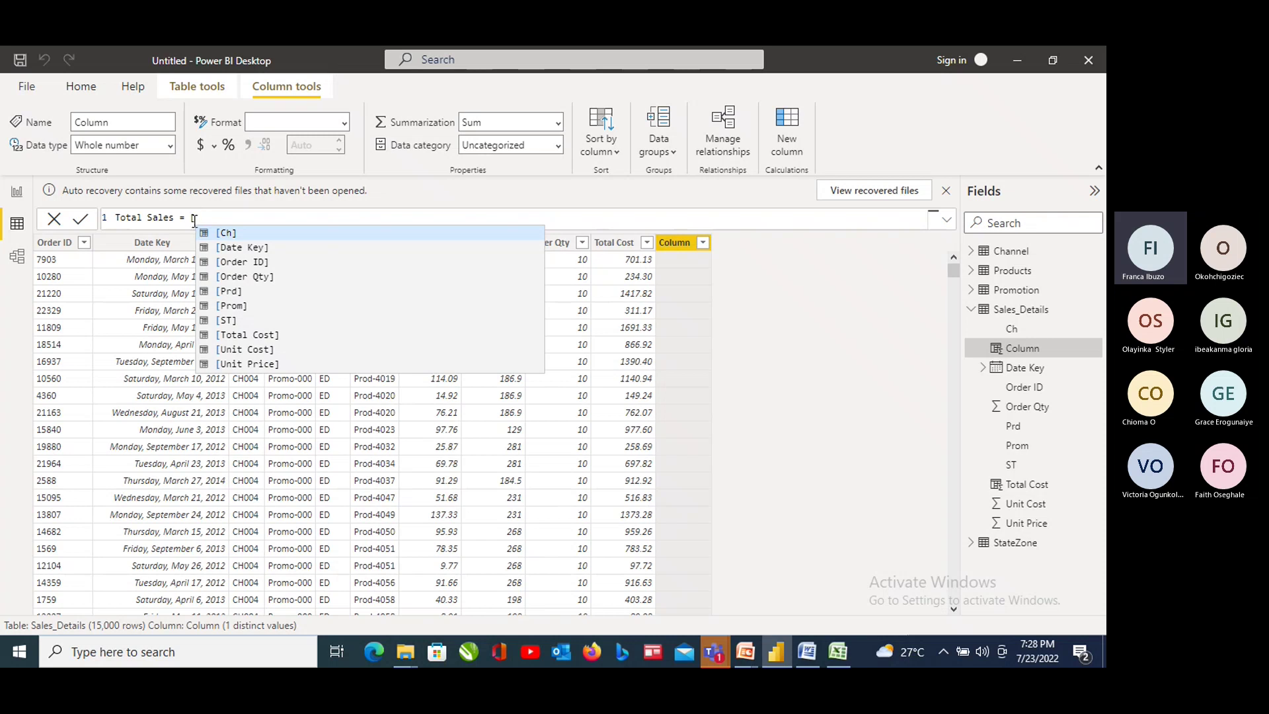
left_click(239, 371)
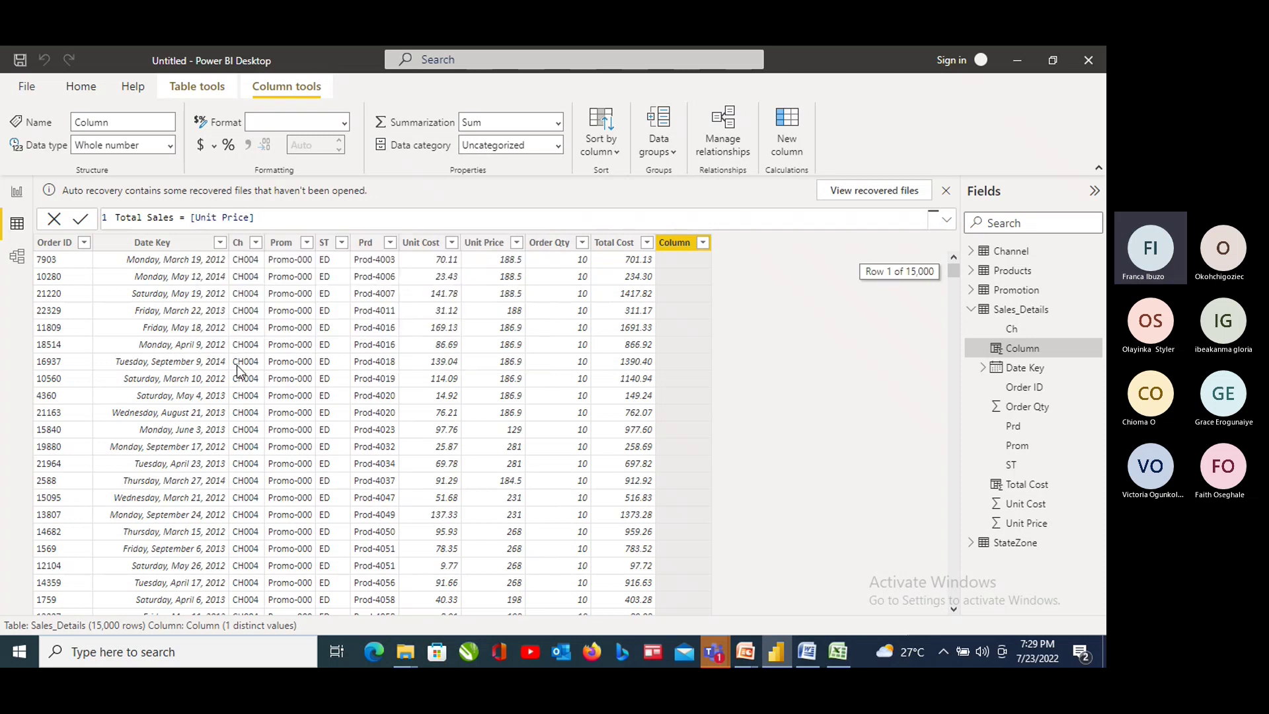
type("* ")
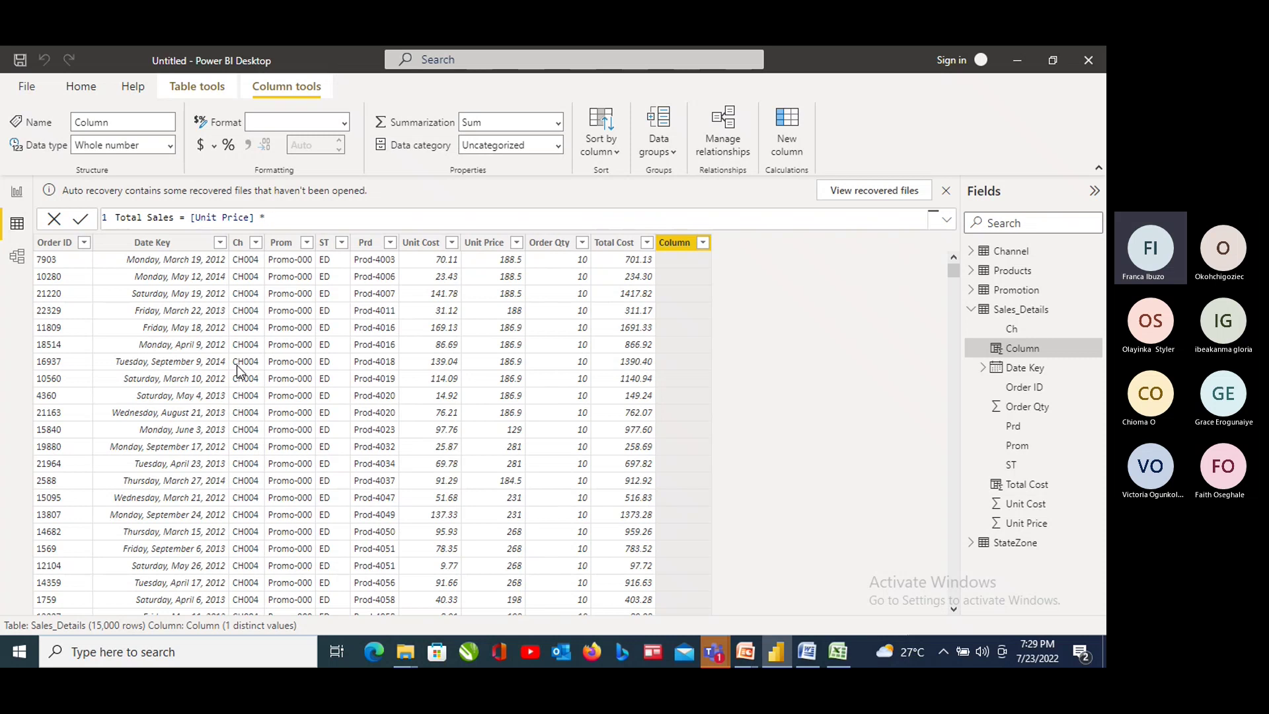
type("[")
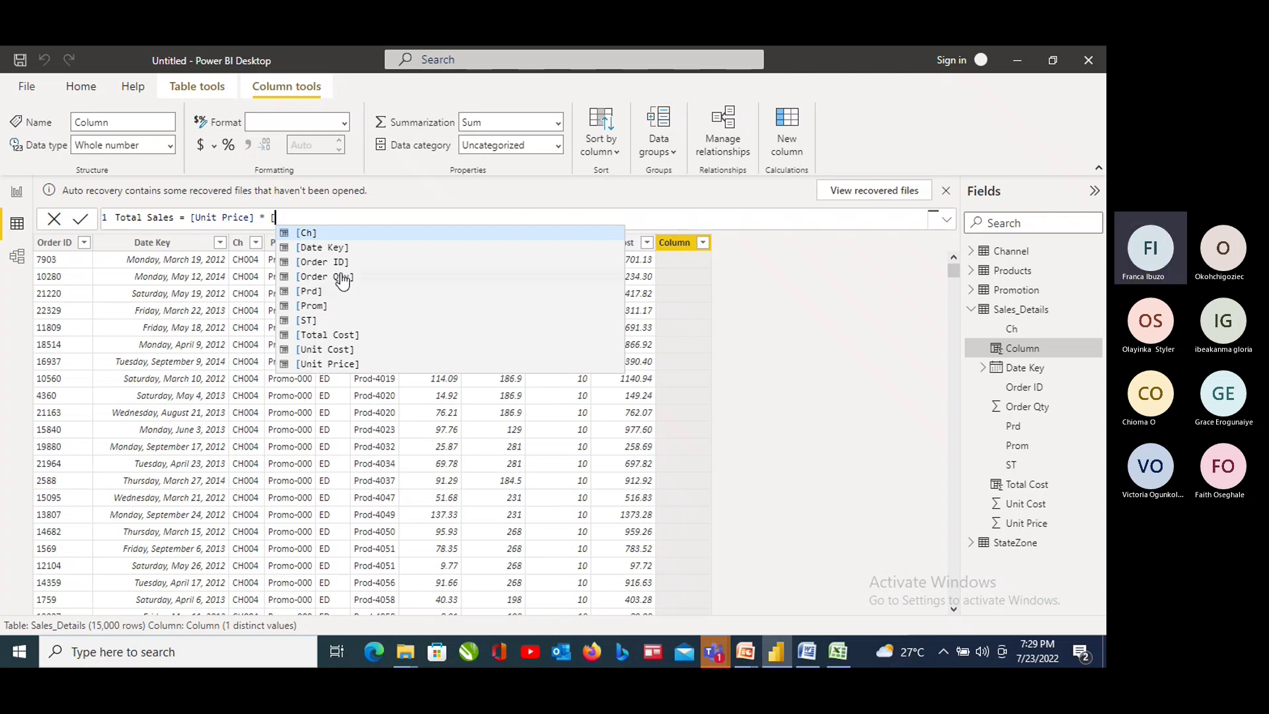
left_click(319, 277)
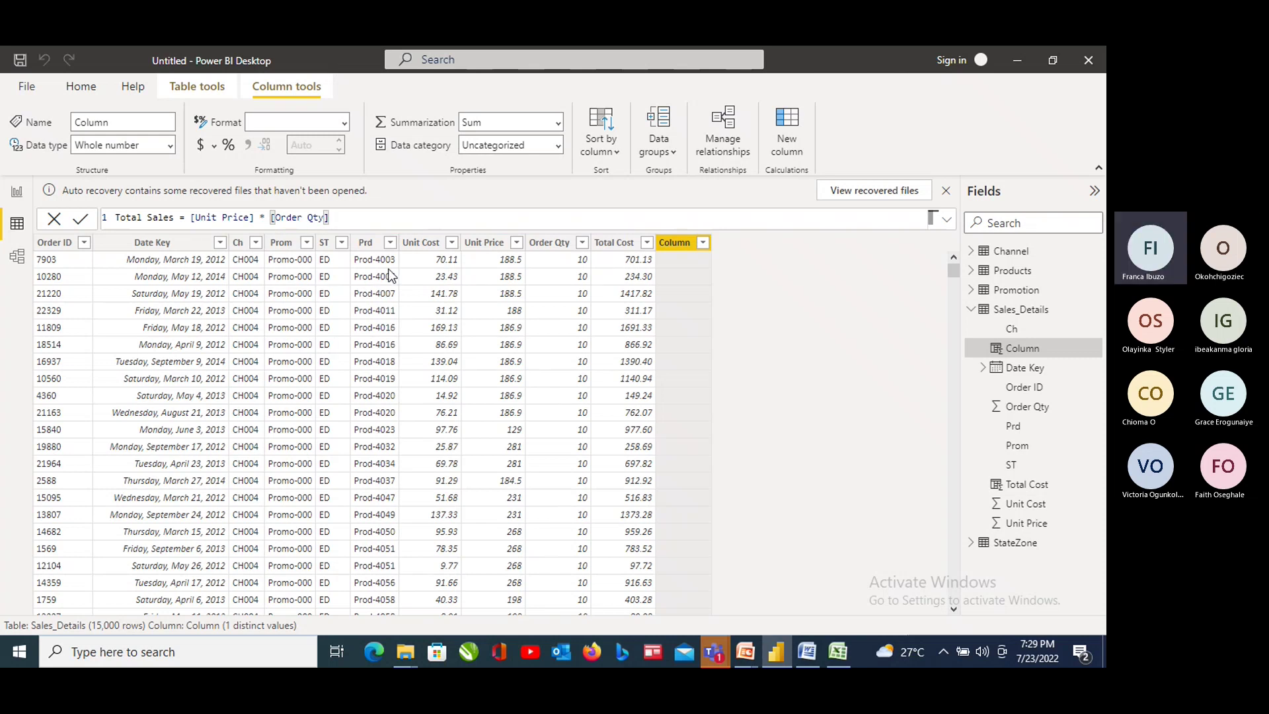
key("Return")
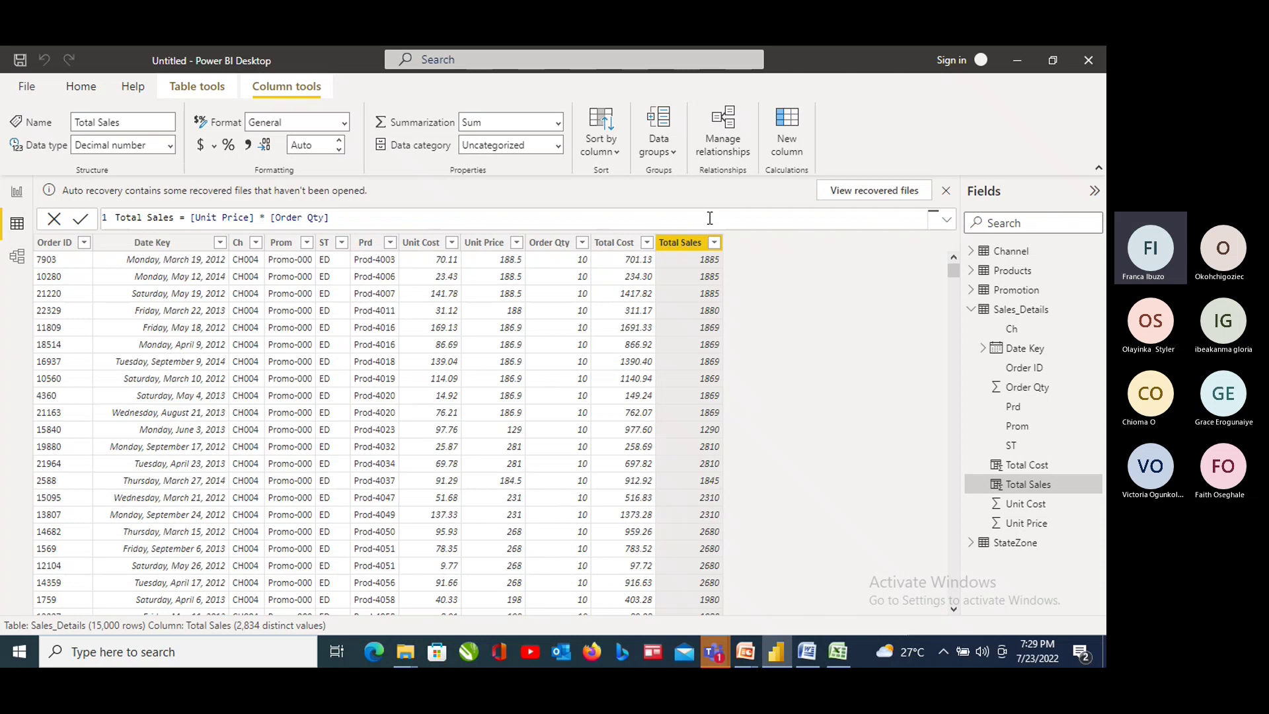
Add another calculated column to Sales_Details and name it Profit
left_click(787, 158)
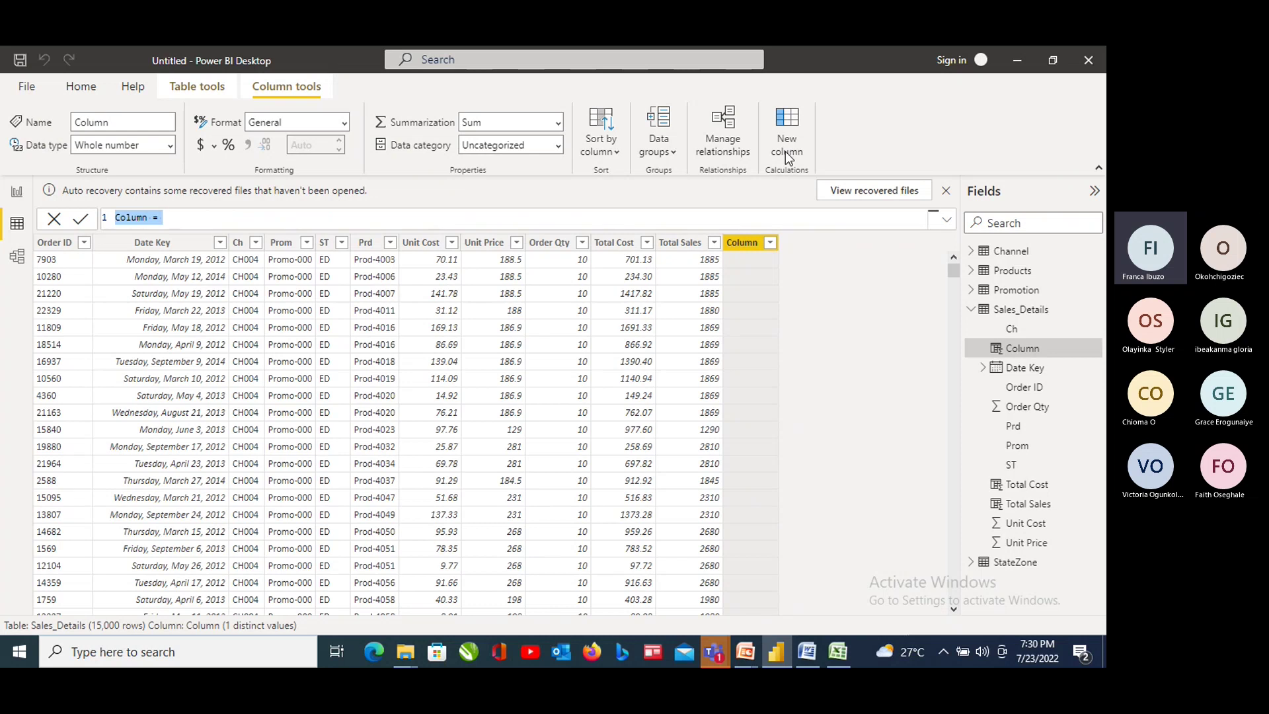
left_click(142, 218)
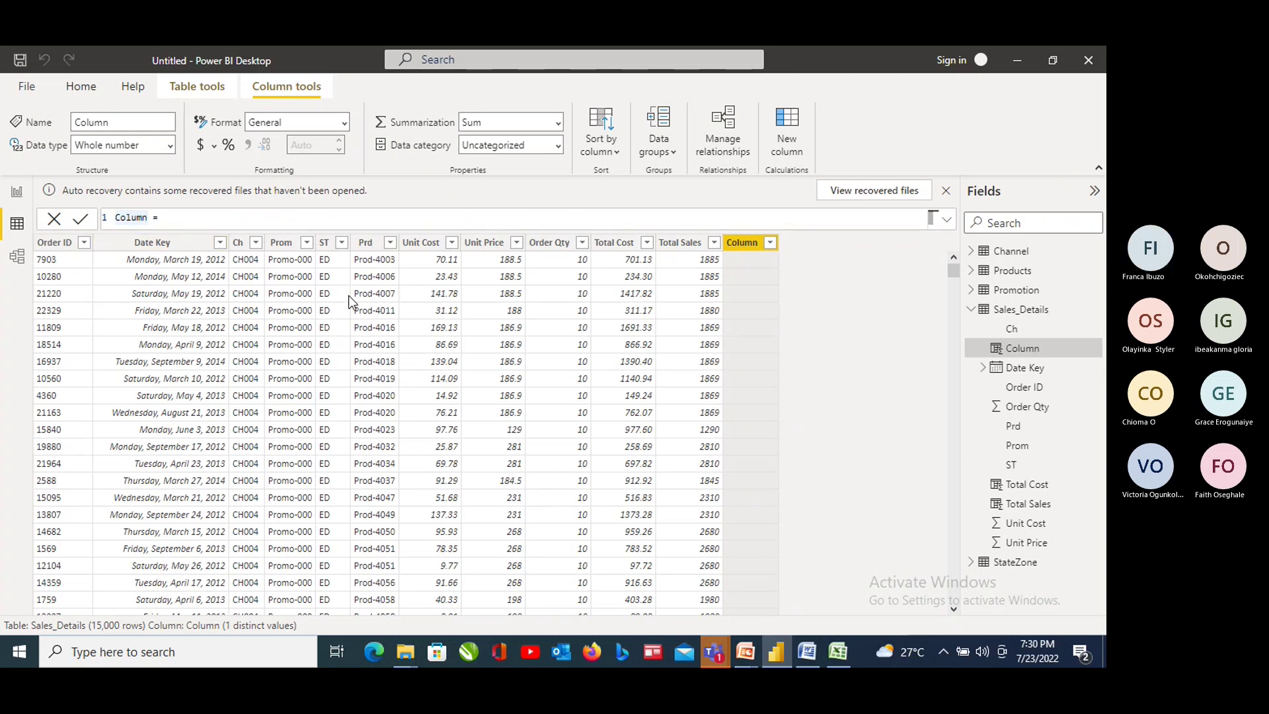
key("BackSpace")
key("BackSpace")
key("BackSpace")
key("BackSpace")
key("BackSpace")
key("BackSpace")
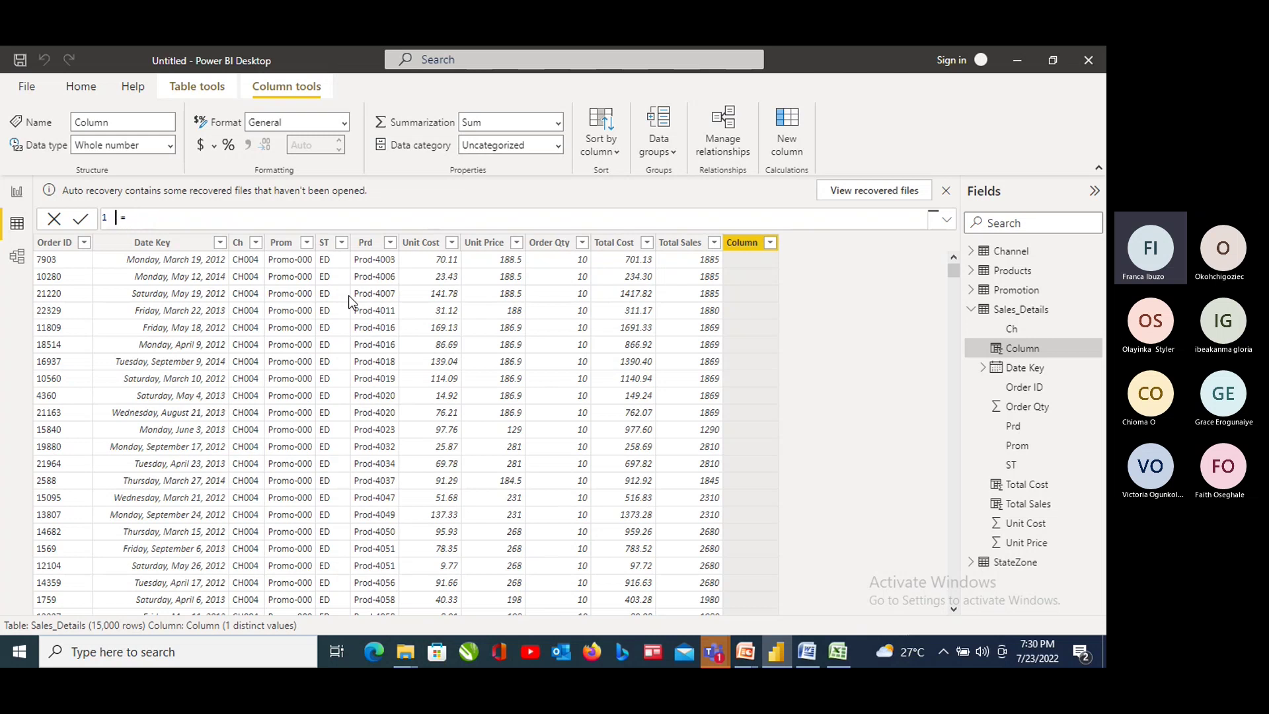
type("Prof")
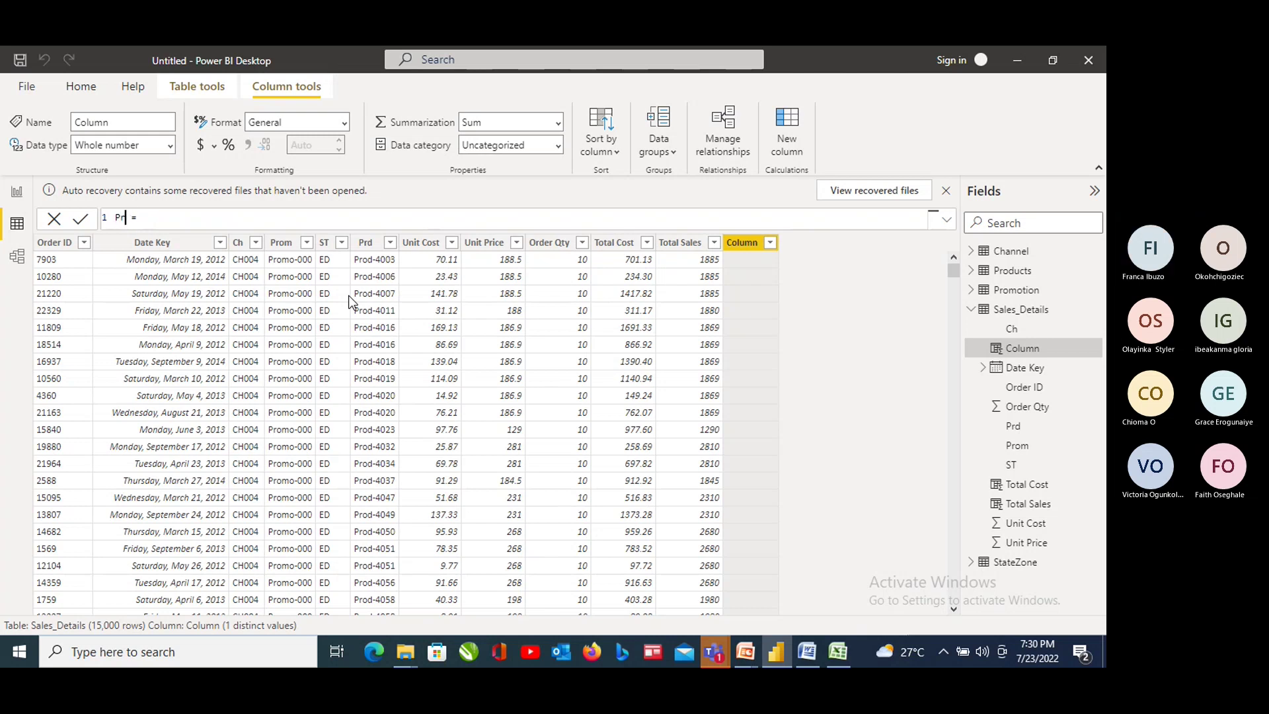
type("t")
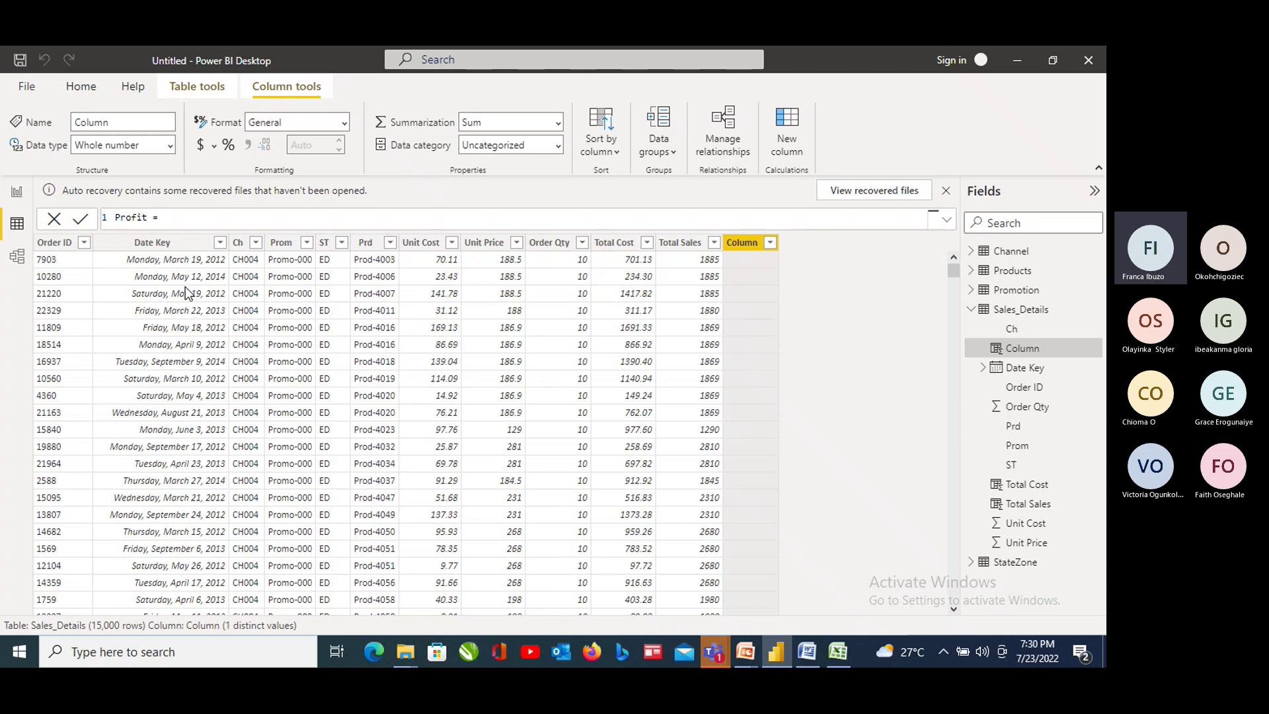
Define the Profit column as [Total Sales] - [Total Cost]
type("(")
key("BackSpace")
type("[")
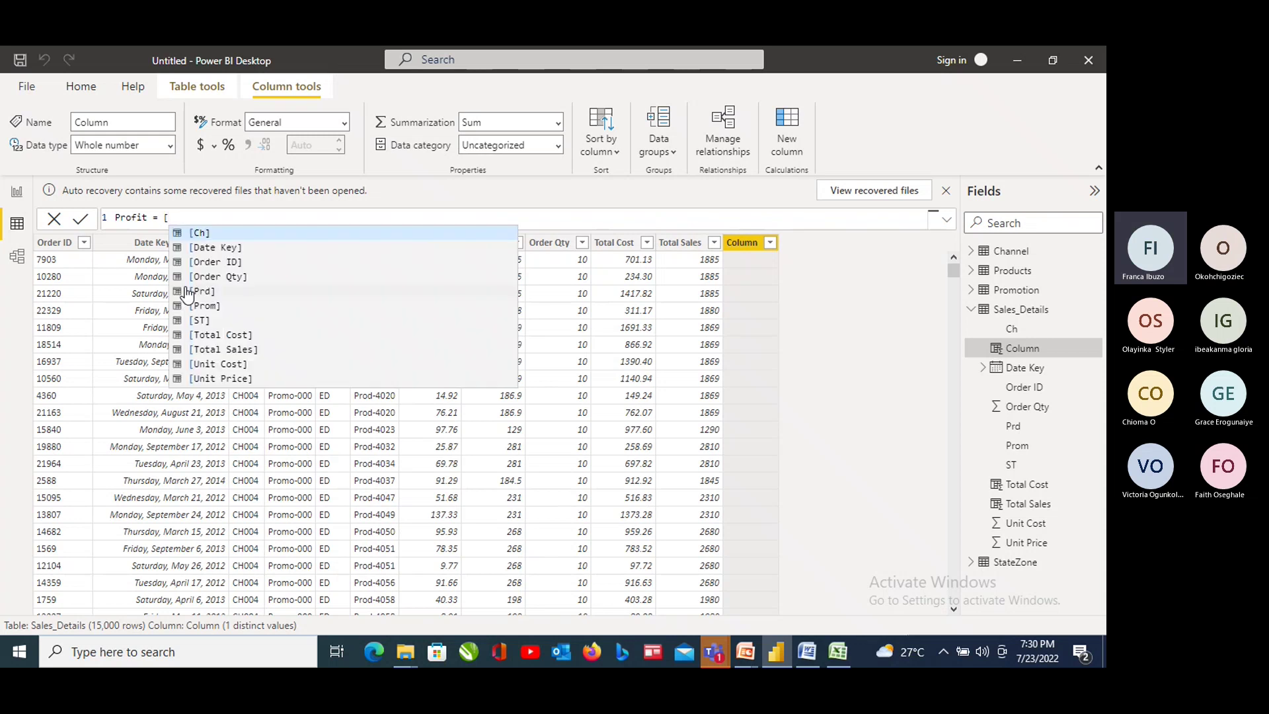
left_click(206, 352)
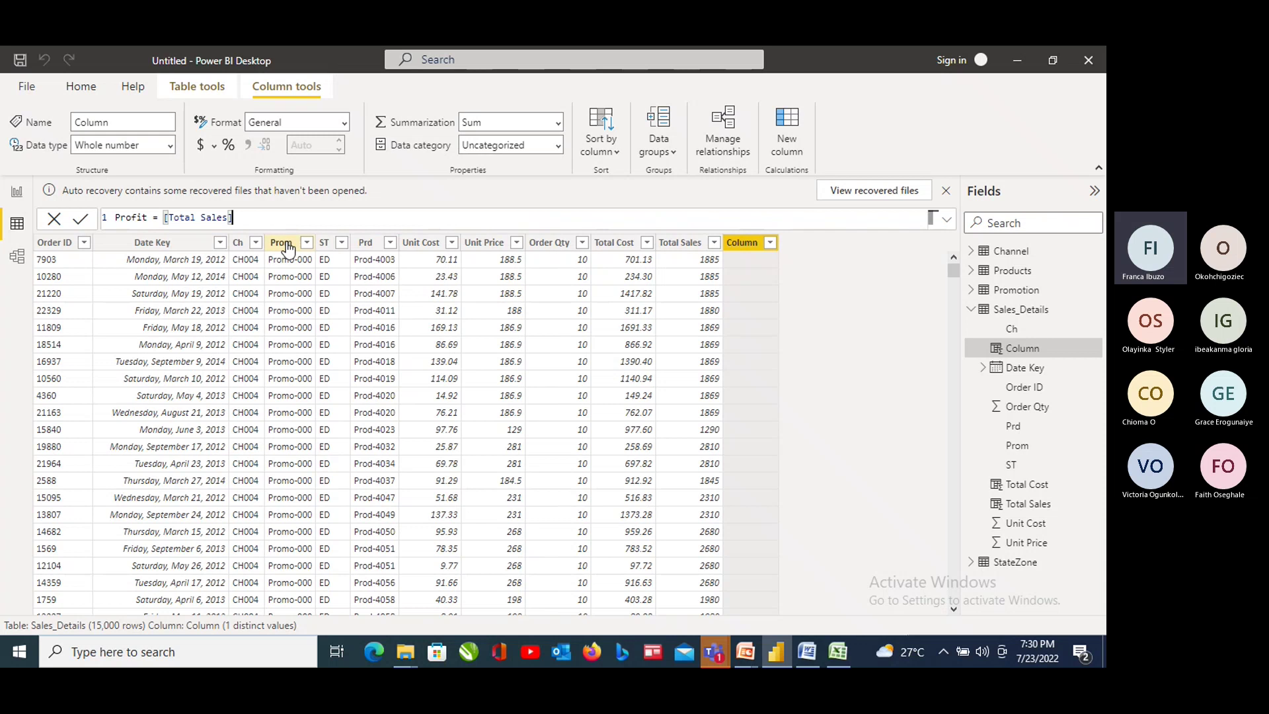
type("- [")
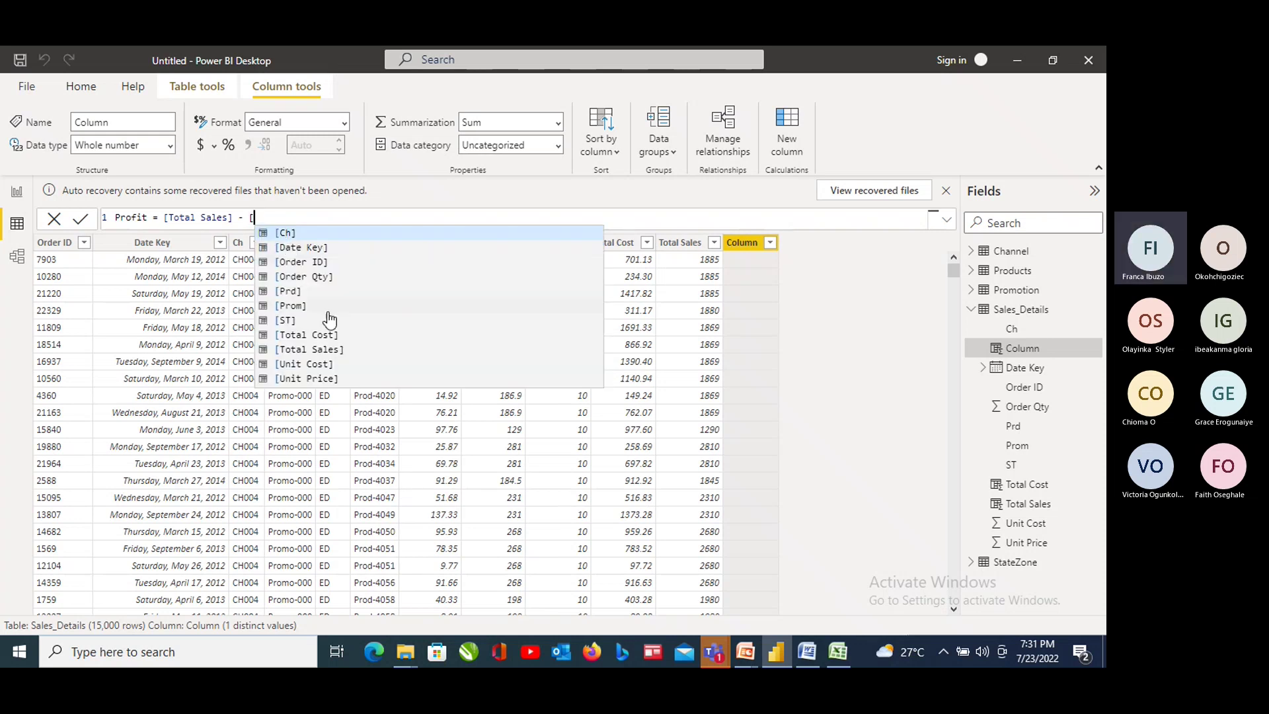
left_click(315, 336)
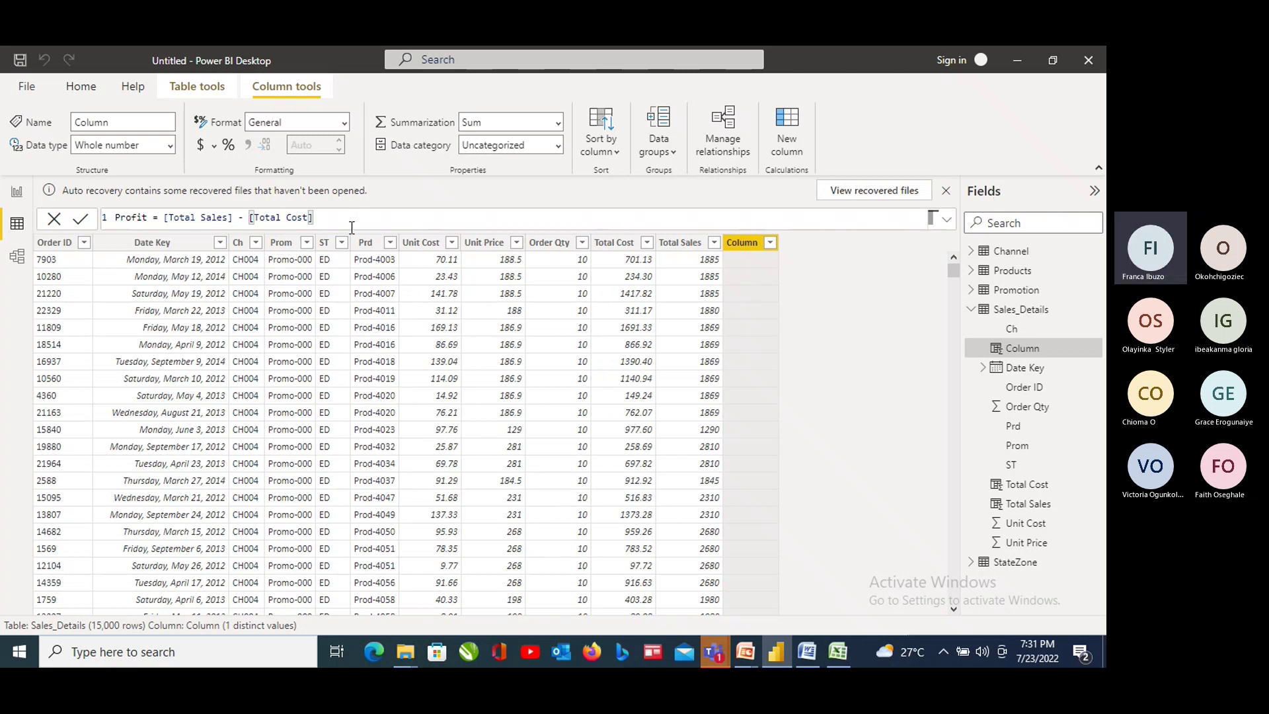
key("Return")
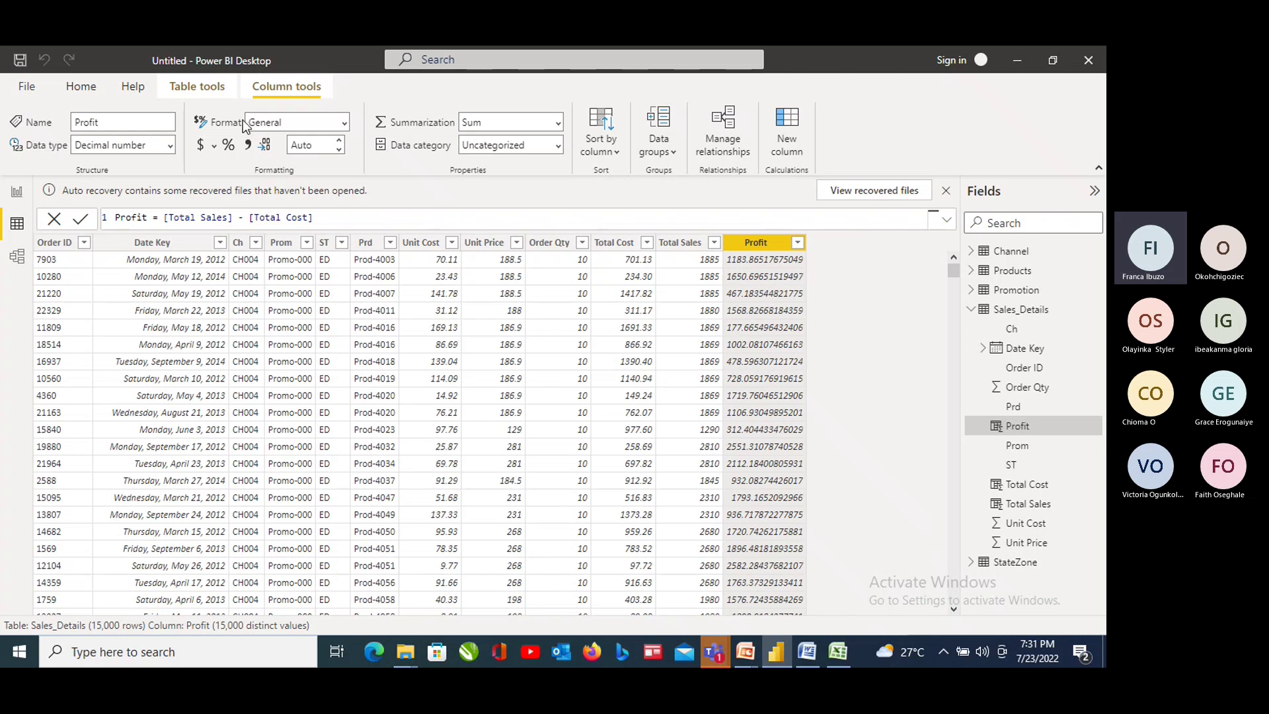
Format the Profit column as Decimal number
left_click(344, 124)
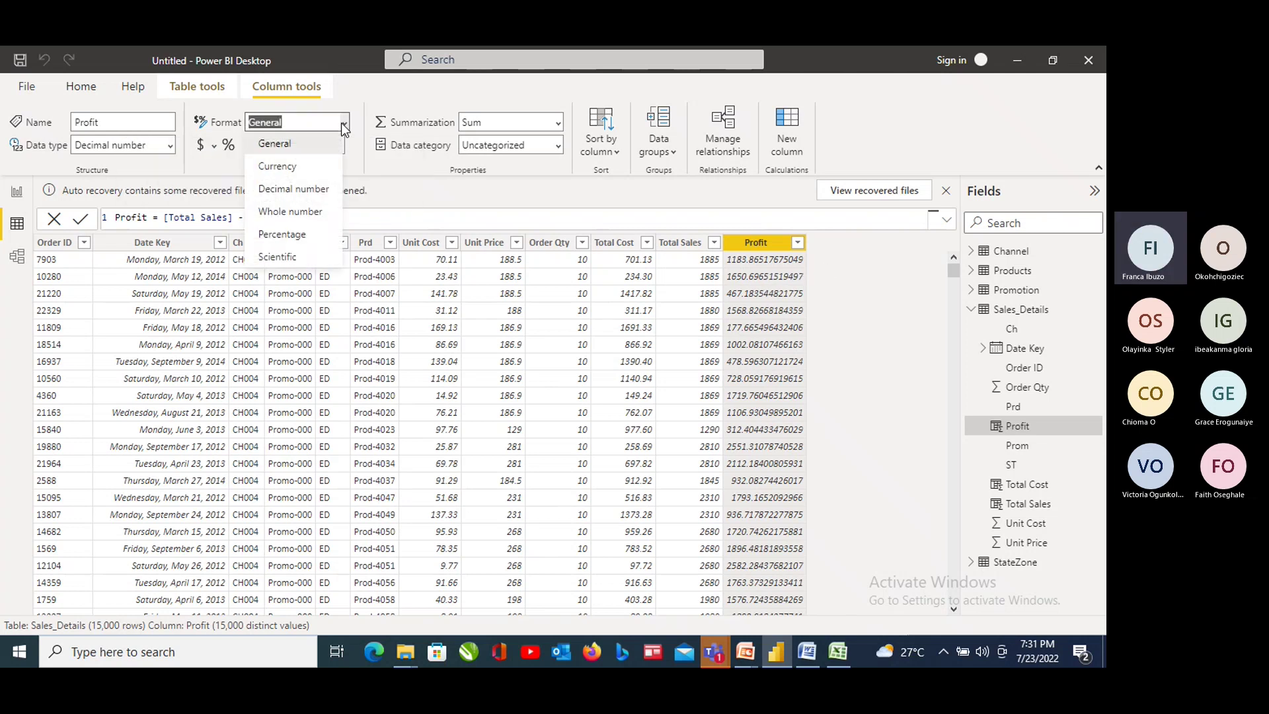
key("Escape")
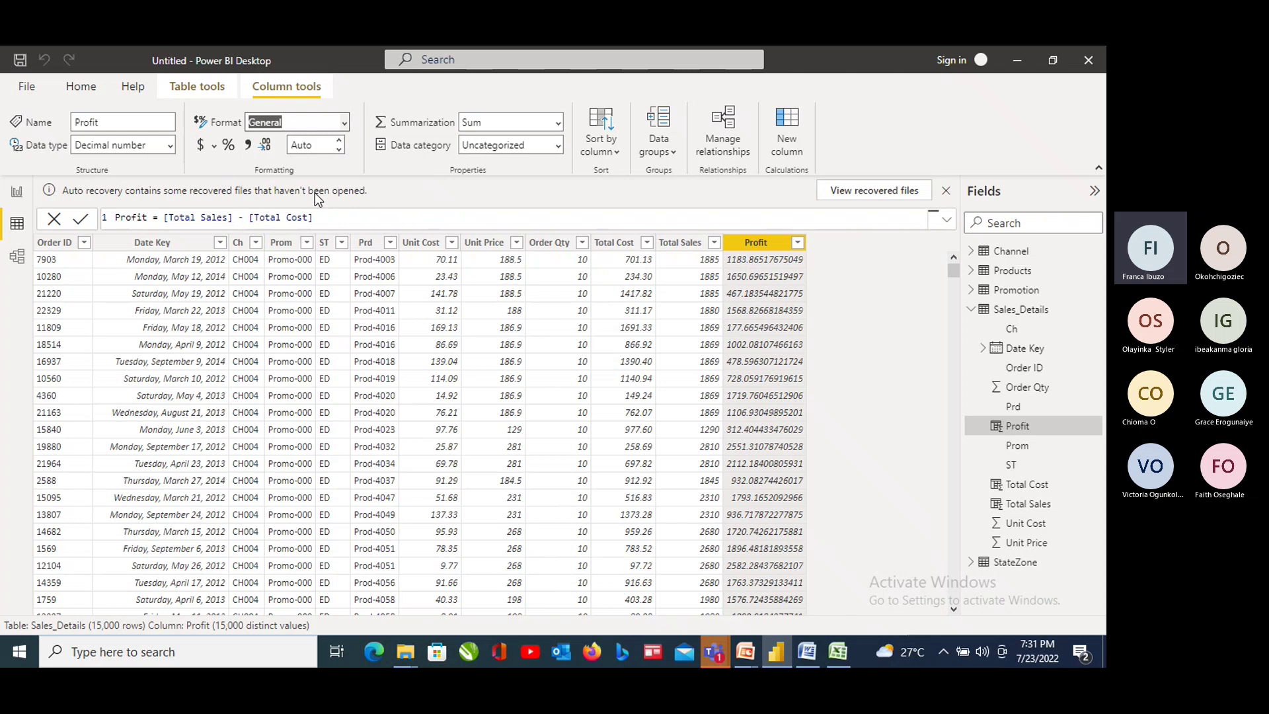
key("Down")
key("Down")
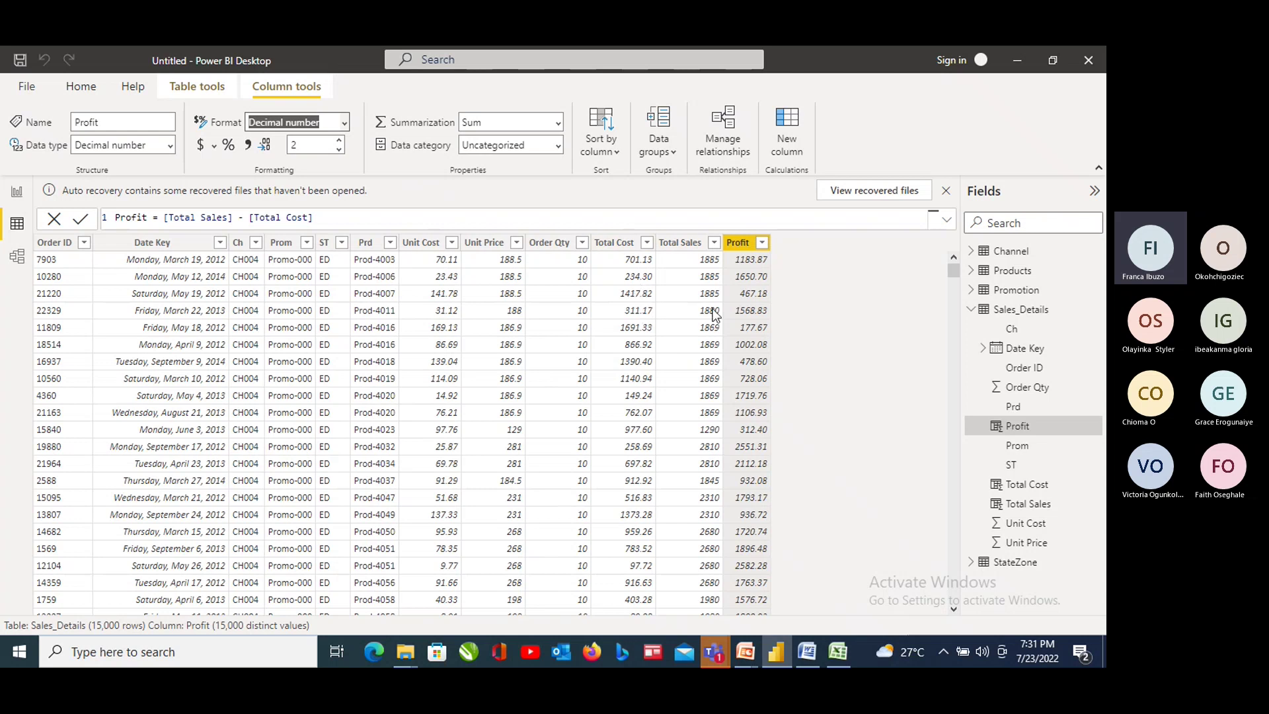
Format the Profit column as currency with the ₦ Yoruba (Nigeria) symbol
left_click(213, 147)
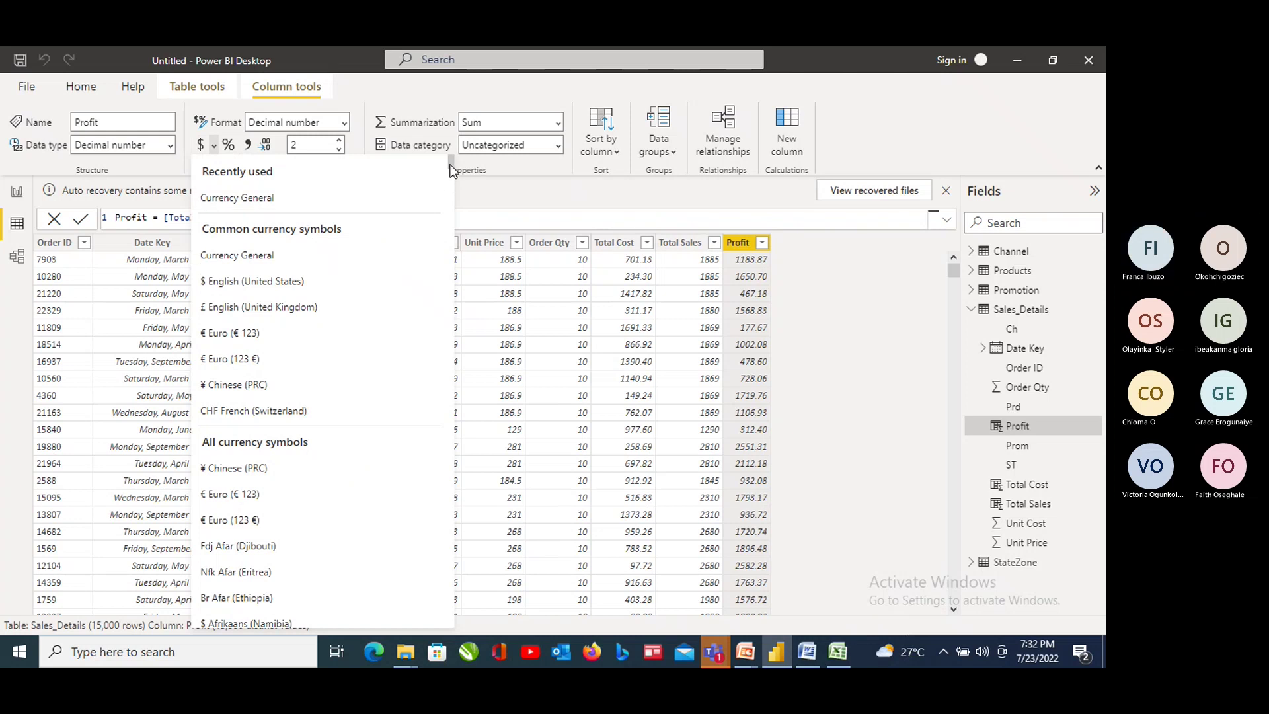
left_click_drag(449, 170, 390, 634)
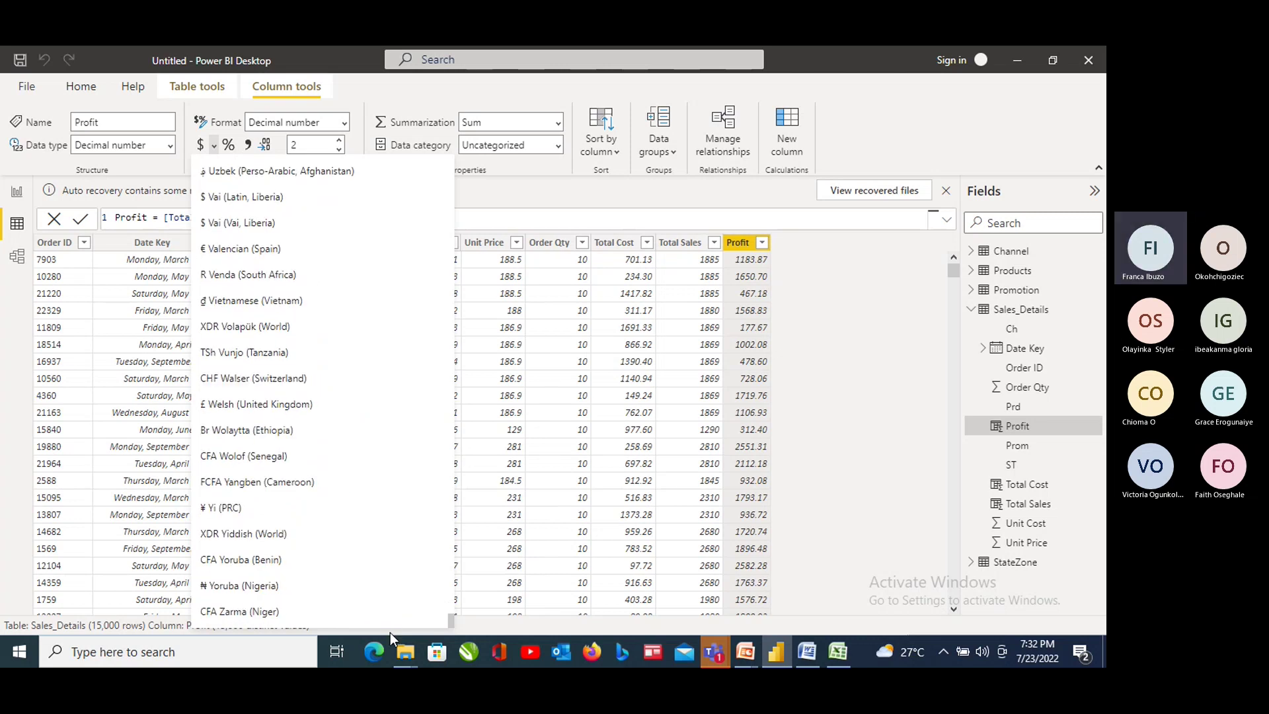
left_click(232, 586)
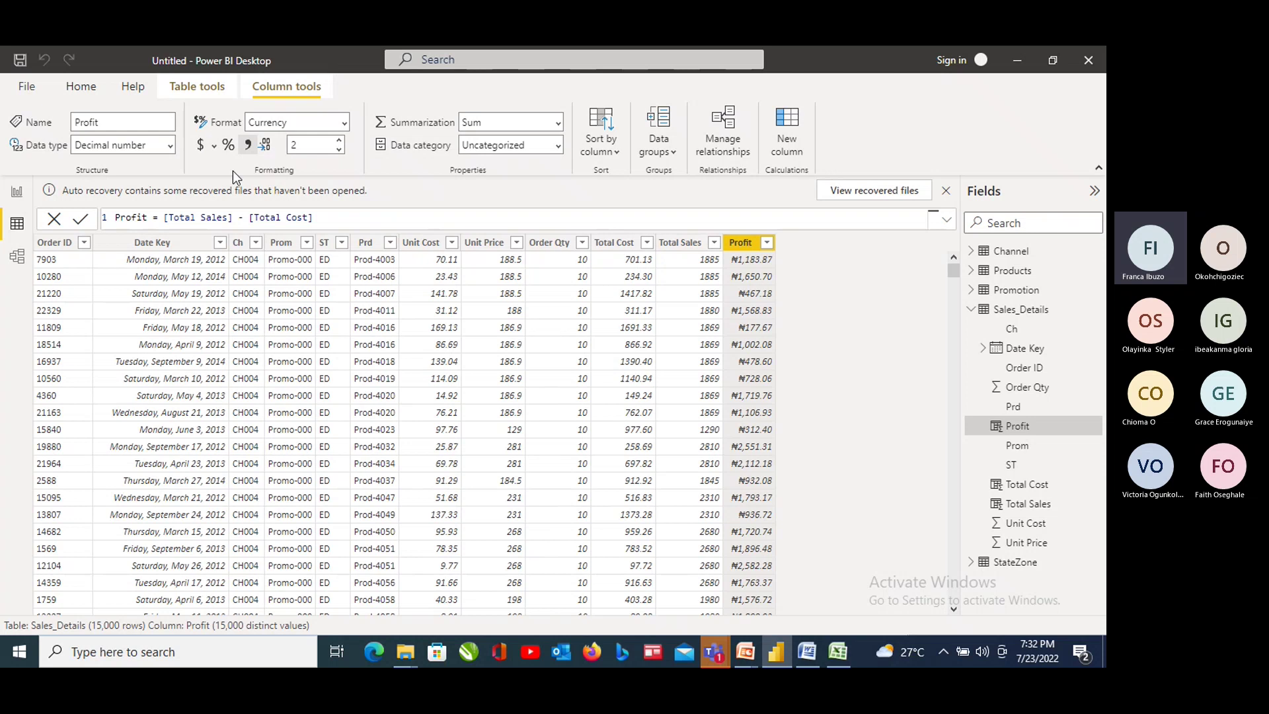
left_click(215, 146)
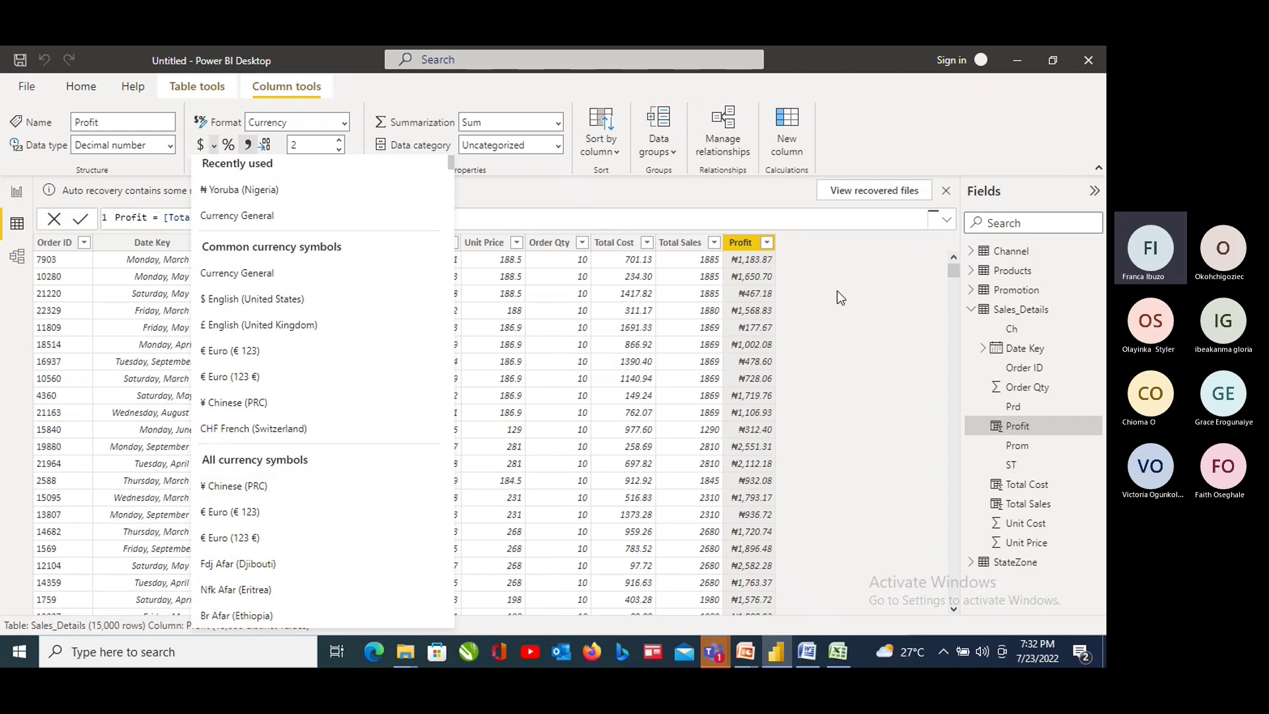
left_click(836, 240)
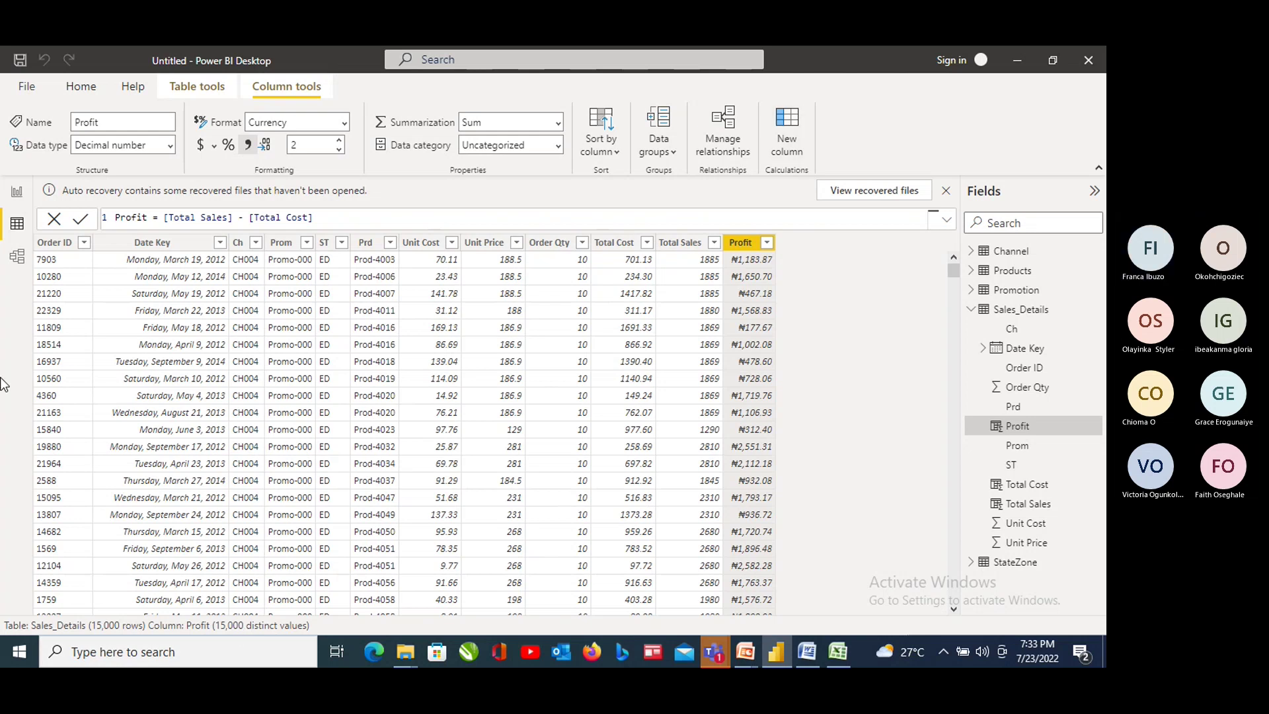
Examine the table relationships in the model diagram and the general and formatting properties of the Profit column
left_click(16, 256)
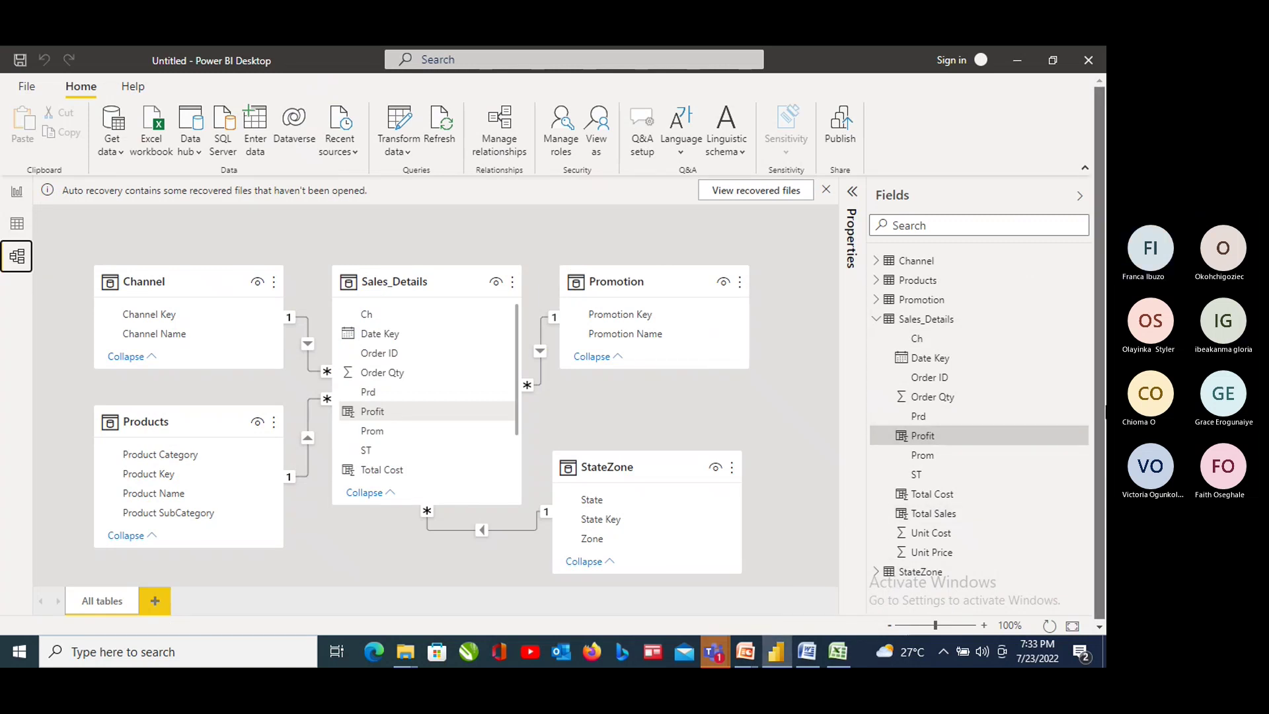
scroll(1098, 423, "down", 1)
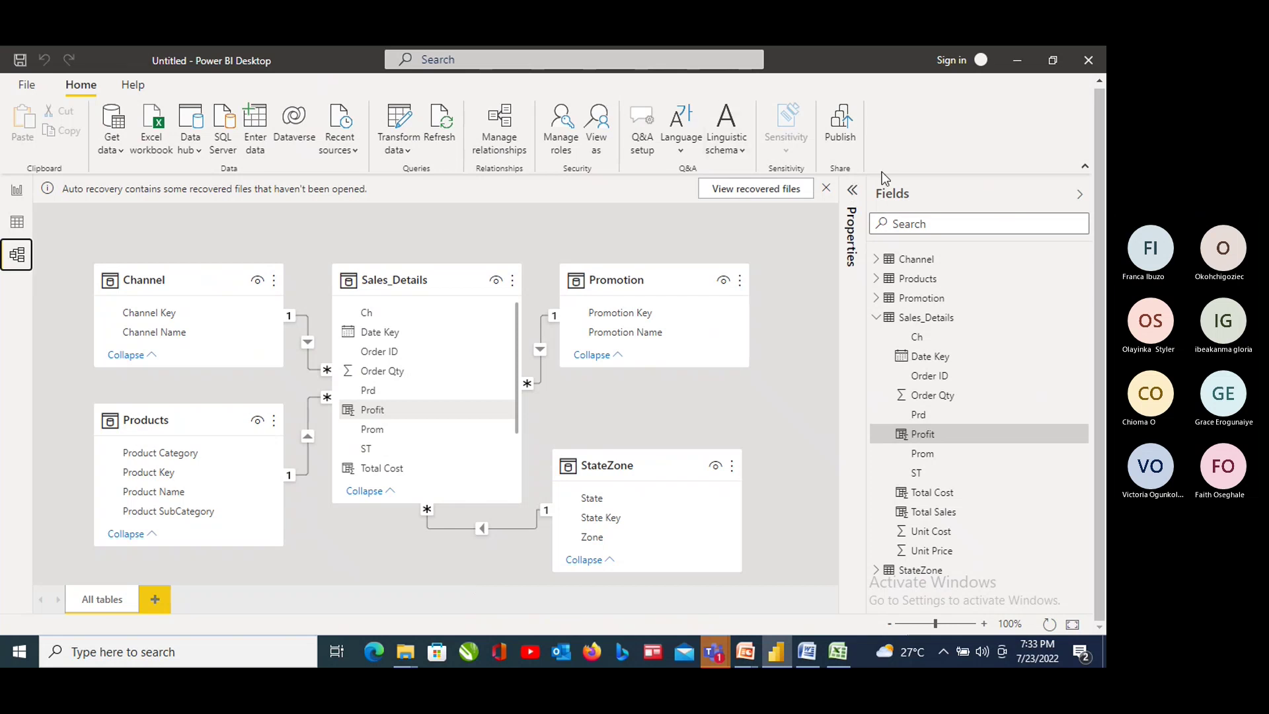
left_click(850, 207)
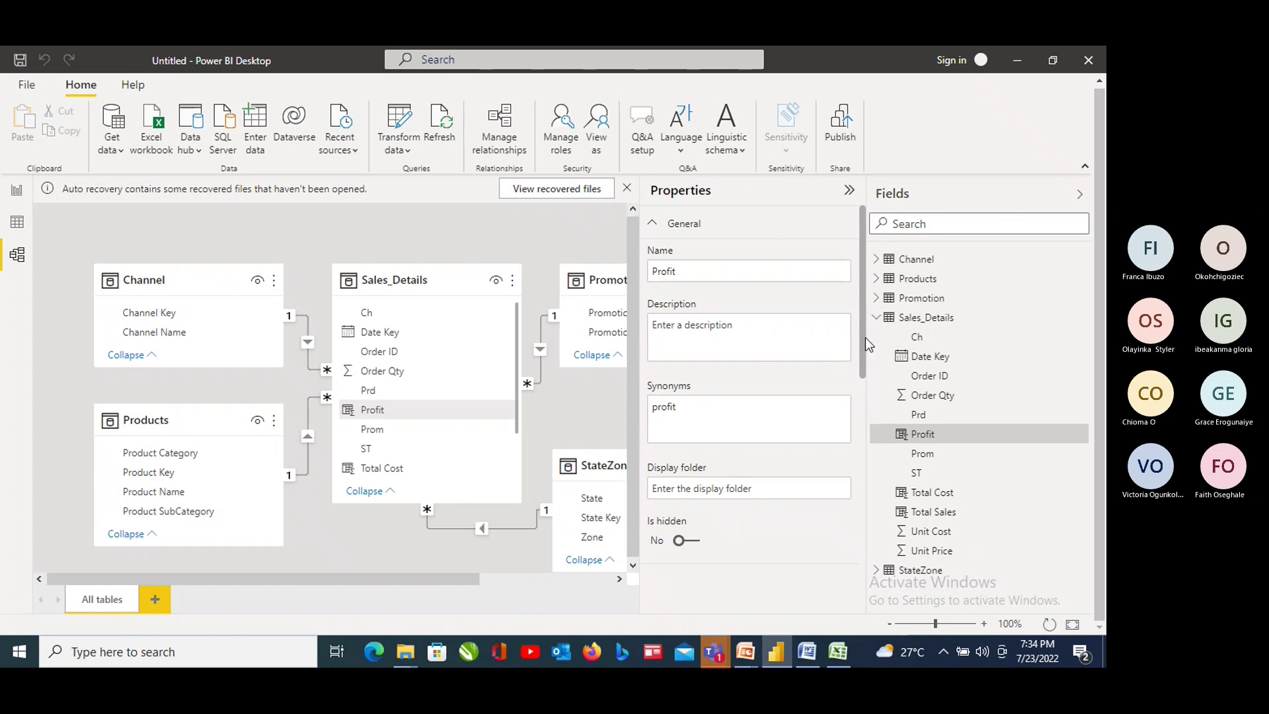
left_click_drag(865, 337, 875, 307)
scroll(750, 396, "down", 5)
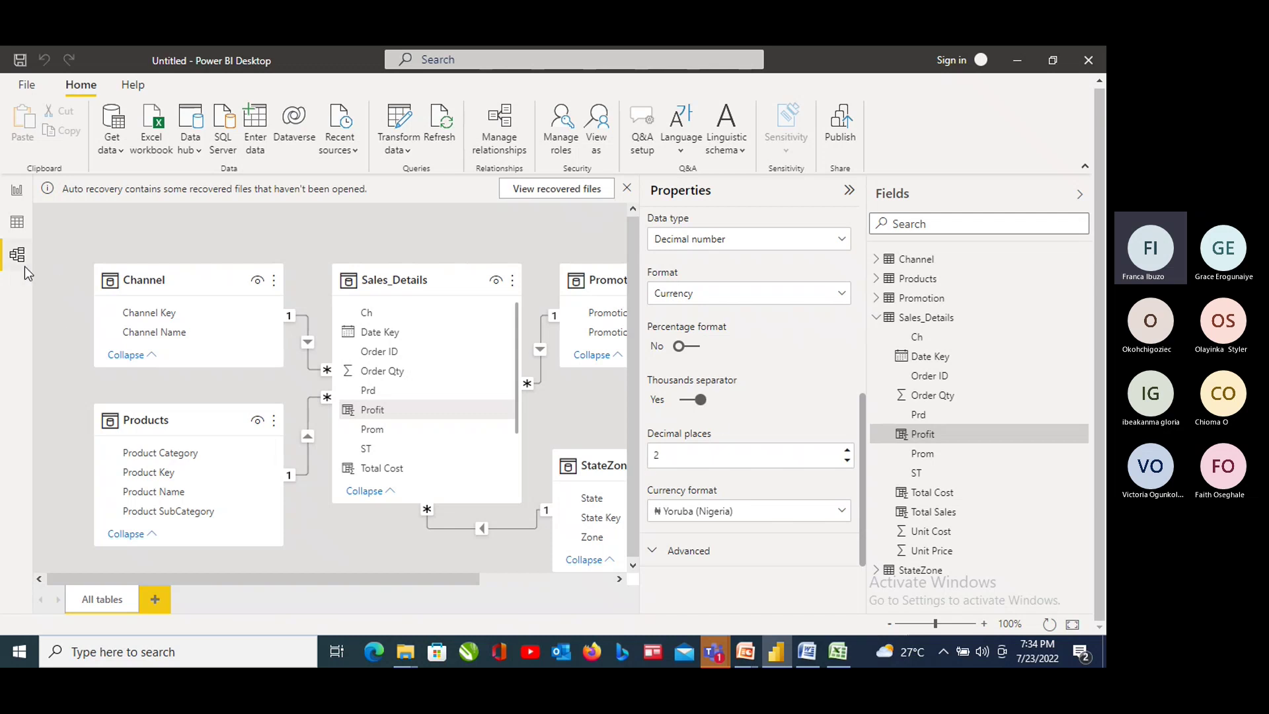
Review the Sales_Details data with its Profit column, the blank report page and the model diagram
left_click(17, 222)
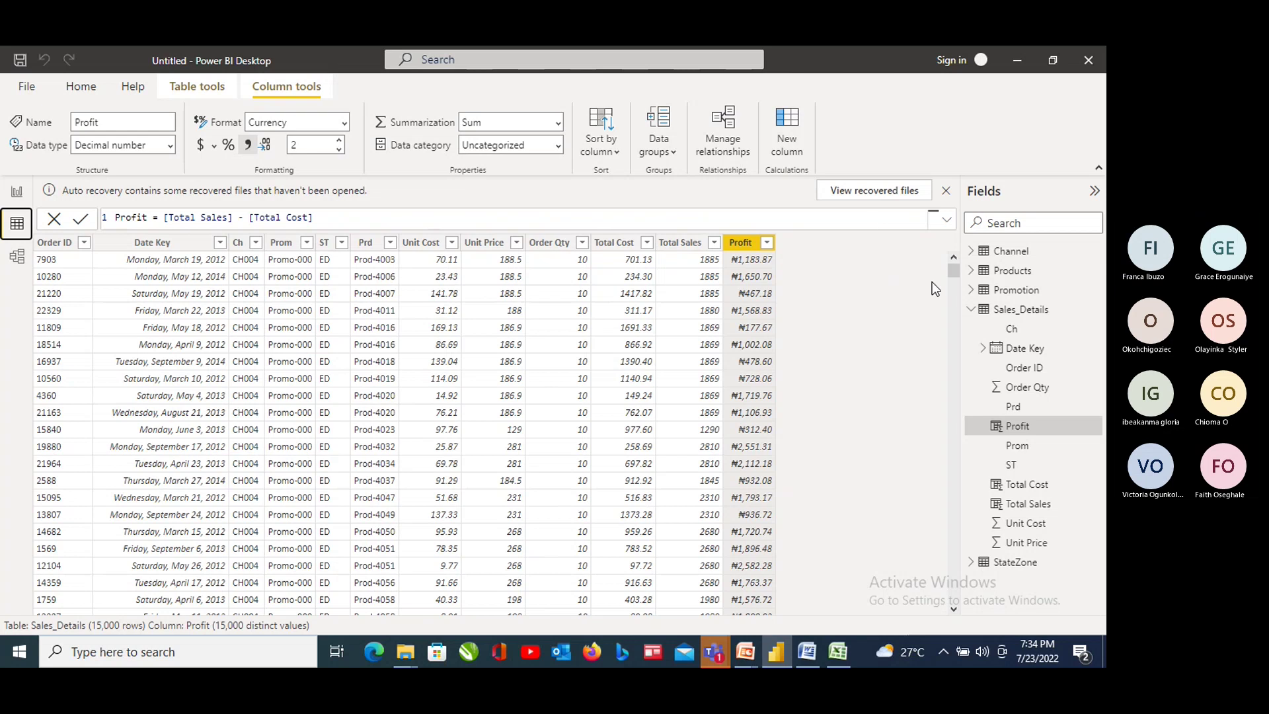
mouse_move(954, 275)
left_mouse_down()
mouse_move(955, 315)
mouse_move(950, 280)
left_mouse_up()
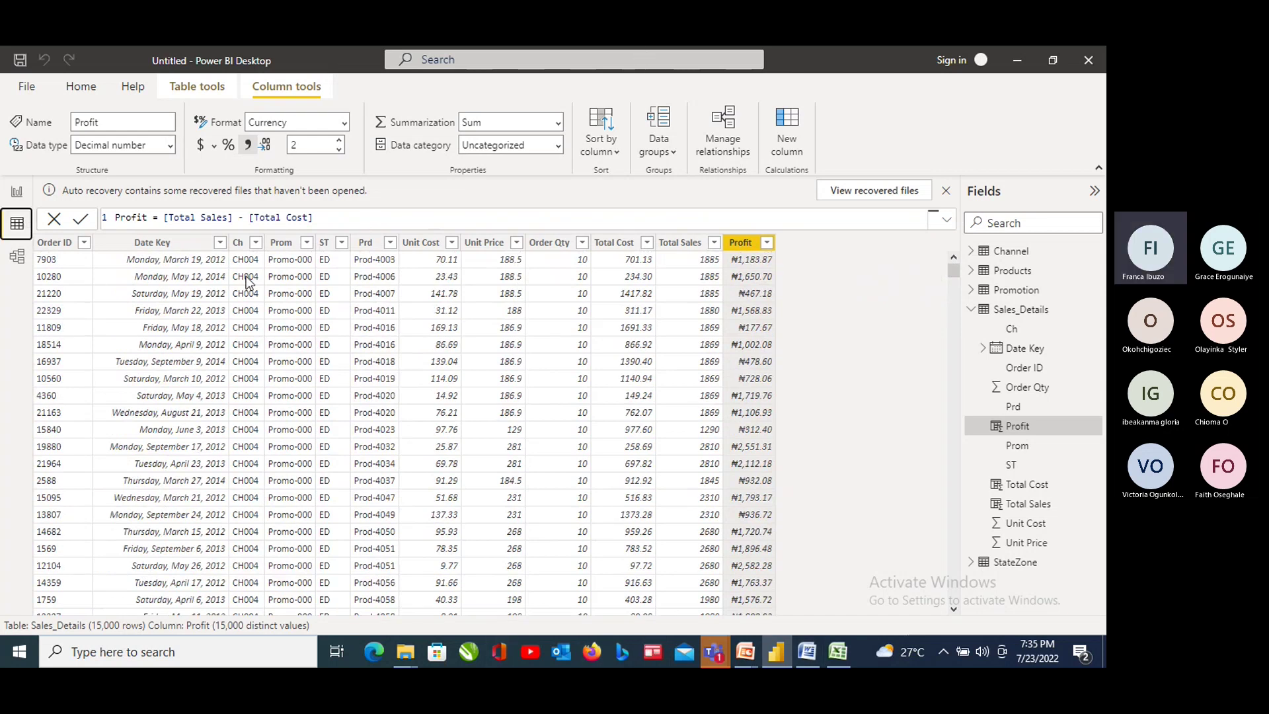
left_click(18, 194)
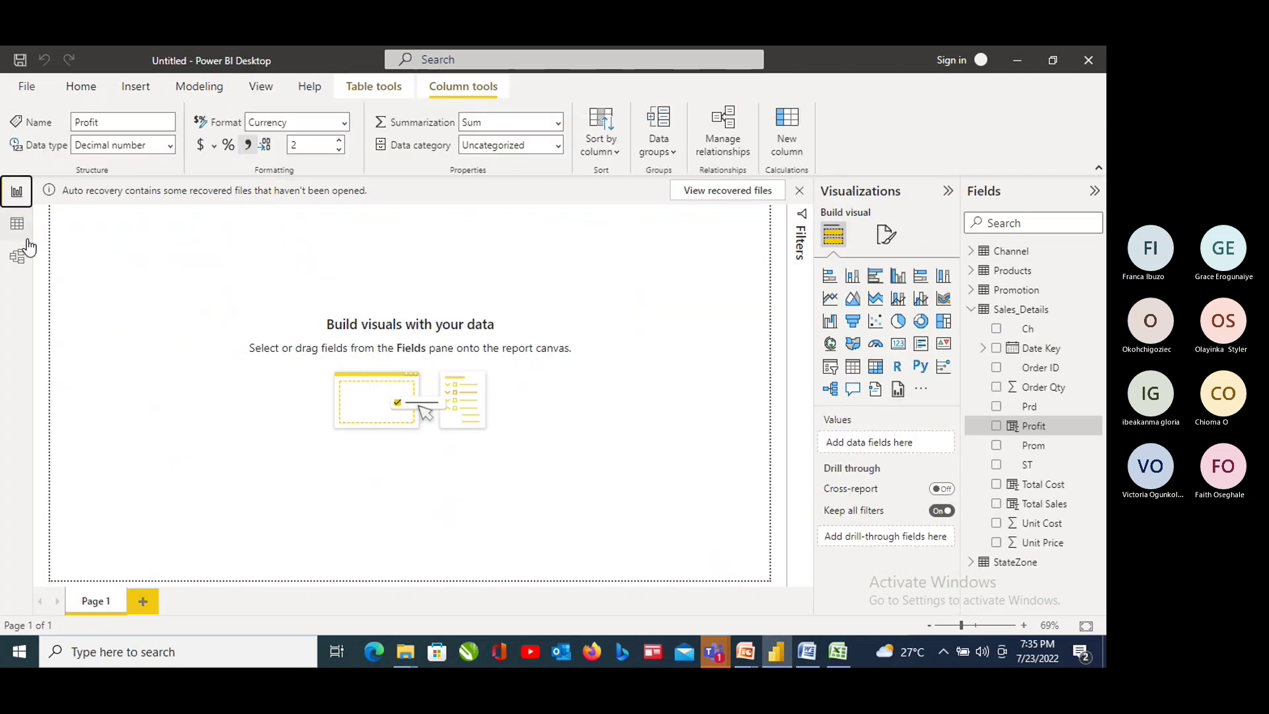
left_click(15, 226)
left_click(17, 256)
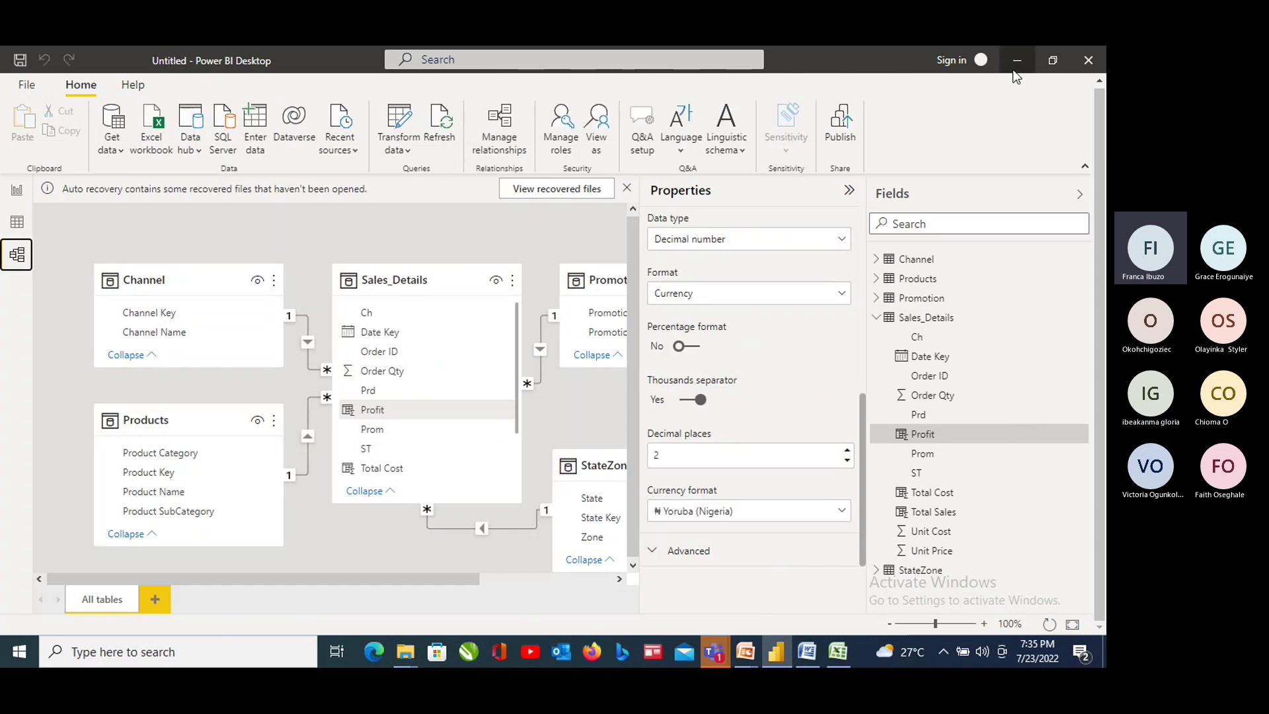
Switch to the Microsoft Teams meeting and check its chat and participant list for raised hands or questions
left_click(779, 654)
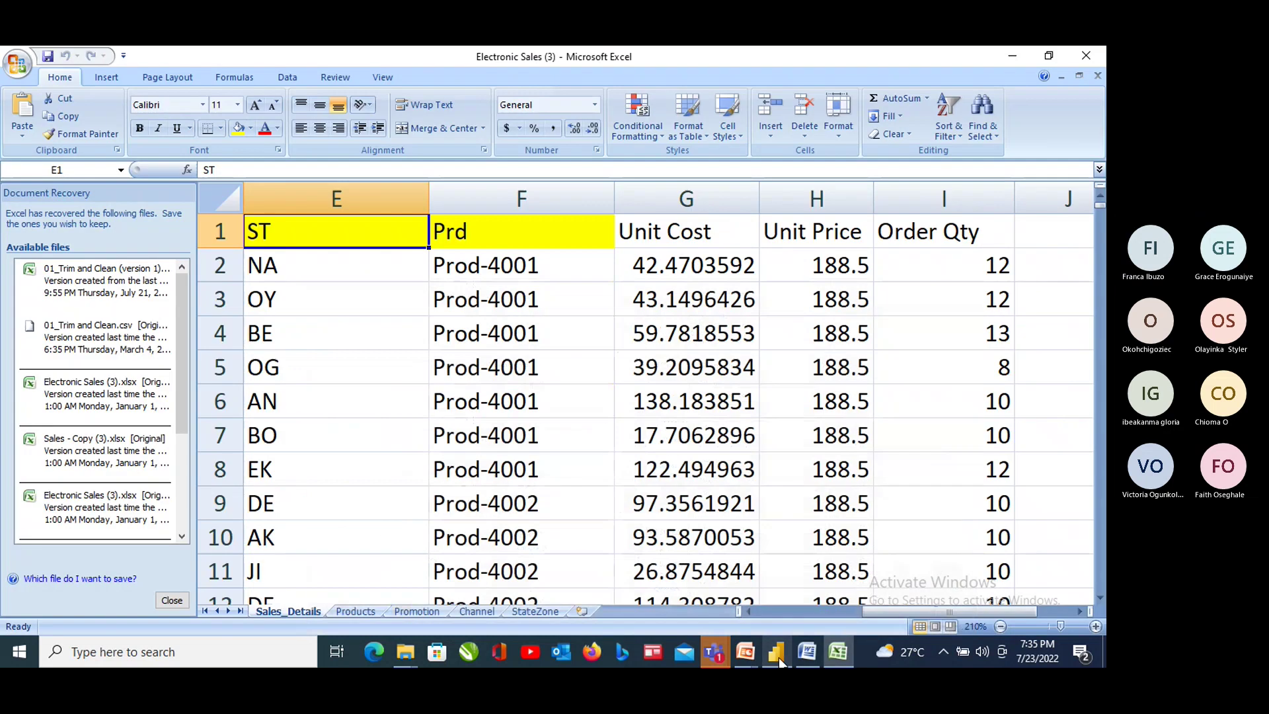
left_click(719, 660)
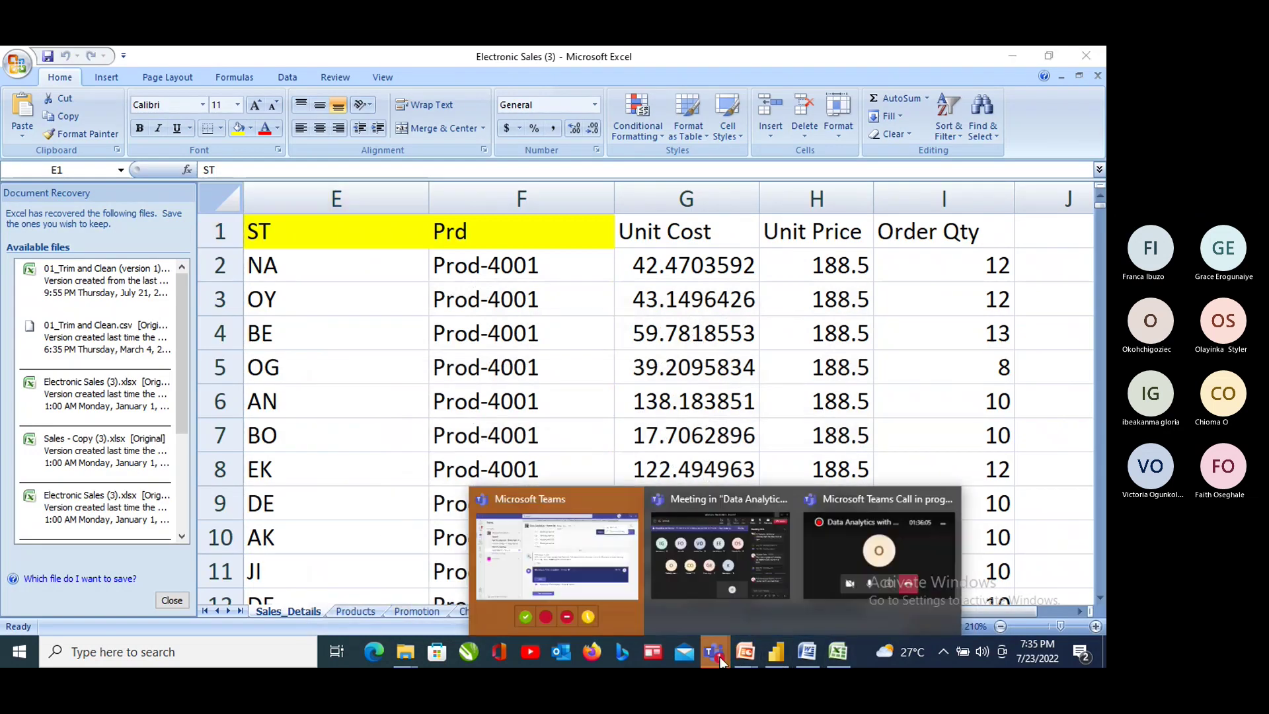
left_click(720, 569)
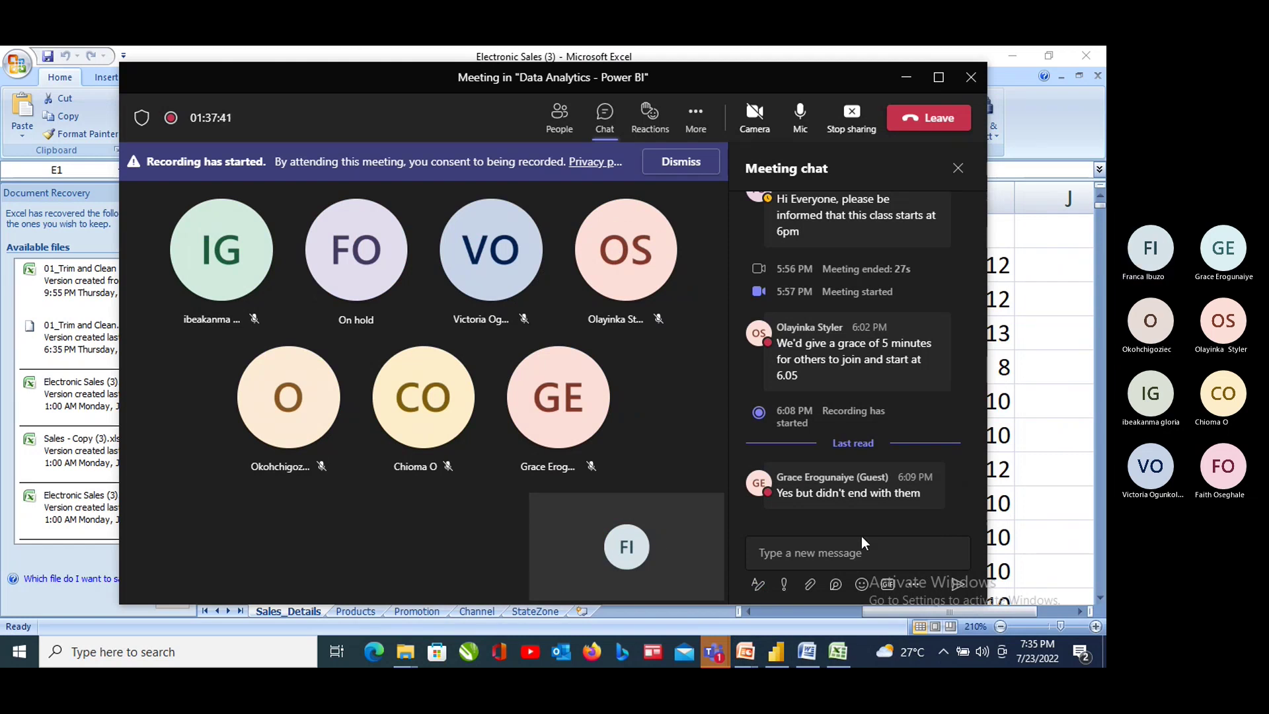
mouse_move(637, 544)
mouse_move(942, 498)
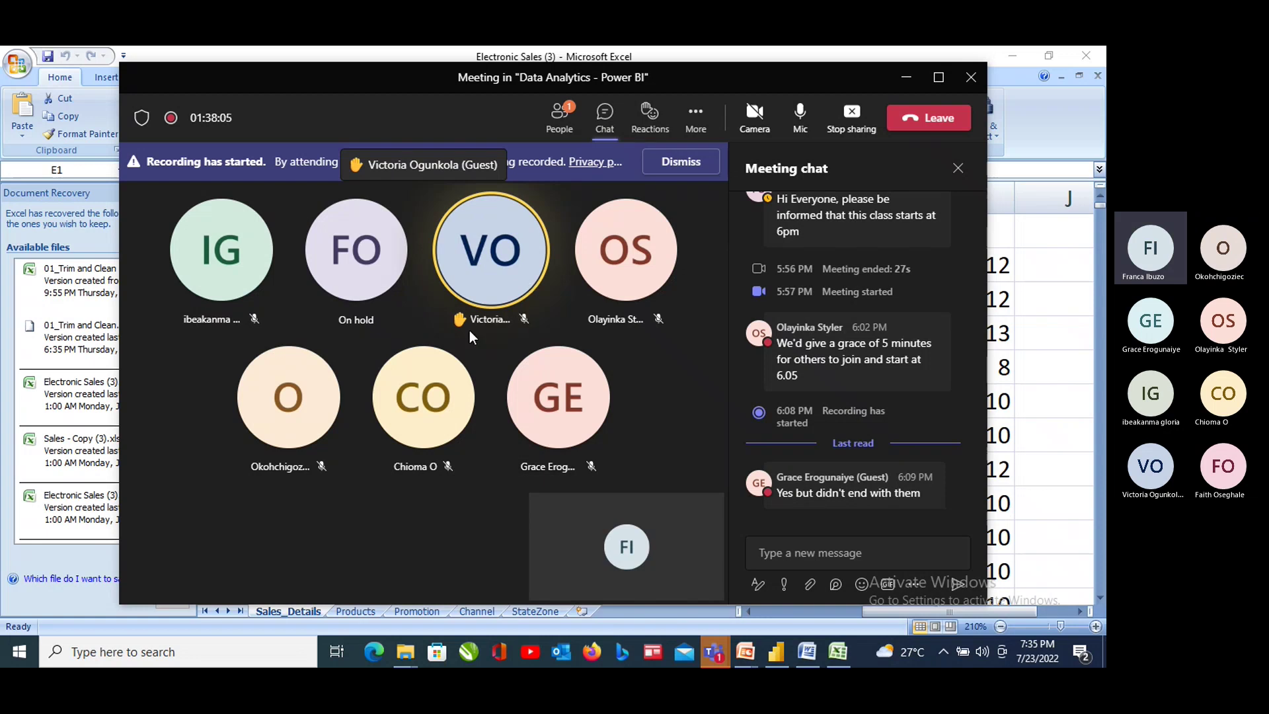
mouse_move(542, 320)
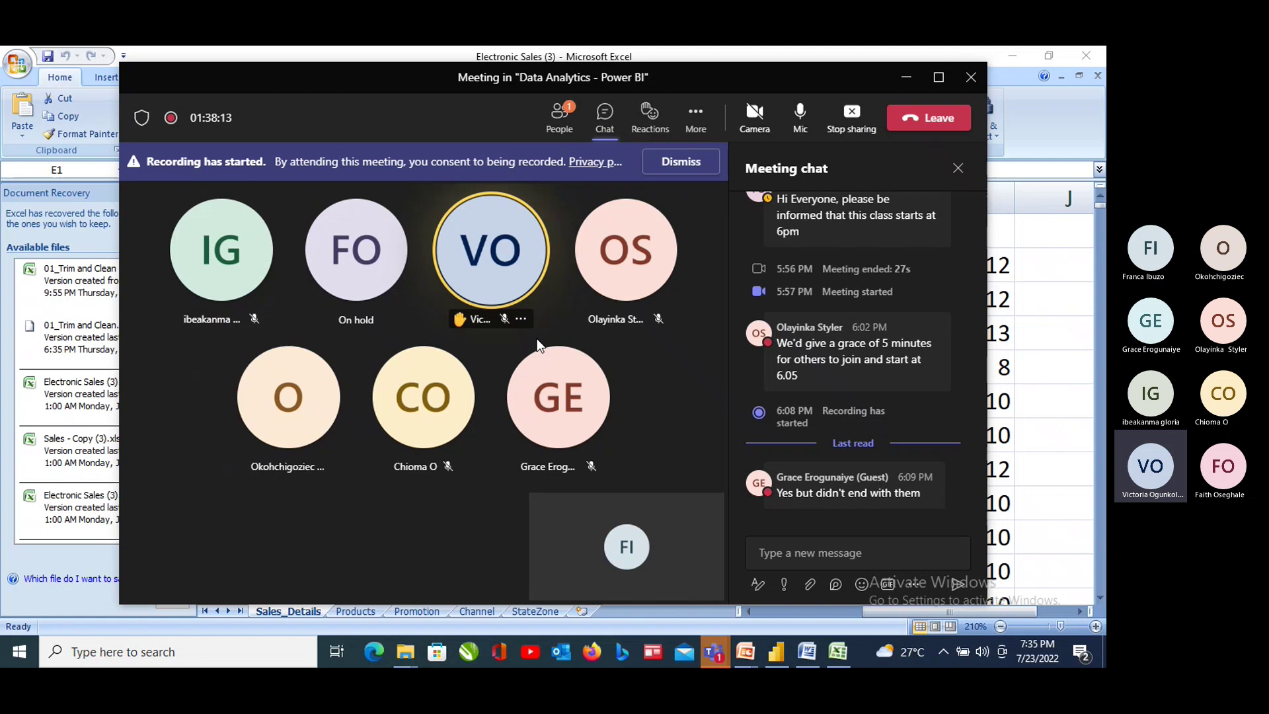
mouse_move(589, 478)
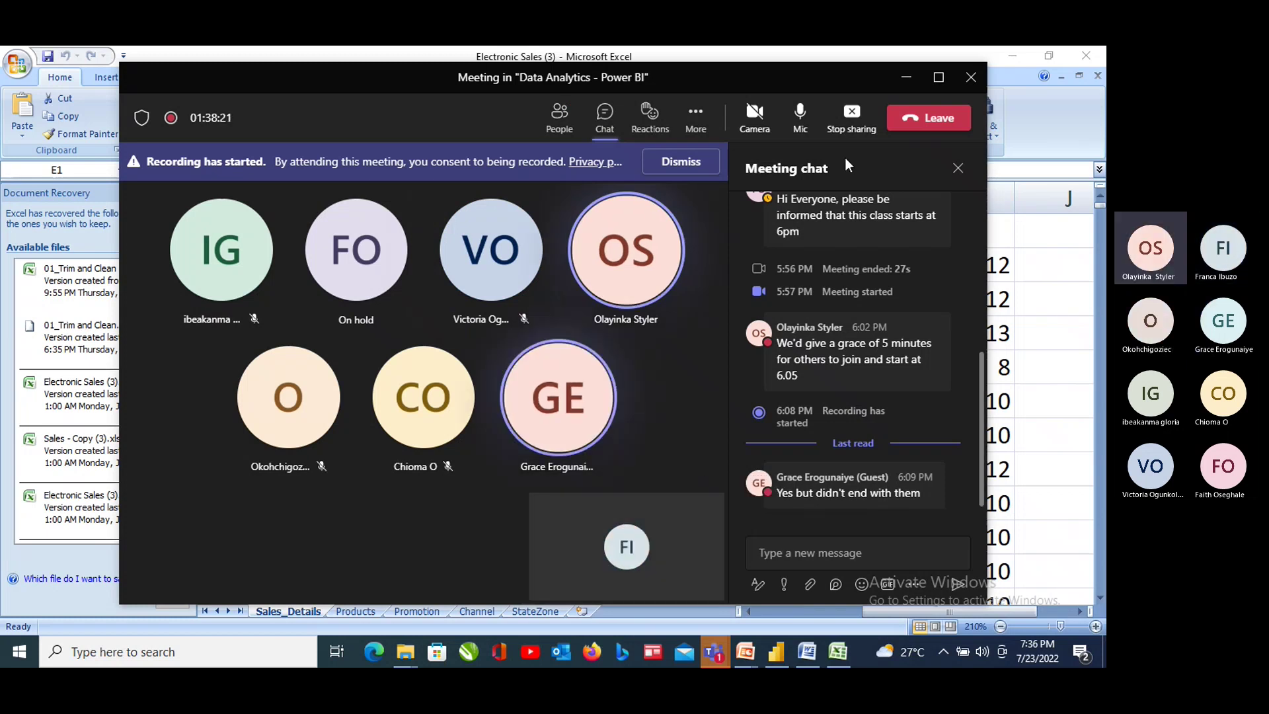
left_click(560, 122)
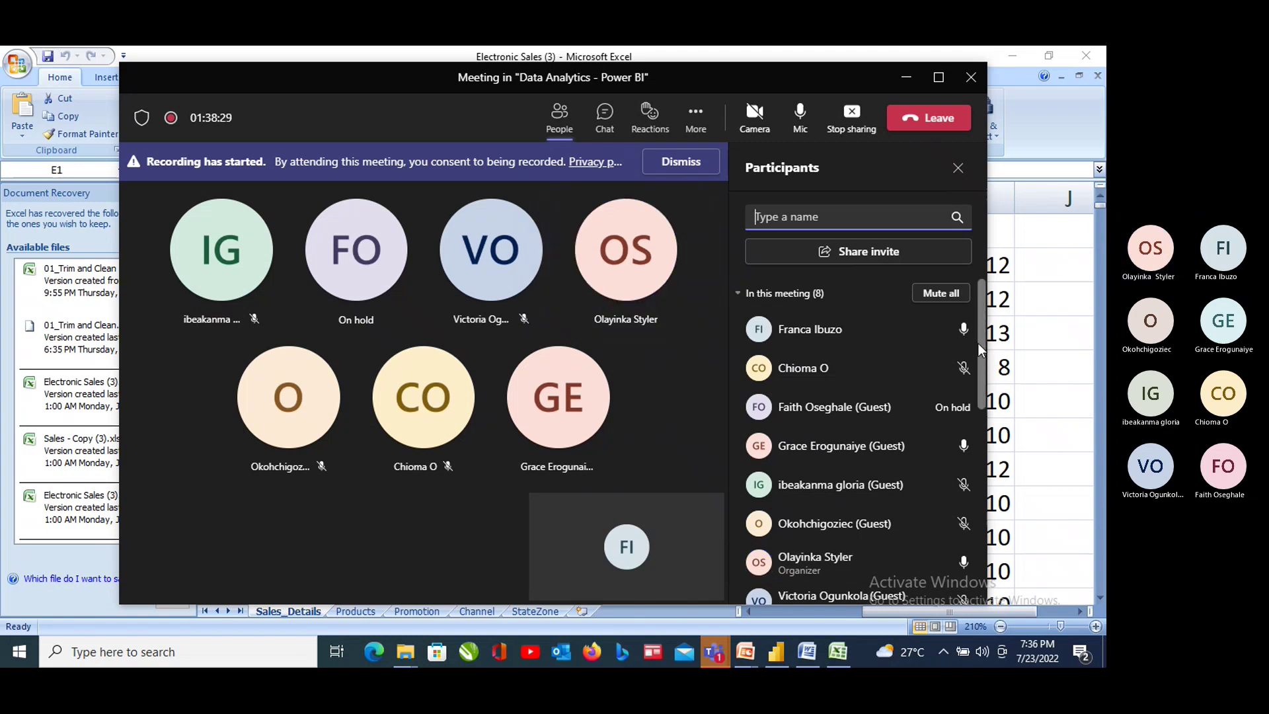
left_click_drag(978, 343, 1004, 368)
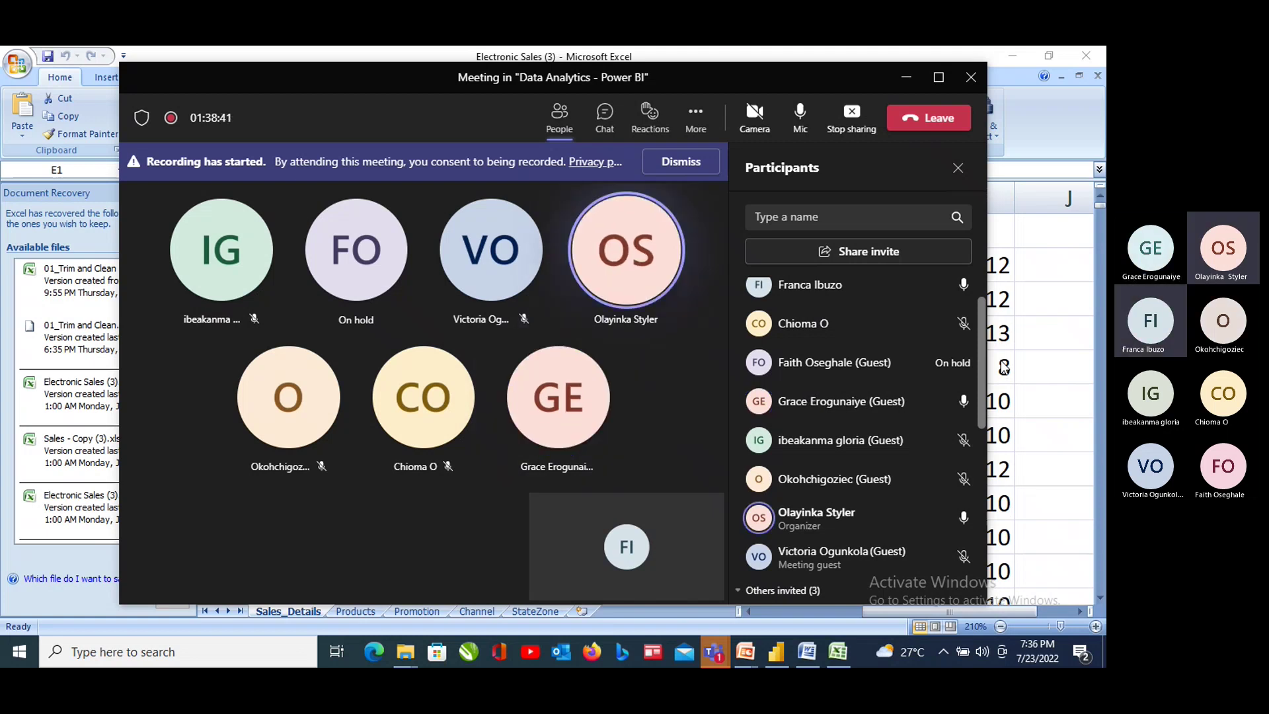
left_click(907, 78)
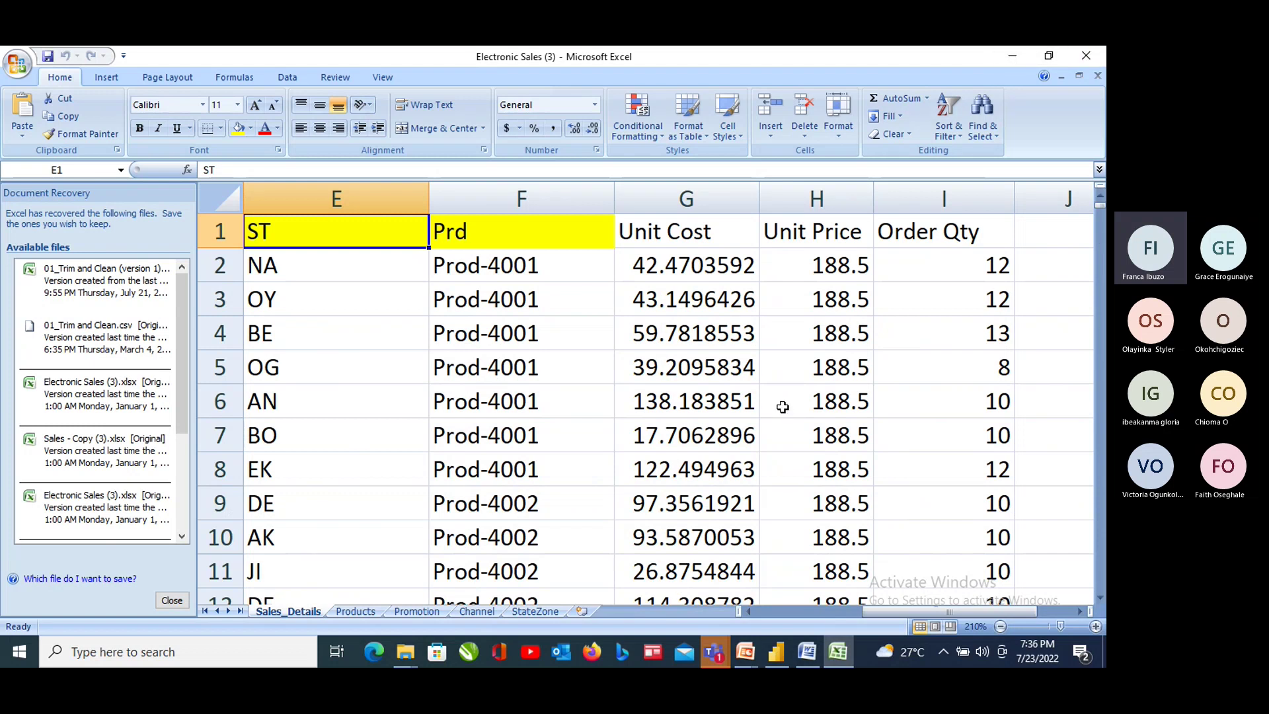
Return to Power BI Desktop and examine the relationships between Sales_Details and the four lookup tables in the model diagram
left_click(1013, 58)
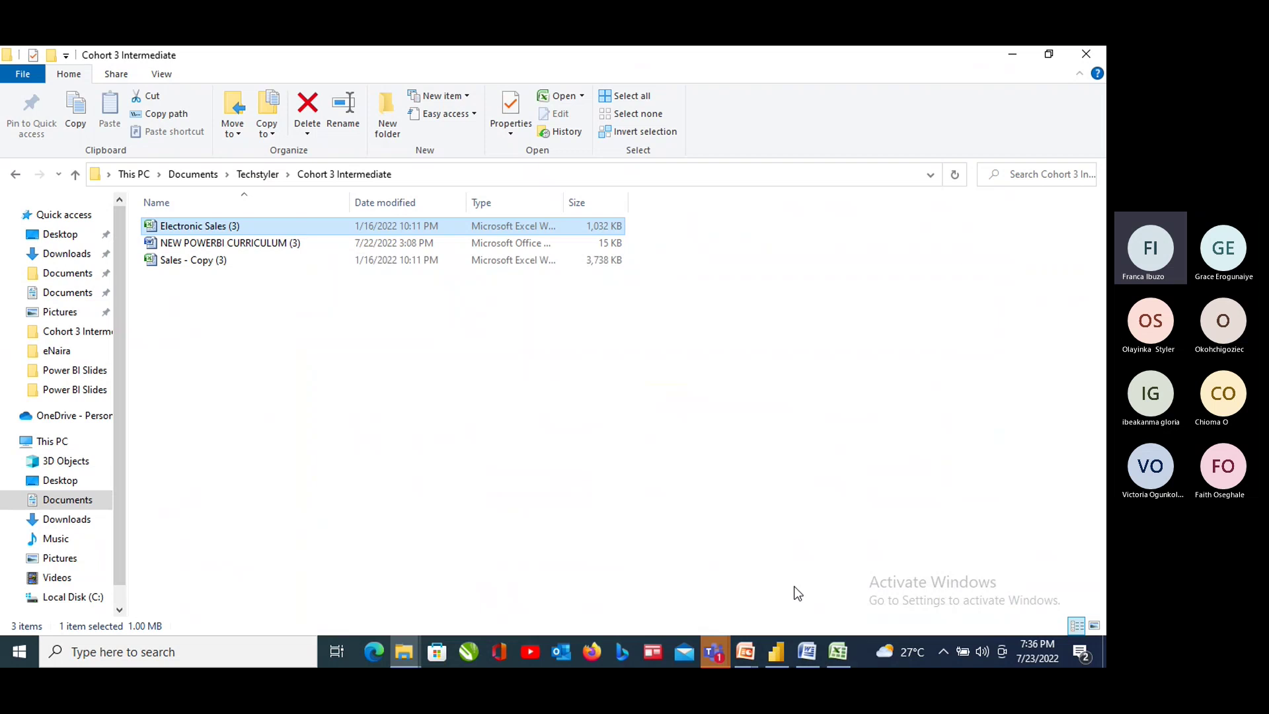
left_click(773, 655)
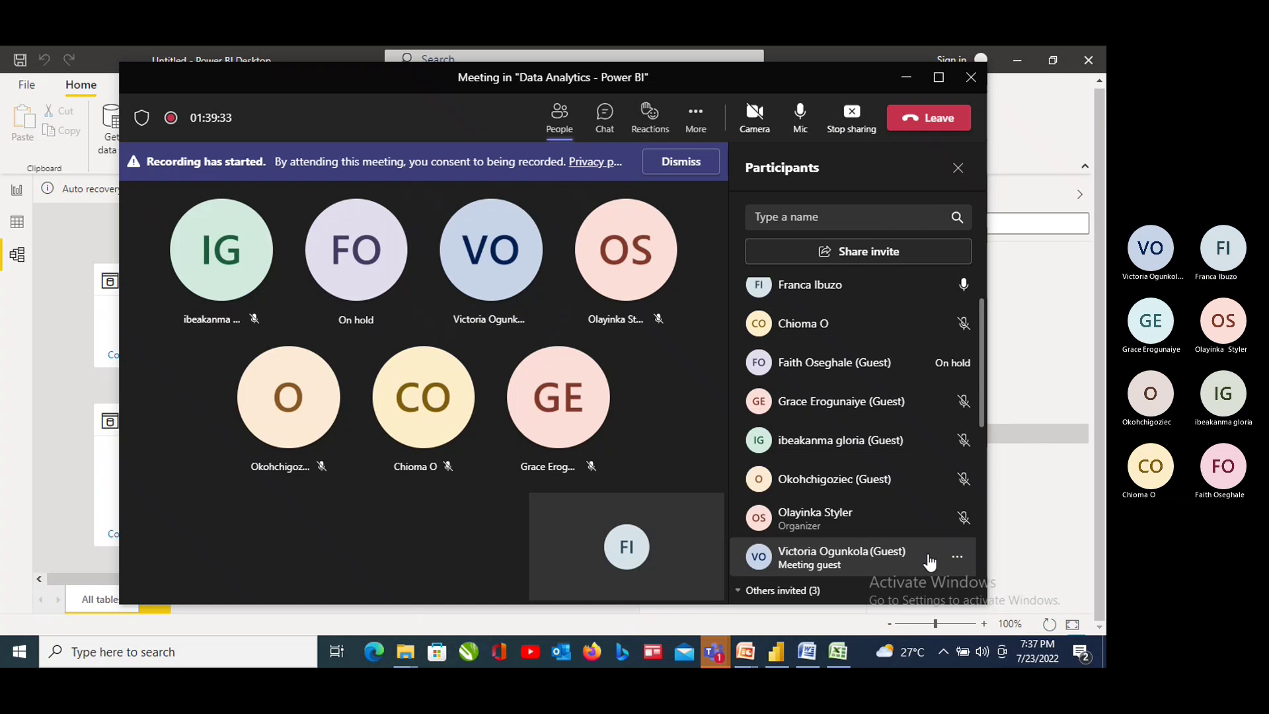
left_click(34, 418)
left_click(34, 426)
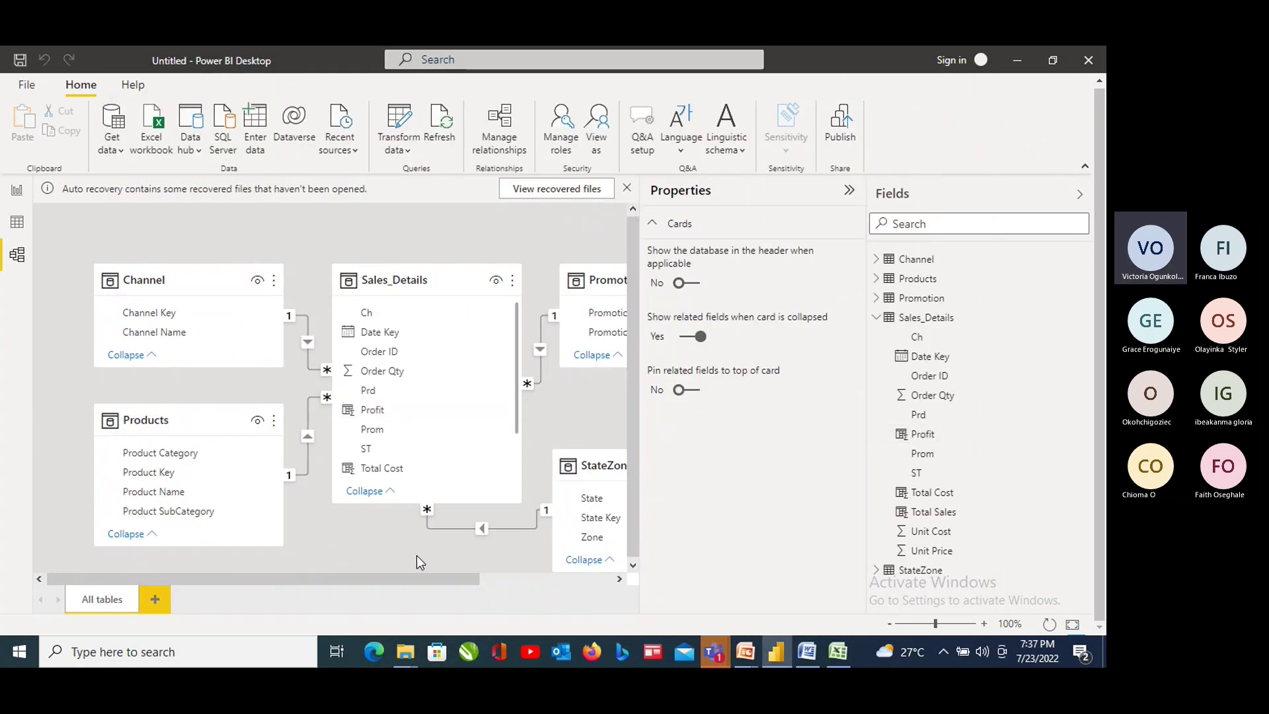
left_click_drag(361, 584, 415, 588)
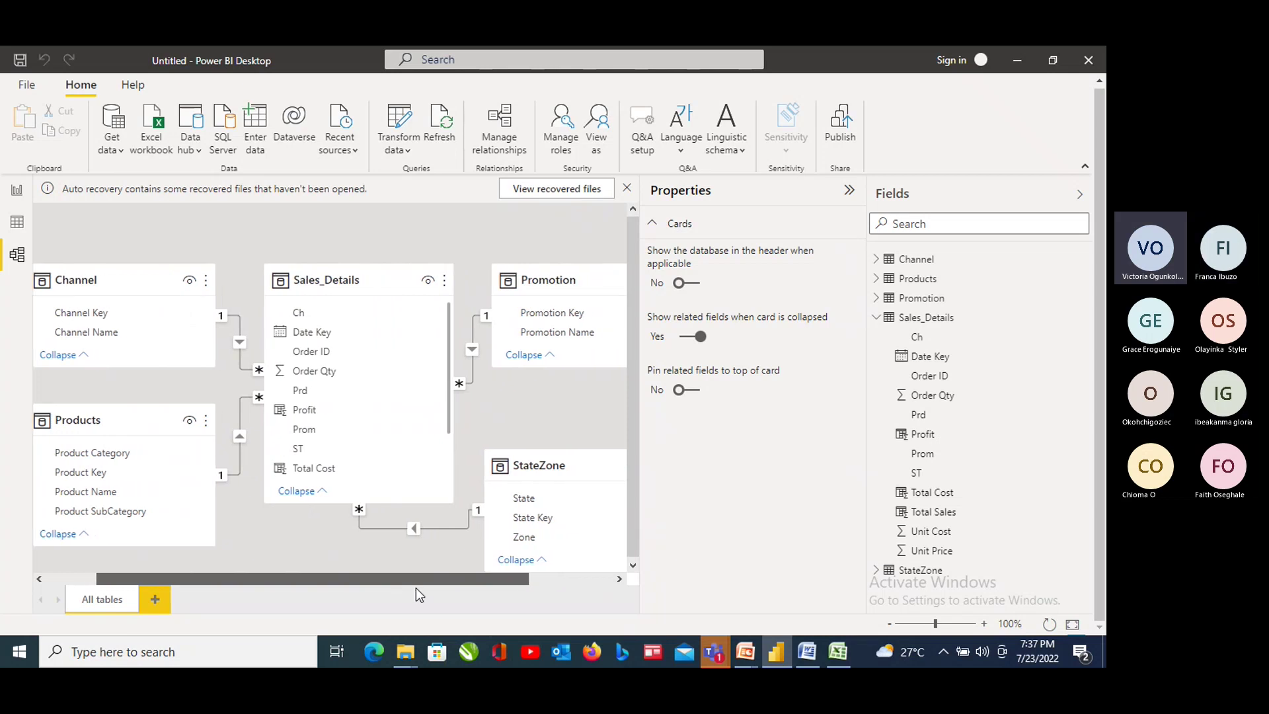
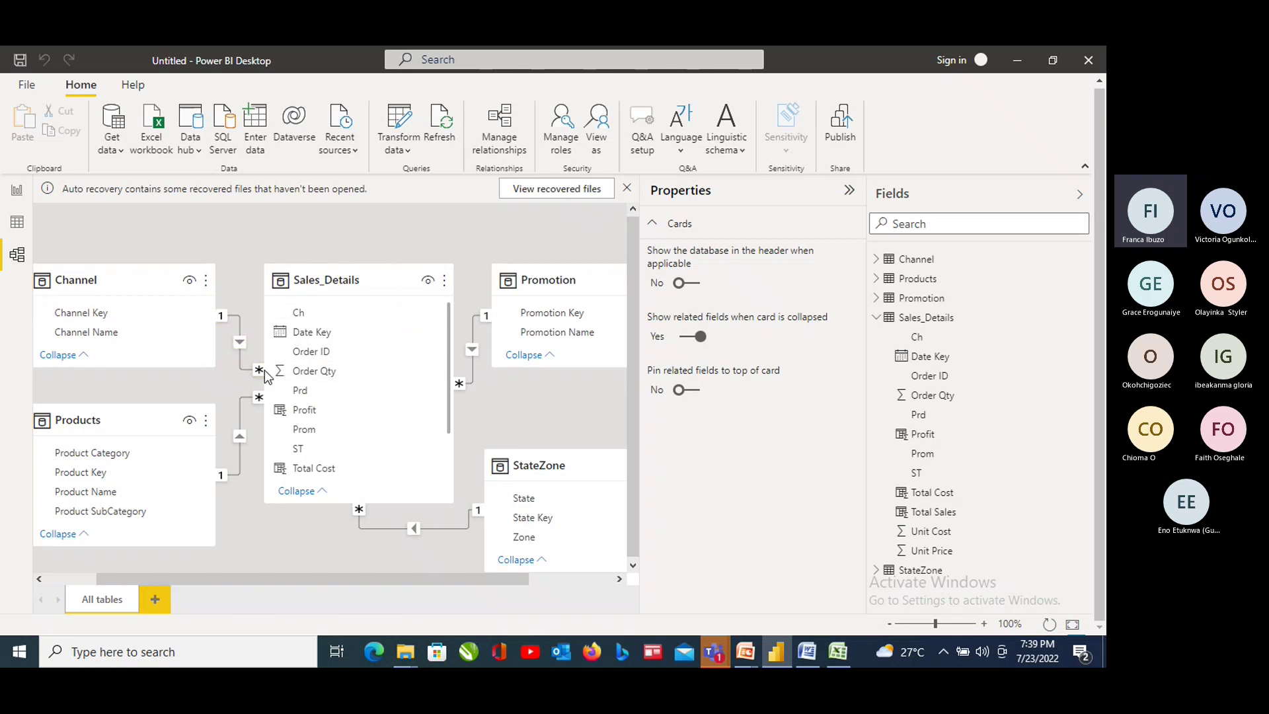
Set the cross filter direction of the Sales_Details (Ch) to Channel (Channel Key) relationship to Both
left_click(496, 156)
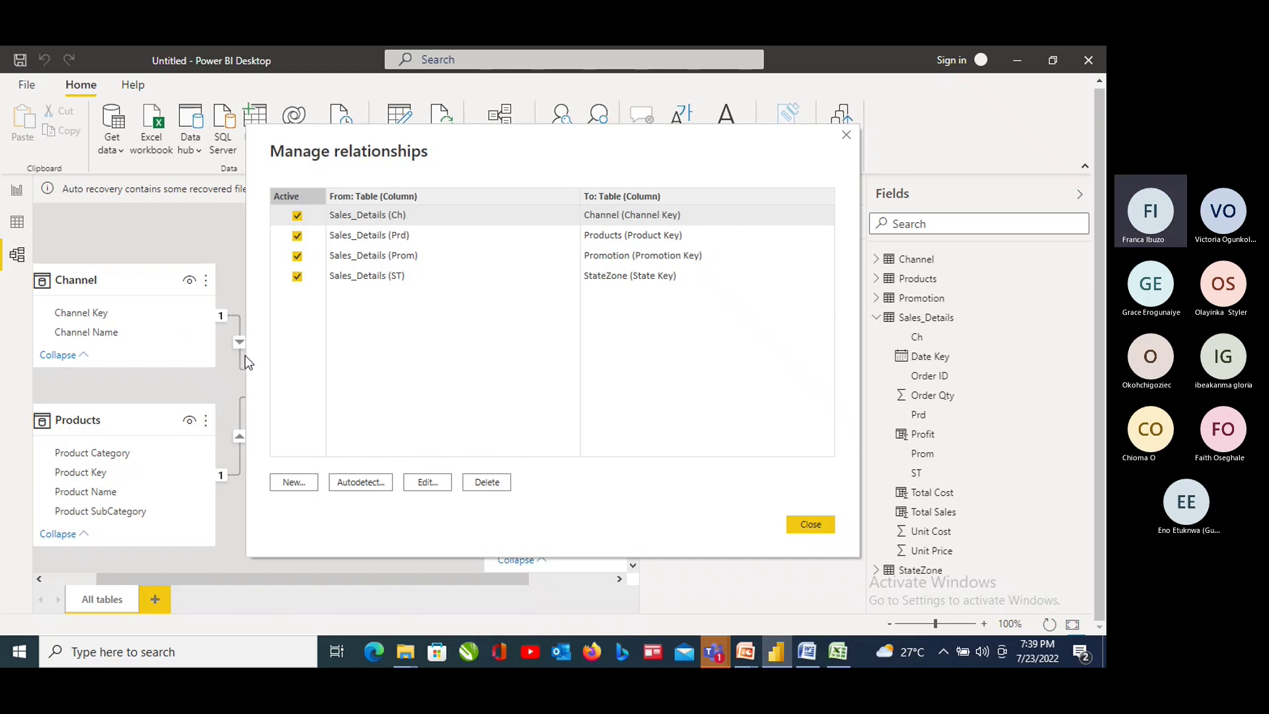
left_click(427, 484)
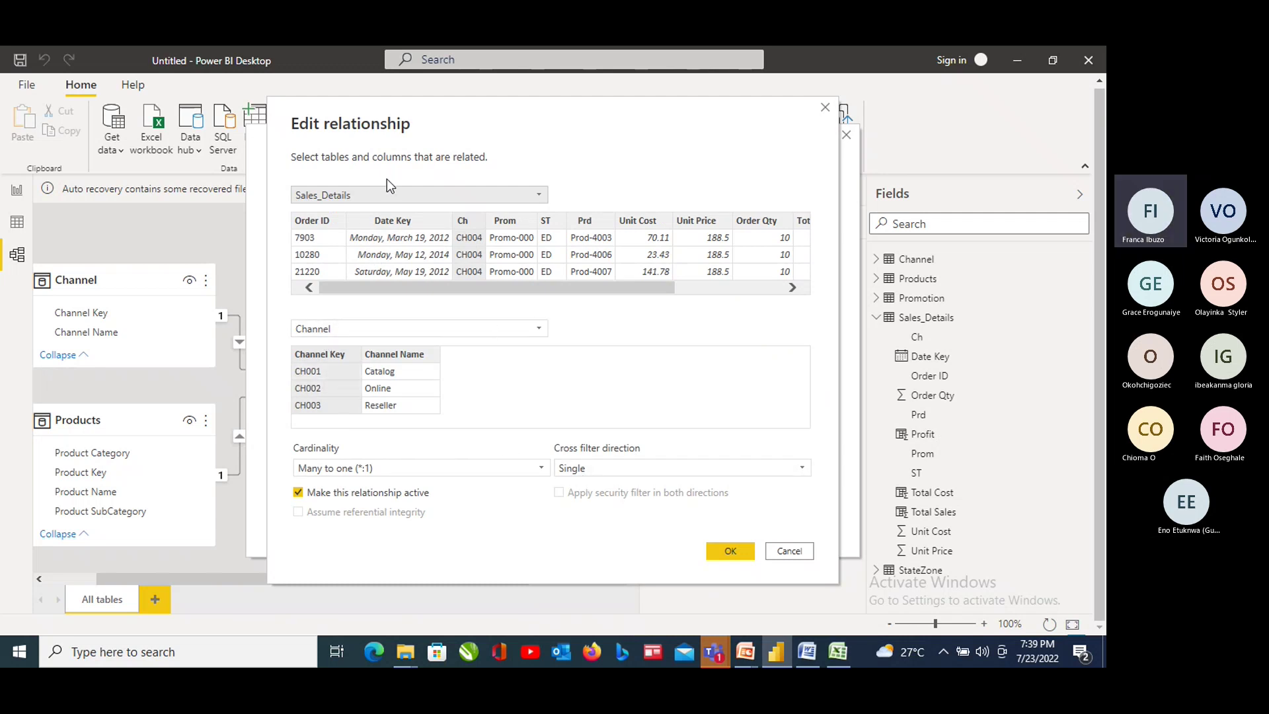
left_click(798, 476)
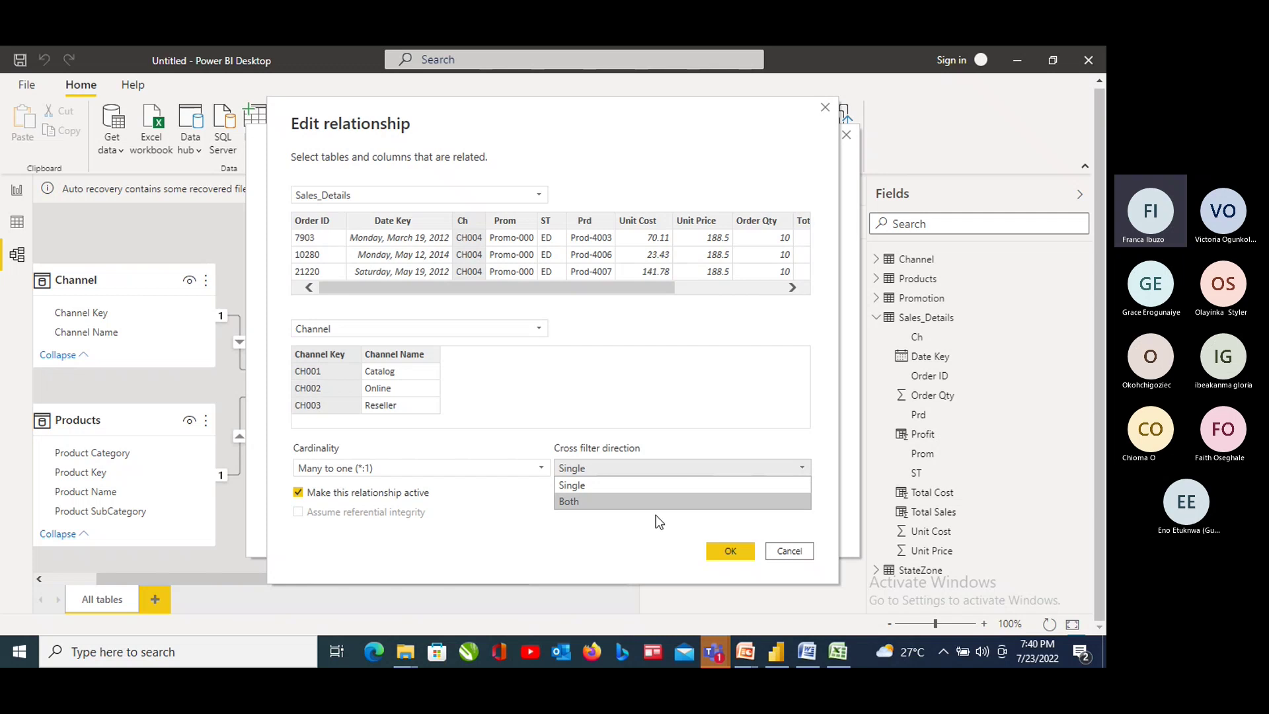
left_click(622, 502)
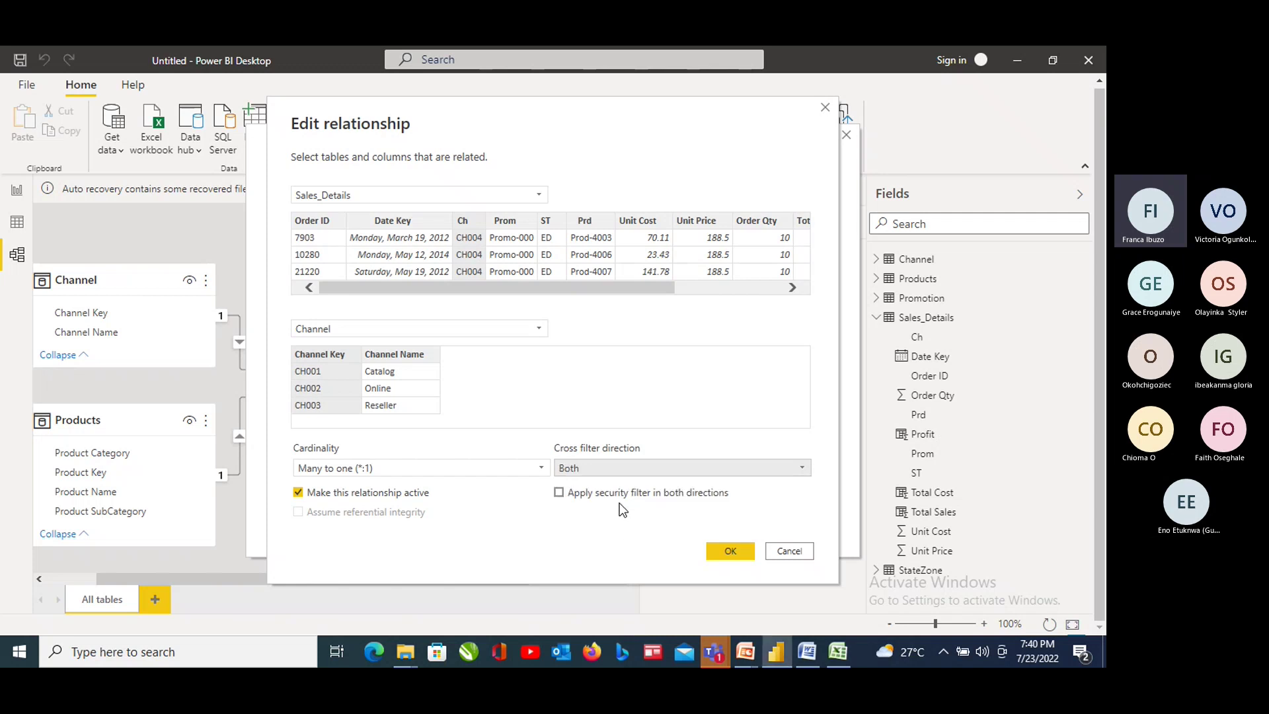
left_click(729, 551)
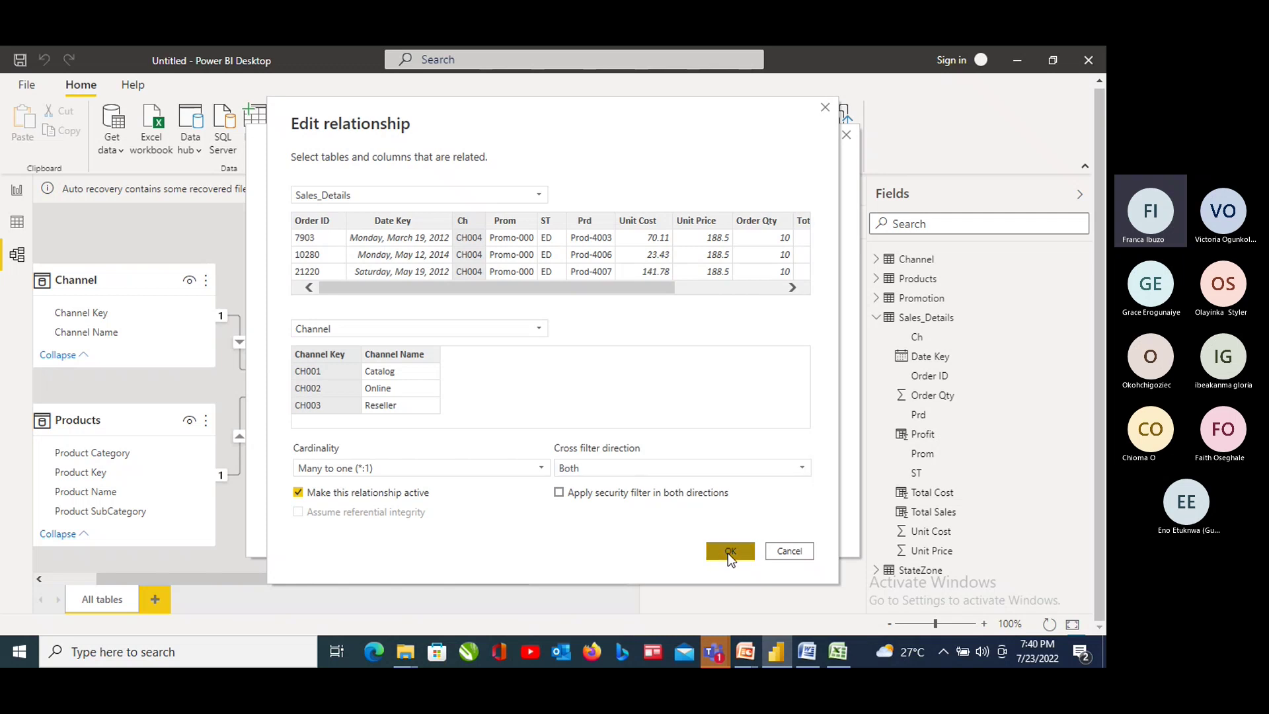
left_click(811, 526)
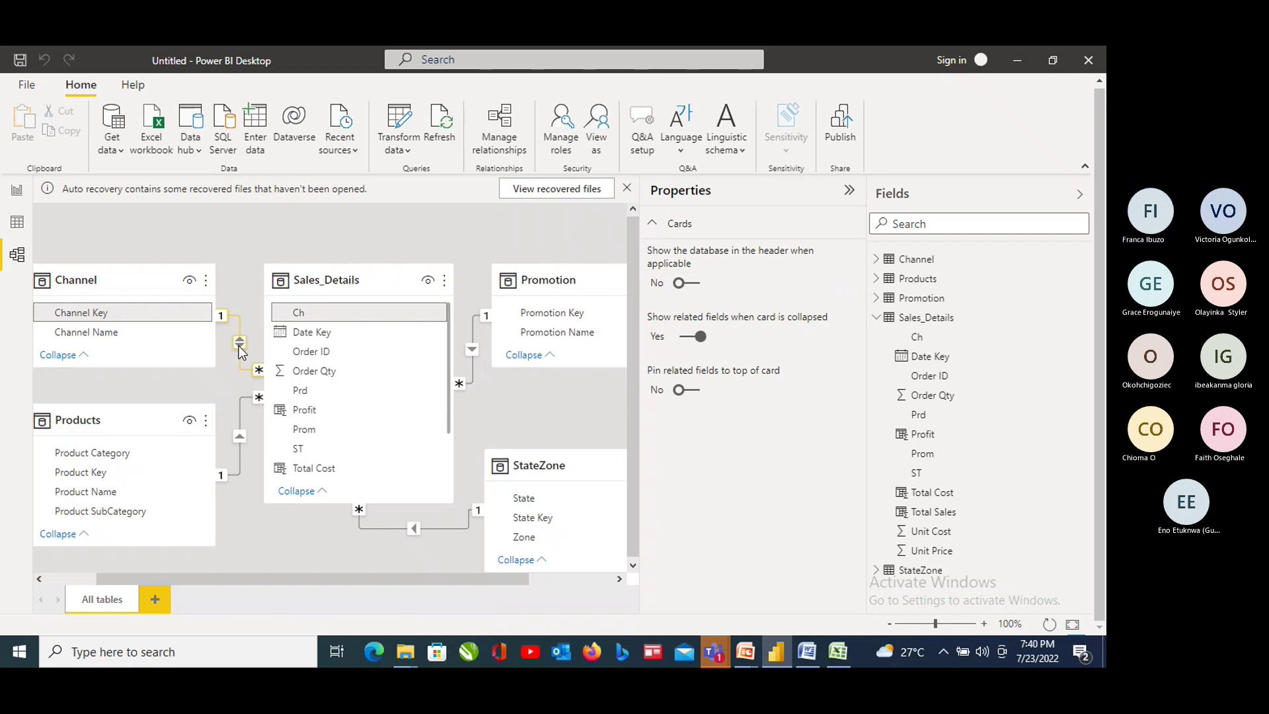
Keep the Sales_Details to Channel relationship's cardinality at Many to one (*:1) and set its cross filter direction to Single
left_click(478, 152)
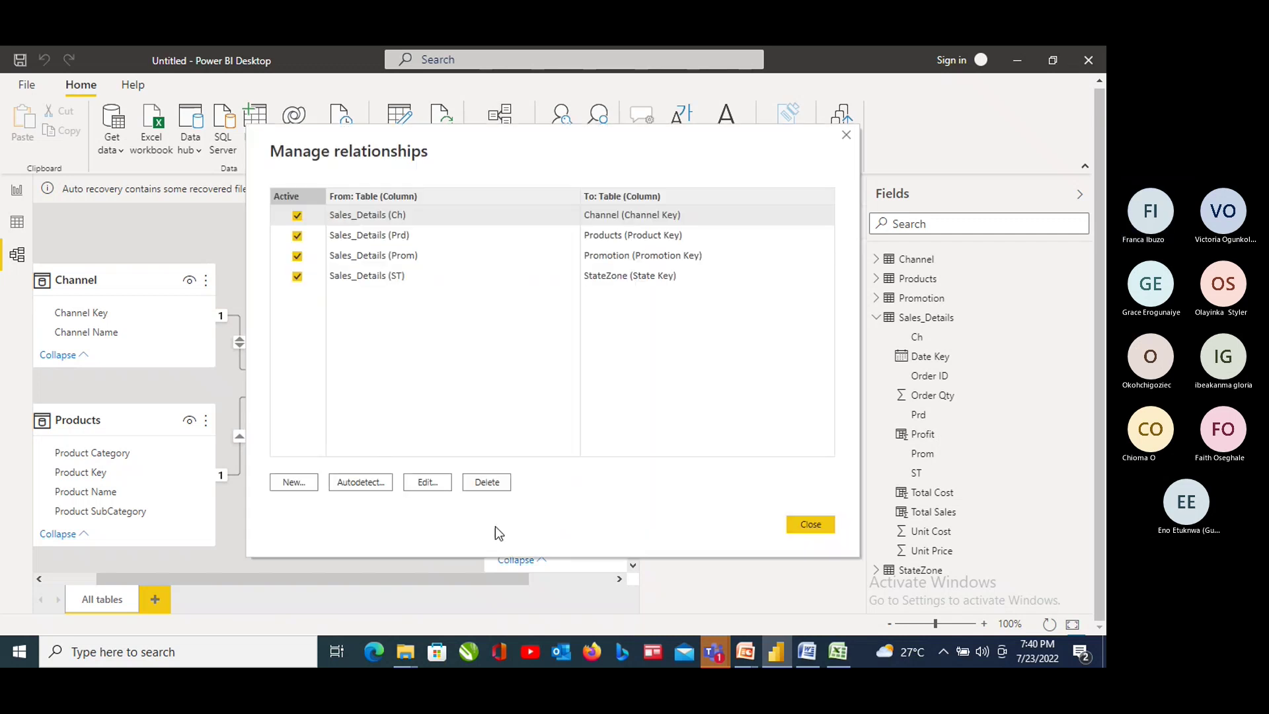
left_click(426, 483)
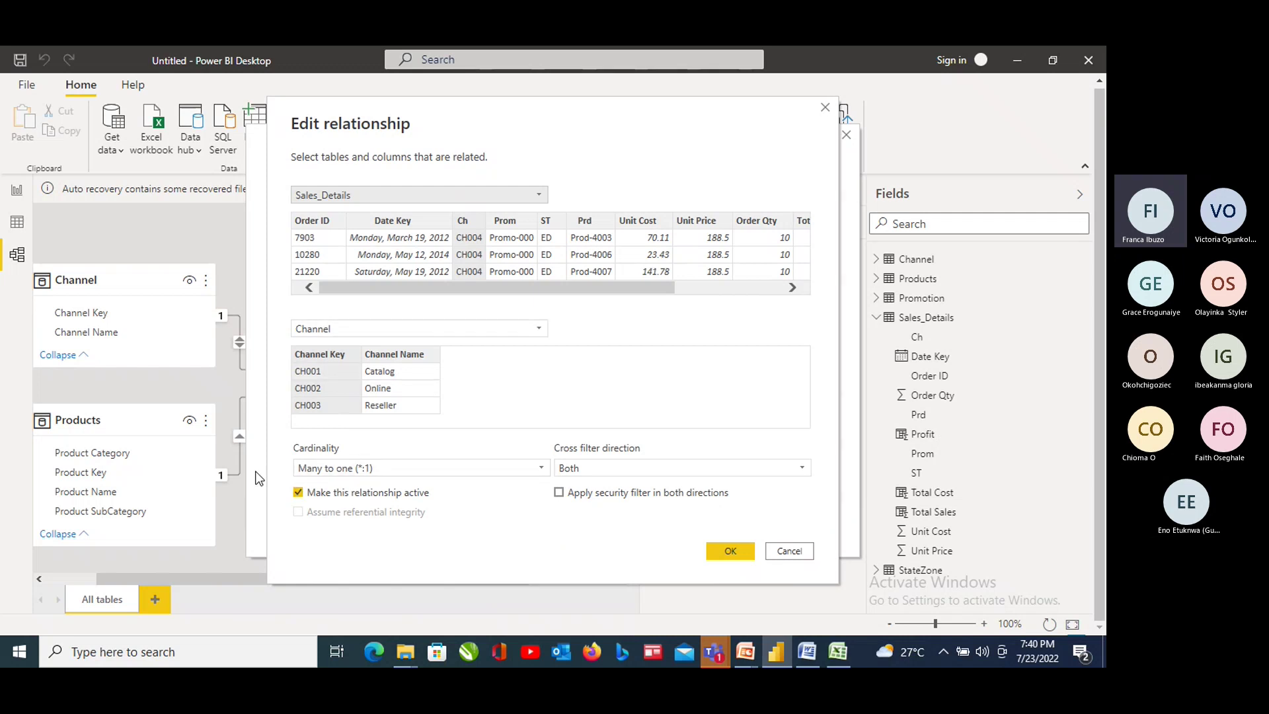
left_click(544, 472)
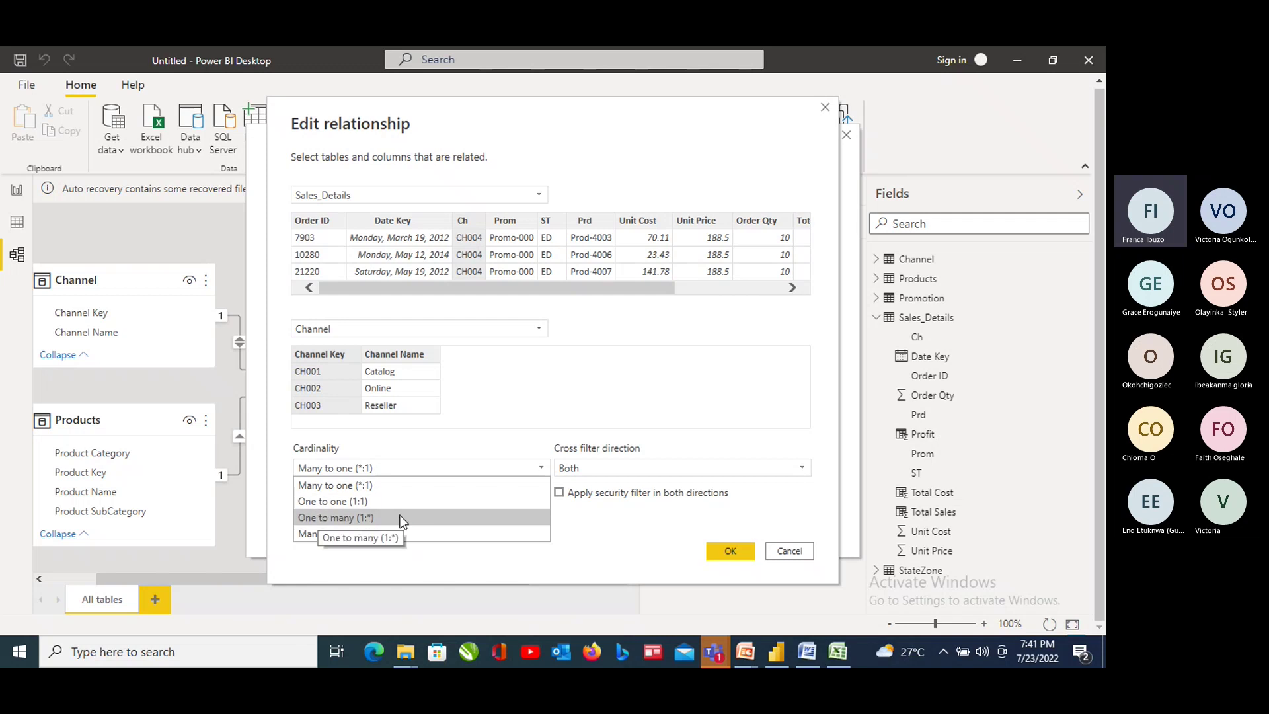
left_click(336, 485)
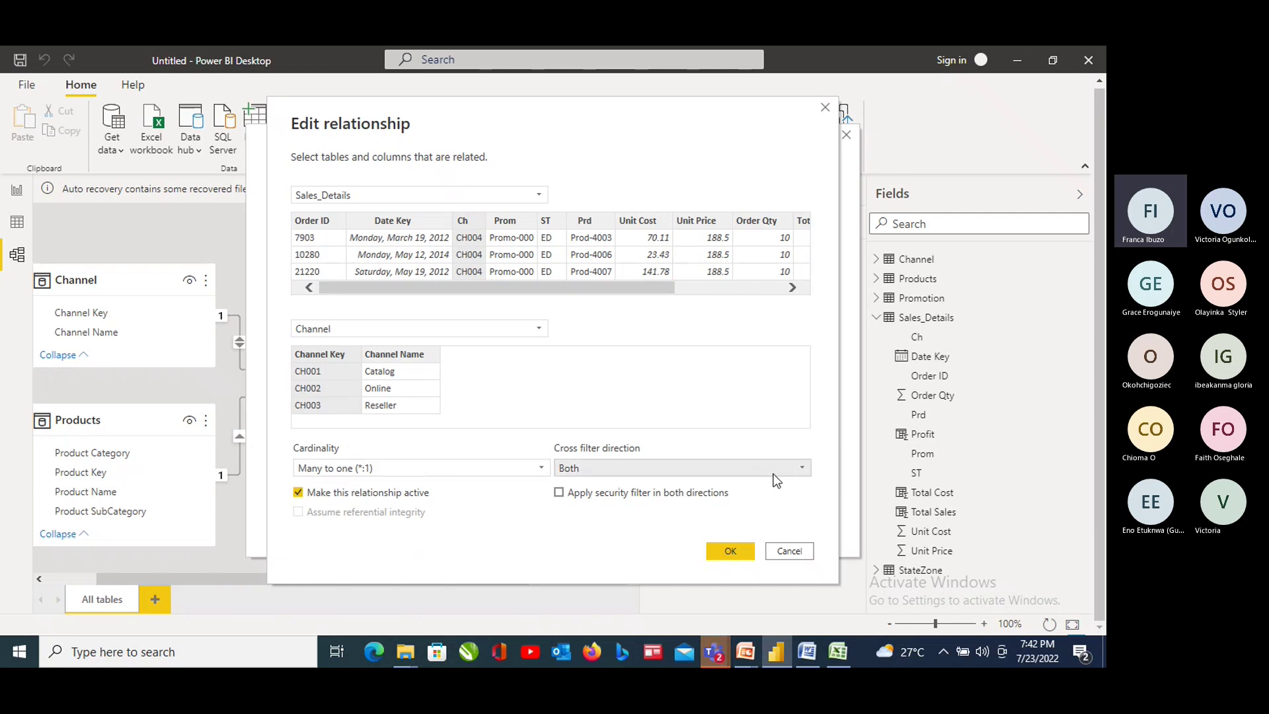
left_click(803, 466)
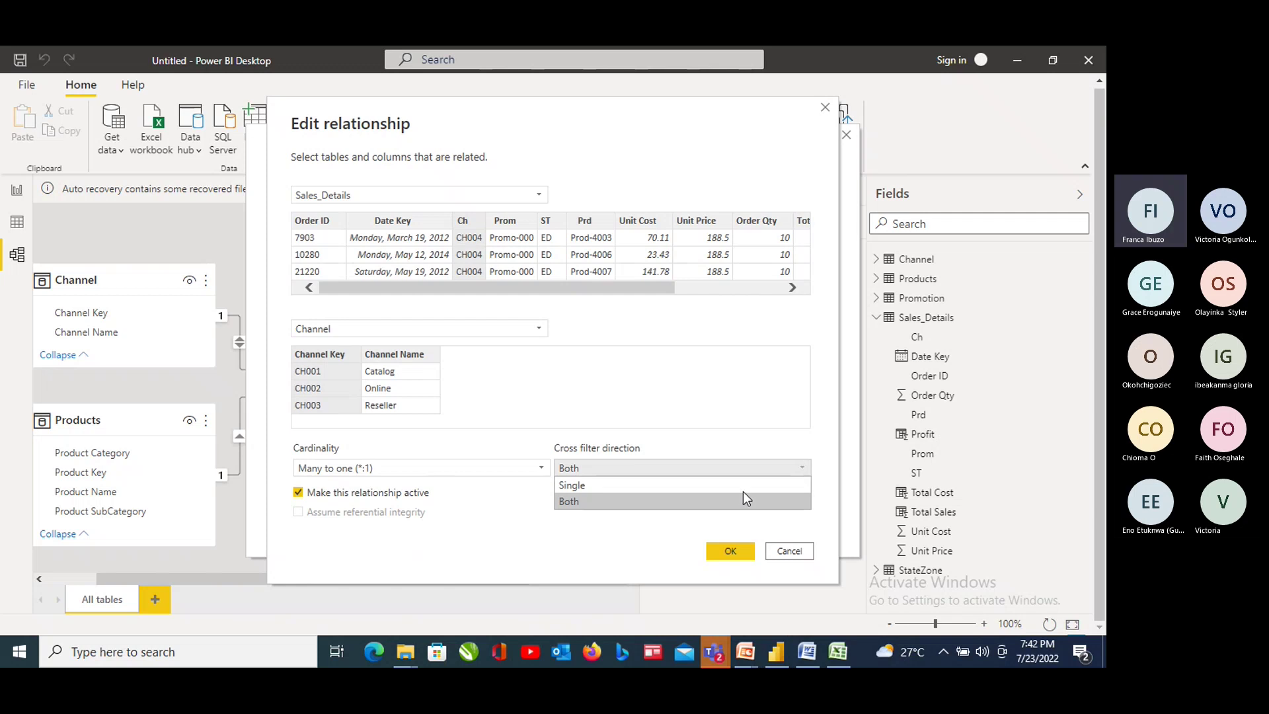
left_click(569, 485)
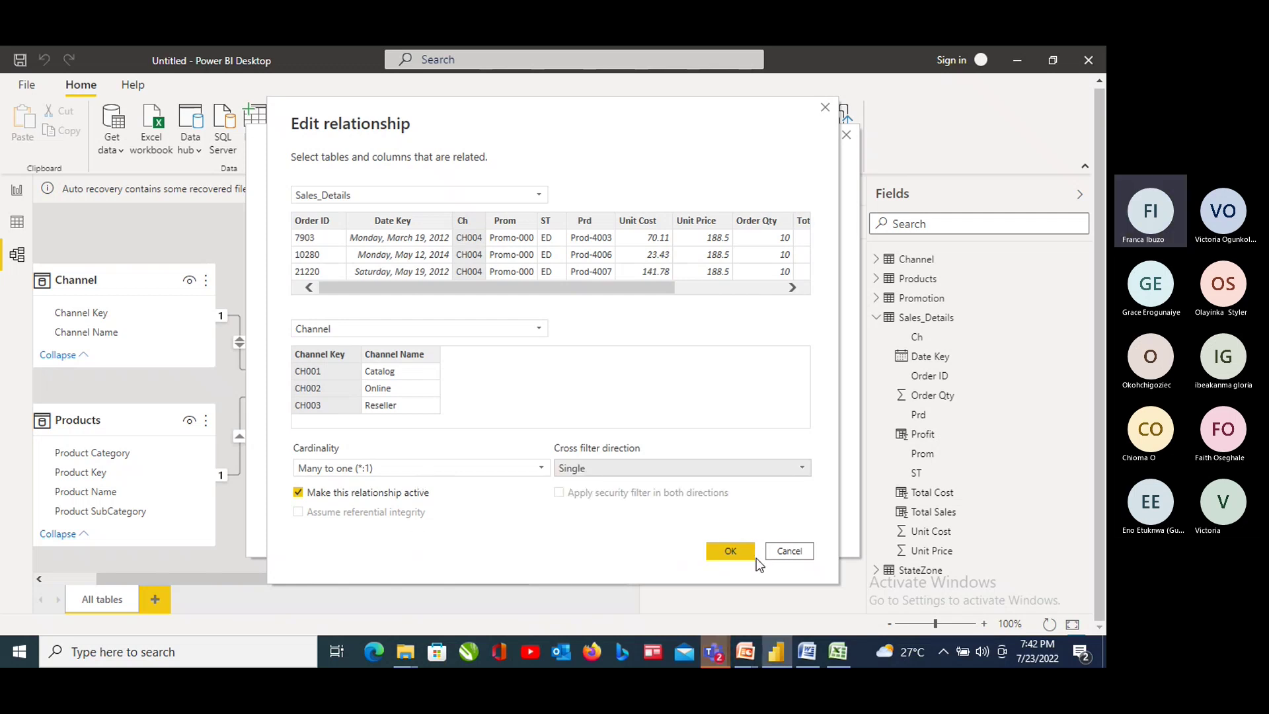
left_click(731, 551)
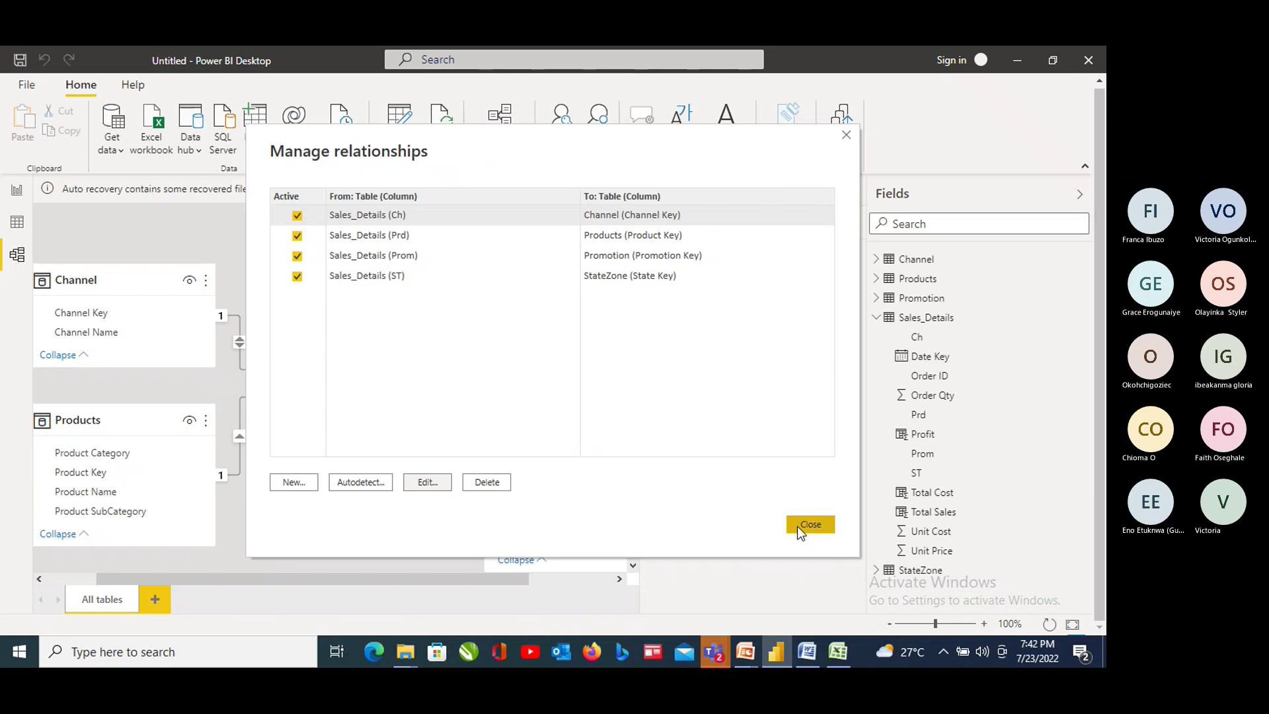
left_click(846, 135)
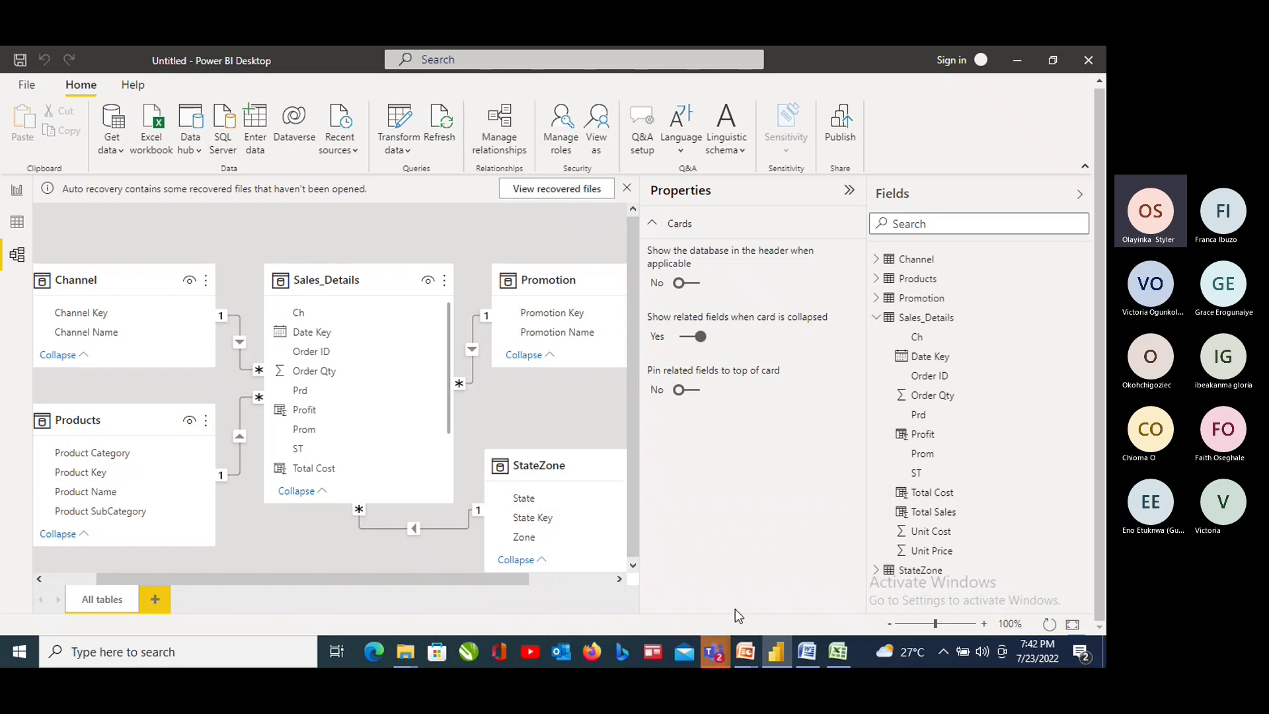
Switch to the Microsoft Teams meeting and read the latest messages in its chat
mouse_move(714, 653)
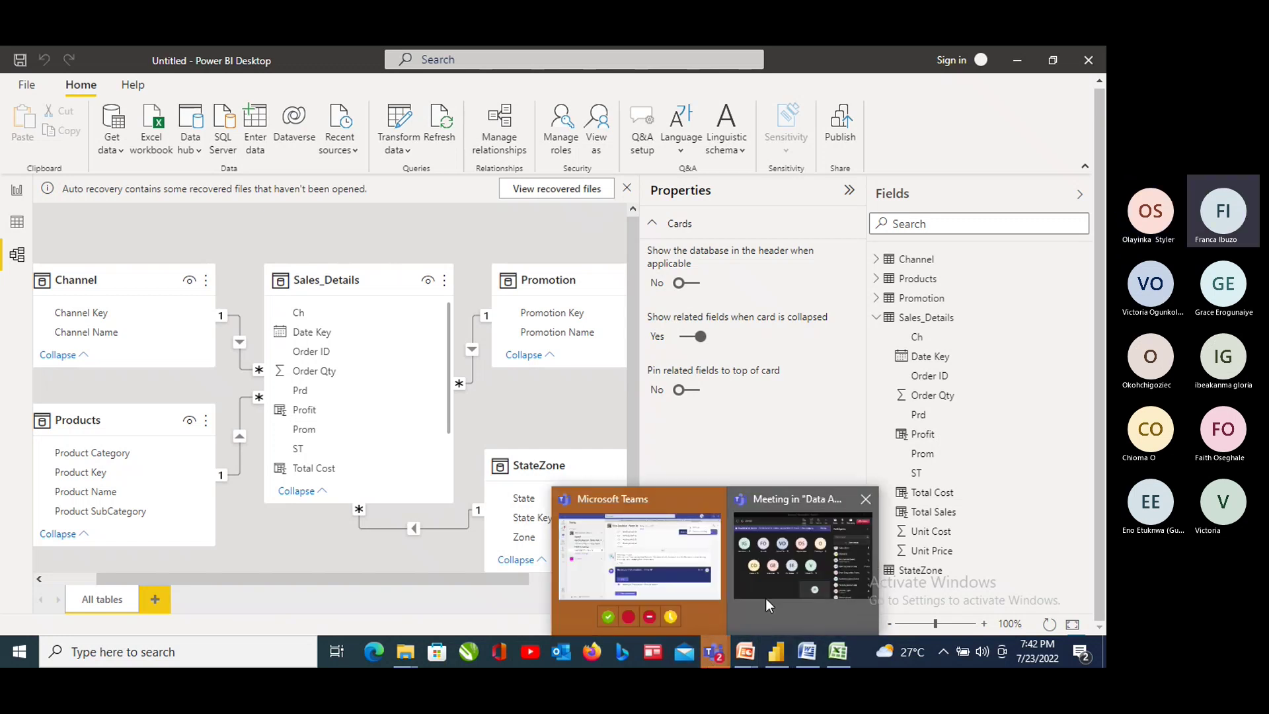
left_click(784, 577)
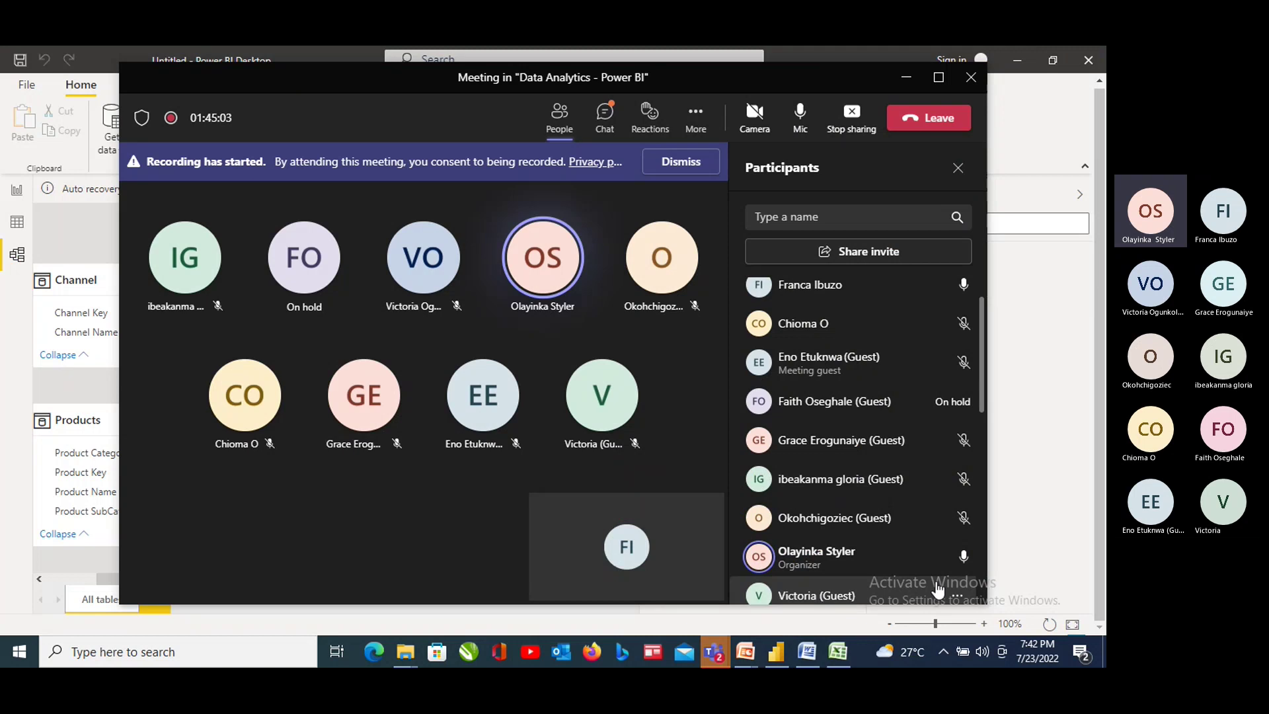
left_click(606, 127)
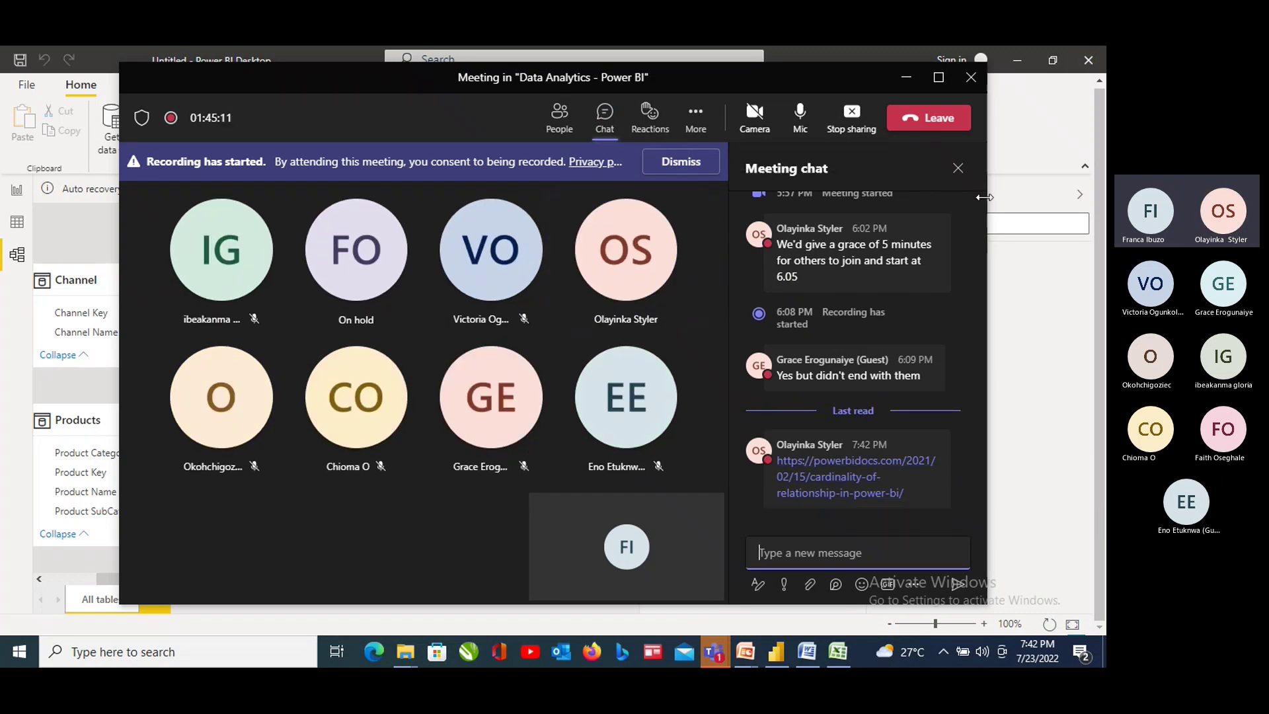
Minimize the Teams meeting window to return to the model diagram in Power BI Desktop
left_click(910, 82)
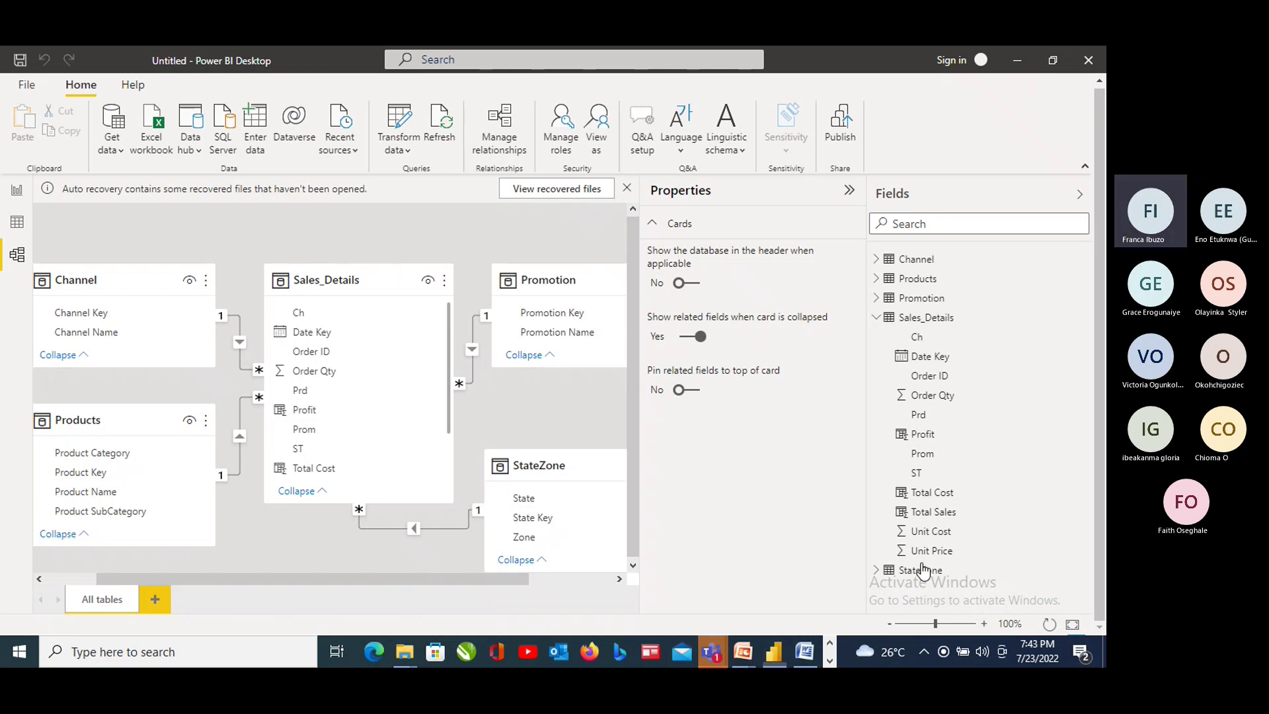
key("alt+Tab")
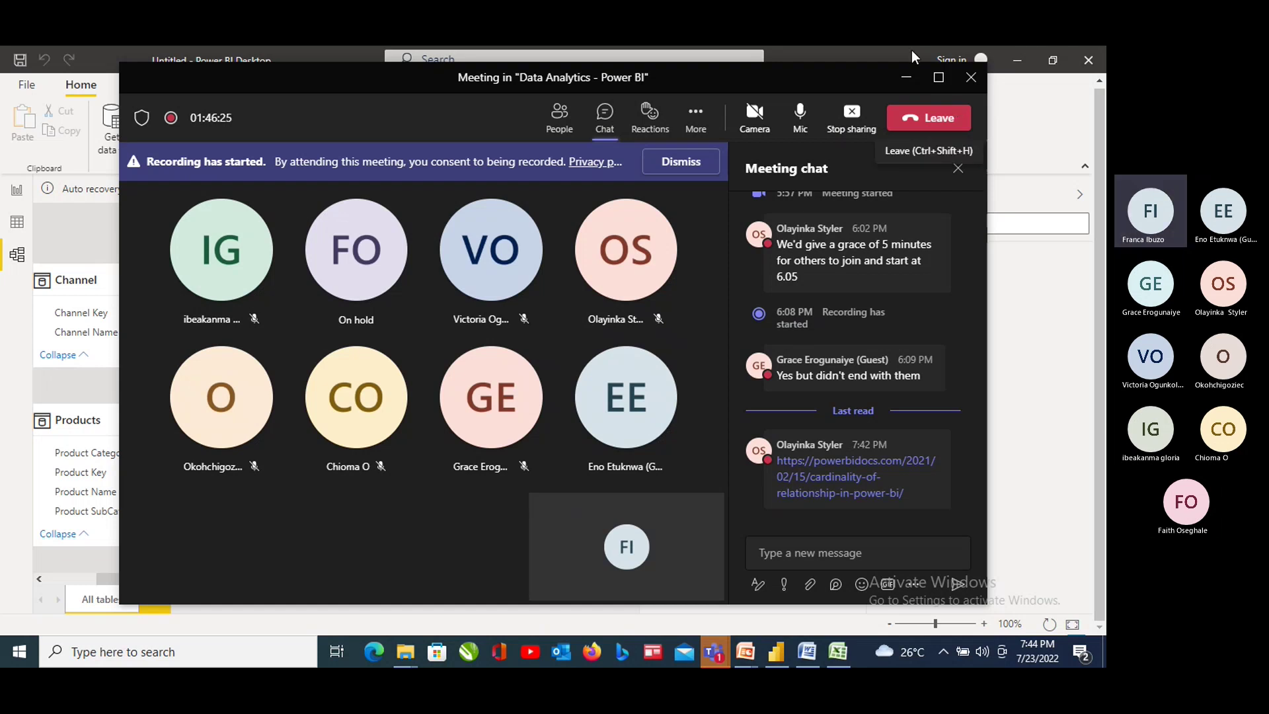
left_click(906, 80)
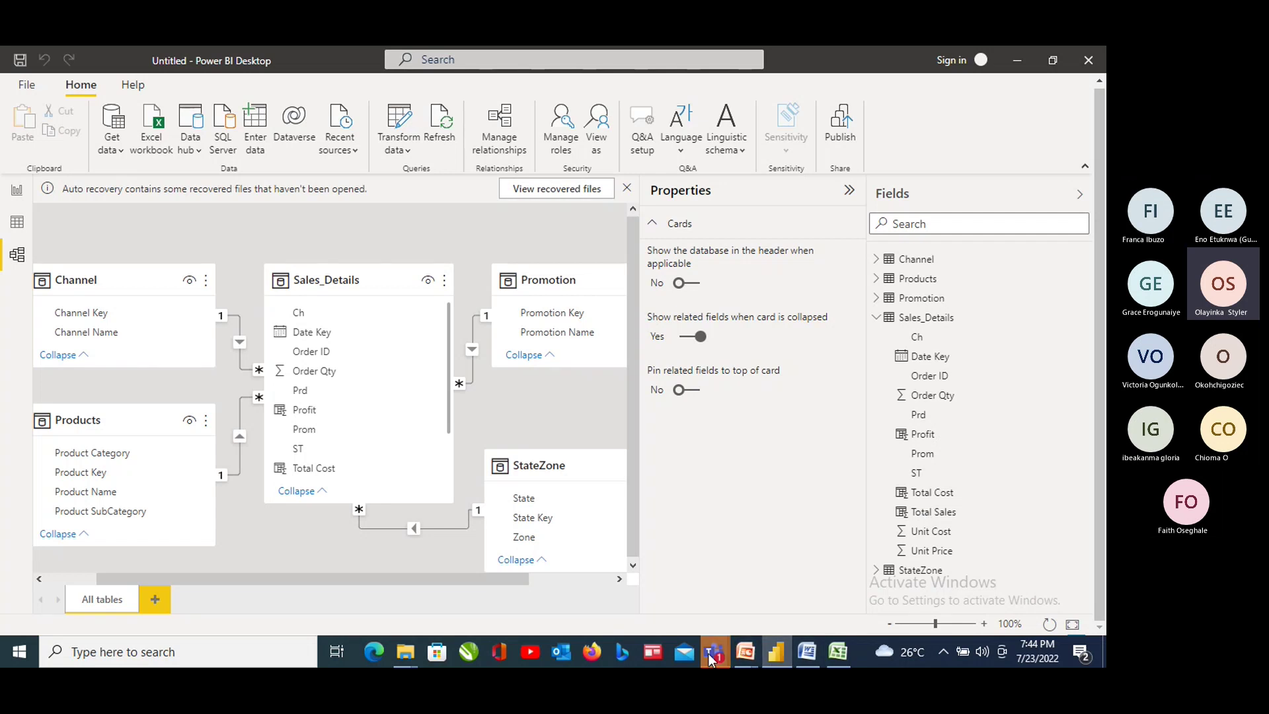
Switch to the main Microsoft Teams window and look through the posts in the Data Analytics - Power BI channel
mouse_move(707, 653)
mouse_move(527, 590)
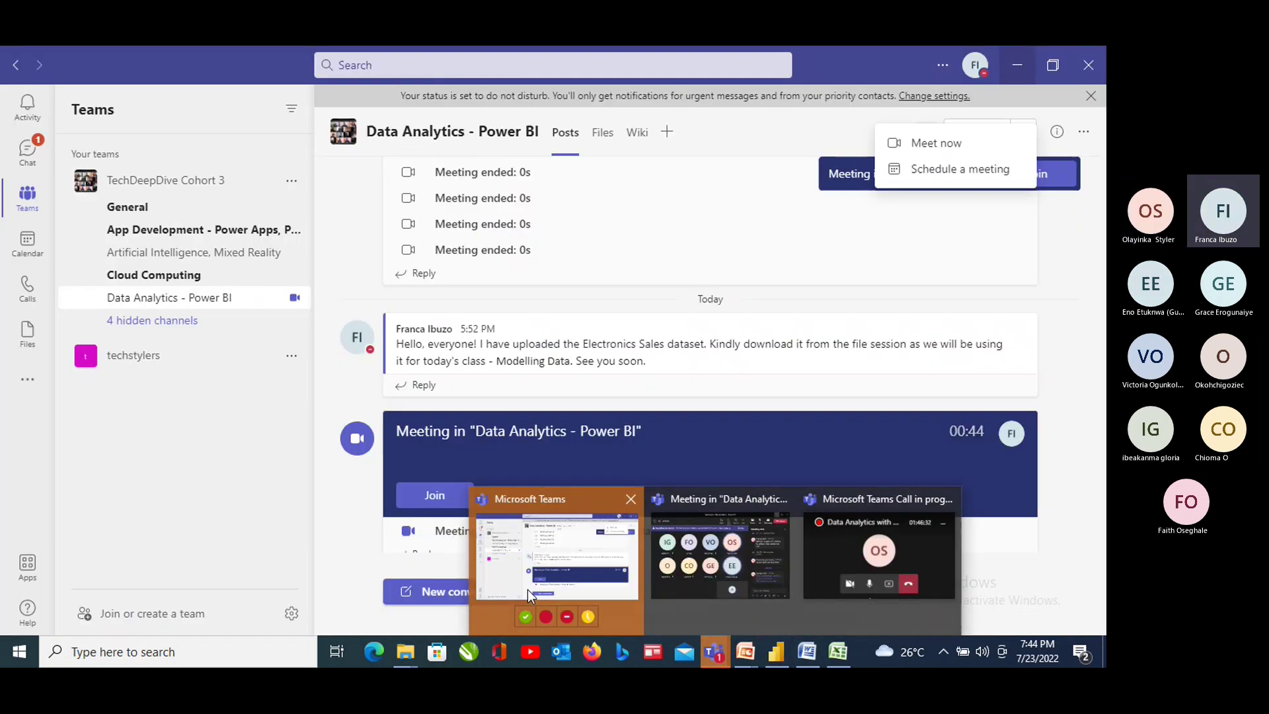
left_click(534, 583)
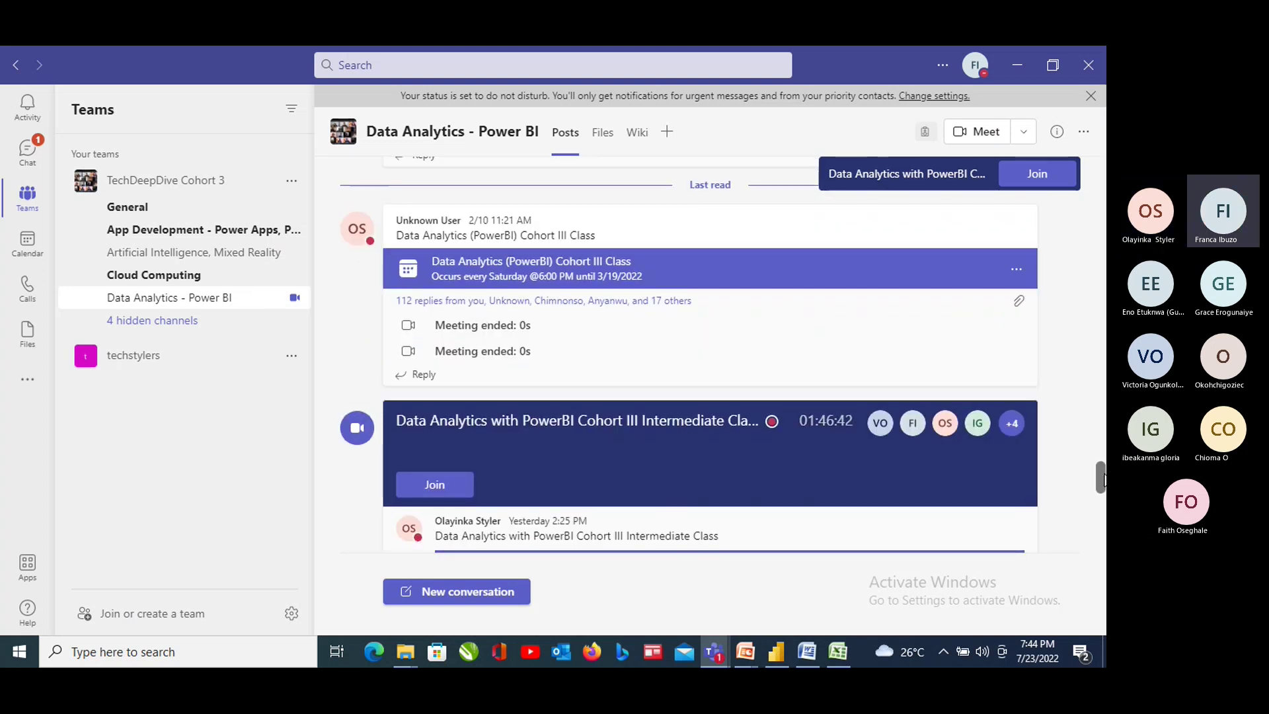
left_click_drag(1103, 488, 1101, 406)
scroll(867, 370, "down", 4)
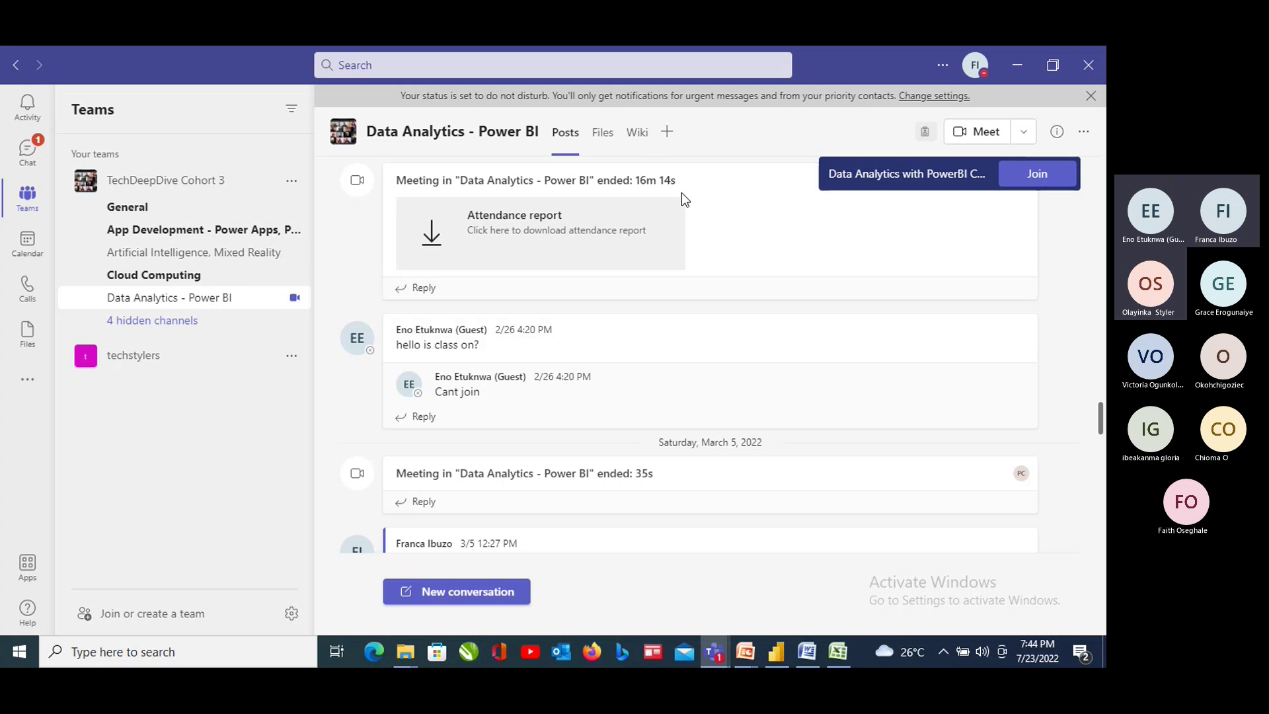
Examine the files shared in the Data Analytics - Power BI channel and return to Power BI Desktop
left_click(604, 135)
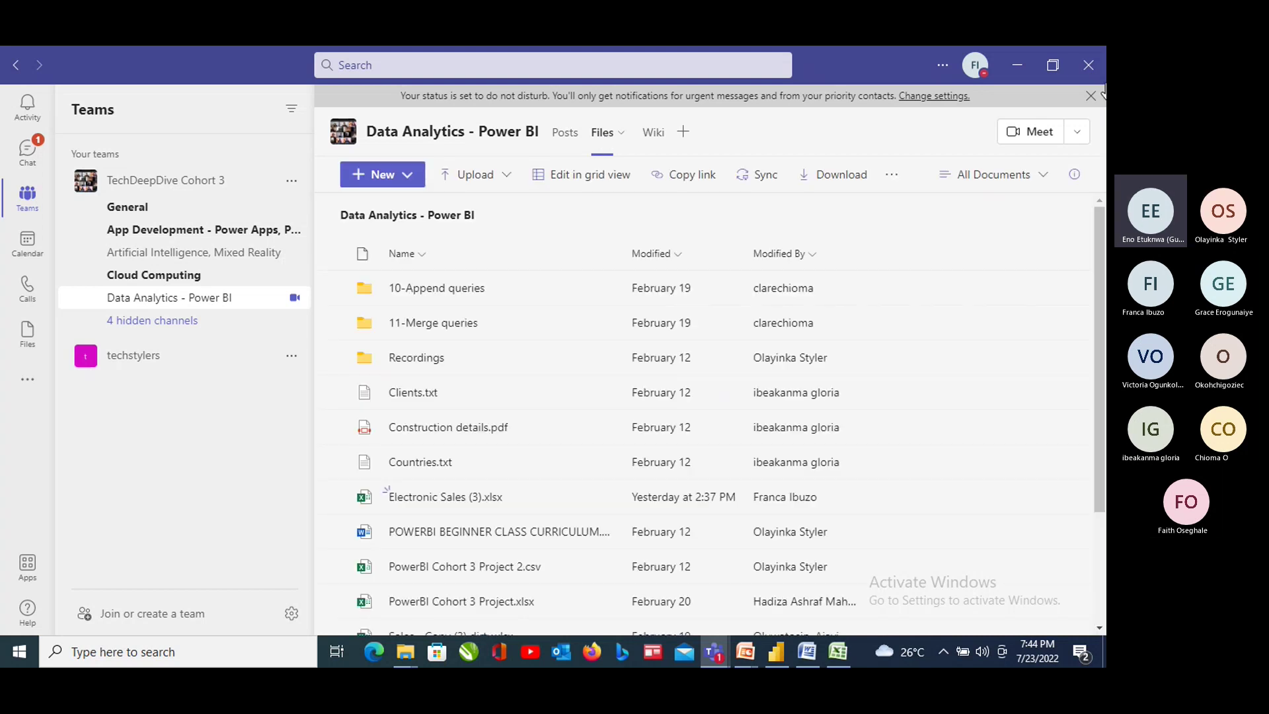
scroll(1087, 397, "down", 3)
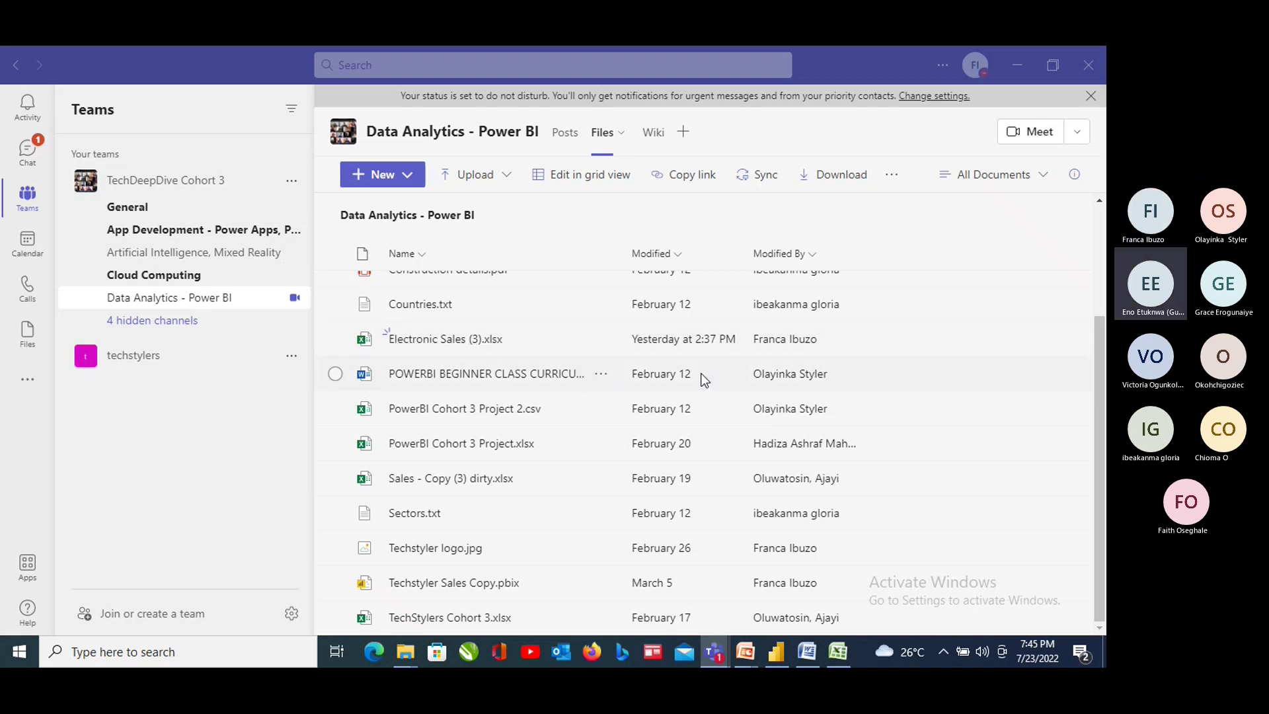
scroll(615, 402, "up", 1)
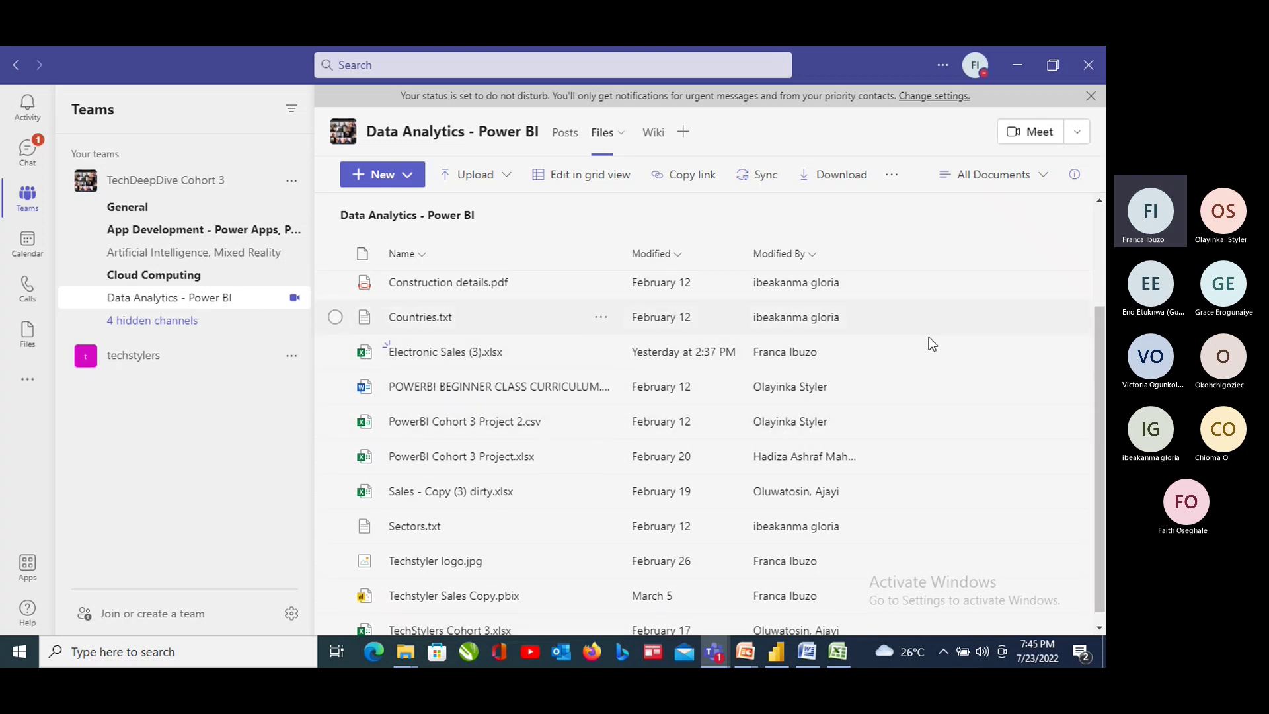
scroll(410, 347, "down", 1)
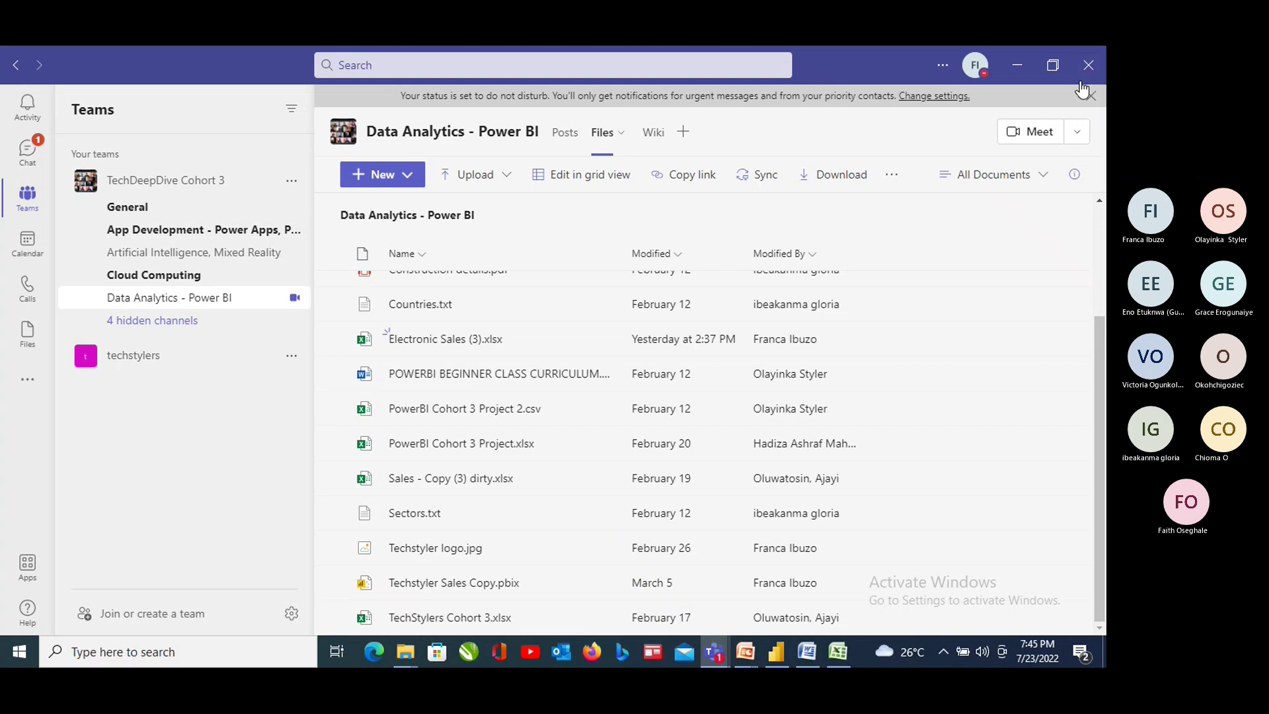
left_click(1016, 73)
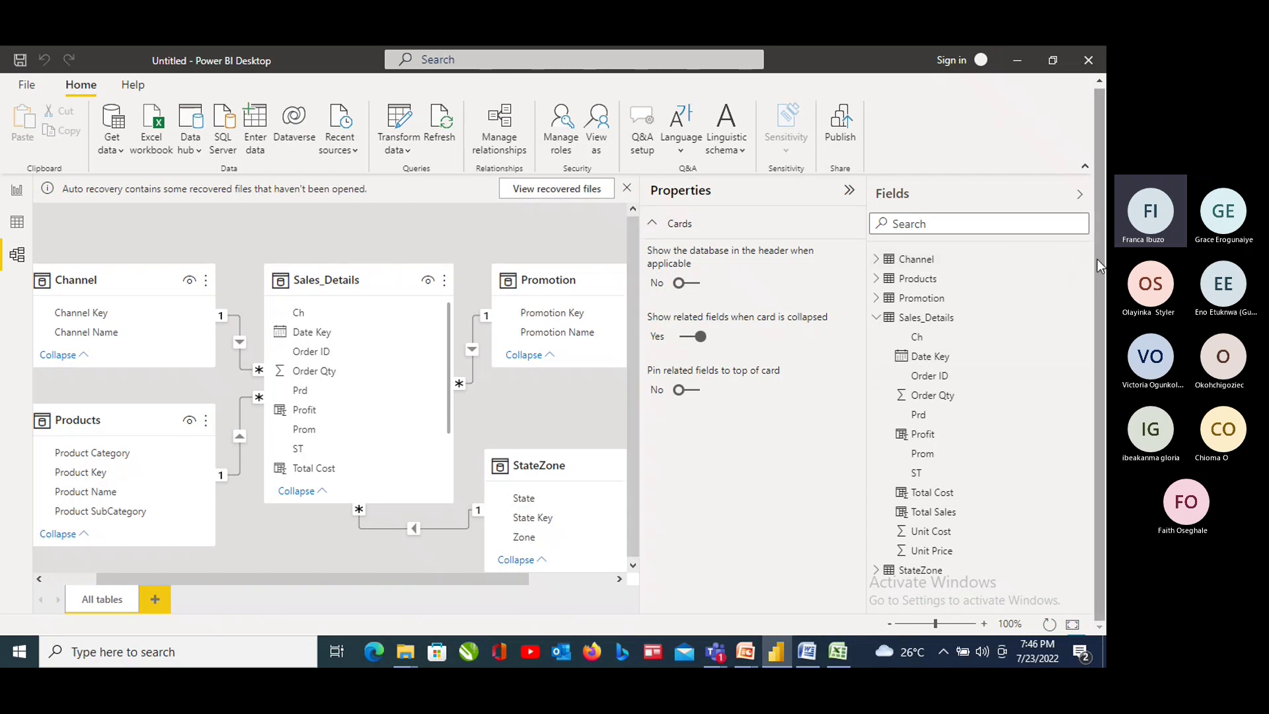
Switch to the data view and expand the StateZone, Promotion and Products tables to review their fields
mouse_move(1038, 305)
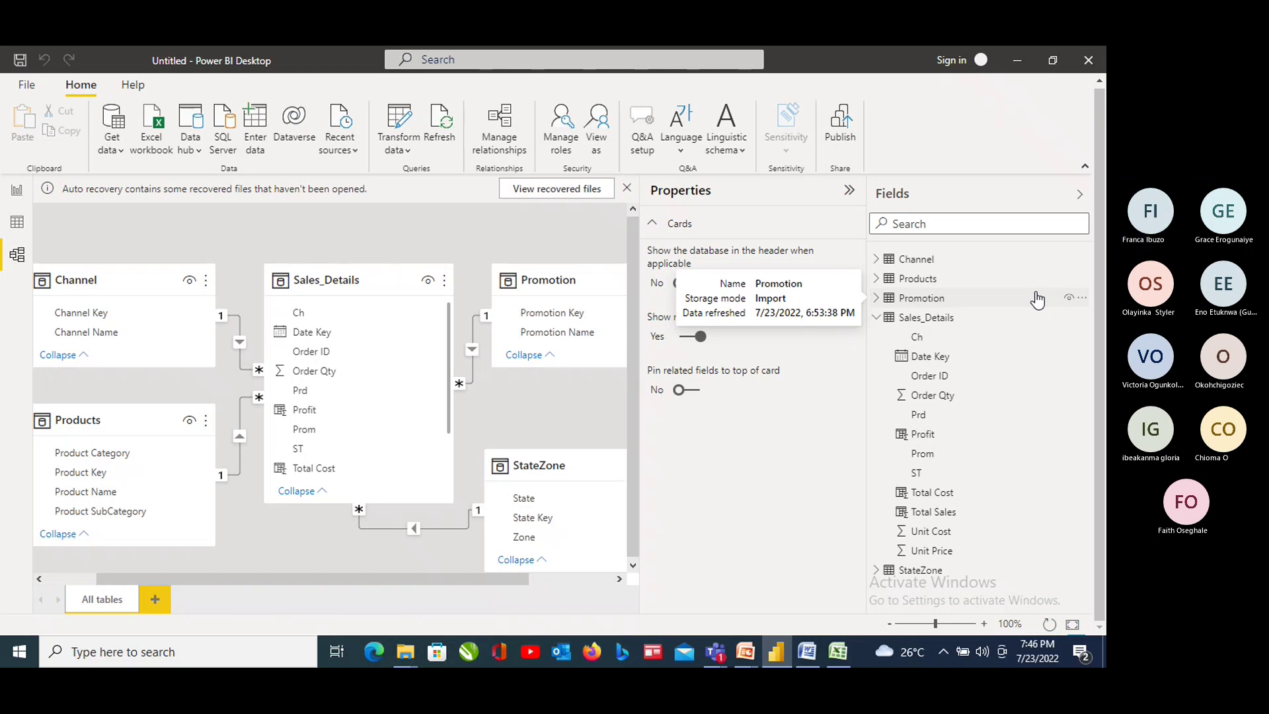
mouse_move(1048, 260)
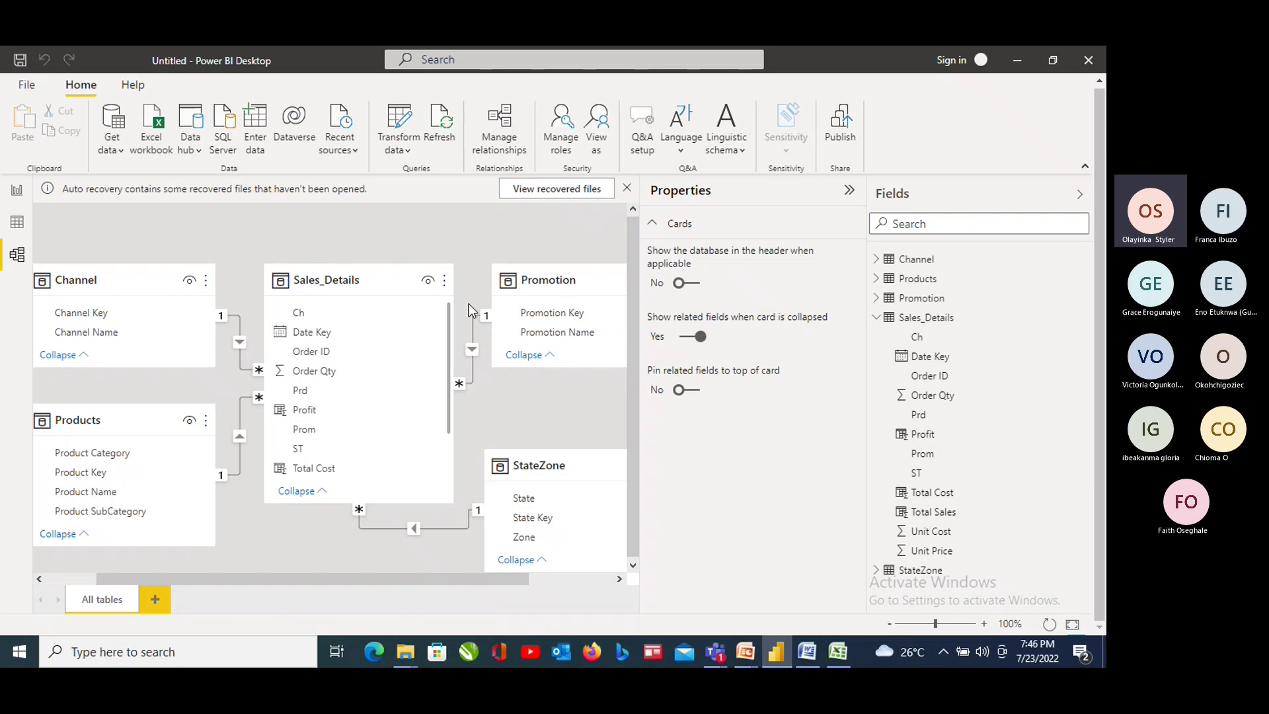
left_click(18, 225)
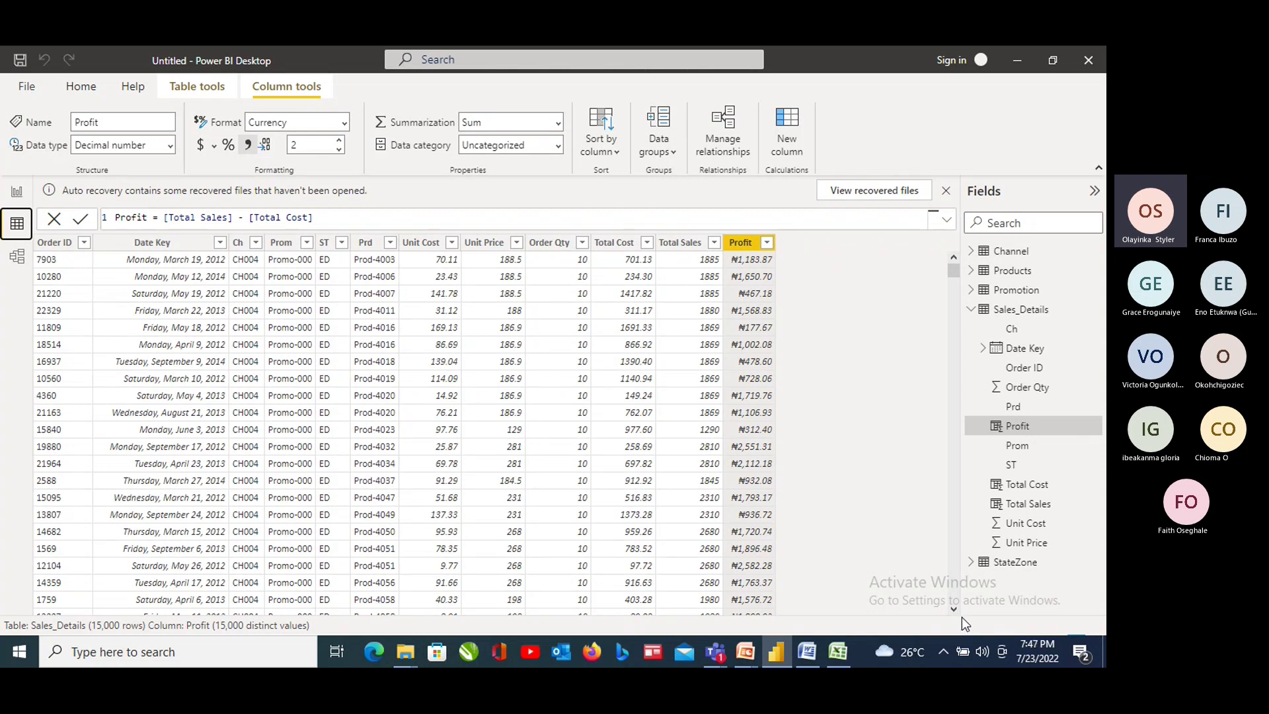
left_click(972, 562)
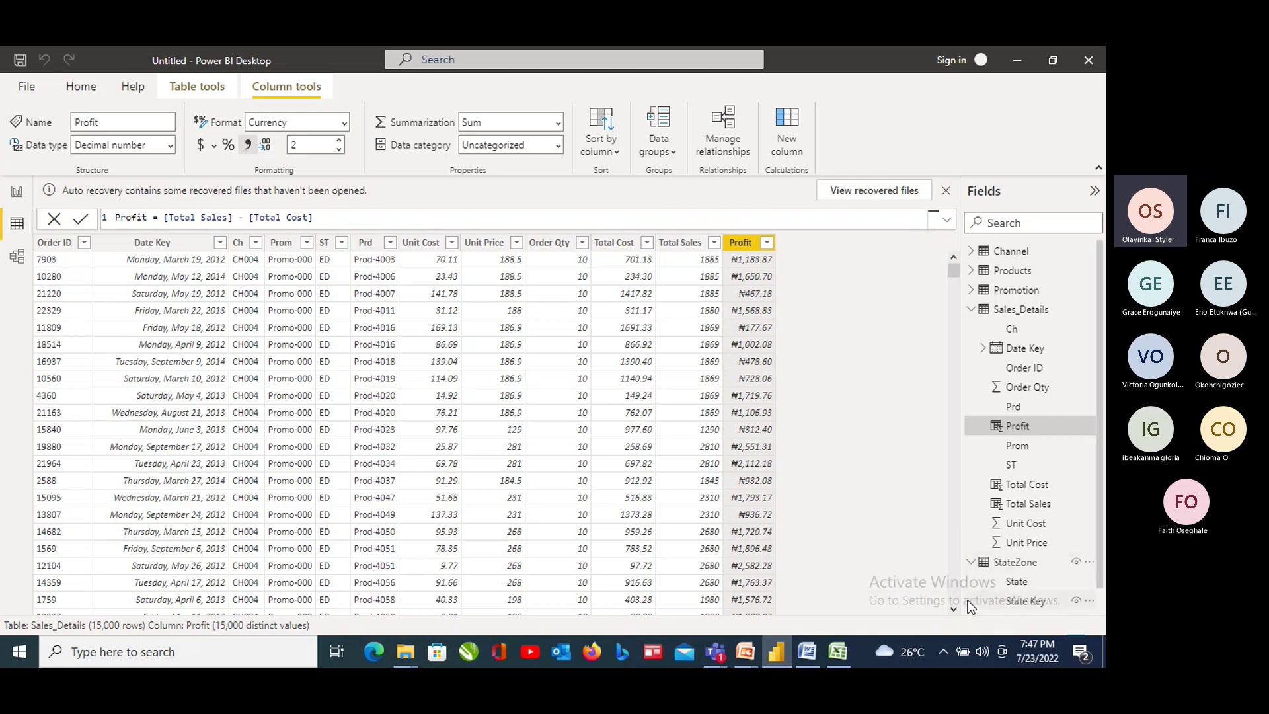
left_click(970, 295)
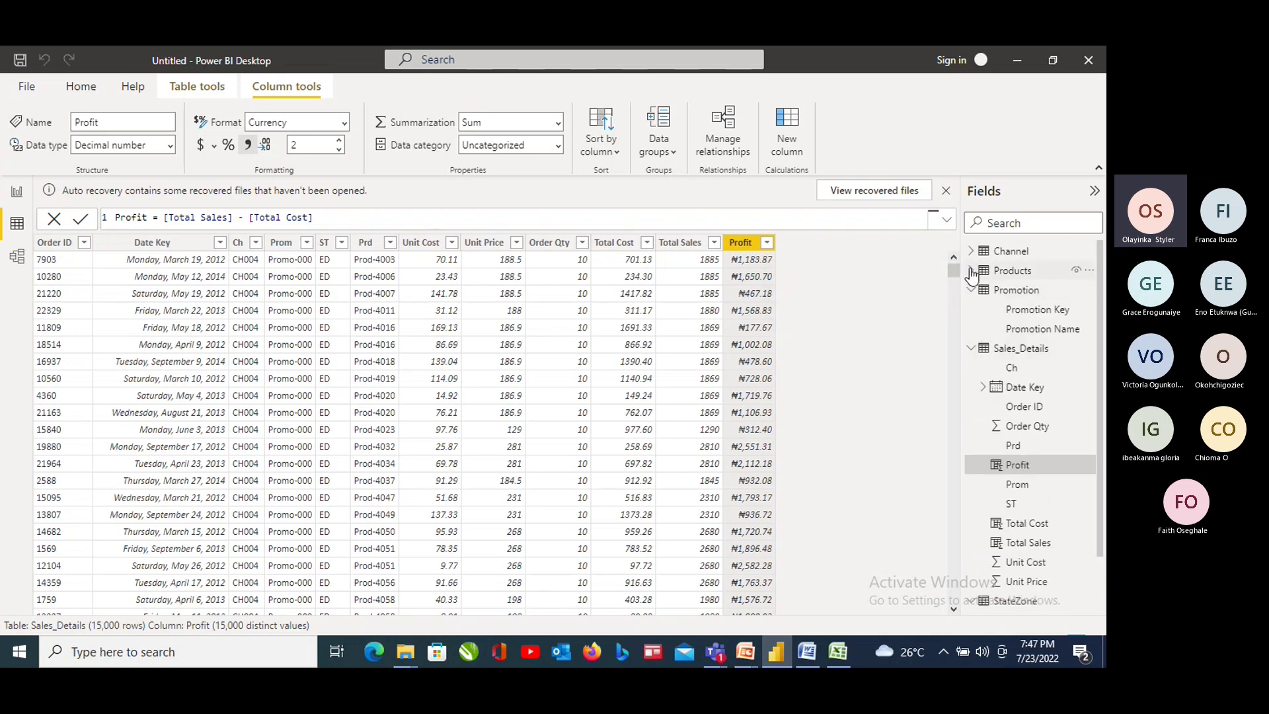
left_click(971, 271)
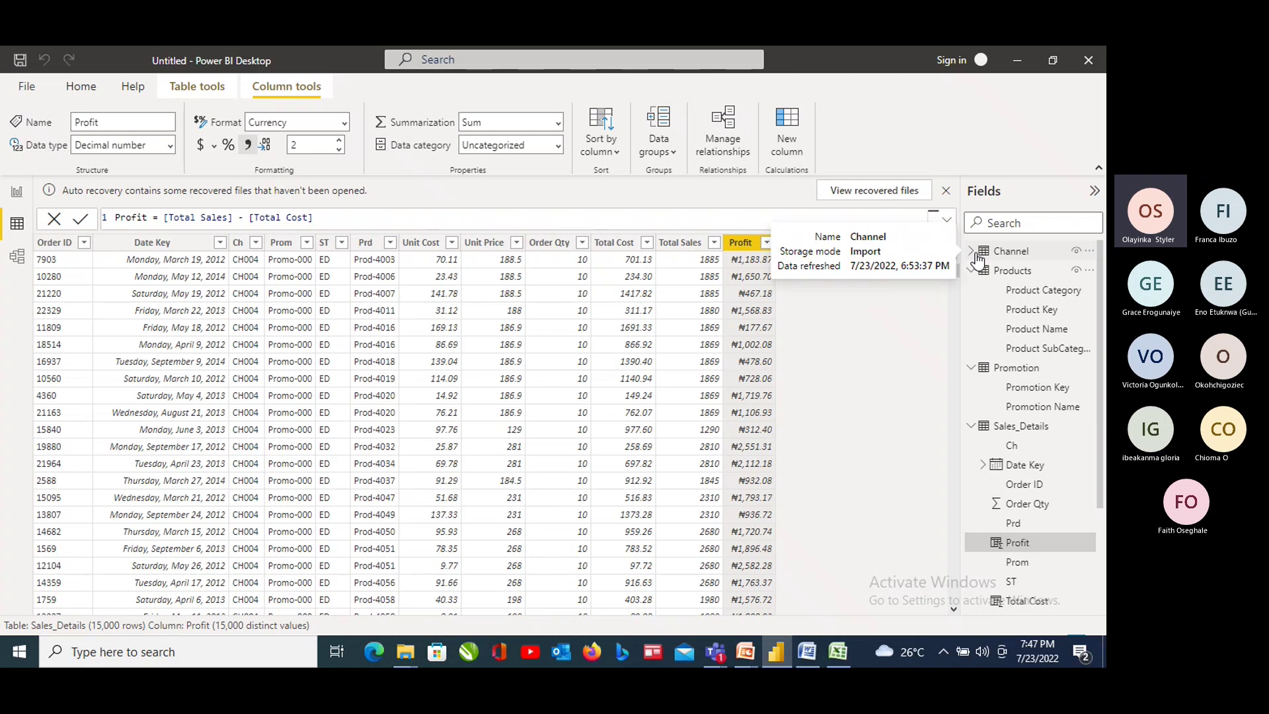
Display the Products table's data with the Product SubCategory column selected and check the options available for that field
left_click(1037, 349)
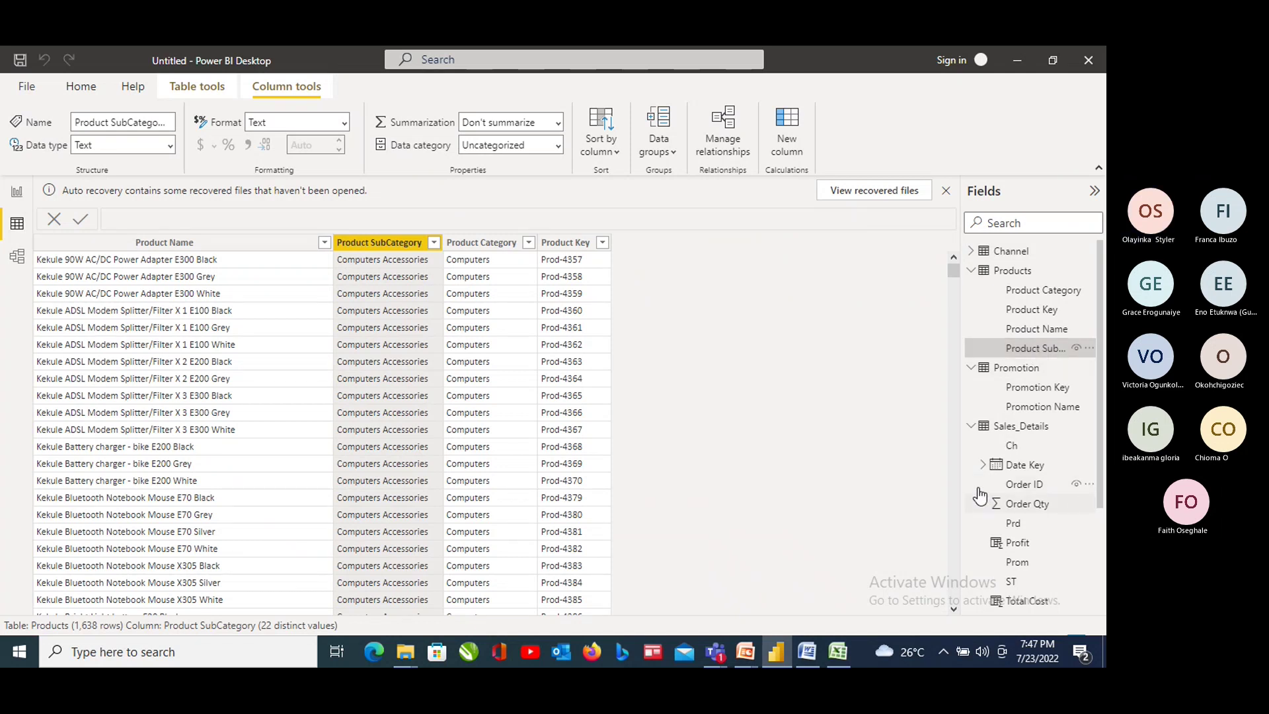
left_click(1087, 349)
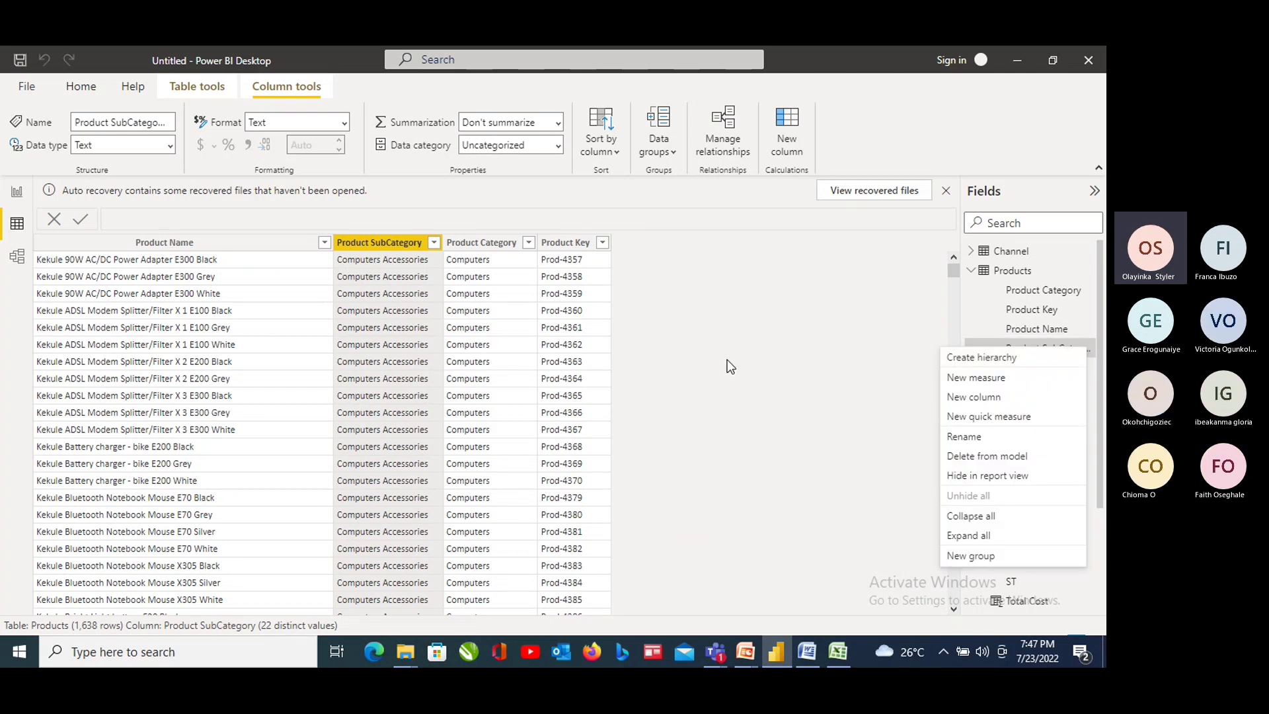
key("Escape")
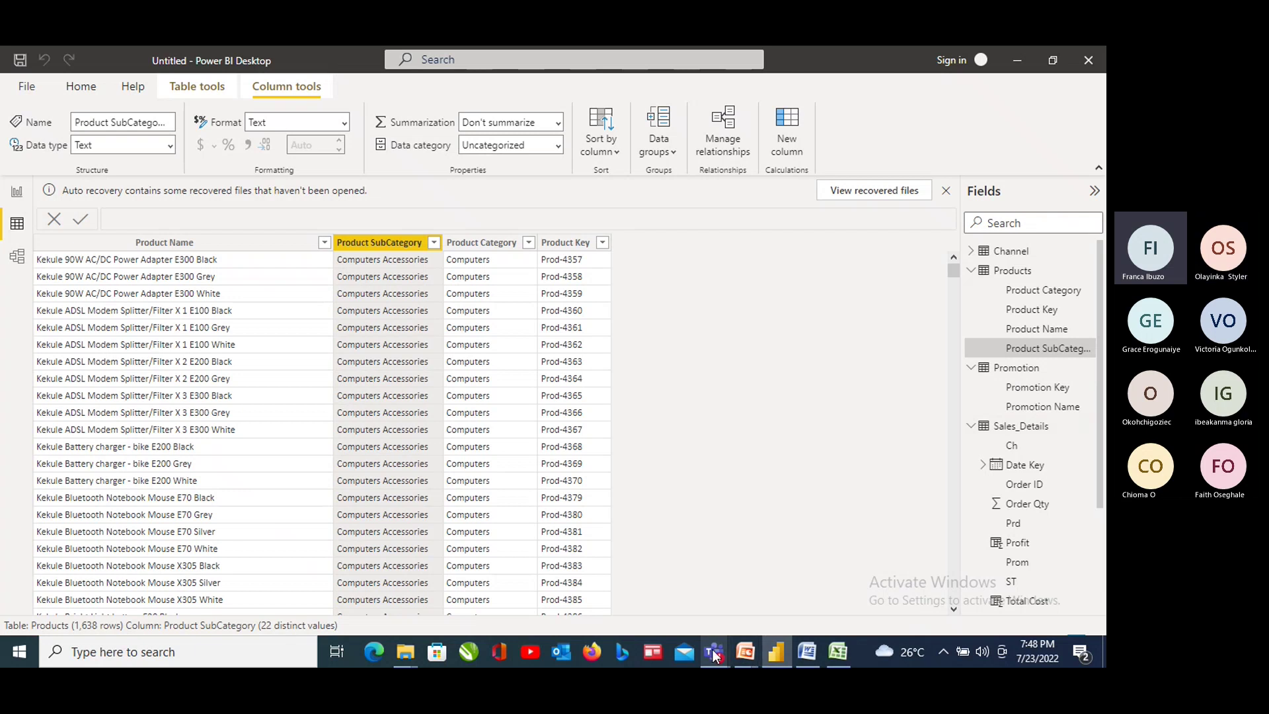
Switch to the Microsoft Teams meeting window and open its additional meeting options
mouse_move(713, 654)
left_click(707, 583)
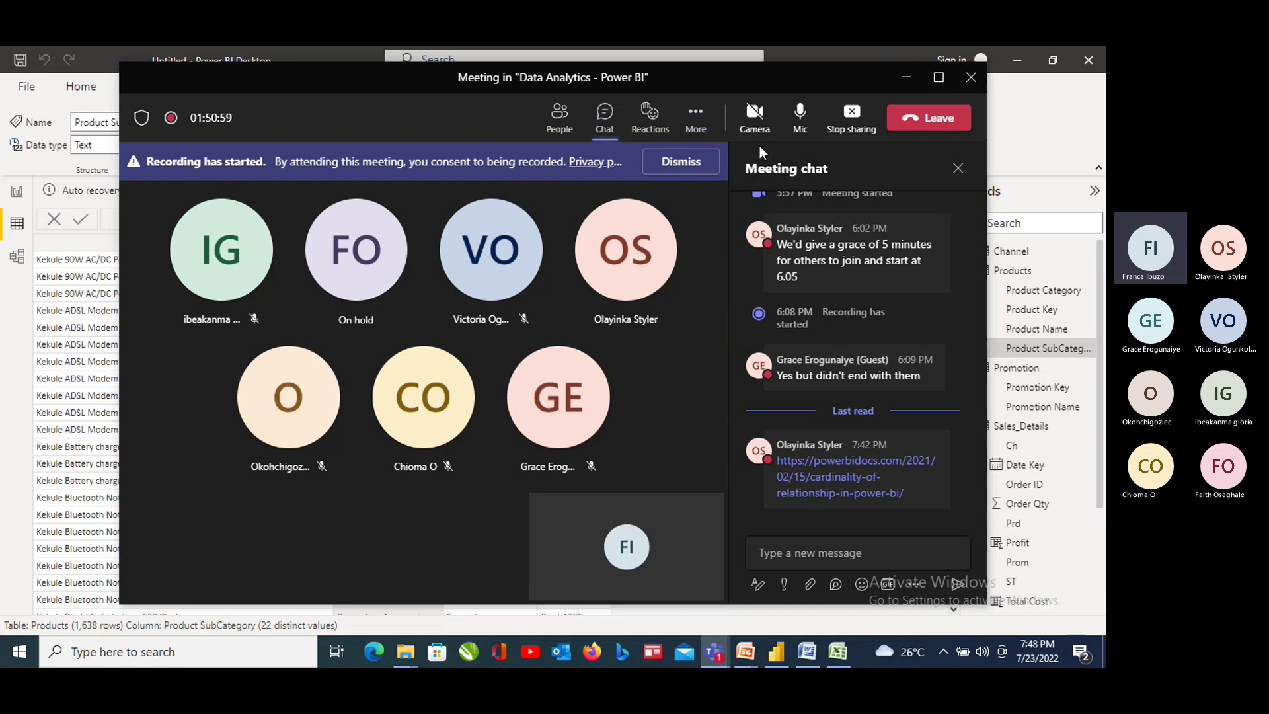
left_click(695, 134)
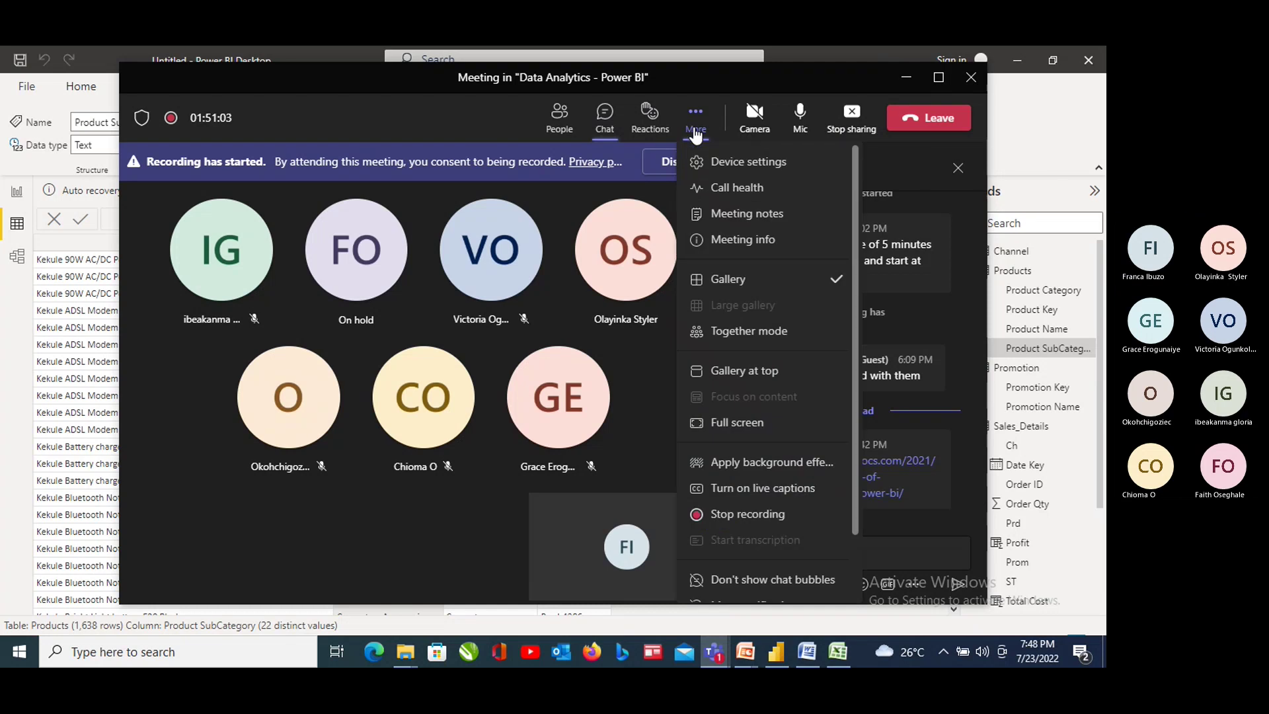